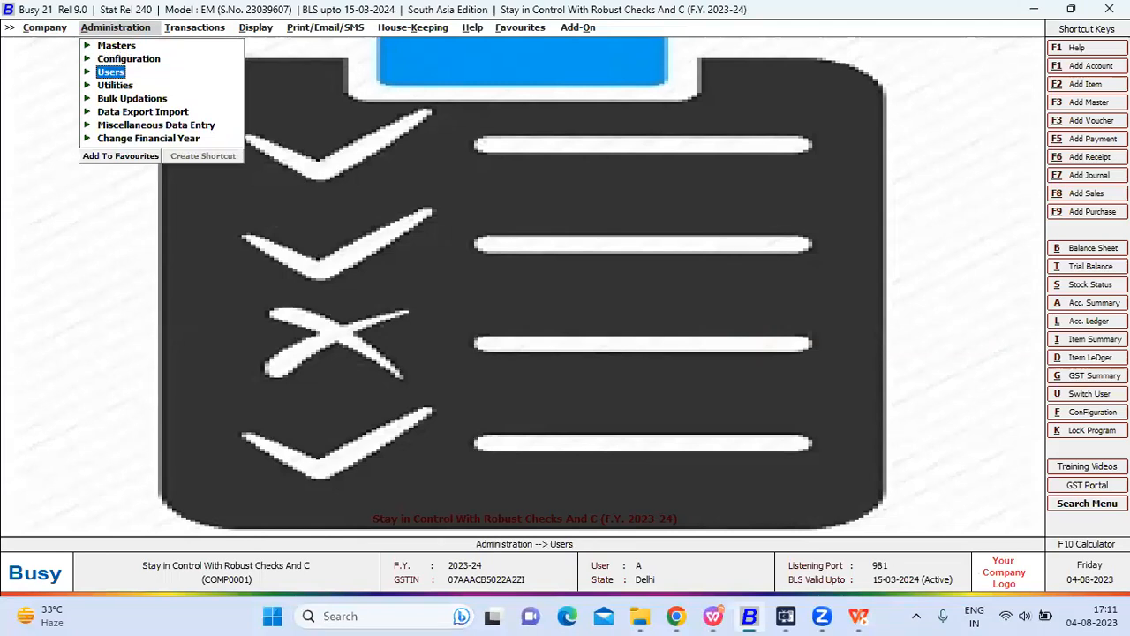
- Glance at the Add User form, close it, and open the Modify User list
key(Return)
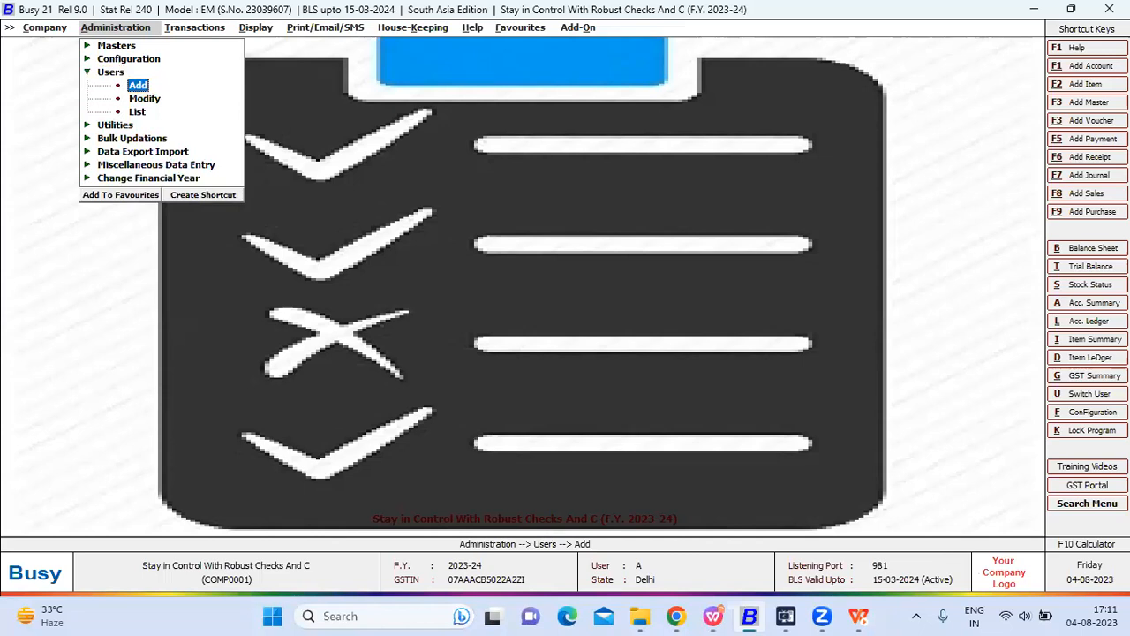
key(Down)
key(Up)
key(Return)
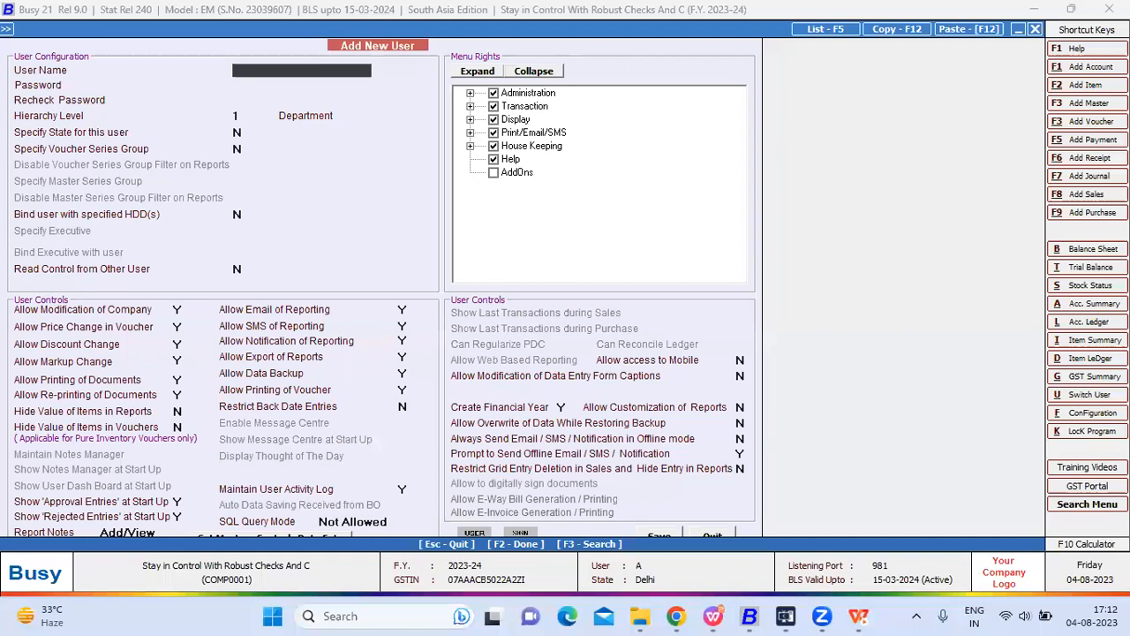
key(Escape)
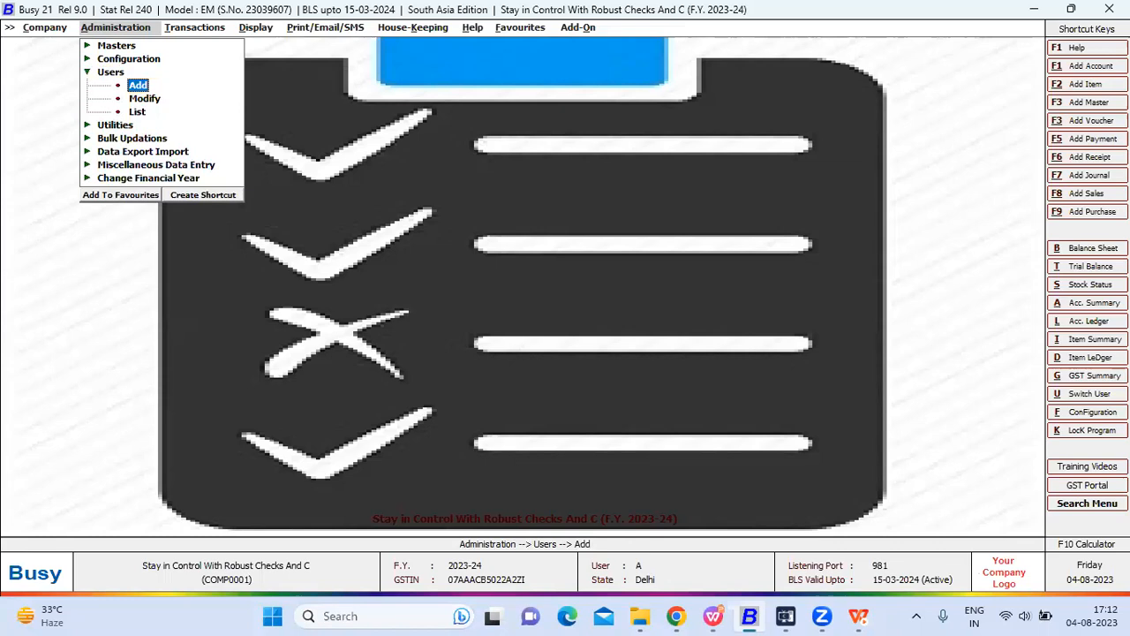
key(Down)
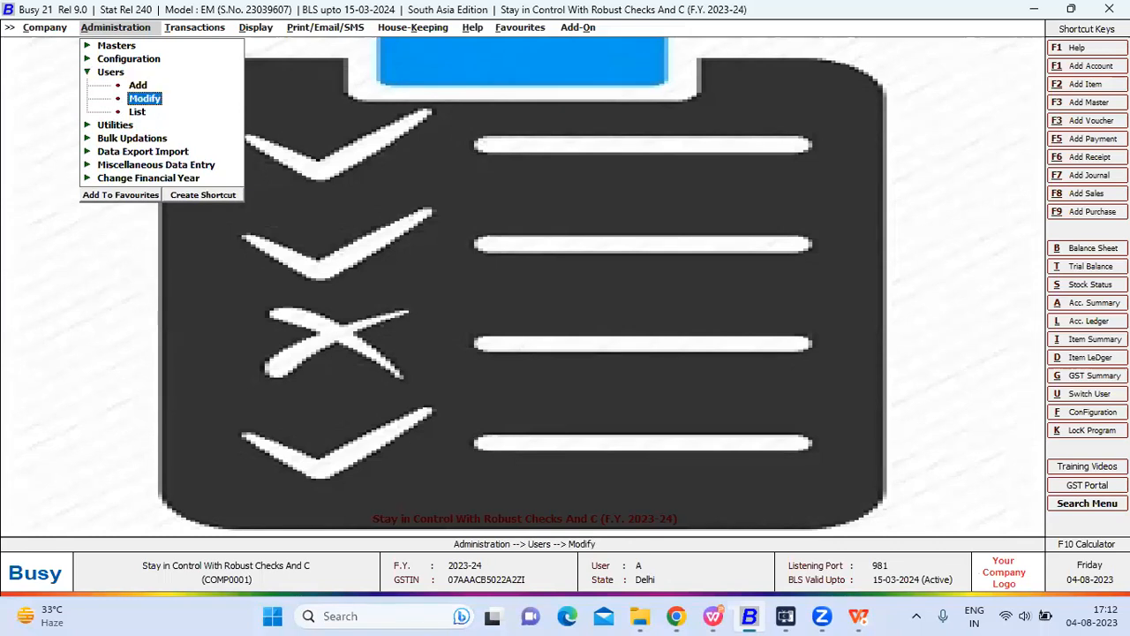
key(Return)
- Step through user A's login fields, save them unchanged, and select user B
key(Return)
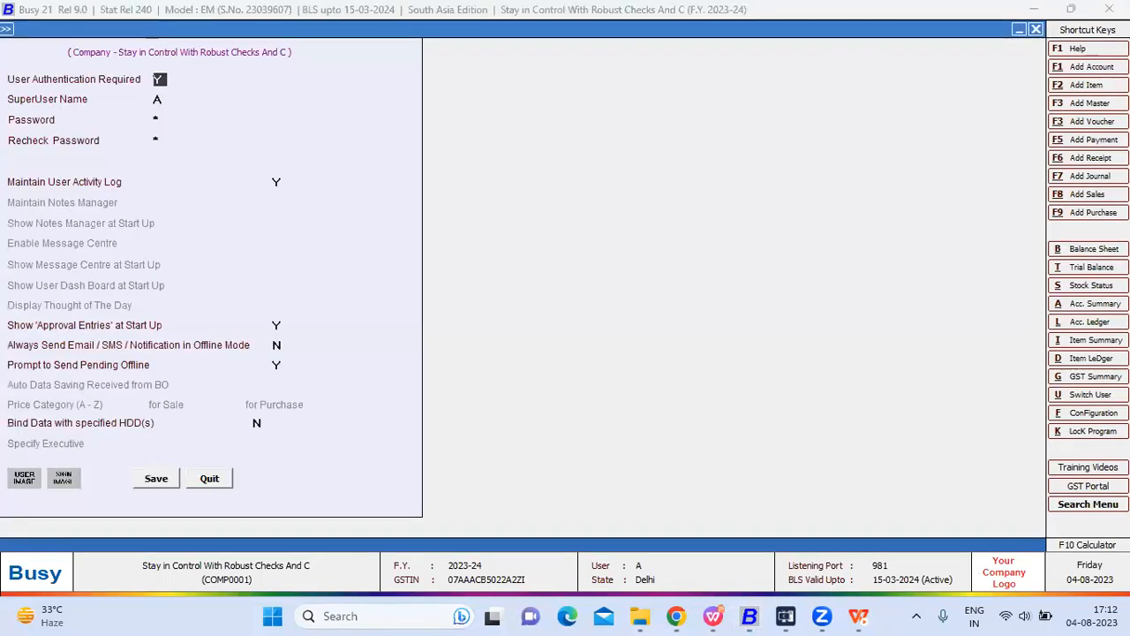
key(Return)
key(Return)
key(Return)
key(Return)
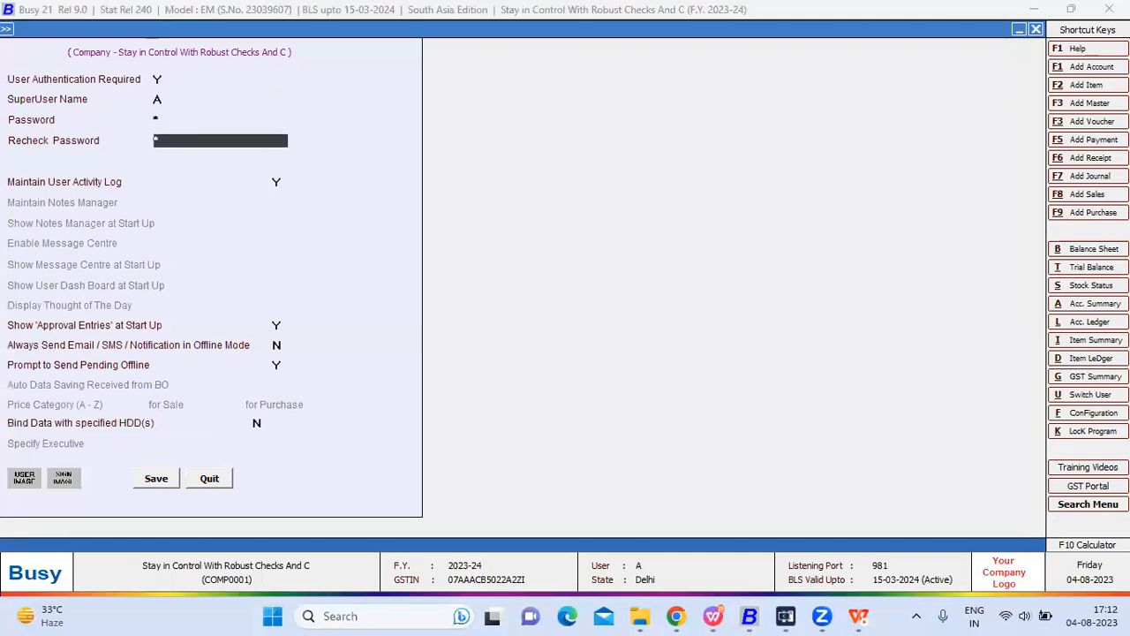
key(Return)
key(Return)
key(Return)
key(Return)
key(Return)
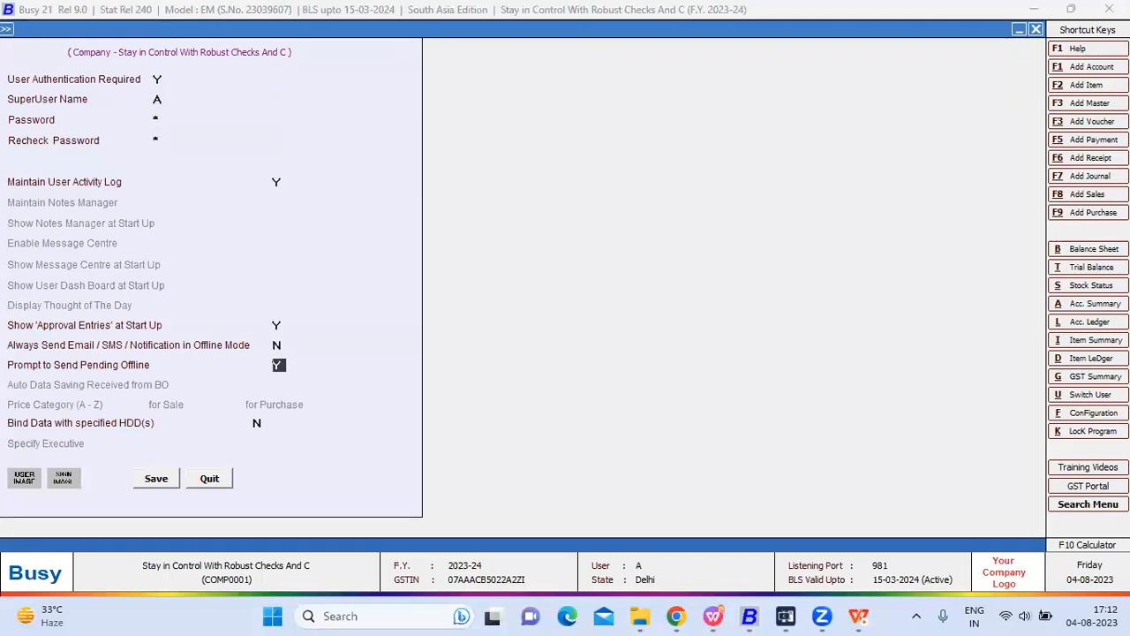
key(Return)
key(Down)
key(Return)
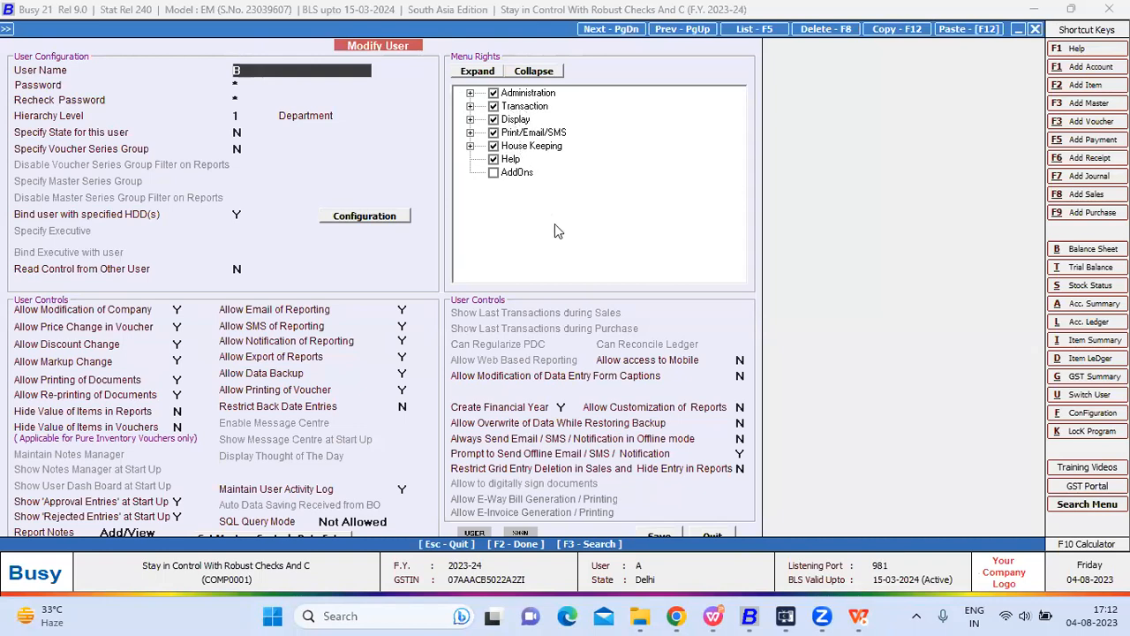
- Close user B, briefly open user C, then open user D's settings
key(Escape)
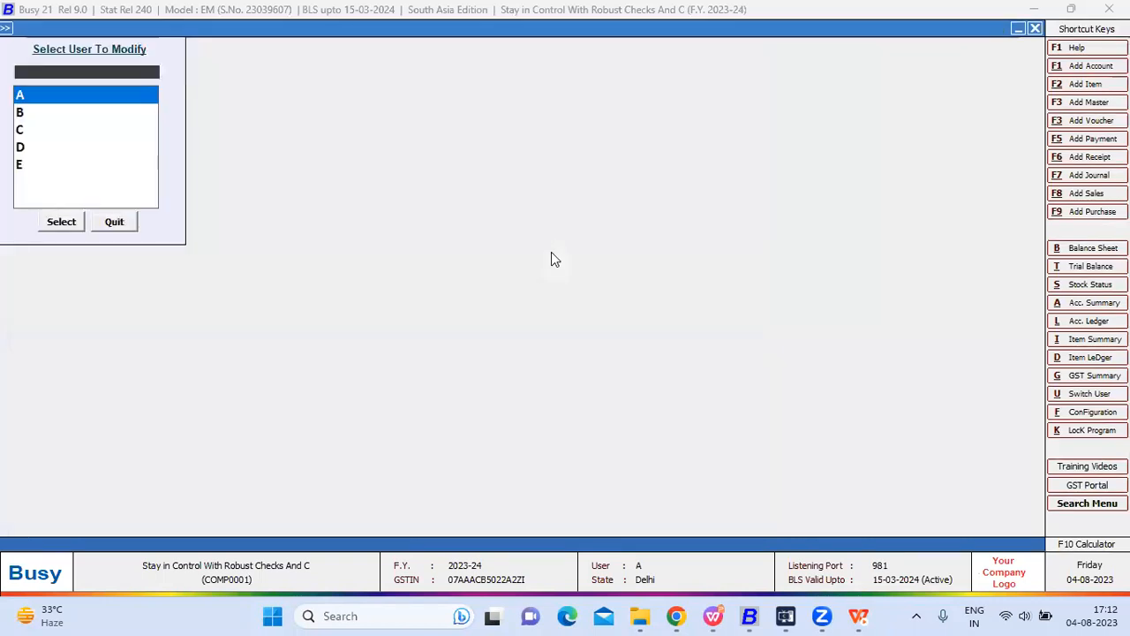
key(Down)
key(Down)
key(Return)
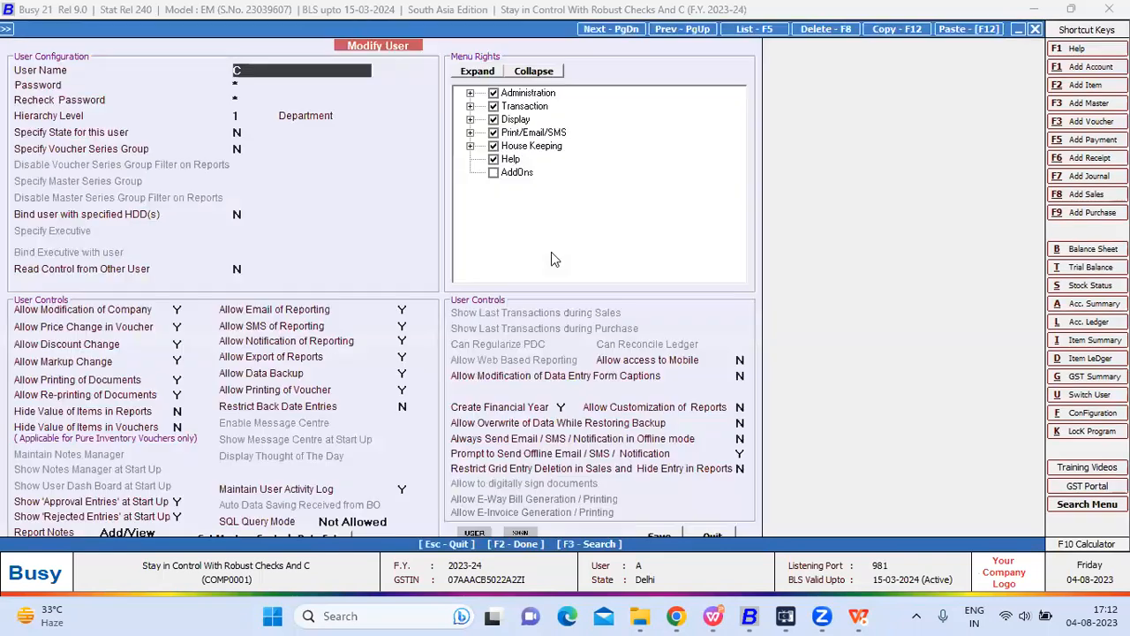
key(Escape)
key(Down)
key(Down)
key(Down)
key(Down)
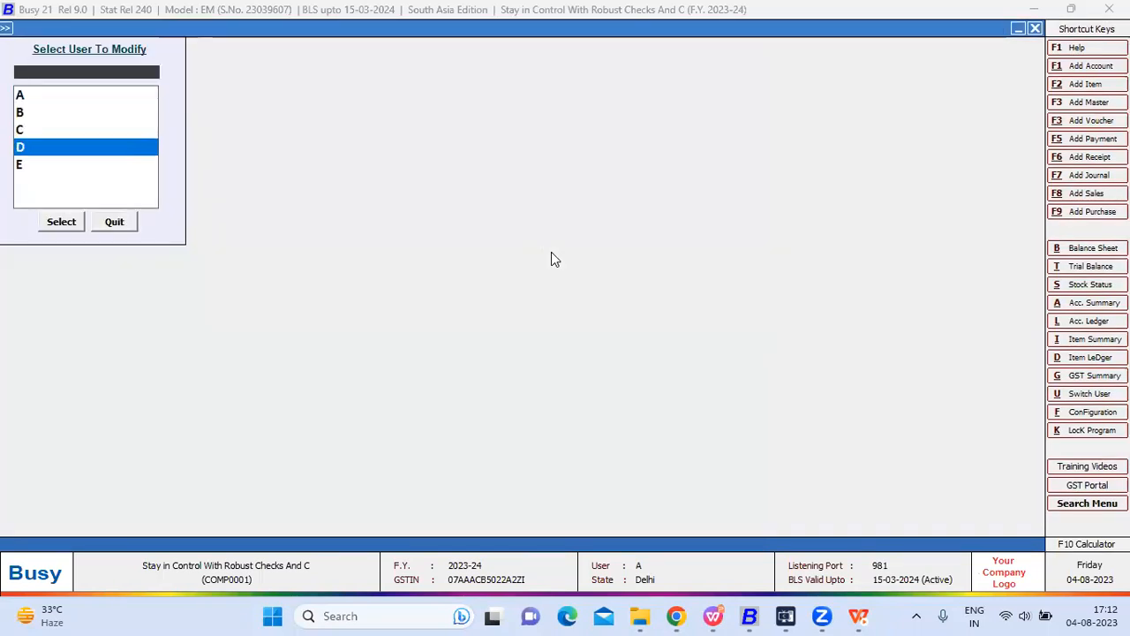
key(Up)
key(Return)
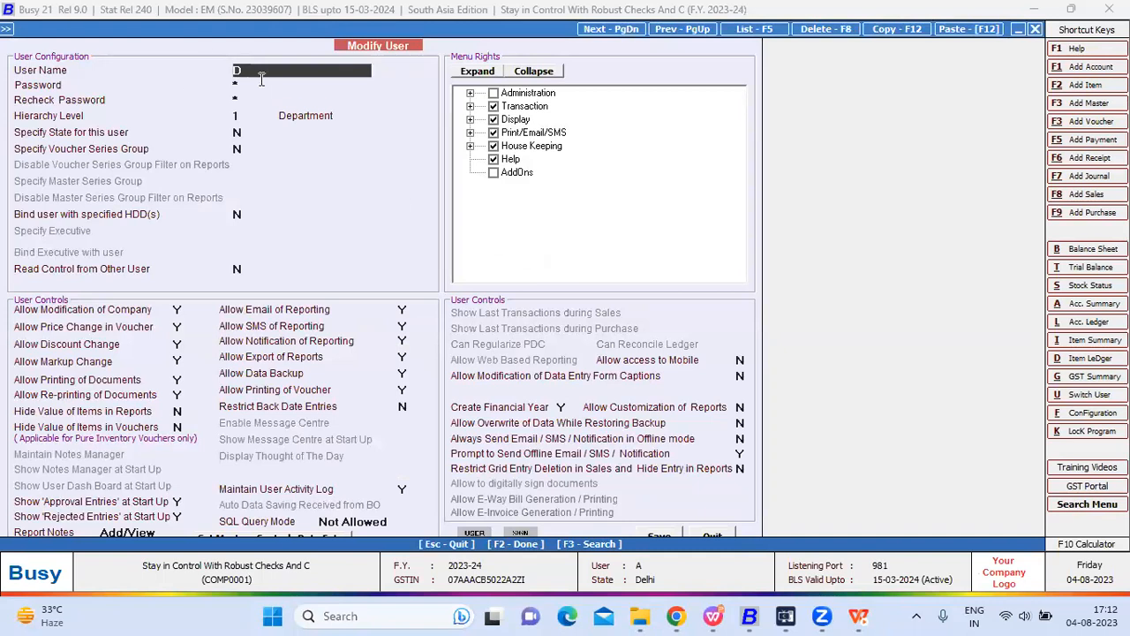
key(Return)
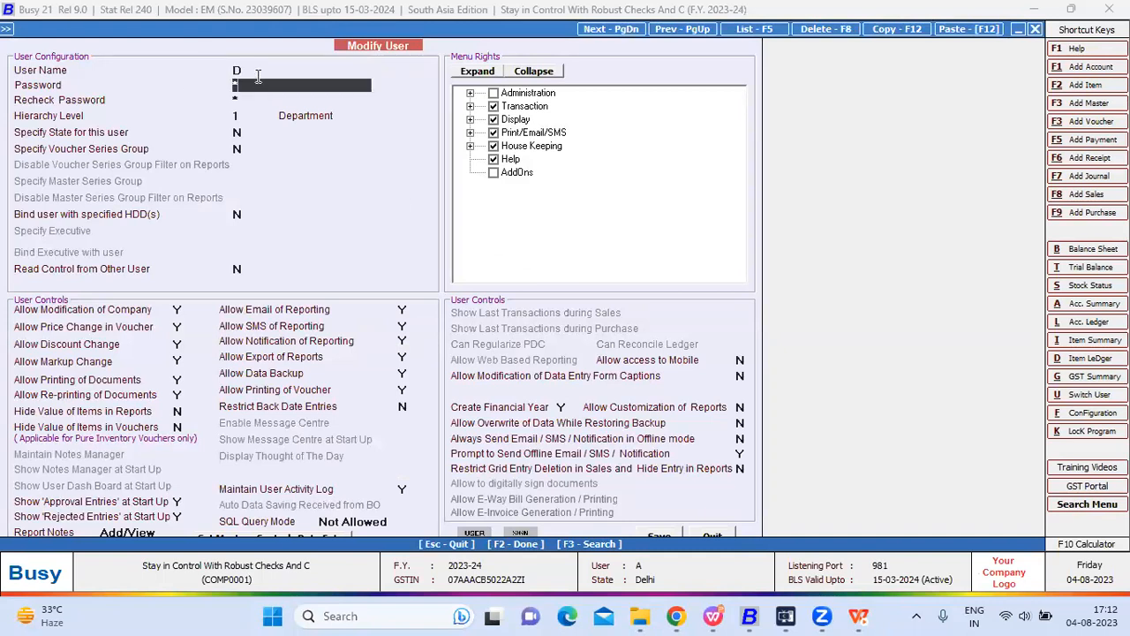
- Untick Add under Transaction > Sales for user D and save the rights with F2
click(471, 106)
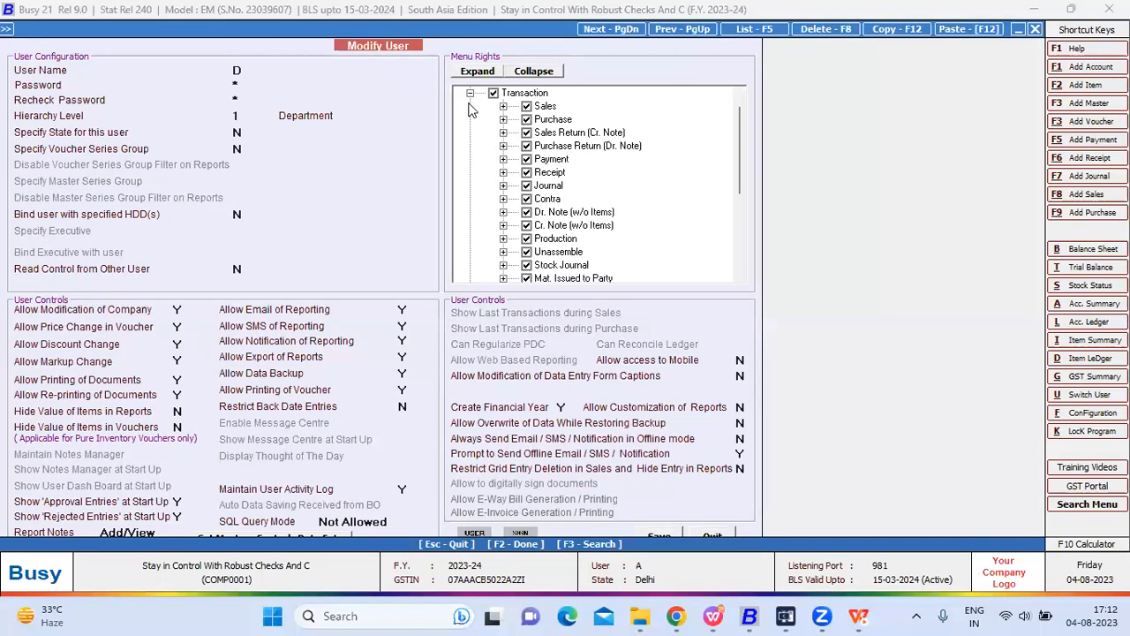
click(503, 106)
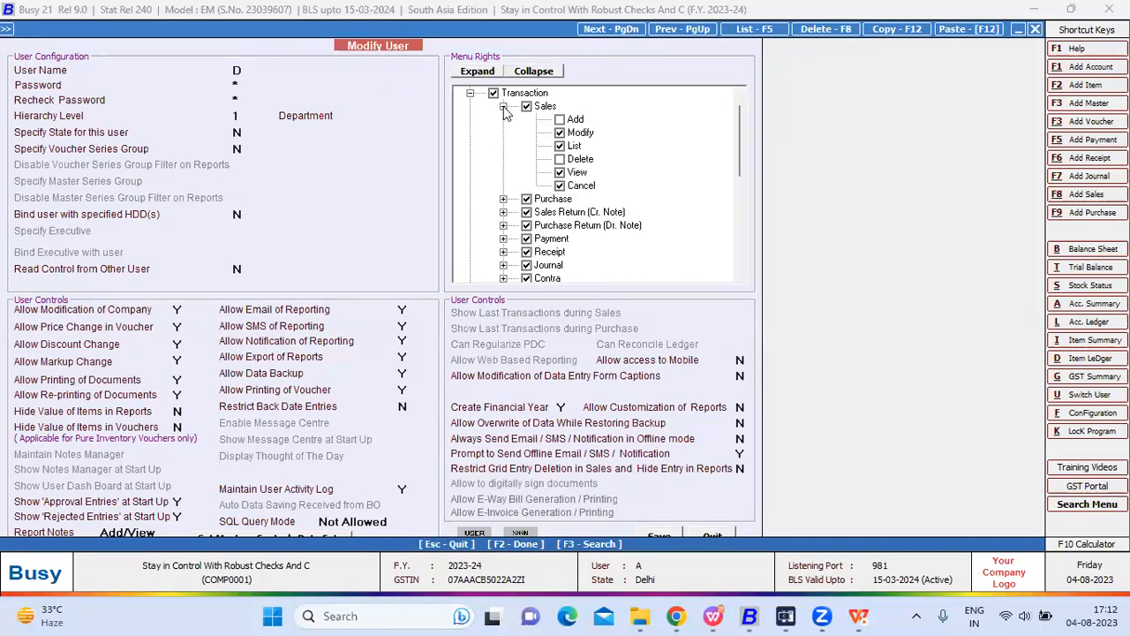
click(560, 119)
scroll(527, 130, up, 1)
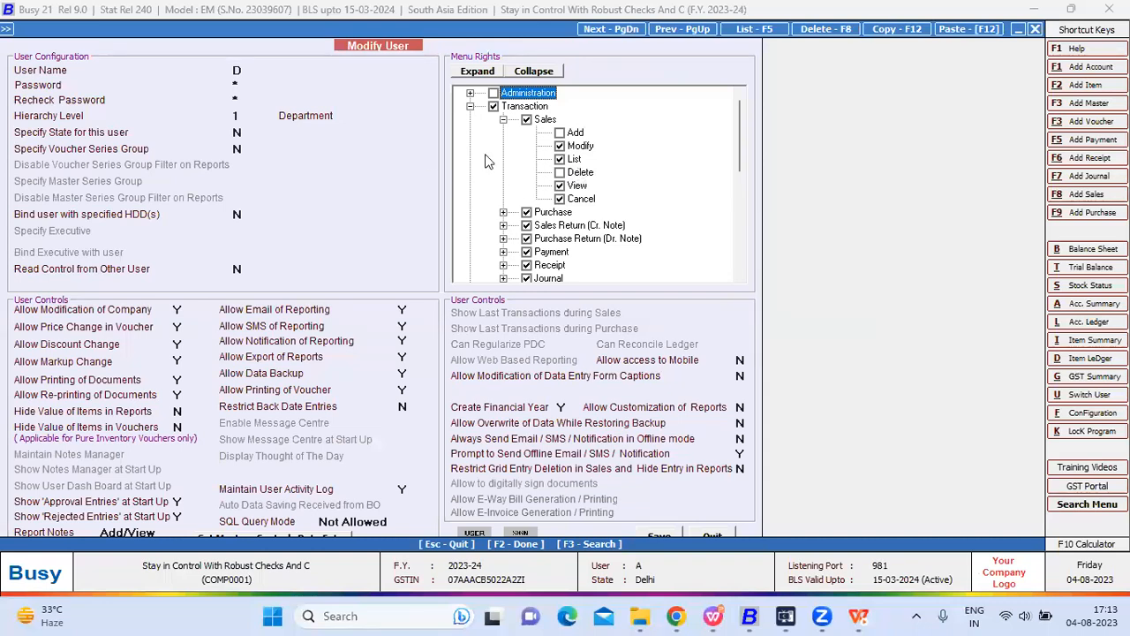
click(470, 106)
key(F2)
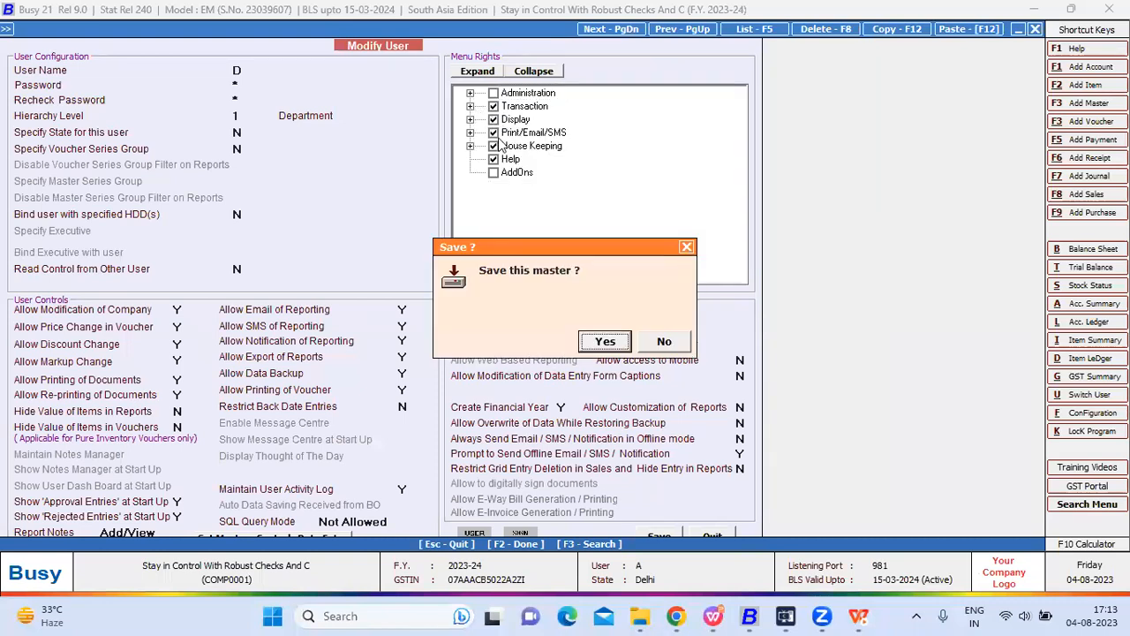
key(Return)
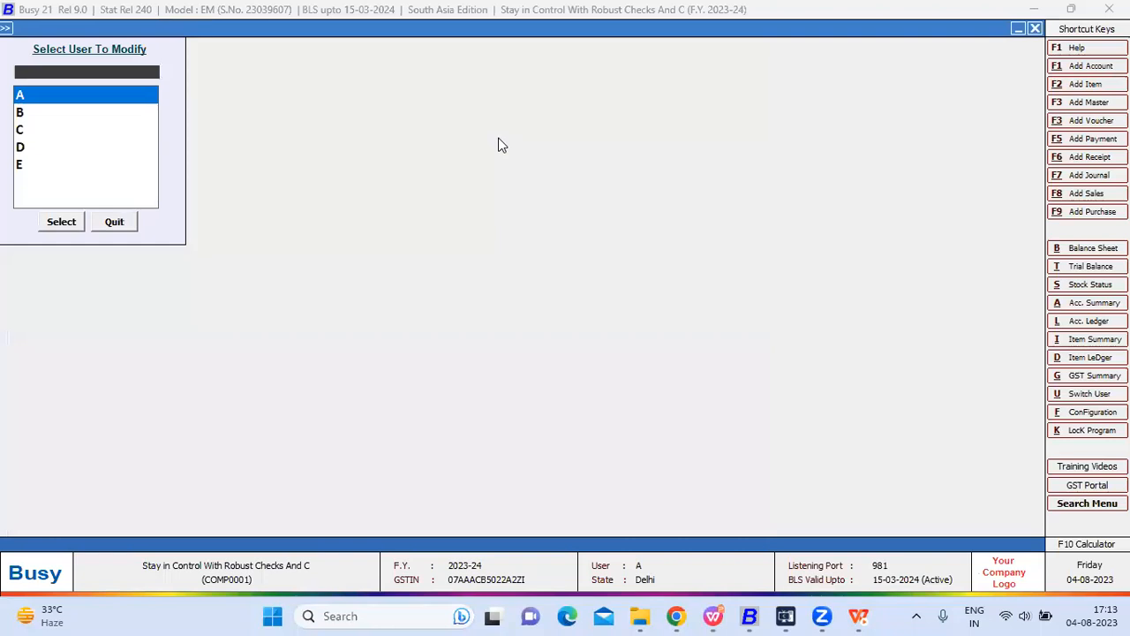
- Switch user to D and log in
key(alt+u)
text(d)
key(Return)
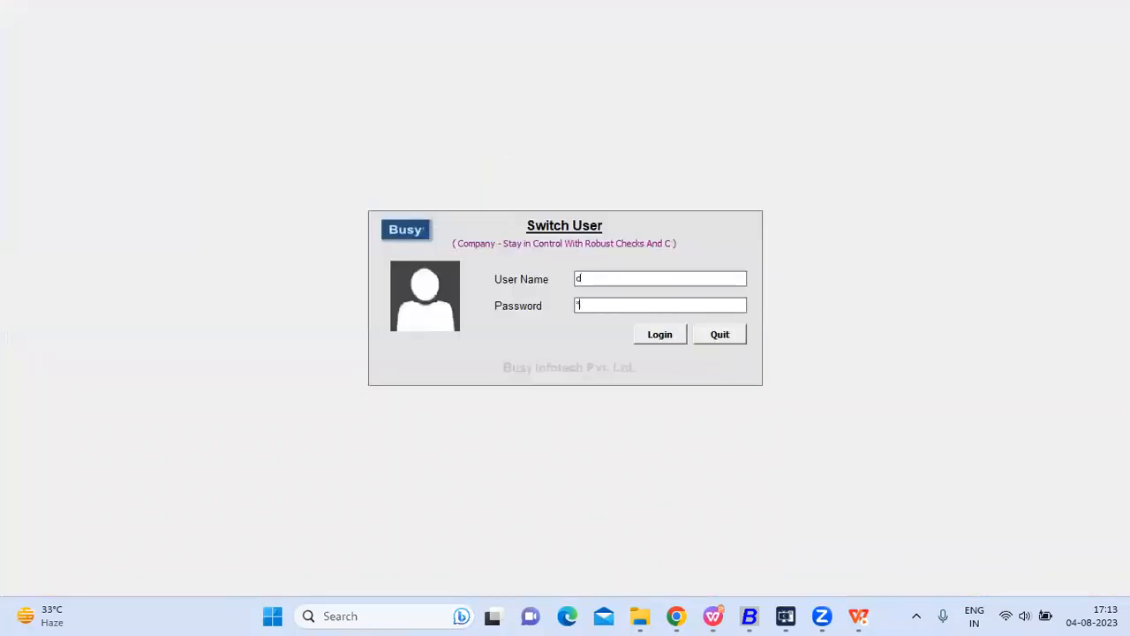
key(Return)
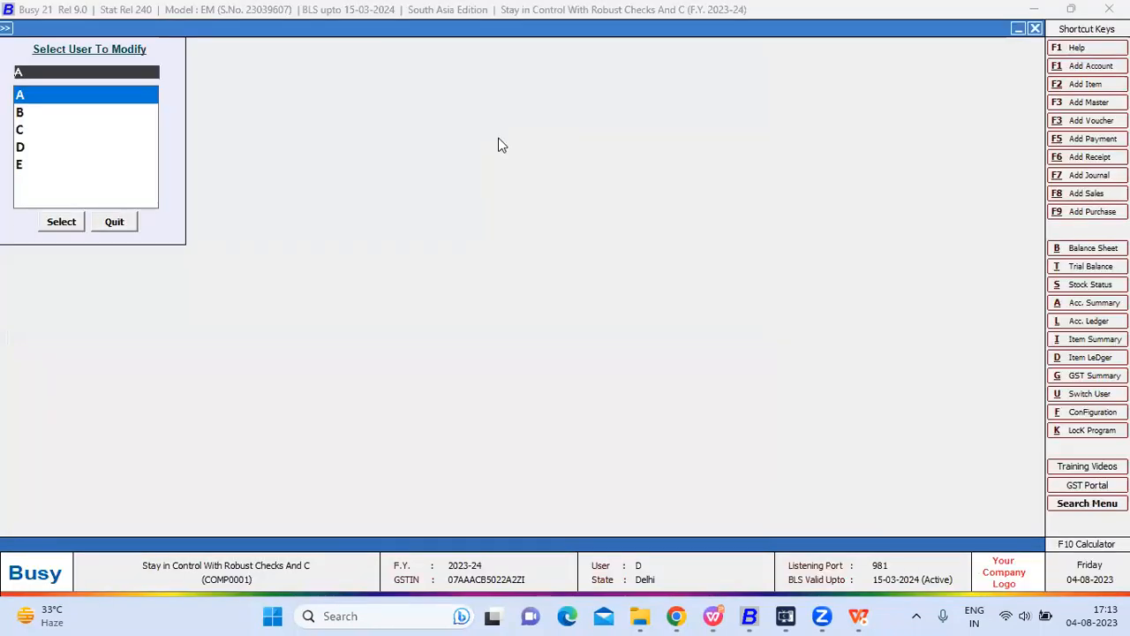
key(Escape)
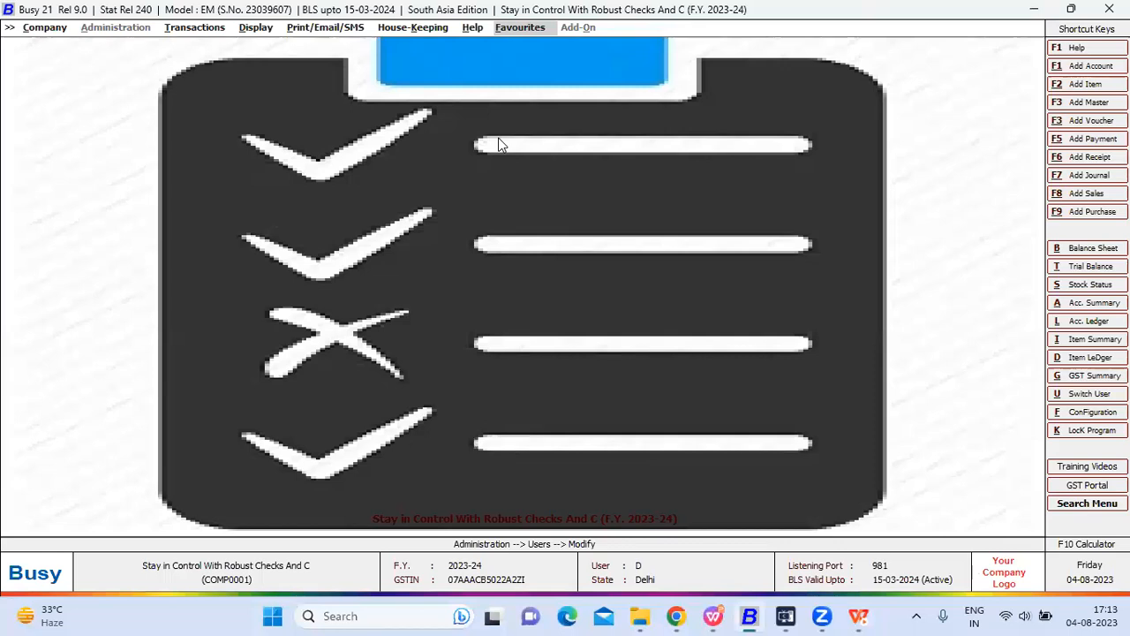
- Open sales voucher 7/2023-24 for modification and dismiss the Can't Save warning
click(182, 33)
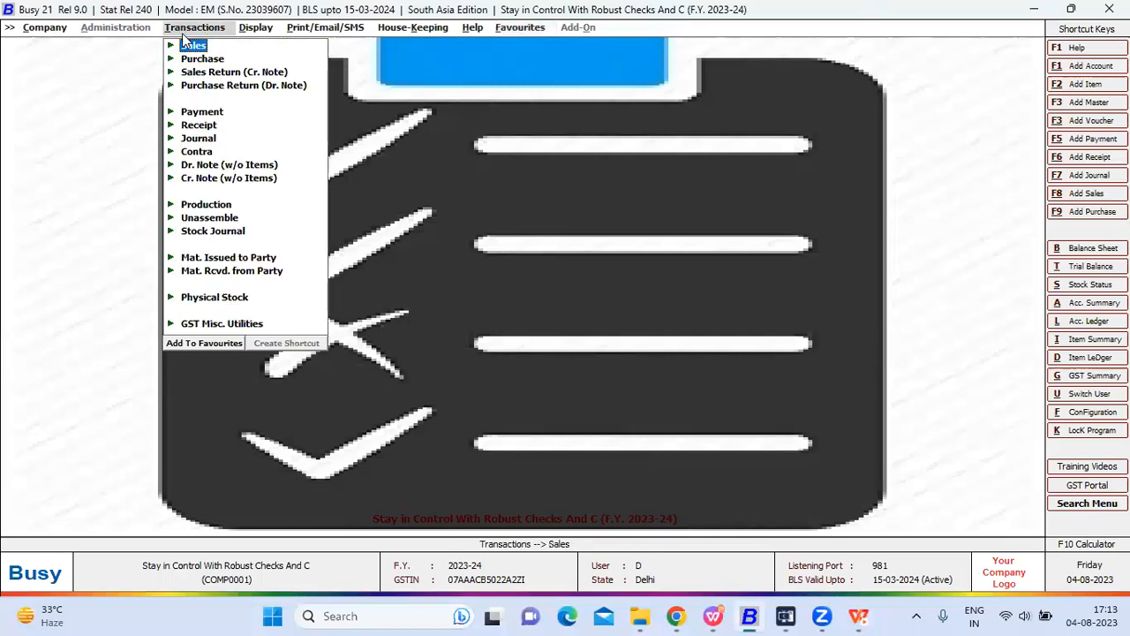
key(Return)
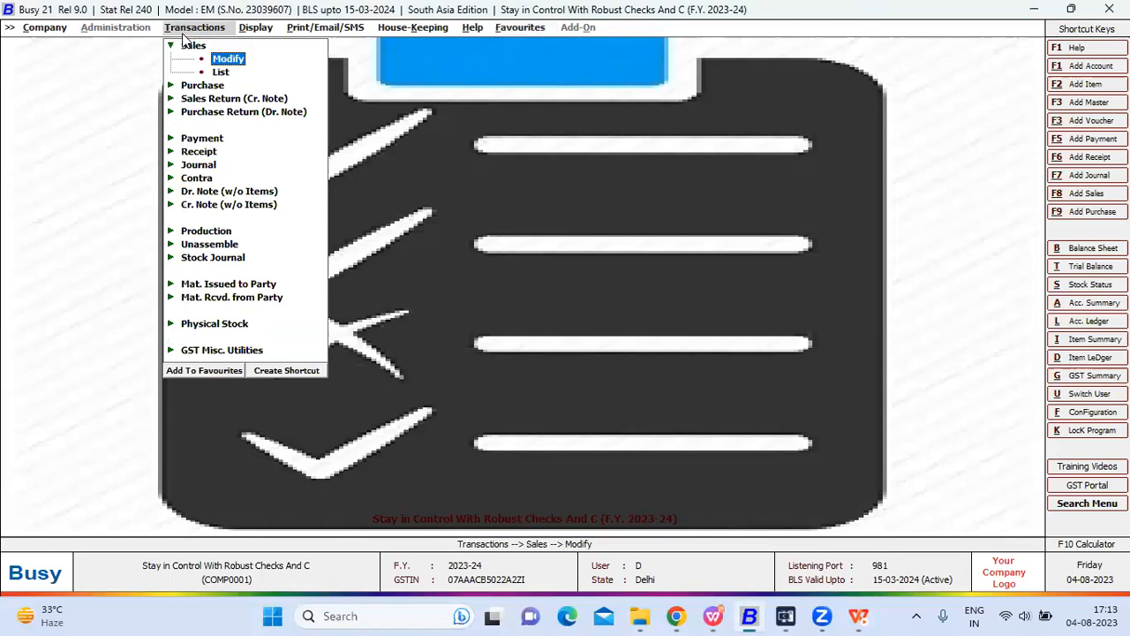
key(Down)
key(Down)
key(Return)
key(Up)
key(Up)
key(Up)
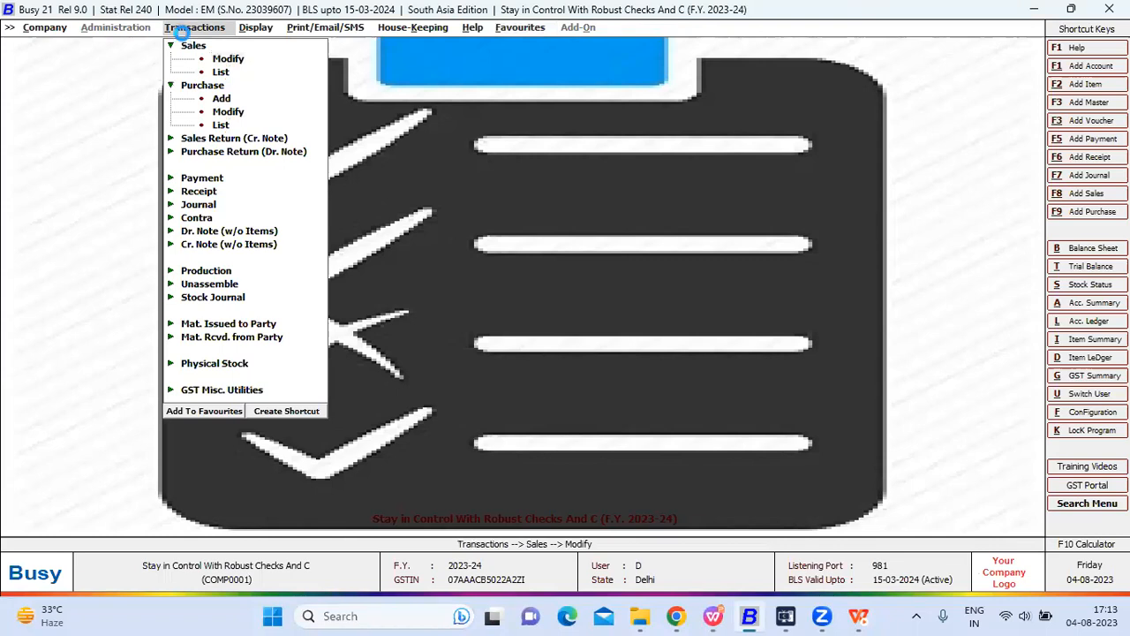
key(Return)
key(Return)
key(Return)
key(Return)
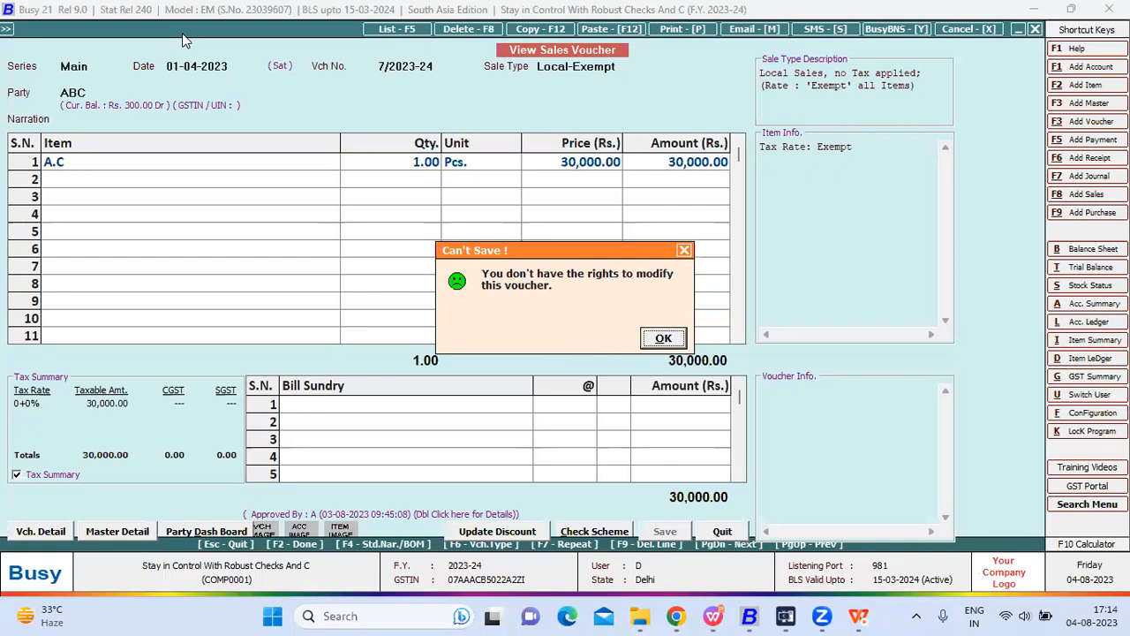
key(Escape)
- Close the sales voucher and switch back to user A
key(Escape)
key(alt+u)
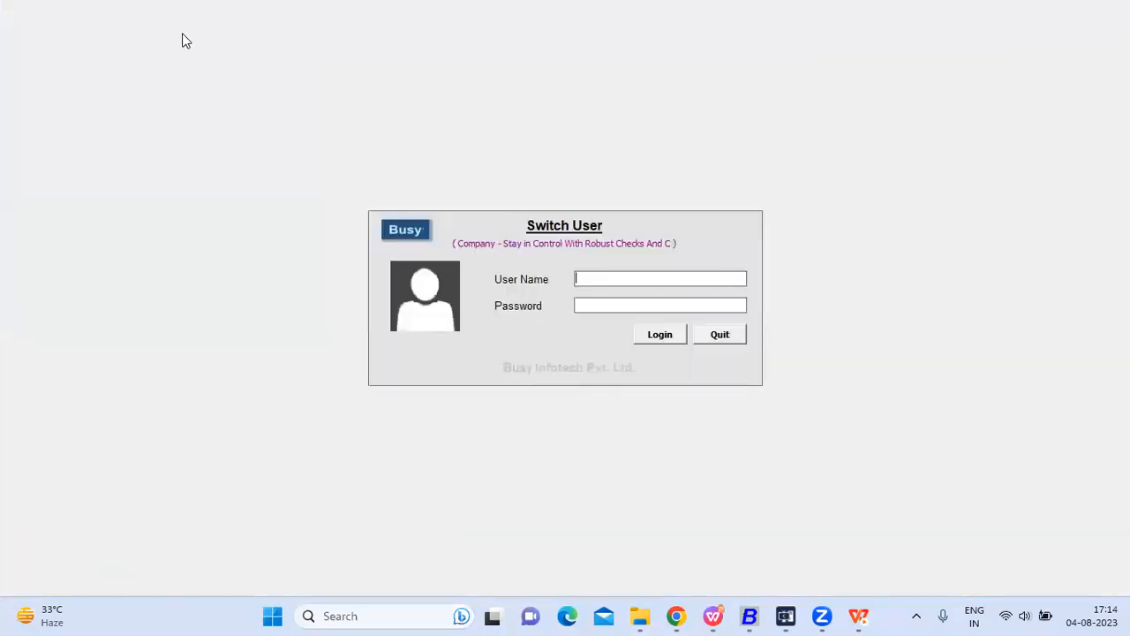
text(a)
key(Return)
key(Return)
key(Escape)
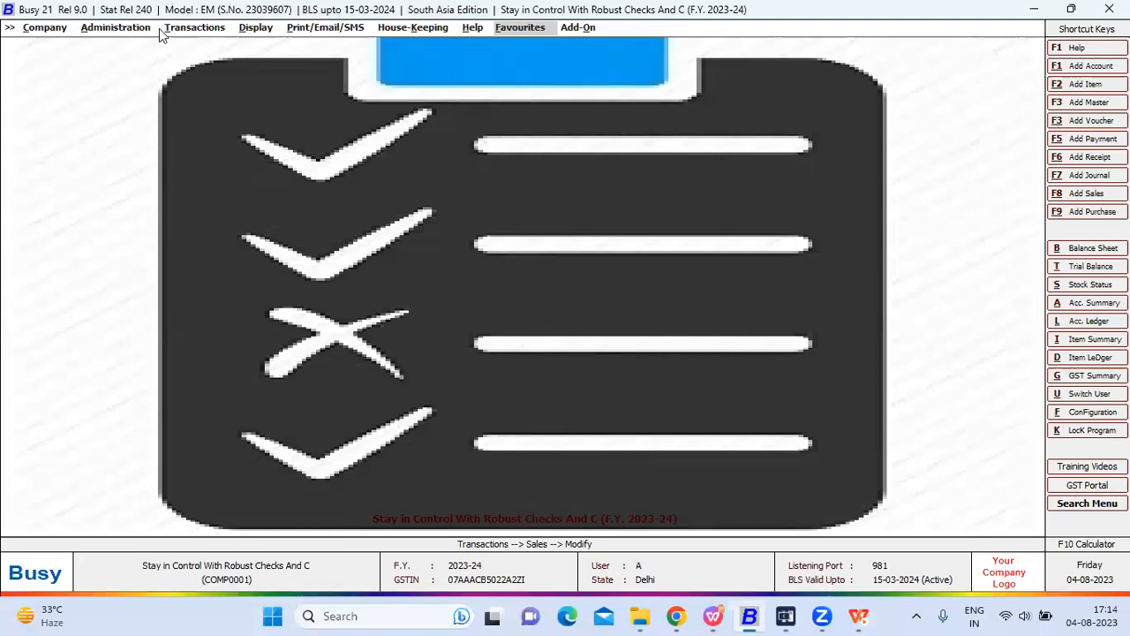
- Open user E from Administration > Users > Modify and close it unchanged
click(148, 28)
key(Down)
key(Down)
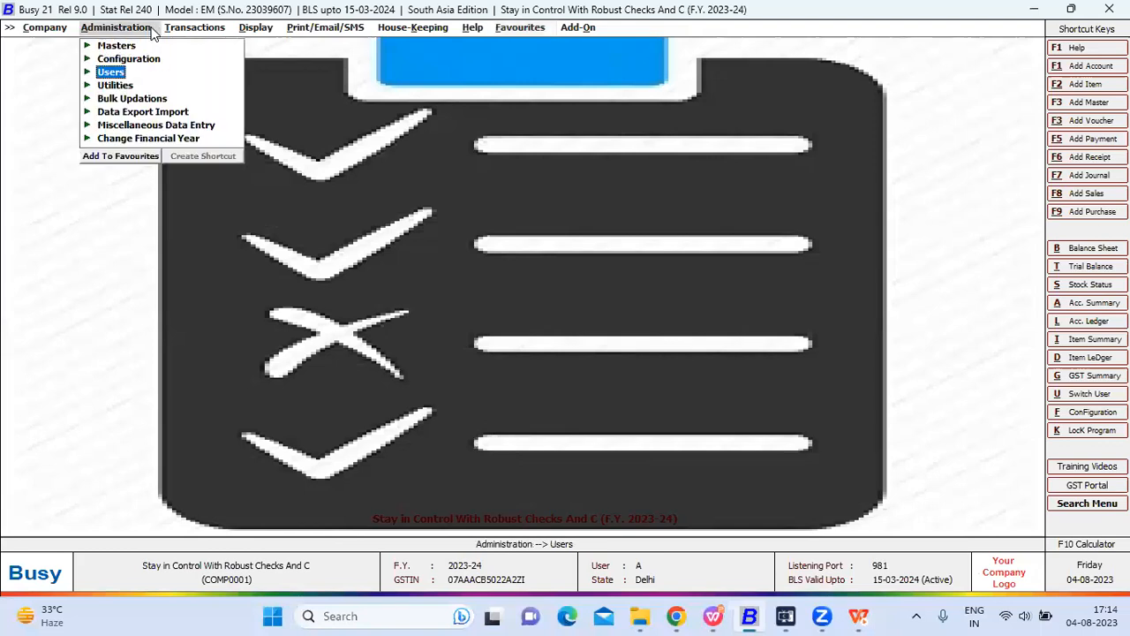
key(Return)
key(Down)
key(Return)
key(Down)
key(Down)
key(Down)
key(Down)
text(E)
key(Return)
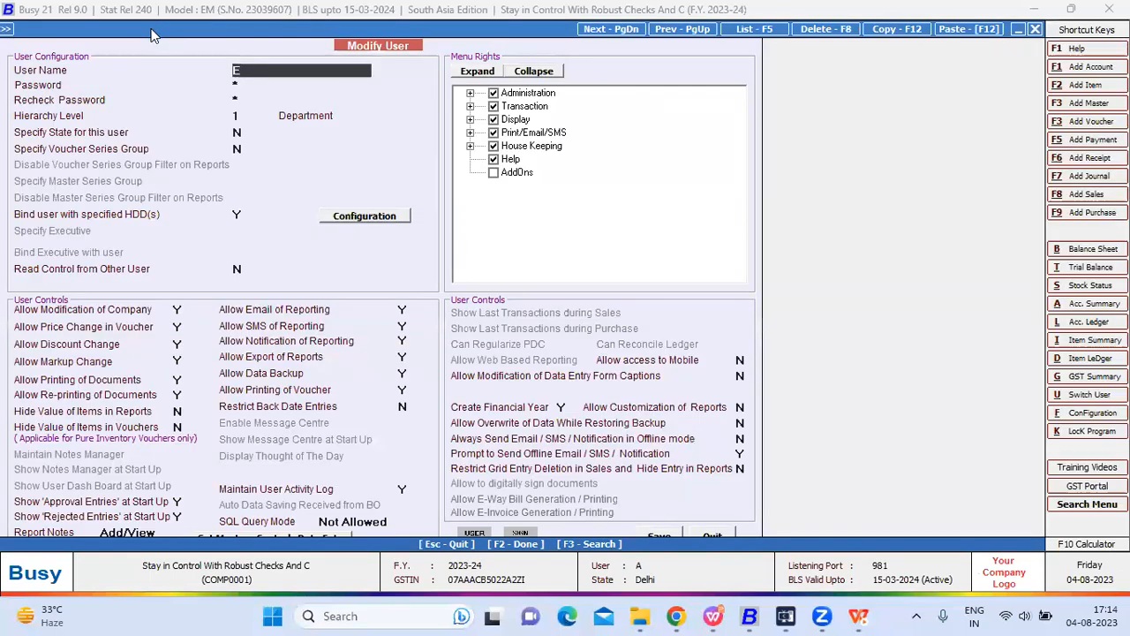
key(Escape)
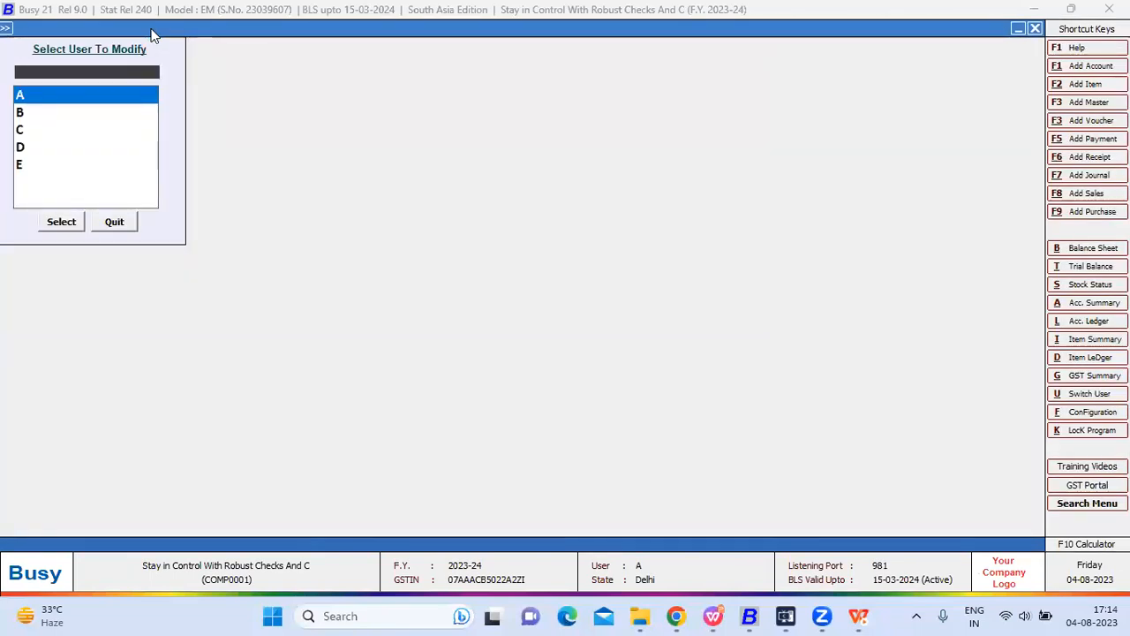
key(Escape)
- Add new user F with a password and hierarchy level 2, leaving department empty
key(Up)
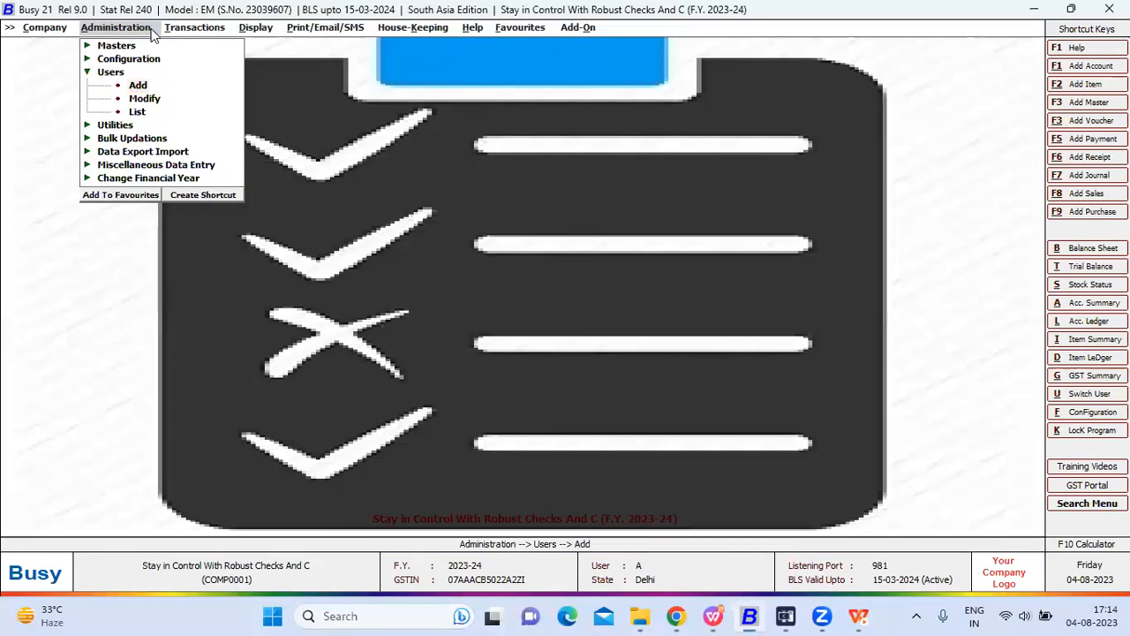
key(Return)
key(Return)
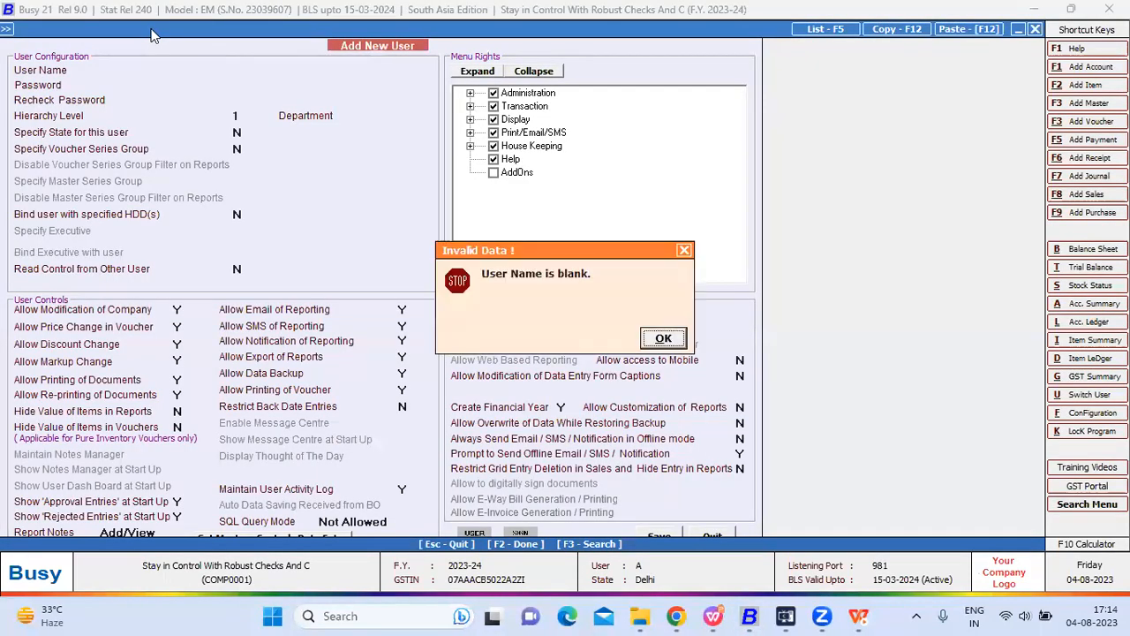
key(Return)
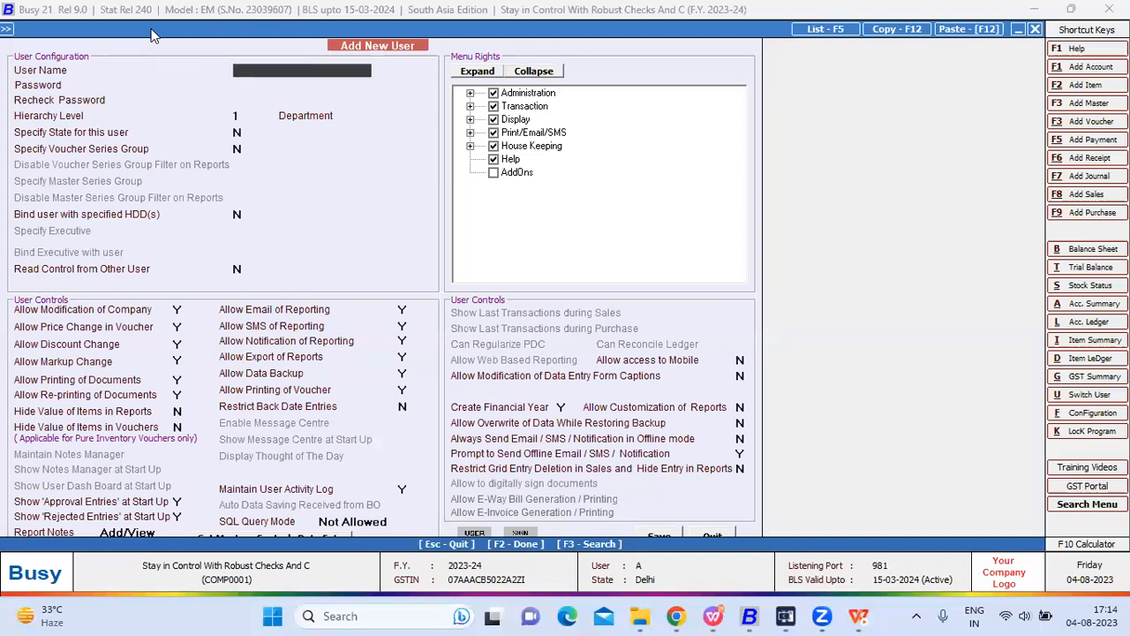
text(F)
key(Return)
text(*)
key(Return)
text(*)
key(Return)
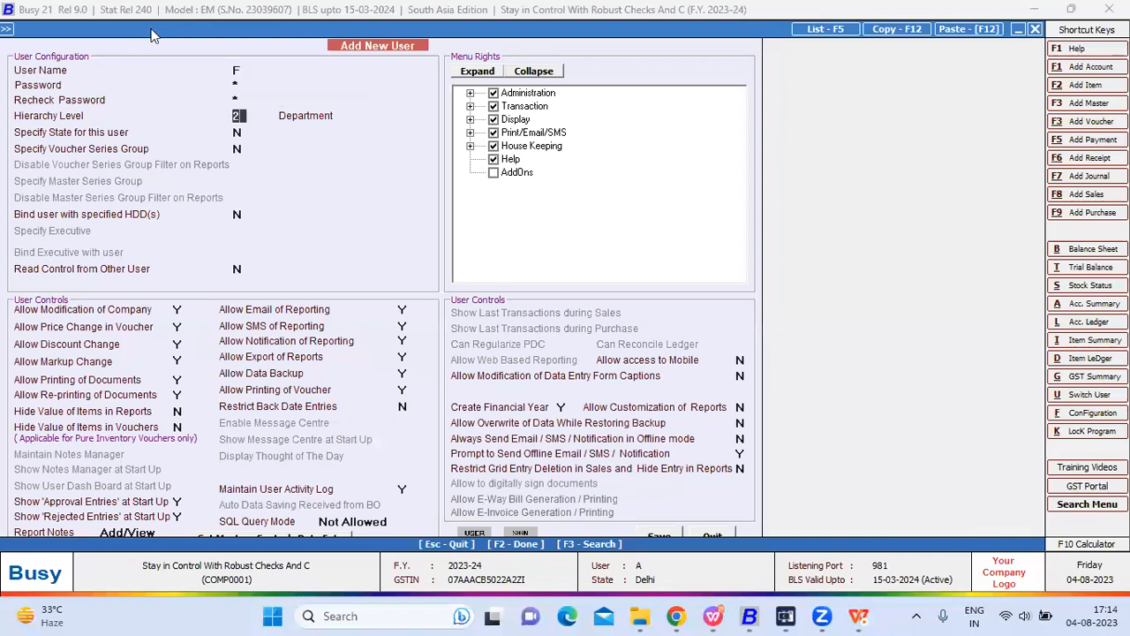
text(2)
key(Return)
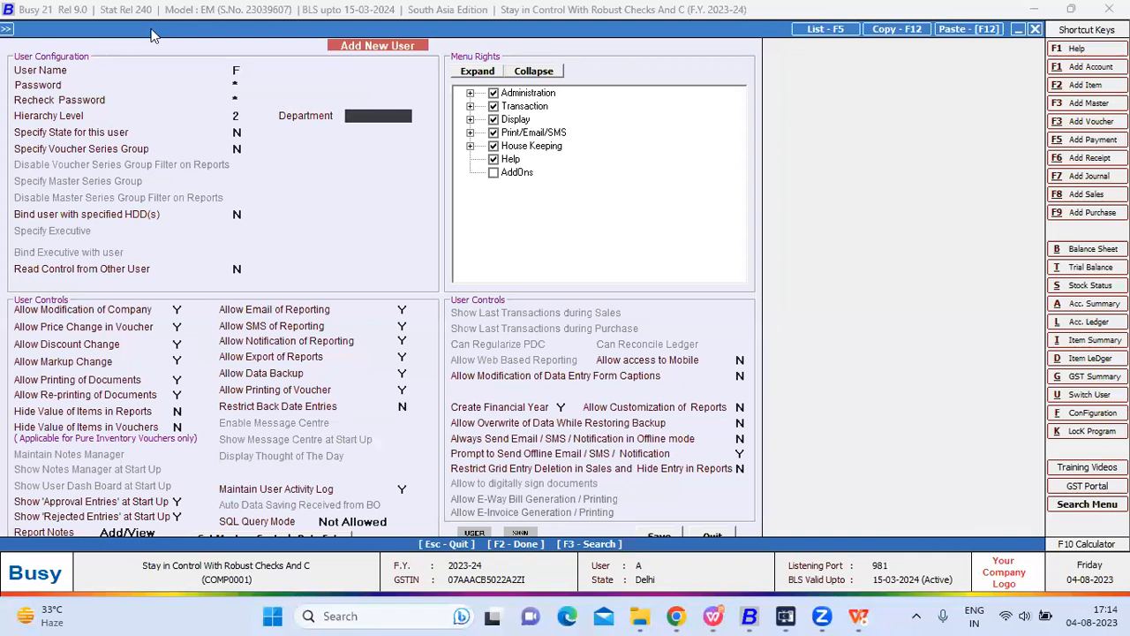
key(Return)
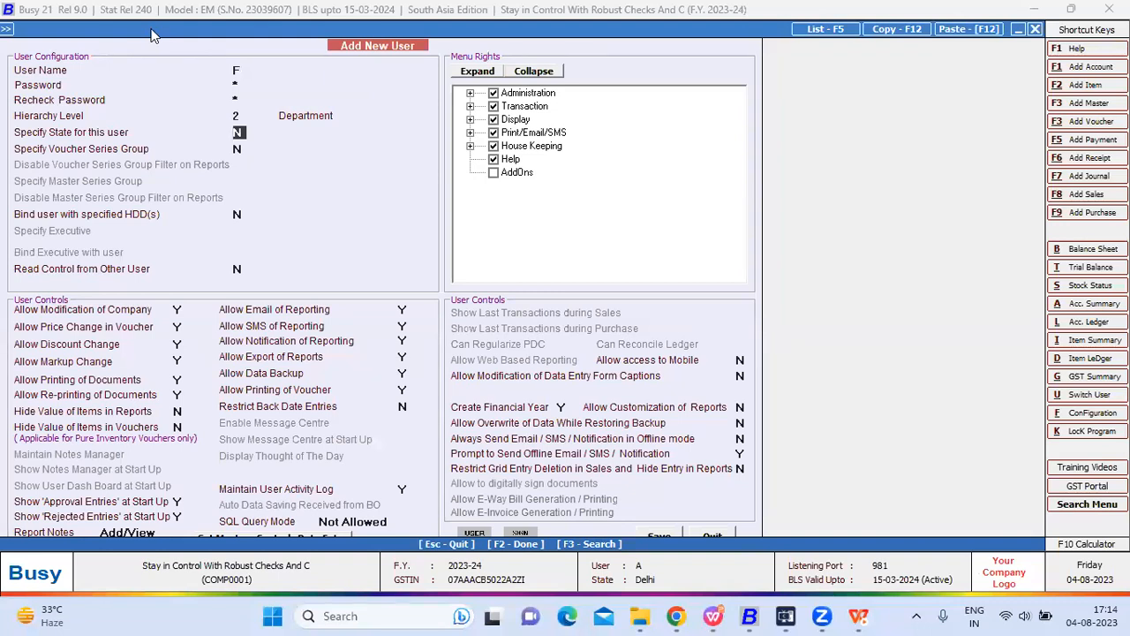
- Review user F's company, price, discount and markup rights; set Hide Value of Items to N
click(176, 311)
click(177, 326)
click(179, 344)
click(181, 361)
click(179, 396)
click(179, 411)
key(n)
click(179, 309)
click(179, 343)
- Review reporting, backup, printing, back-date and start-up approval settings, then close the form
click(405, 309)
click(403, 325)
click(403, 341)
click(405, 373)
click(403, 389)
click(405, 406)
click(177, 500)
click(177, 515)
key(Escape)
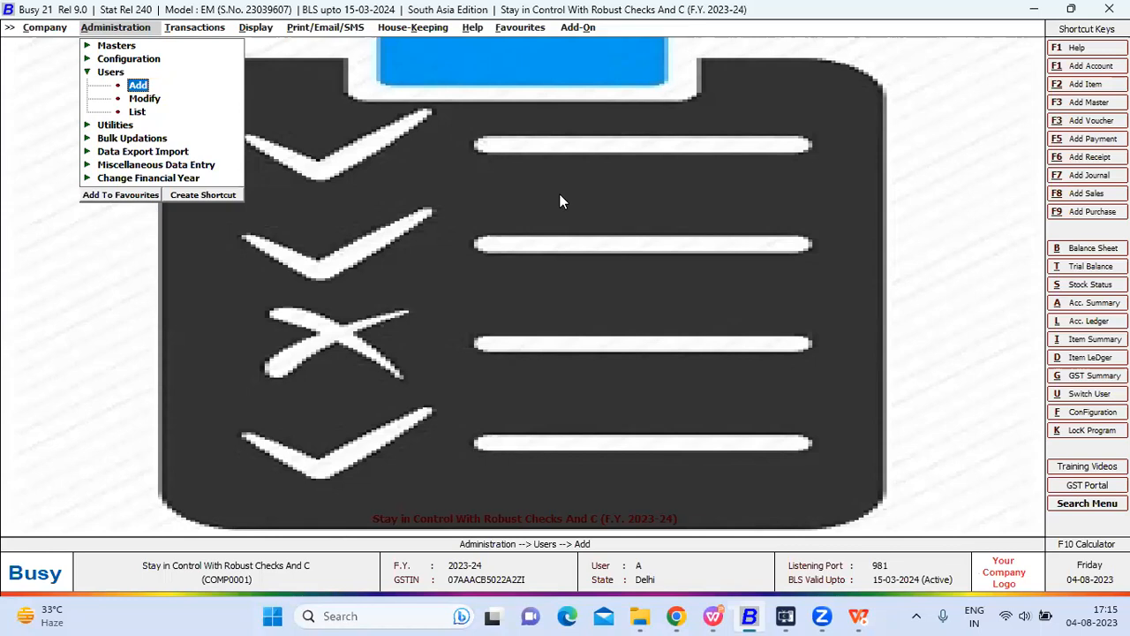
key(alt+Tab)
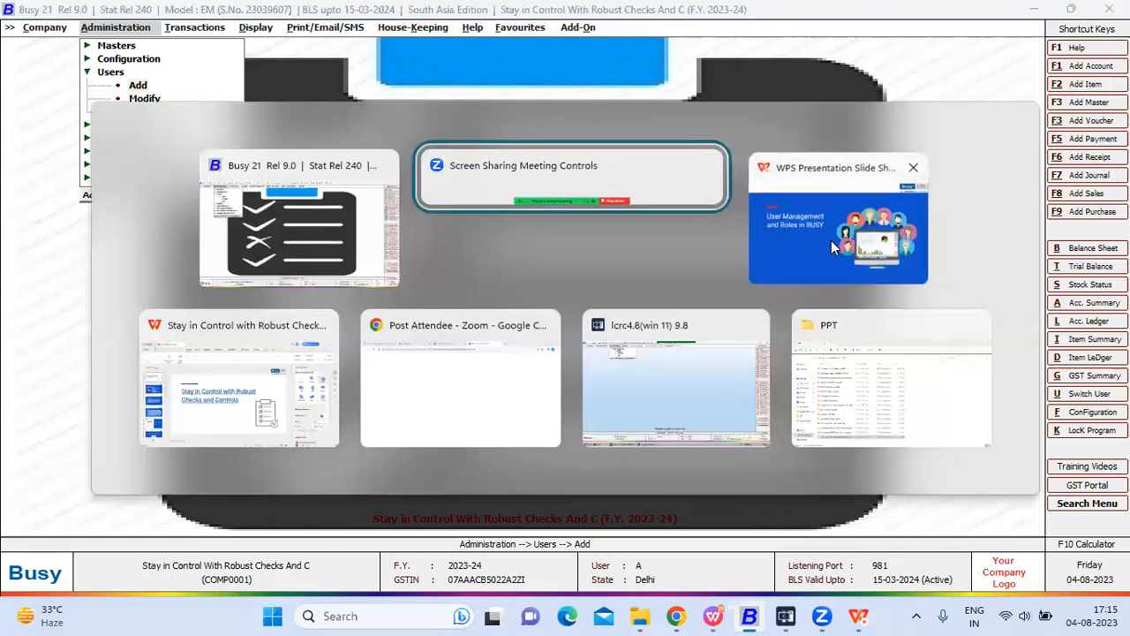
key(alt+Tab)
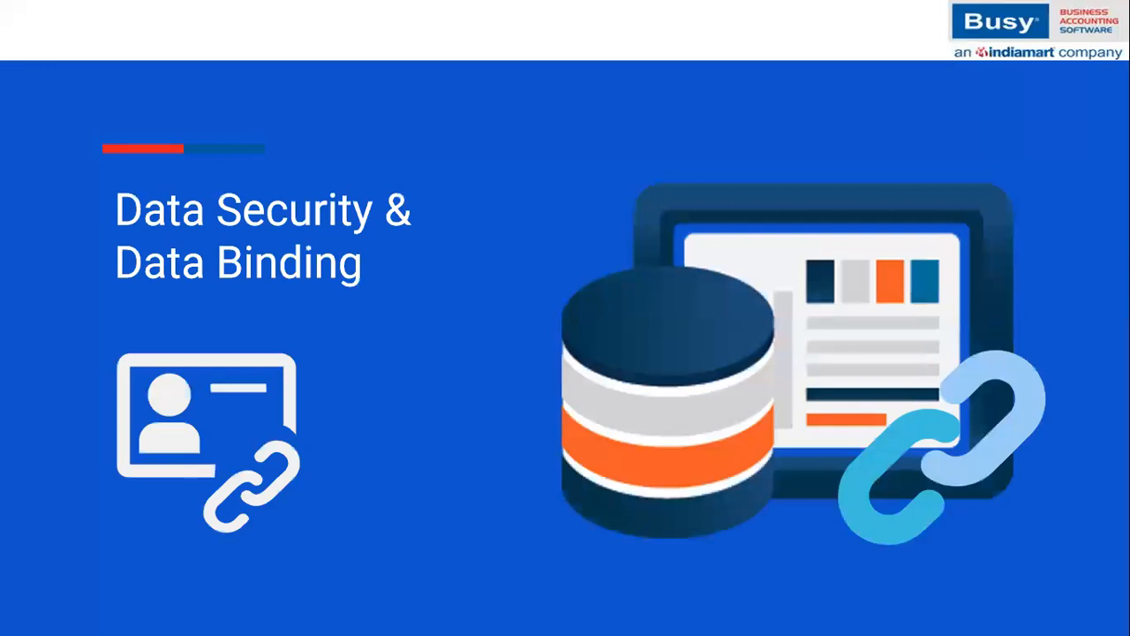
key(alt+Tab)
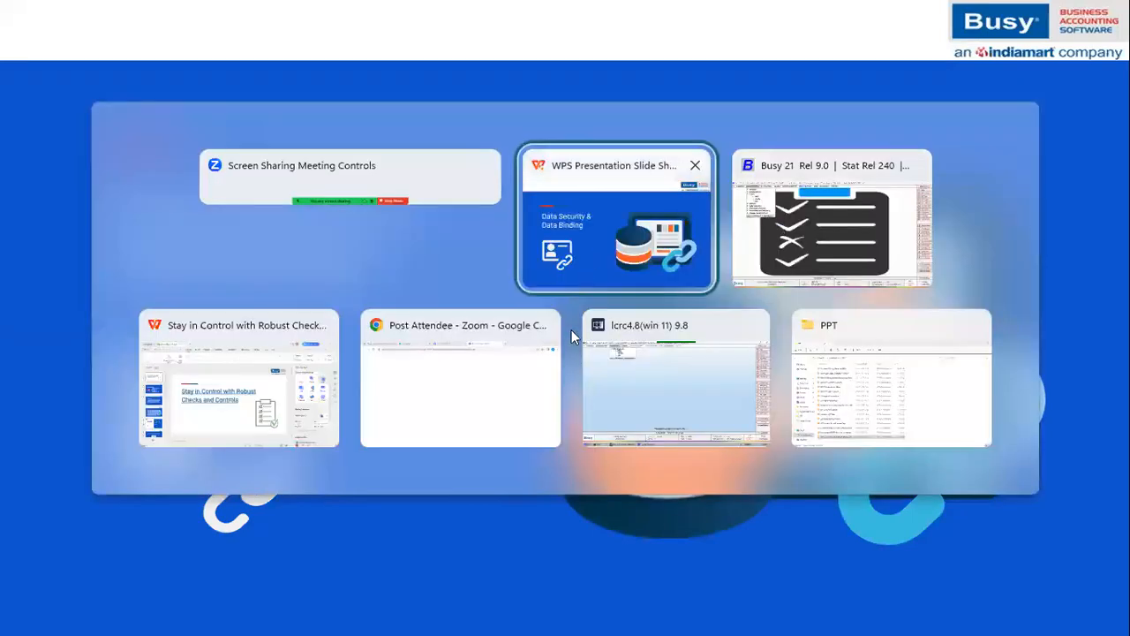
click(645, 384)
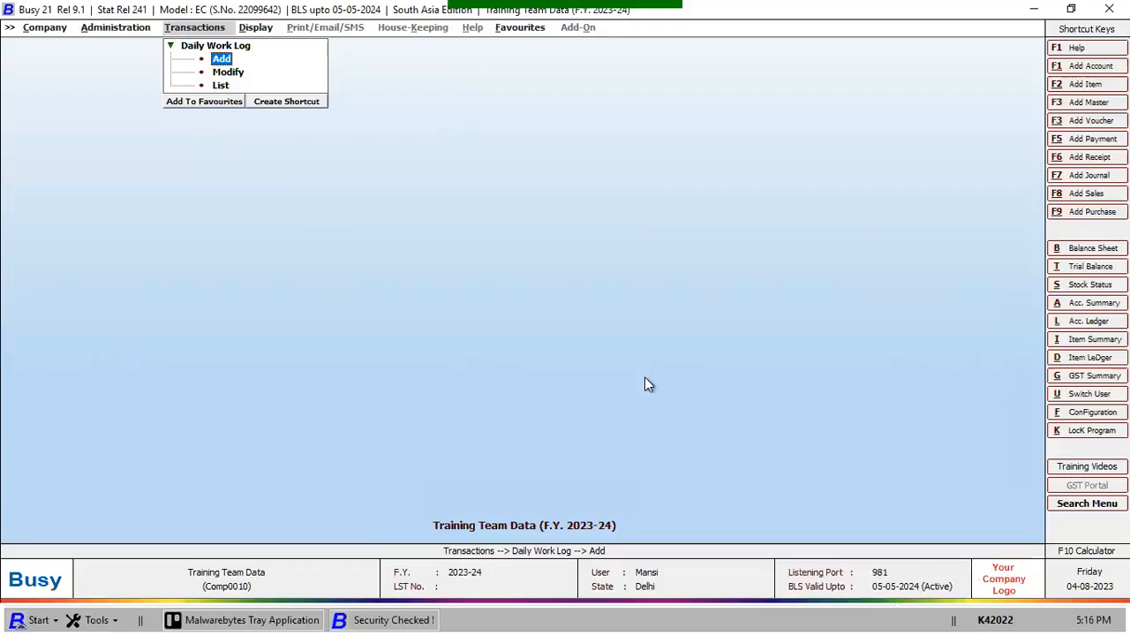
key(alt+Tab)
click(266, 366)
key(alt+Tab)
click(265, 367)
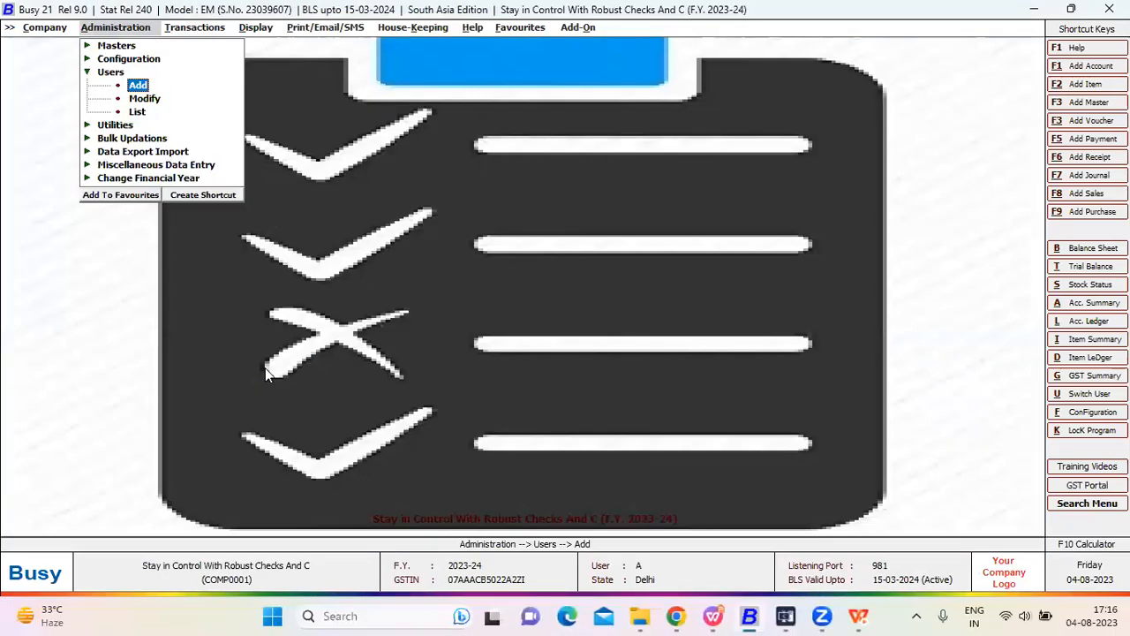
- Collapse Users, expand Configuration to show Features / Options, then collapse it
key(Escape)
key(Up)
key(Return)
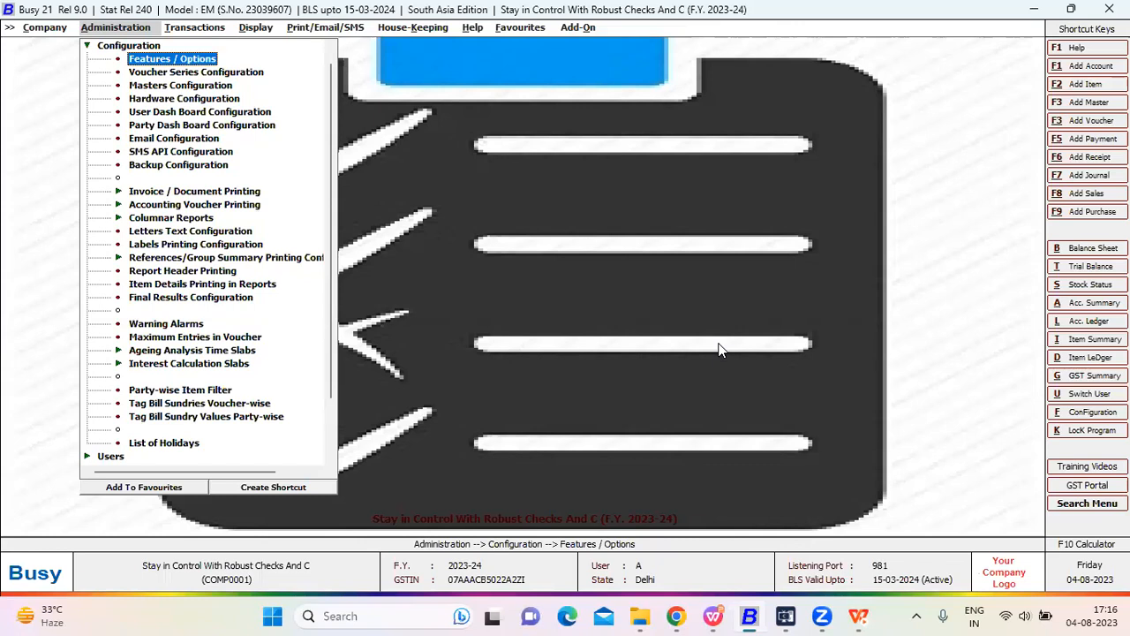
key(Escape)
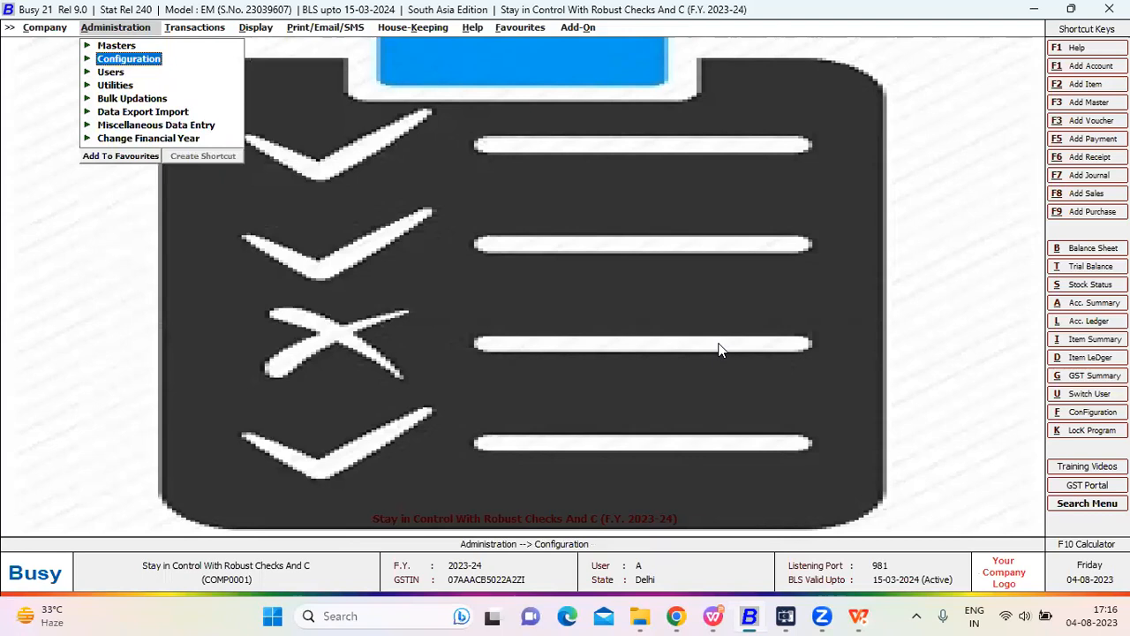
- Open Features / Options > General and the Bind data with specified HDD(s) configuration
key(Return)
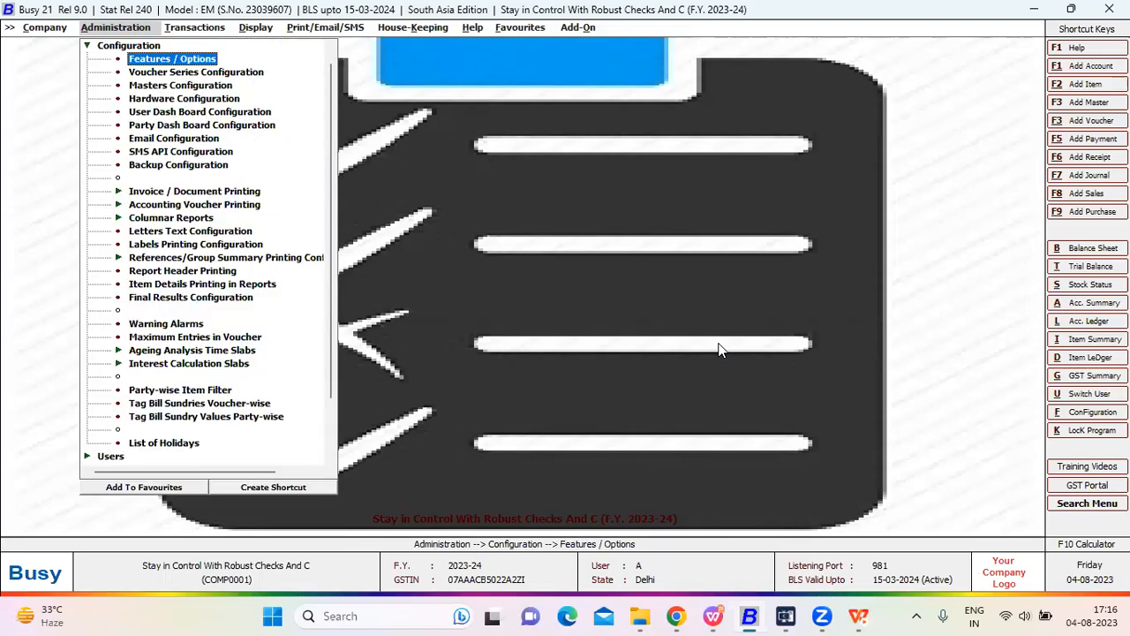
key(Return)
key(Down)
key(Down)
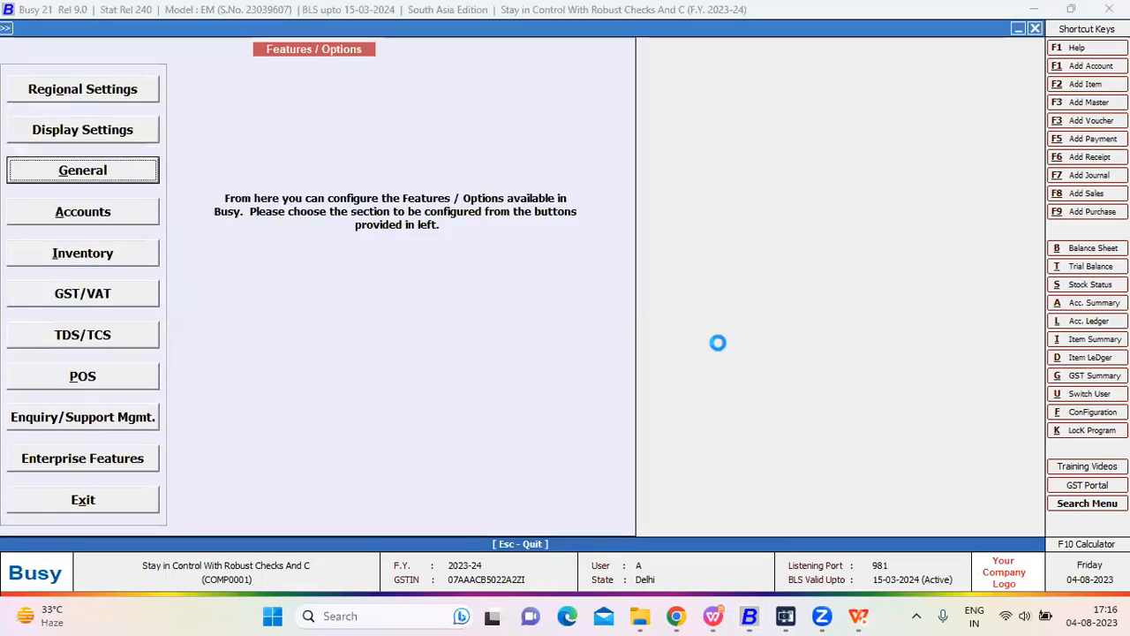
key(Return)
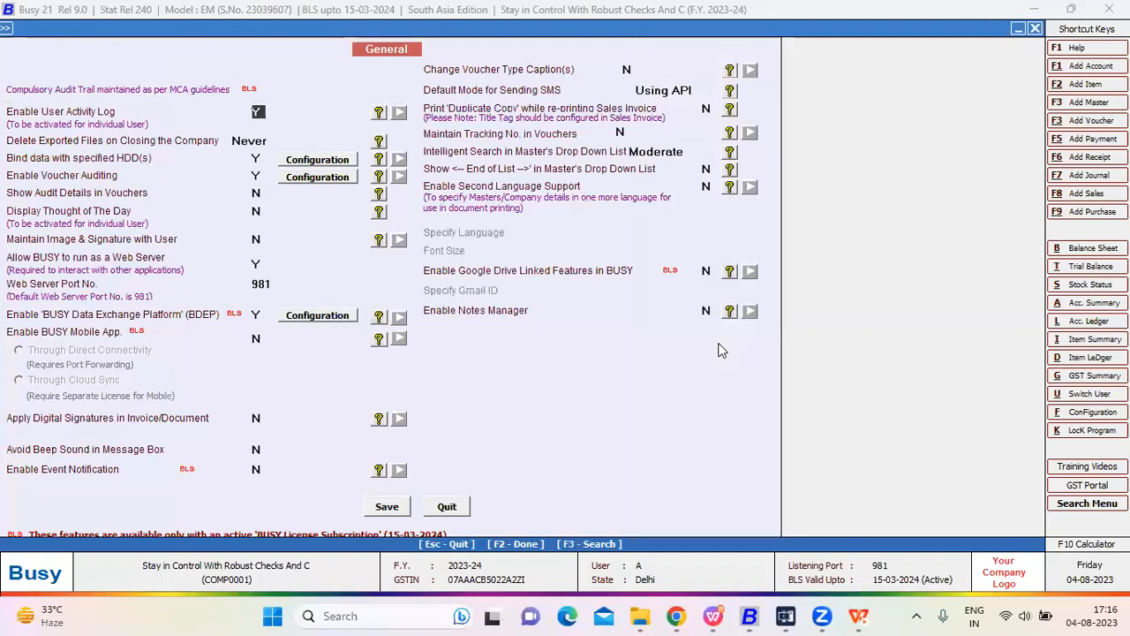
click(258, 158)
click(300, 163)
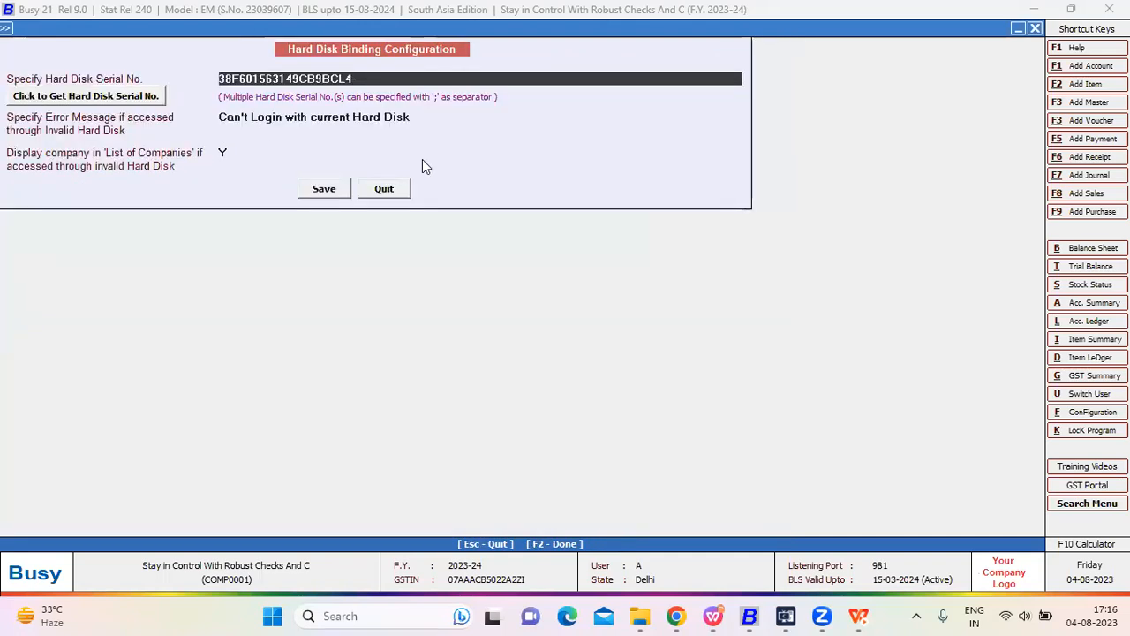
- Fetch this computer's hard disk serial, delete the duplicated copy, and go to the error message
click(105, 98)
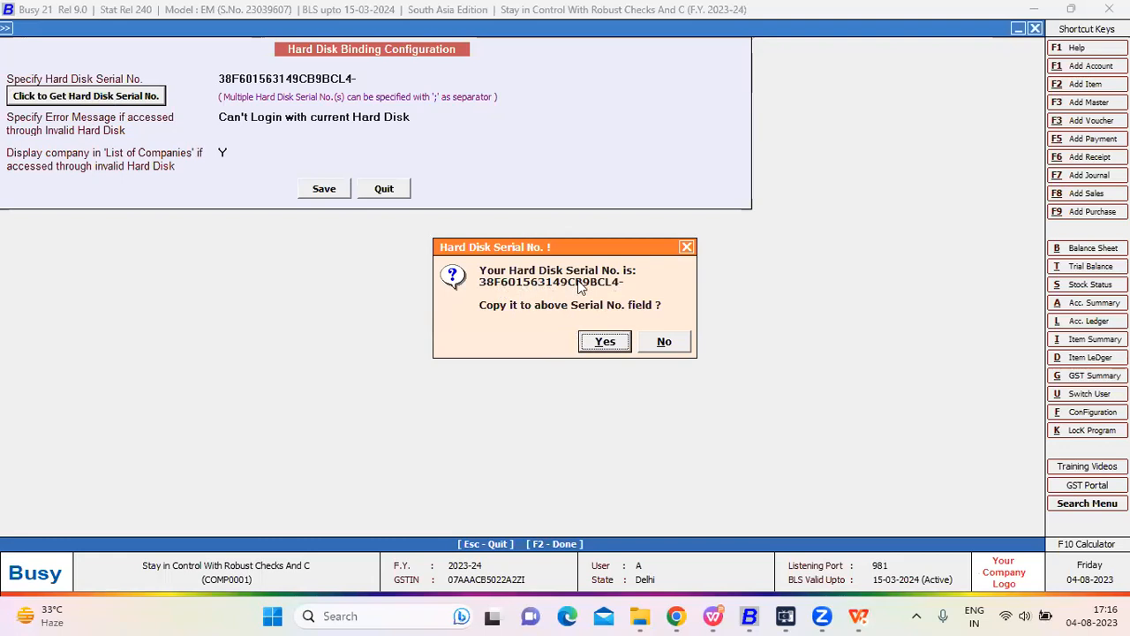
click(608, 342)
drag(511, 80, 363, 83)
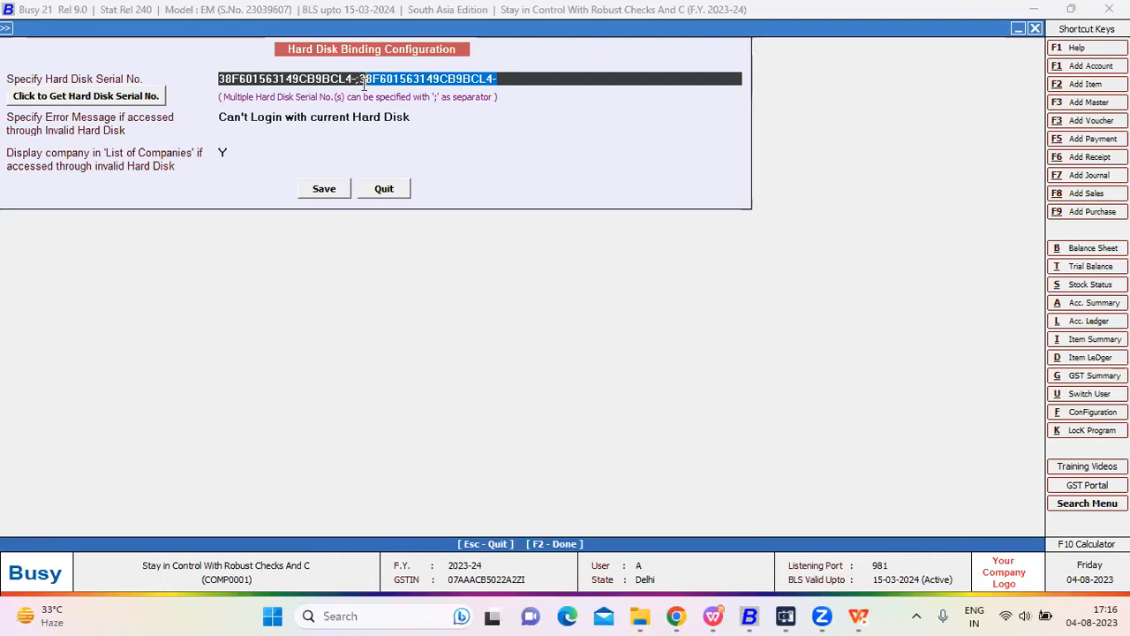
key(BackSpace)
key(BackSpace)
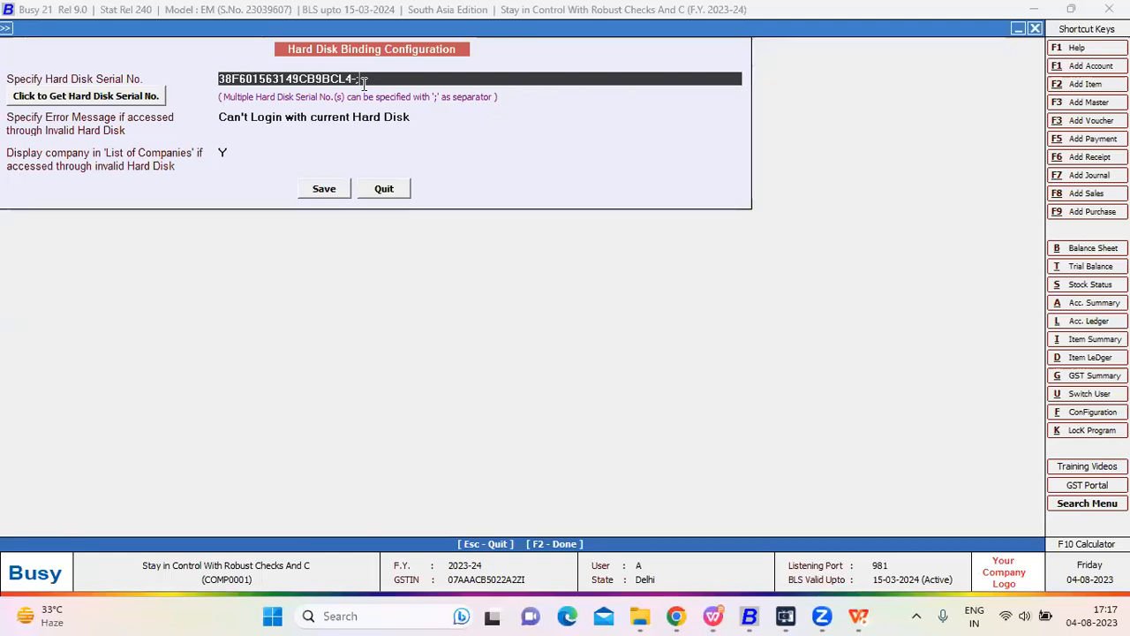
key(Return)
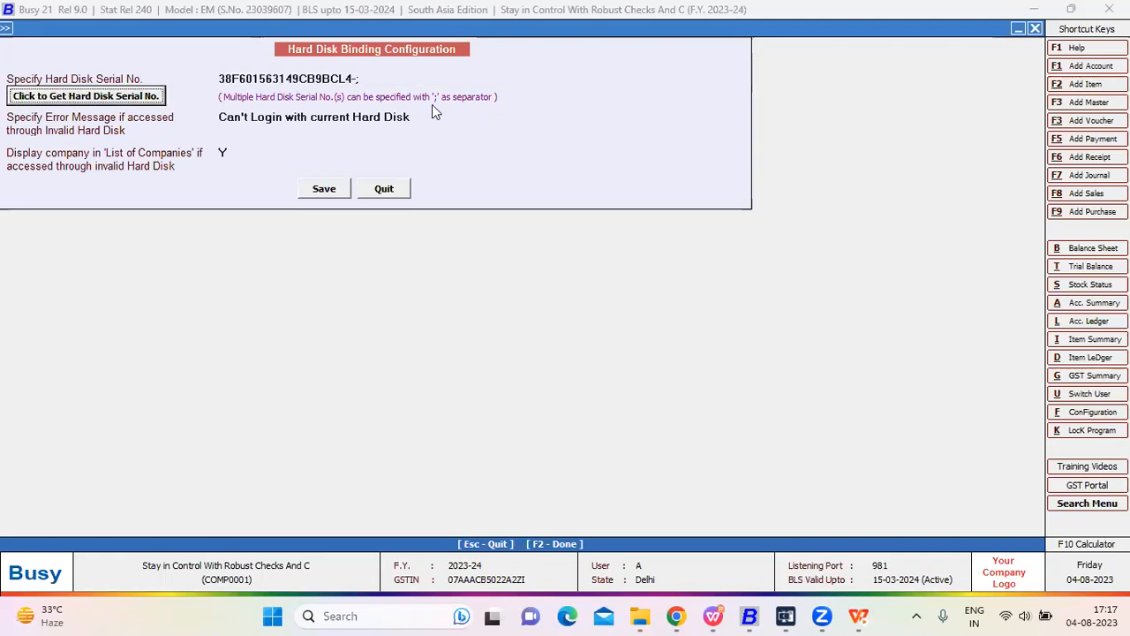
click(411, 117)
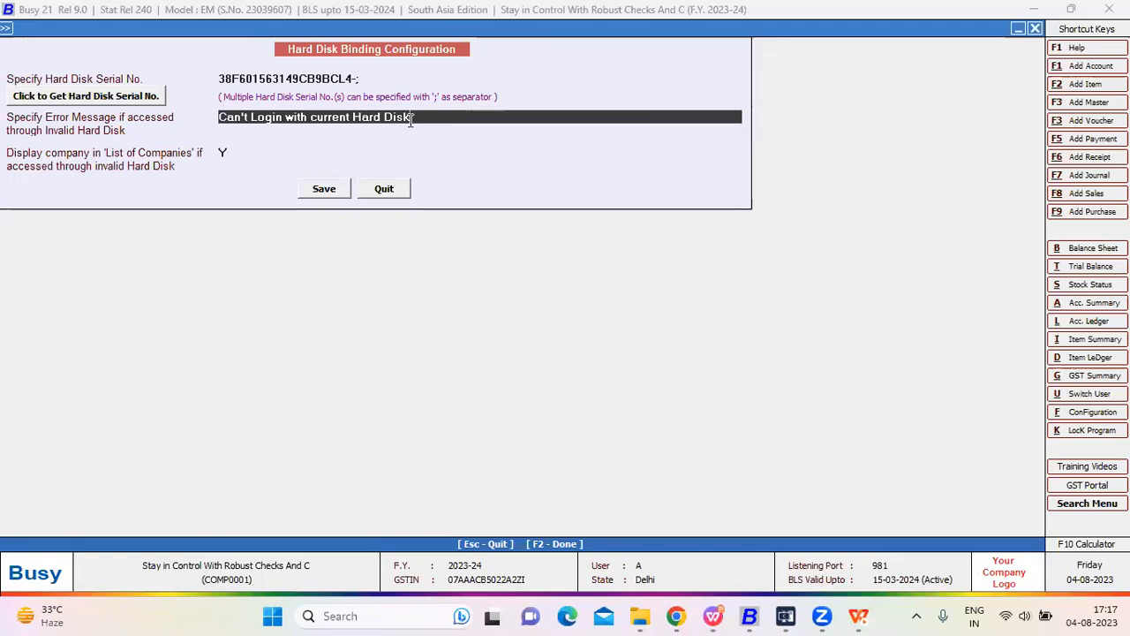
- Set 'Display company in List of Companies' to Y and save the hard disk binding
click(381, 80)
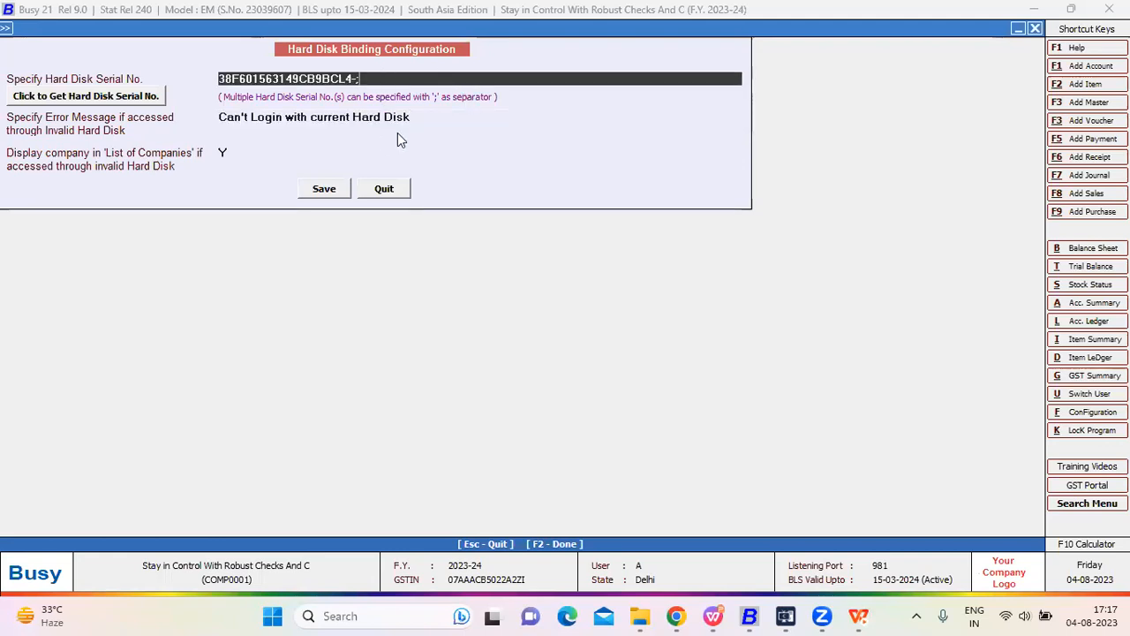
click(432, 118)
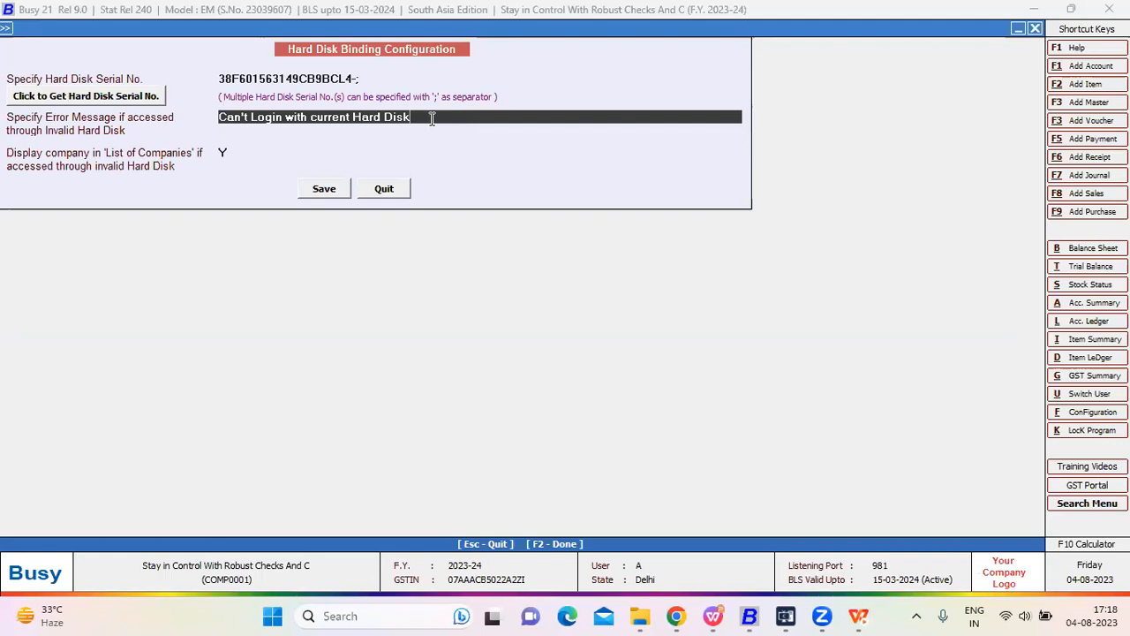
key(Return)
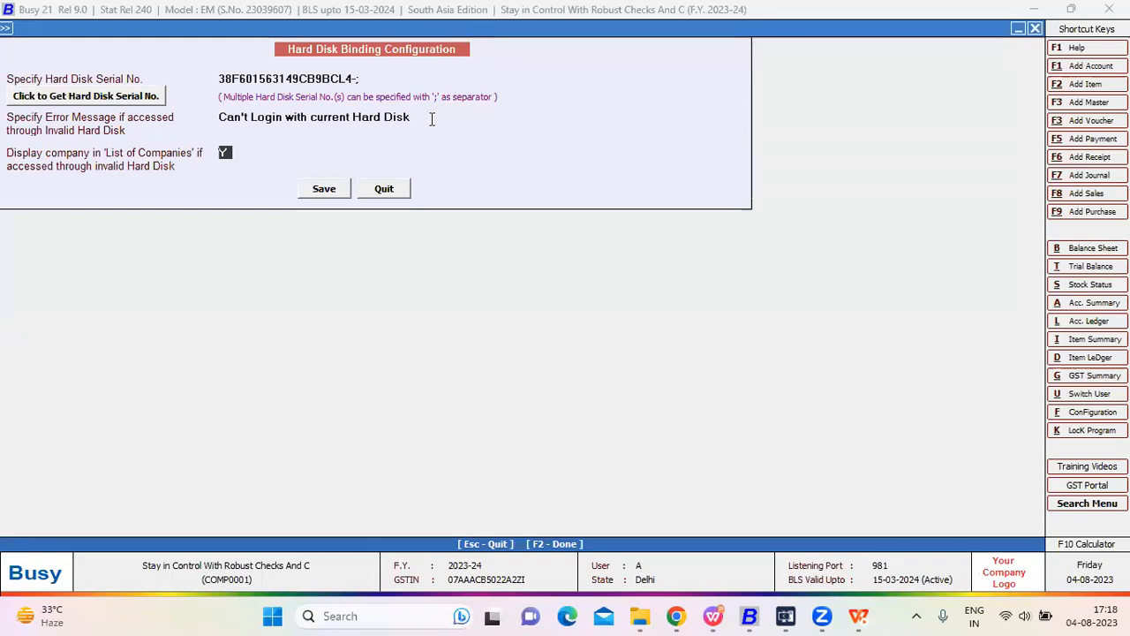
text(N)
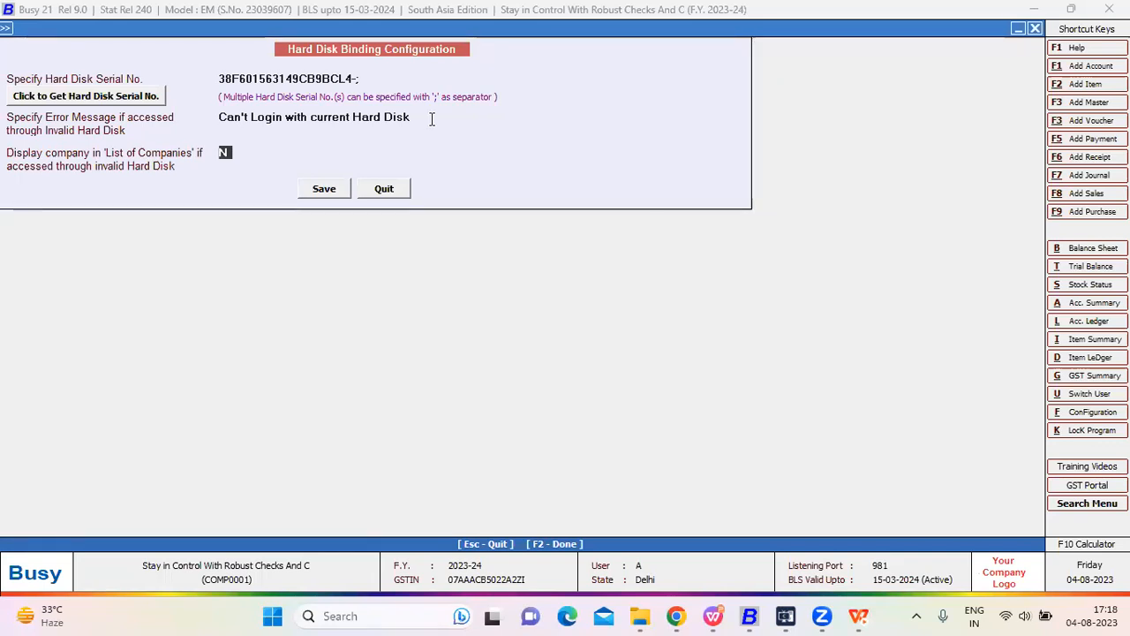
key(y)
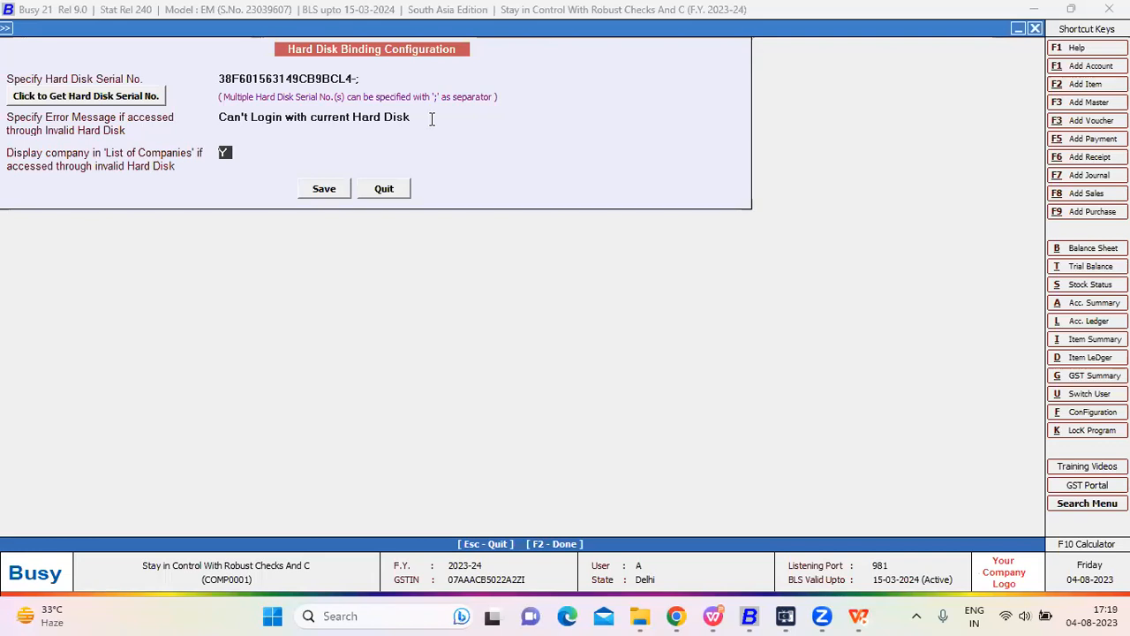
click(411, 118)
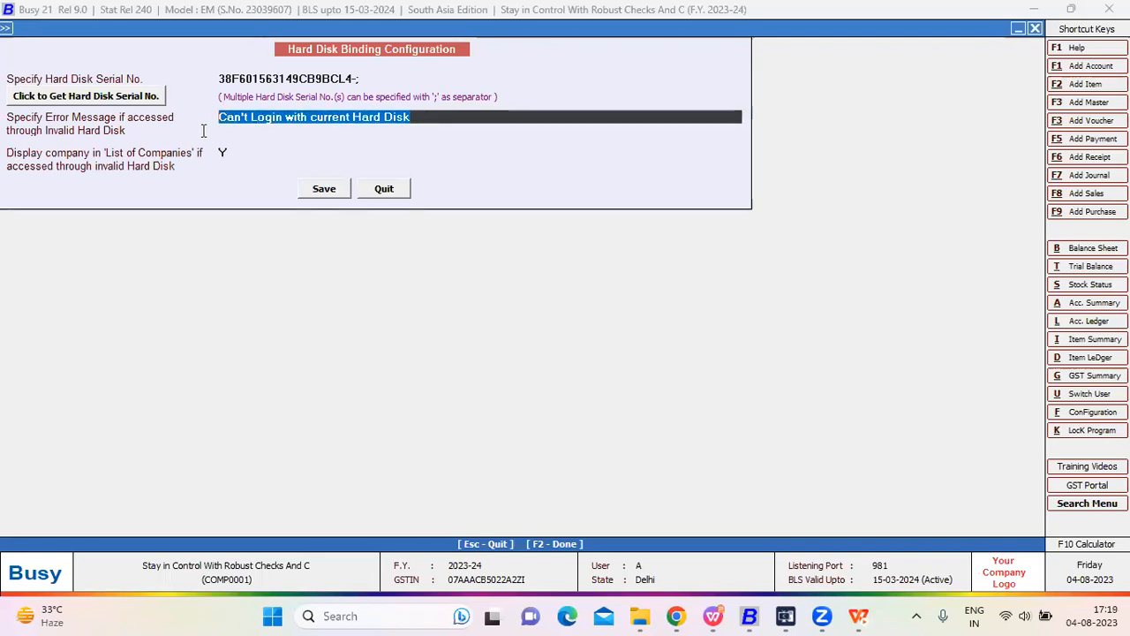
click(324, 190)
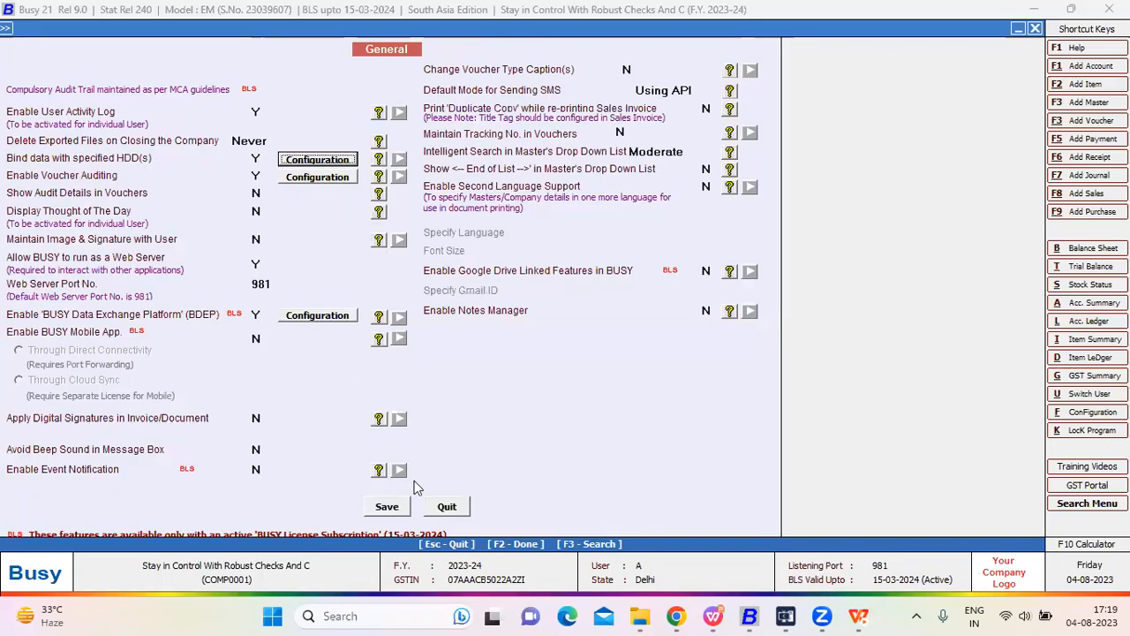
- Save the General configuration page and exit with Esc
click(397, 508)
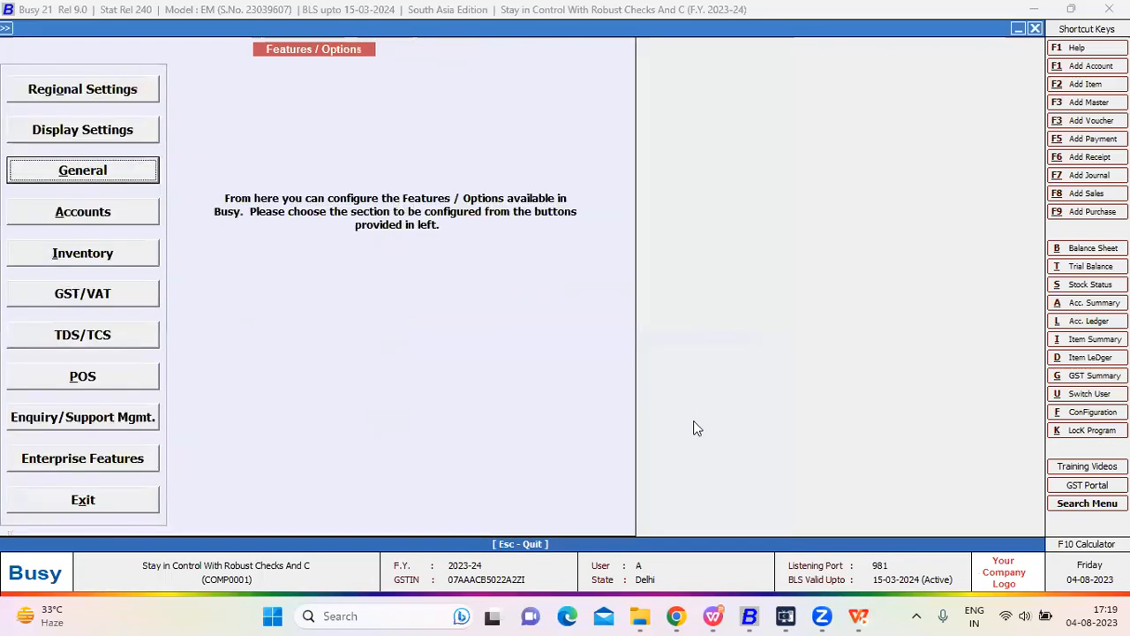
key(Escape)
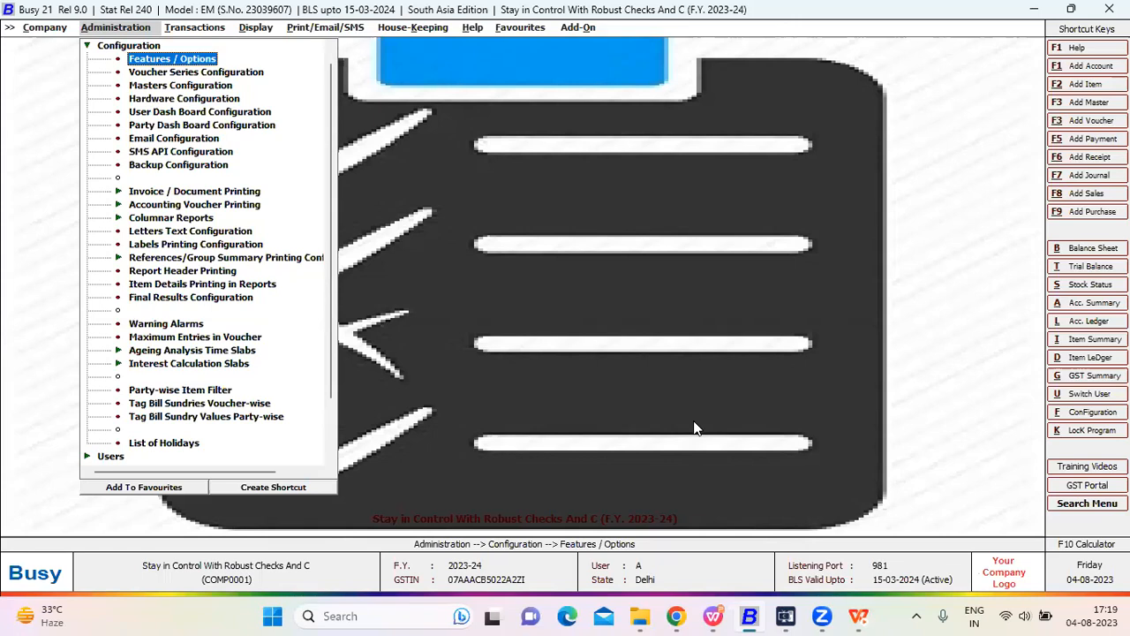
- Modify user B and open the Hard Disk Binding Configuration for 'Bind user with specified HDD(s)'
key(Left)
key(Down)
key(Right)
key(Down)
key(Return)
key(Down)
key(Return)
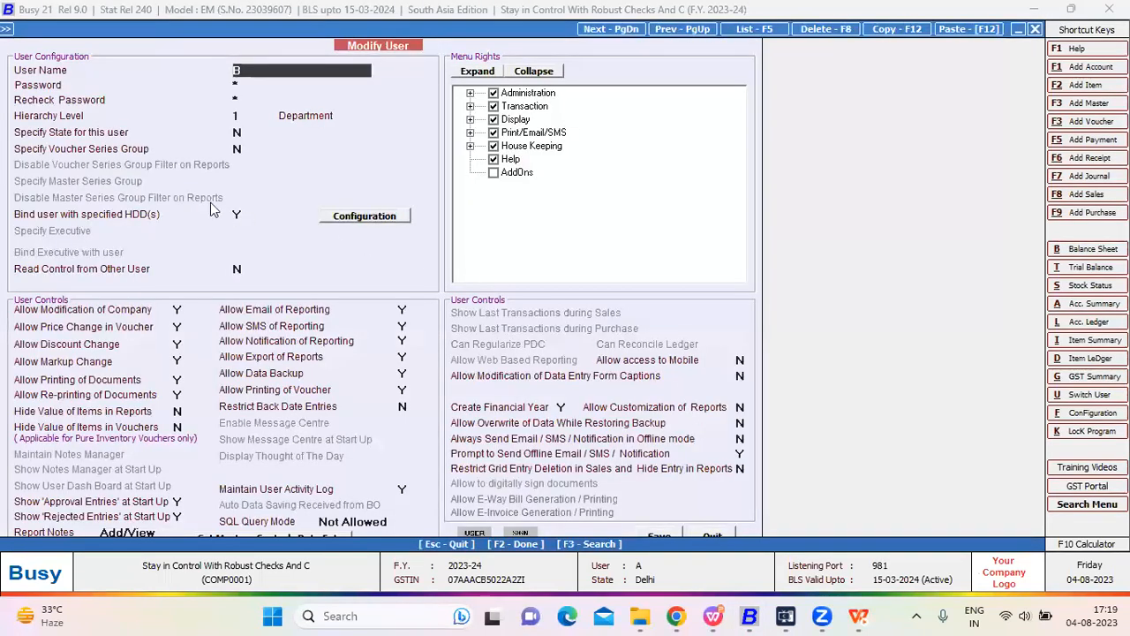
click(239, 216)
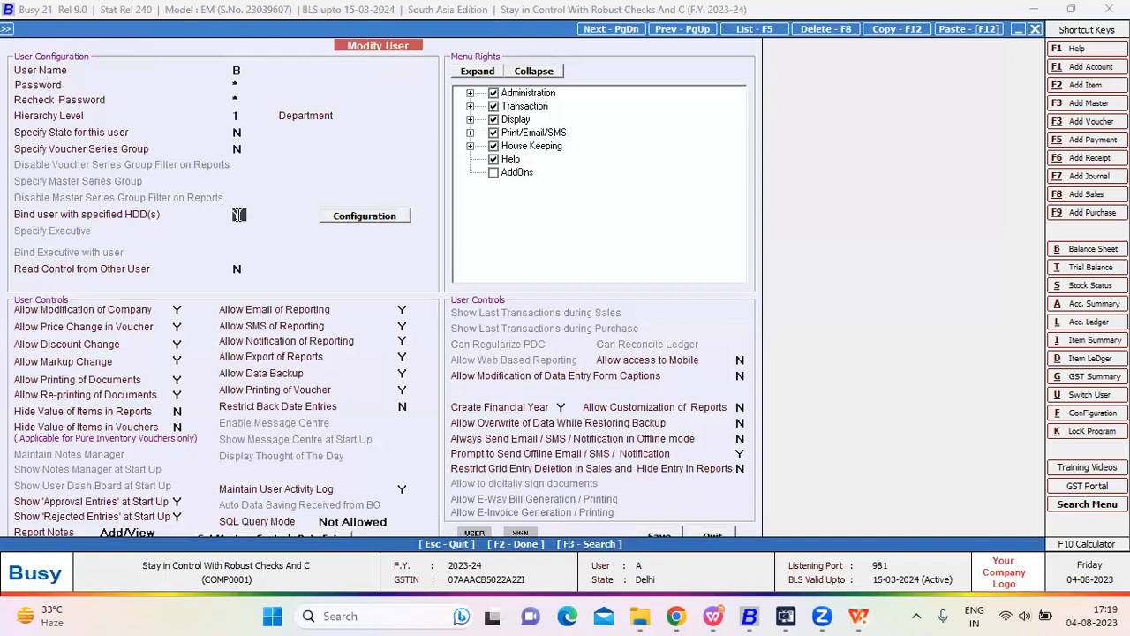
click(364, 218)
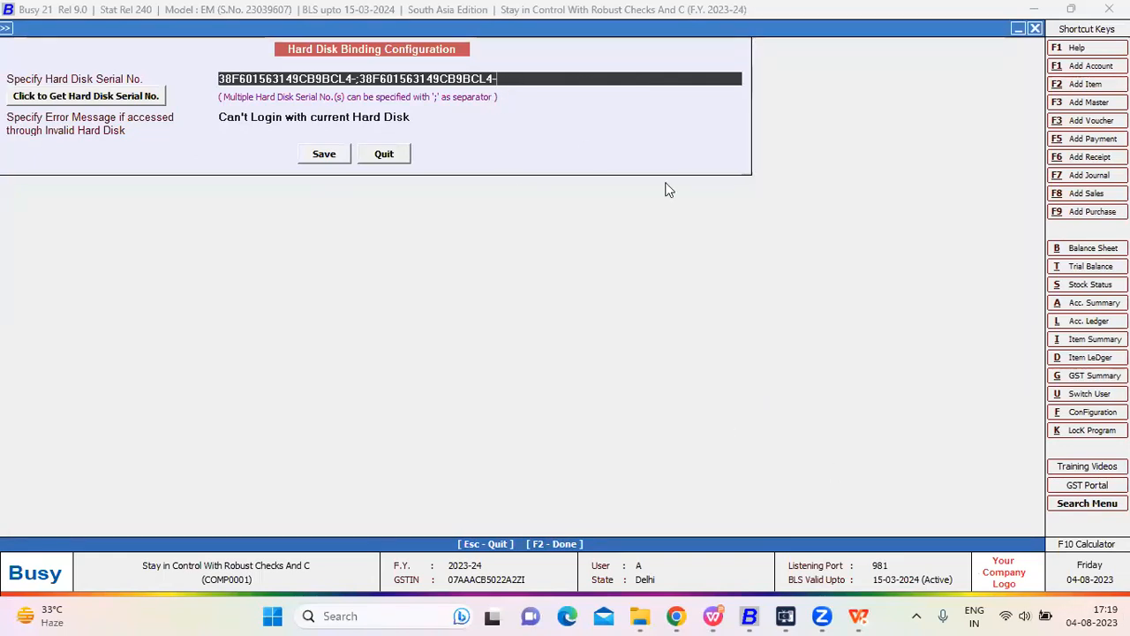
- Delete the duplicate second serial from user B's Hard Disk Serial No. field
drag(498, 80, 362, 79)
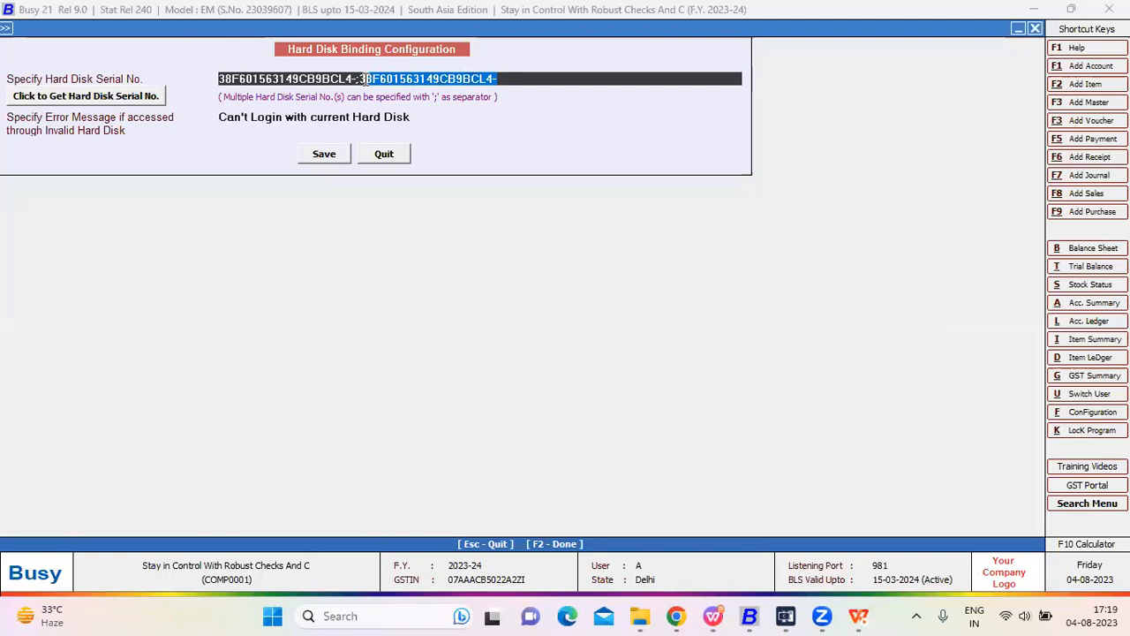
key(BackSpace)
key(BackSpace)
key(BackSpace)
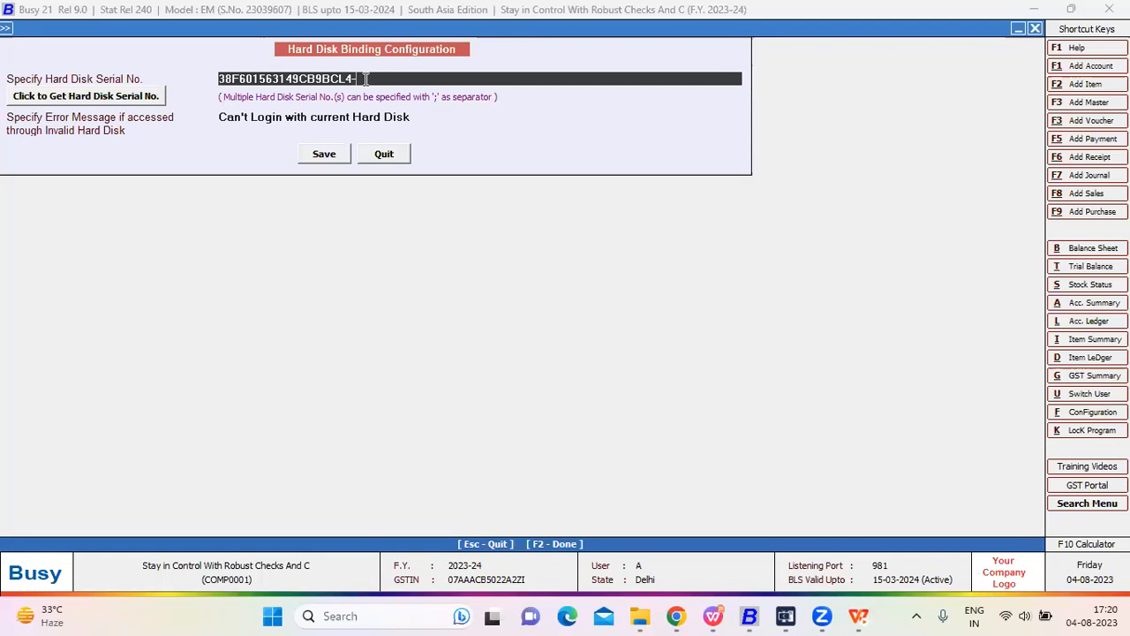
- Move past the serial field and select the login-denied error message text
key(Return)
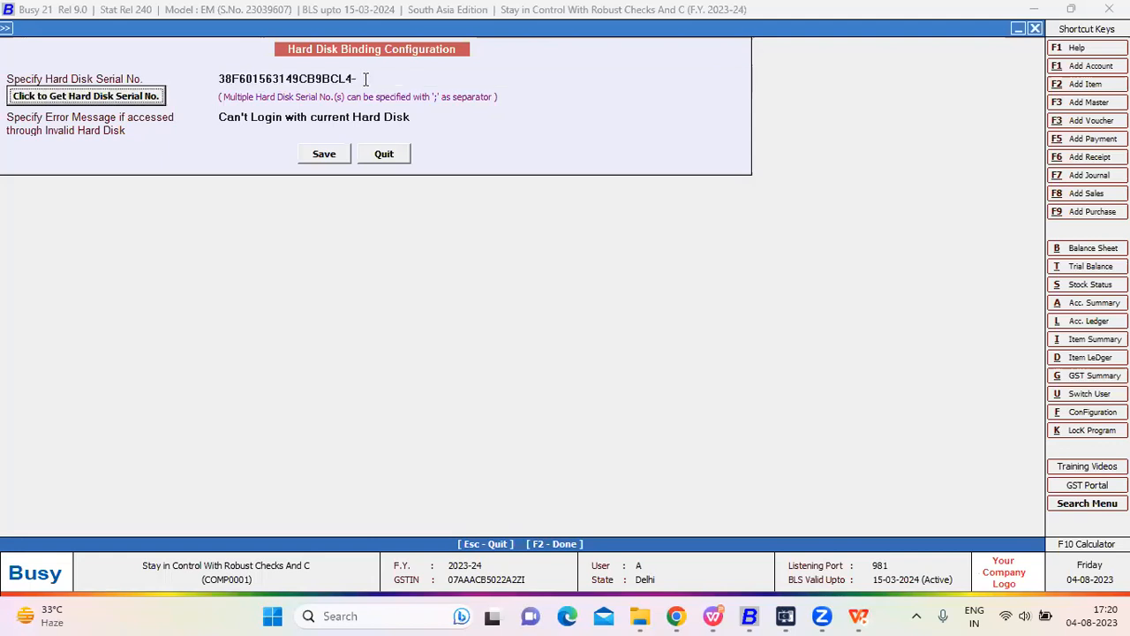
key(Return)
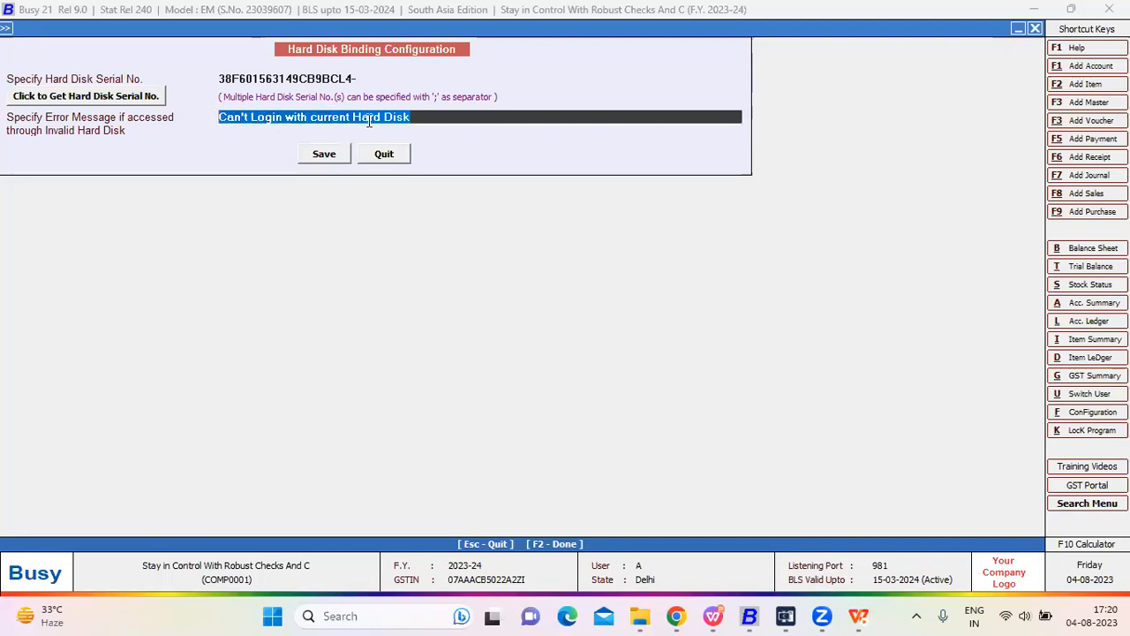
click(434, 112)
drag(432, 117, 218, 118)
click(424, 116)
drag(424, 117, 221, 126)
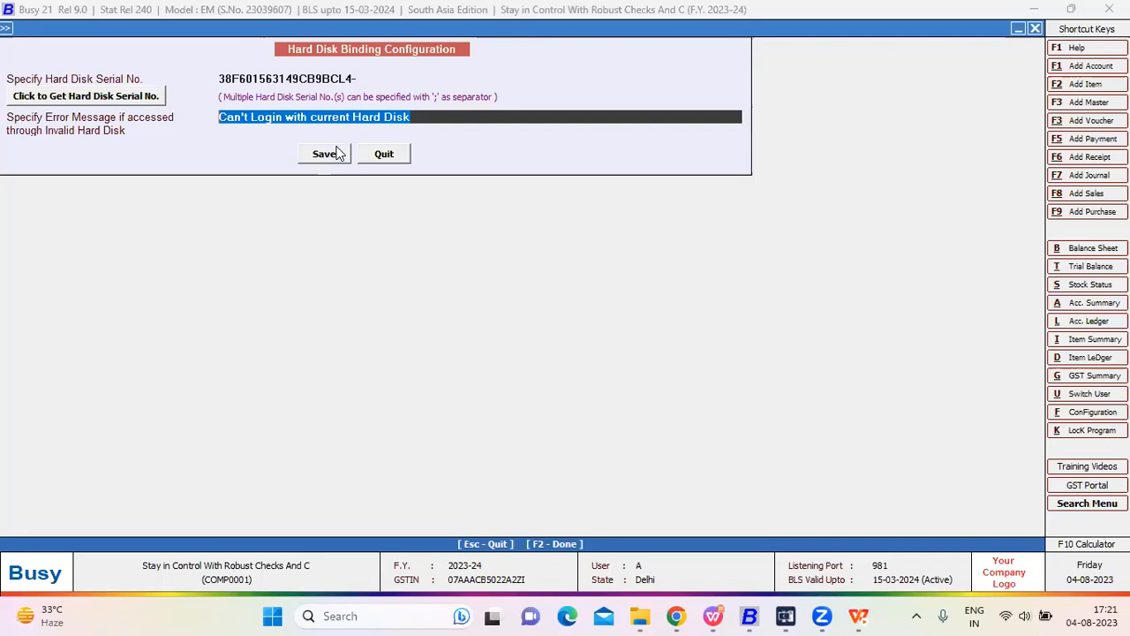
click(338, 153)
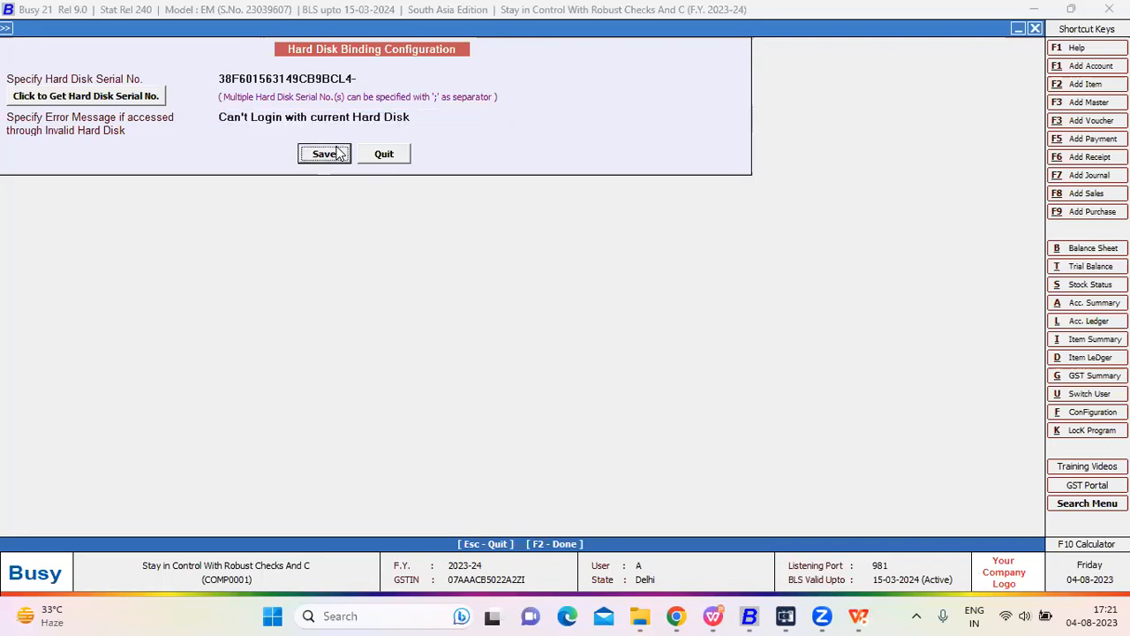
- Save the hard disk binding and the modified user B master, then close the user list
click(324, 153)
key(F2)
key(Return)
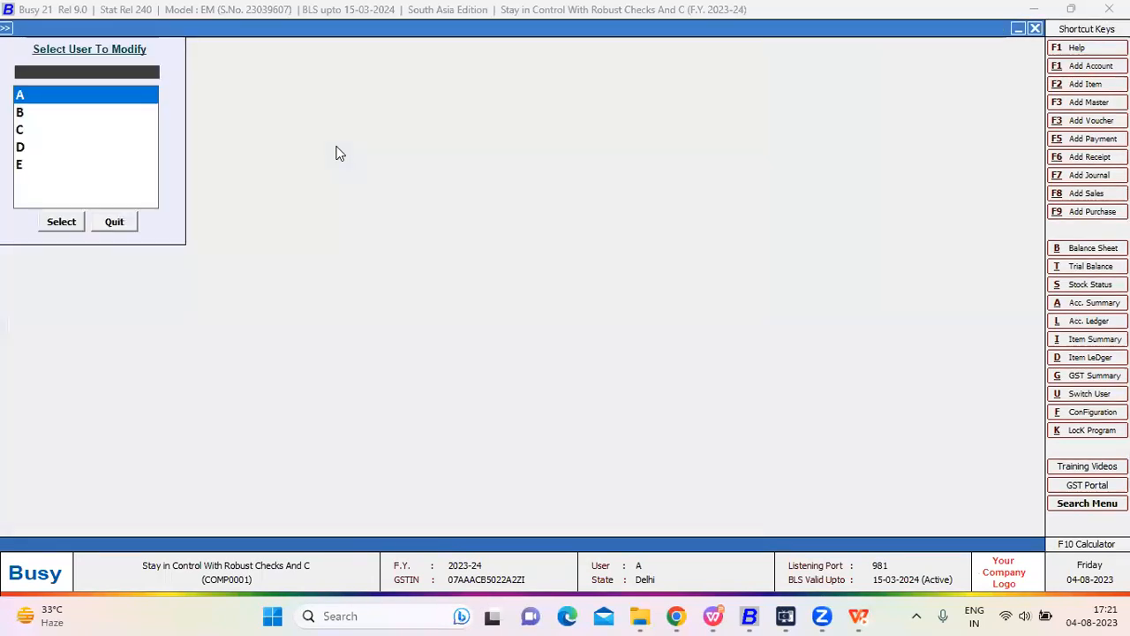
key(Escape)
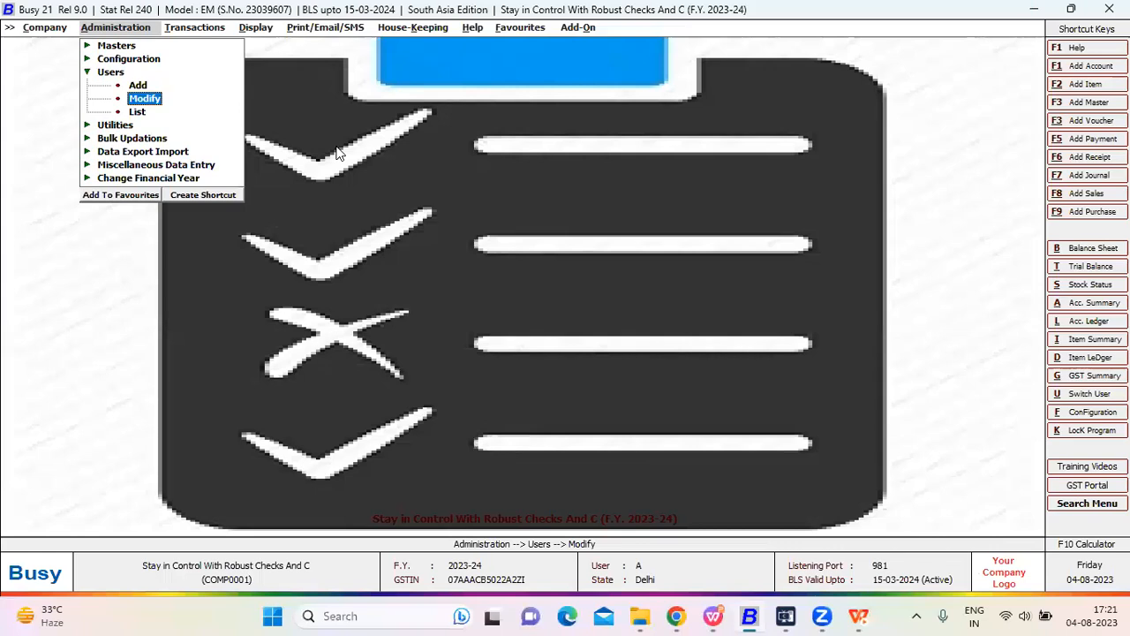
key(alt+Tab)
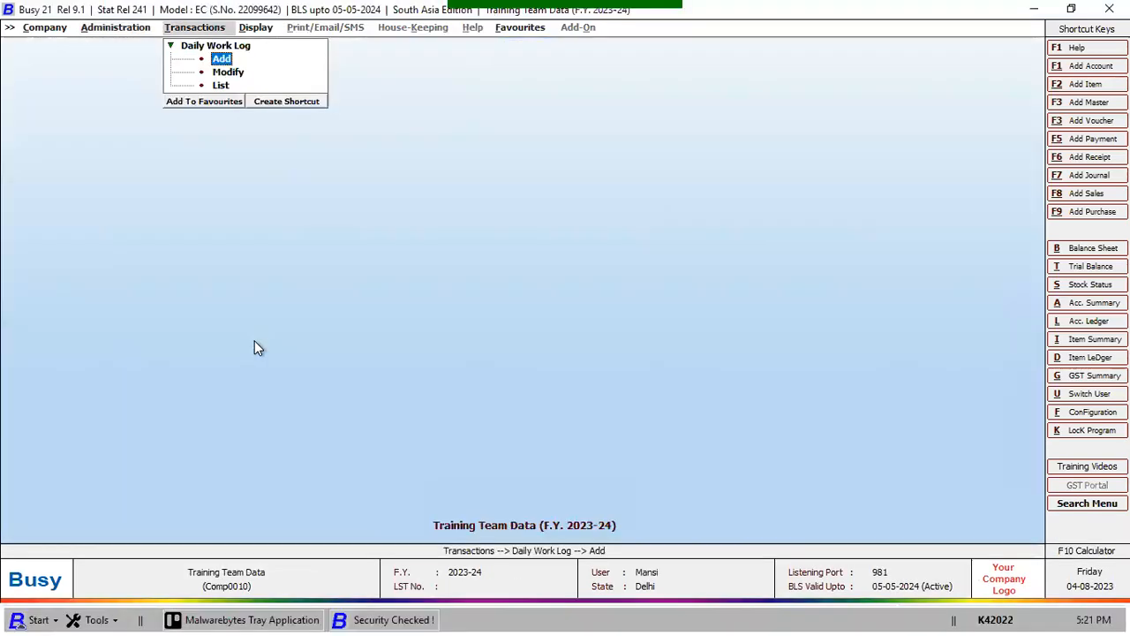
- Advance the WPS slide show to the Audit Trail slide and return to Busy 21
key(alt+Tab)
click(253, 349)
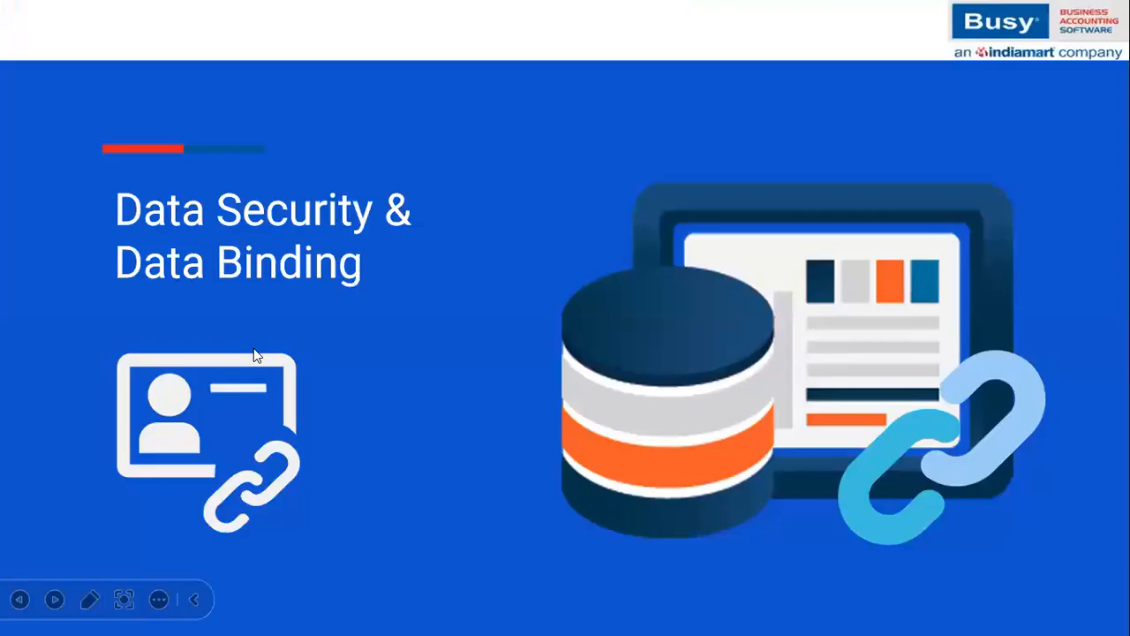
click(254, 348)
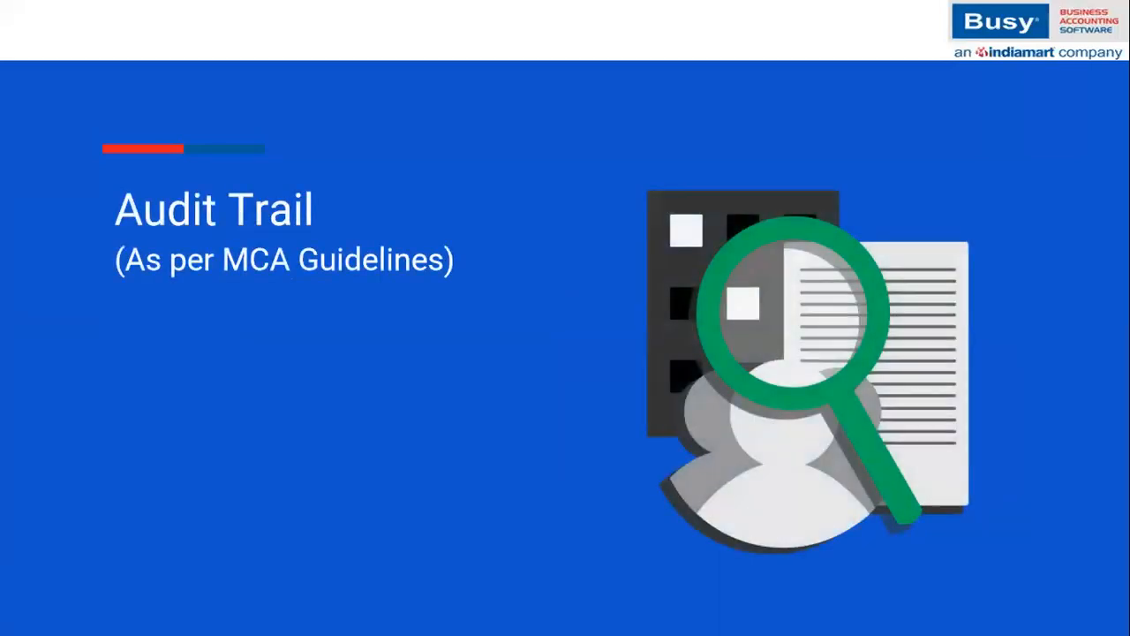
key(alt+Tab)
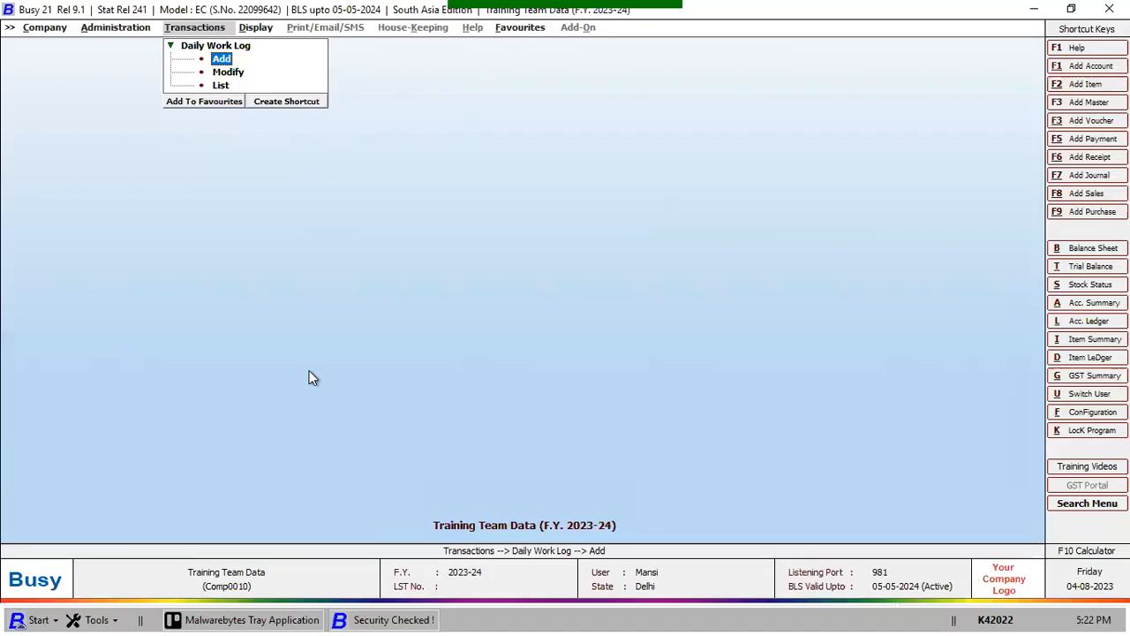
key(alt+Tab)
click(723, 116)
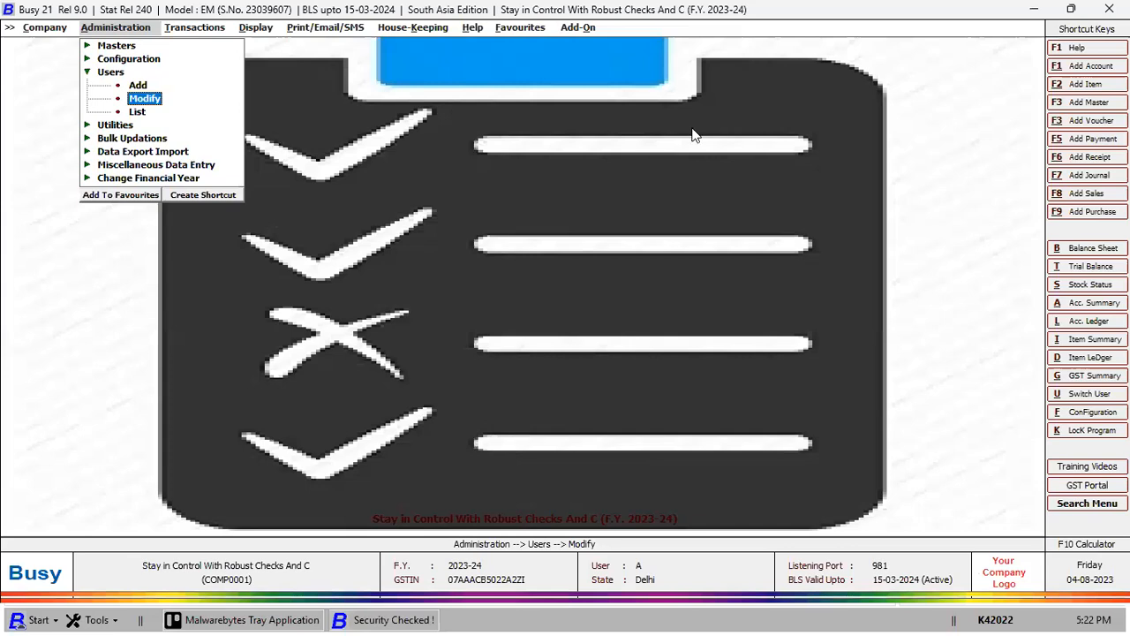
- Navigate Administration > Configuration > Features / Options and open the General settings page
key(Up)
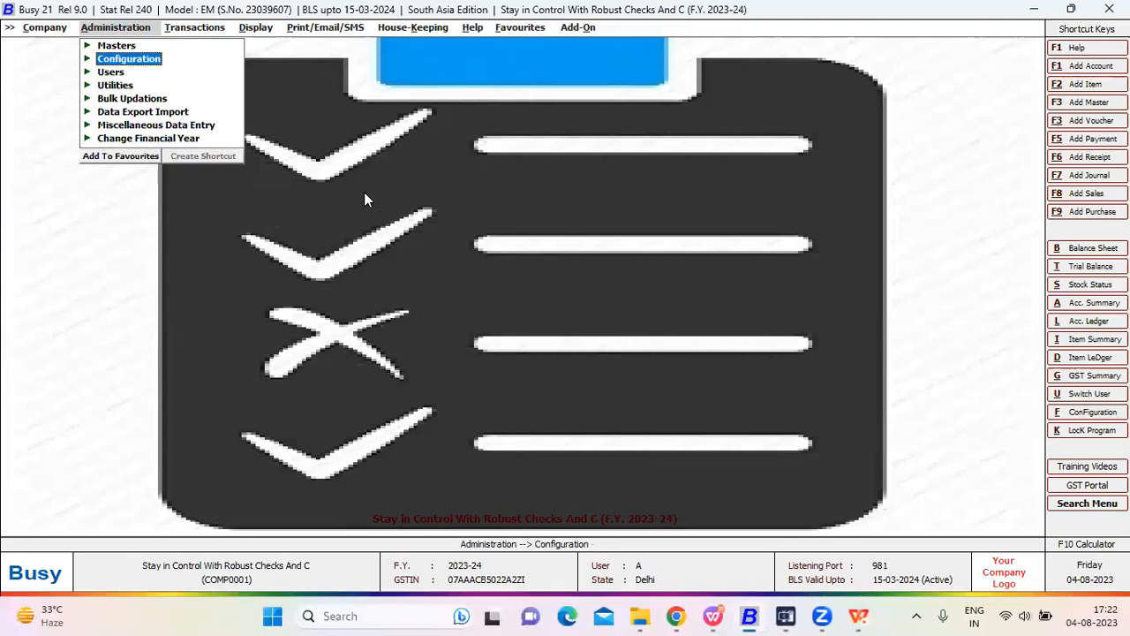
key(Up)
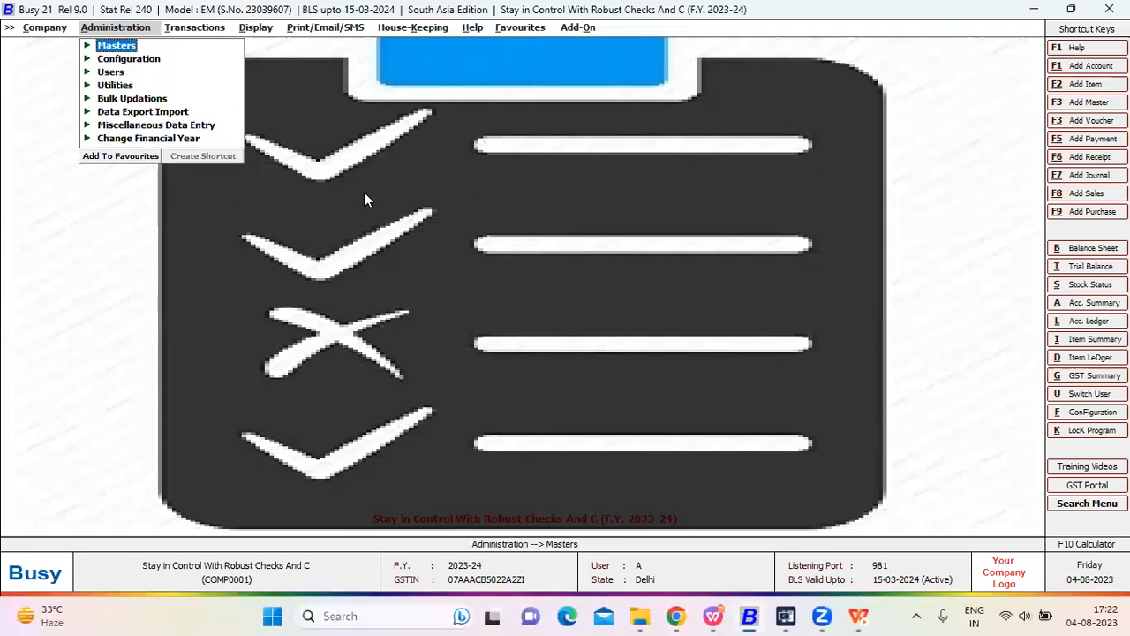
key(Down)
key(Return)
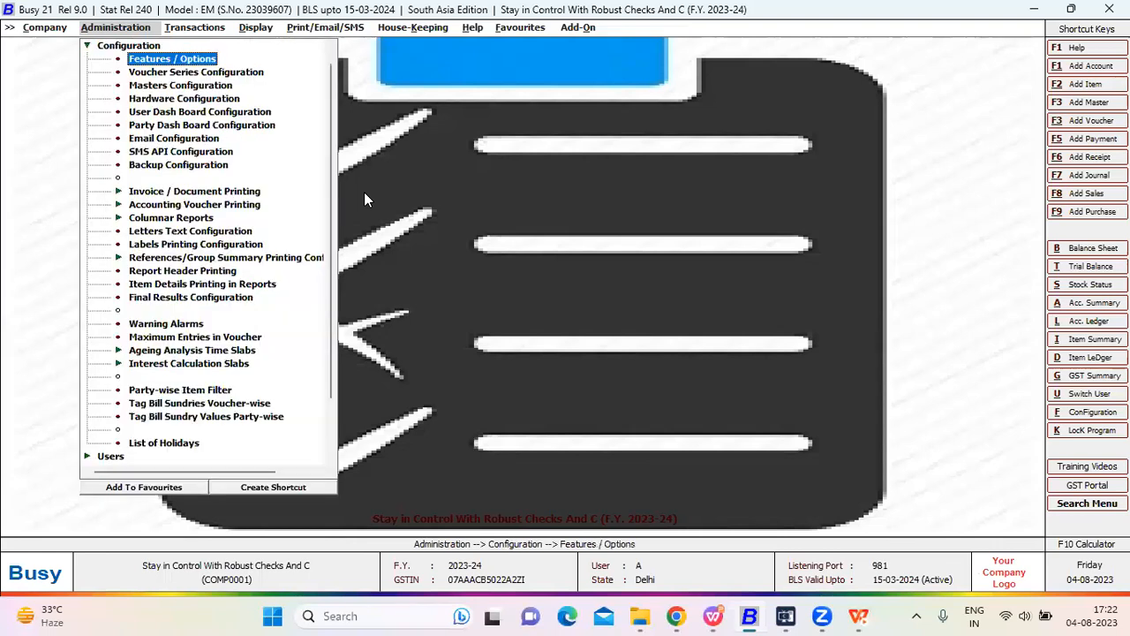
key(Escape)
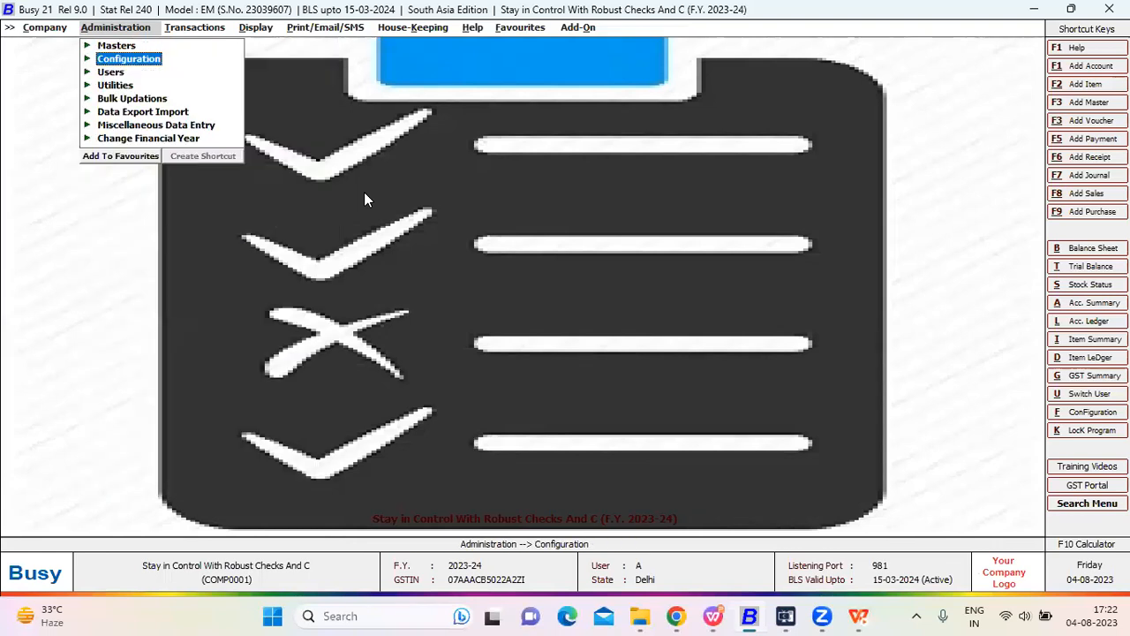
key(Return)
key(Return)
key(Down)
key(Down)
key(Return)
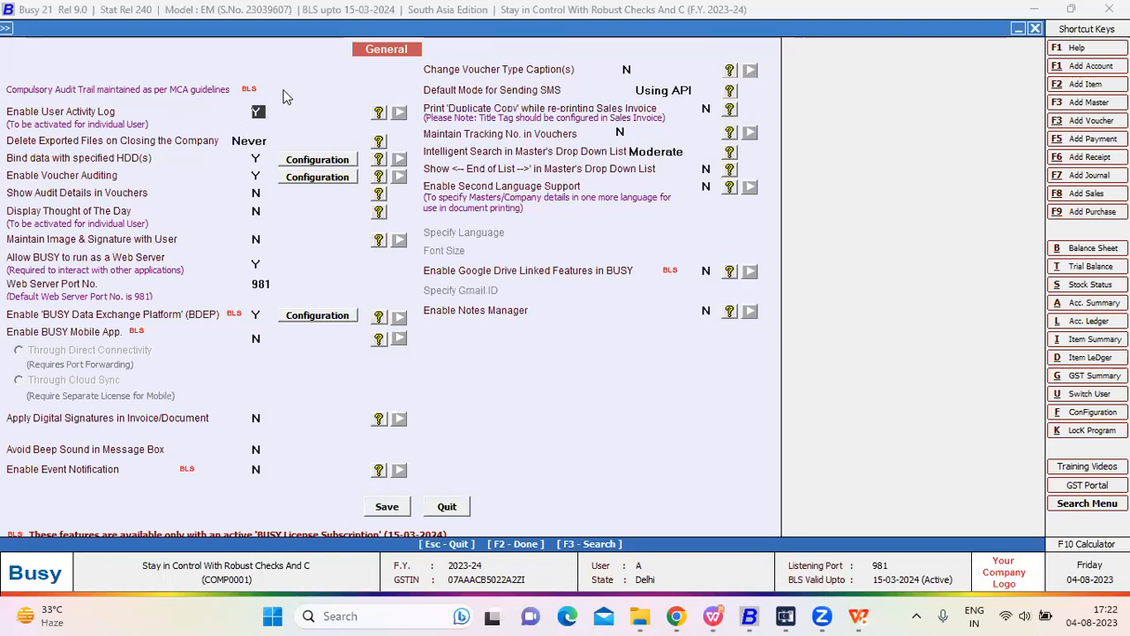
- Leave the General page without changes and back out of Features / Options
key(Escape)
key(Escape)
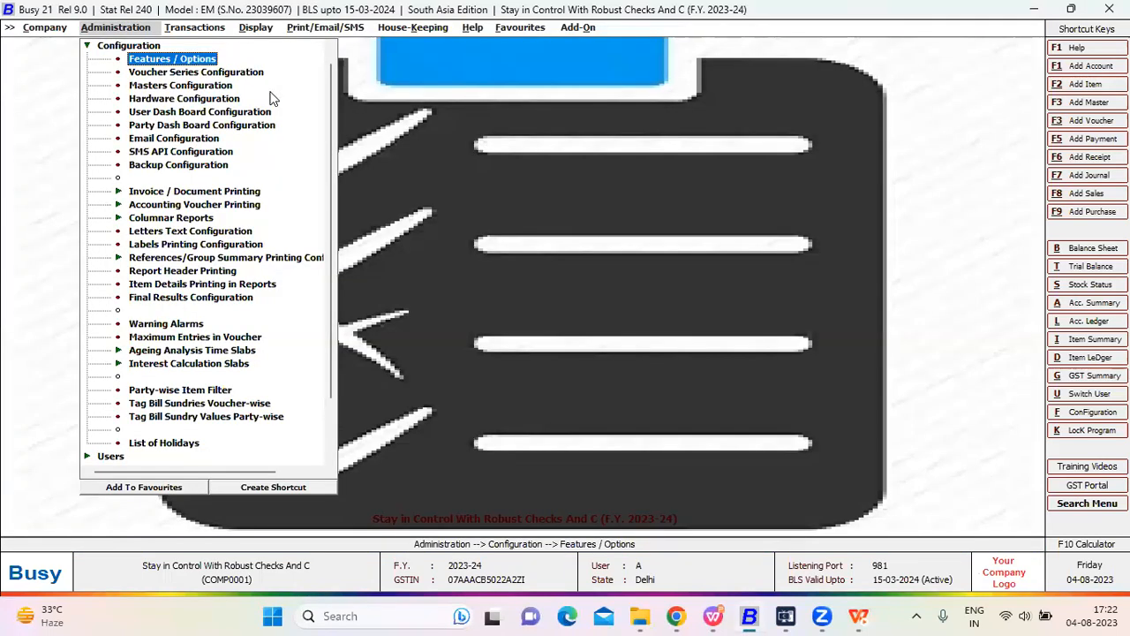
key(Return)
key(Escape)
- Open the GST/VAT settings, keep GST as tax type, and copy the company's GSTIN
key(Return)
key(Down)
key(Down)
key(Down)
key(Down)
key(Down)
key(Return)
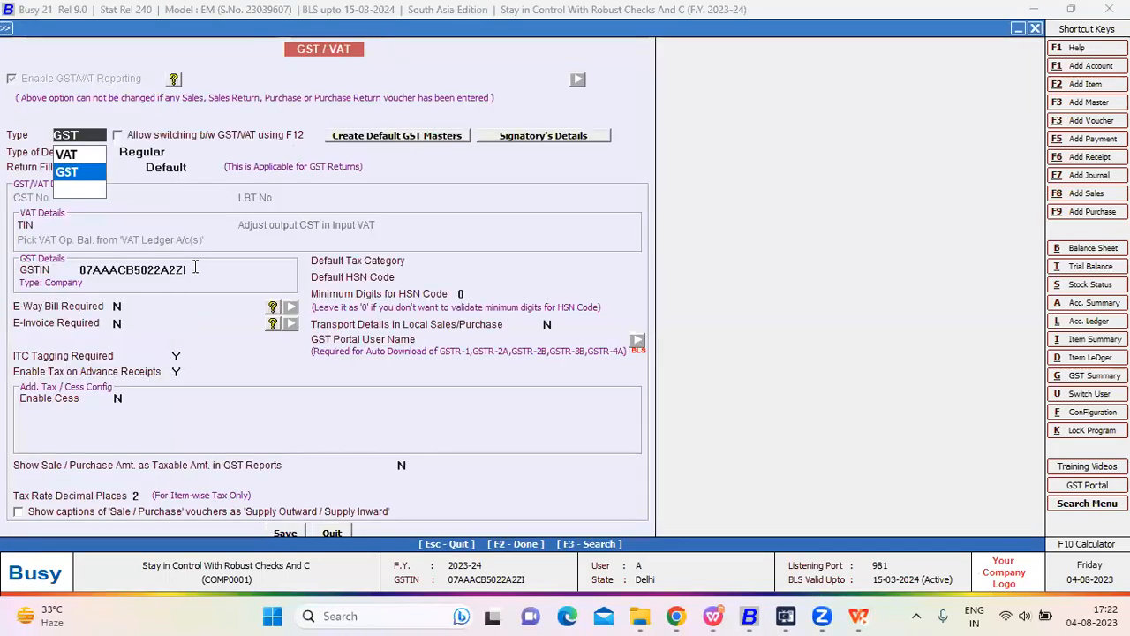
click(195, 274)
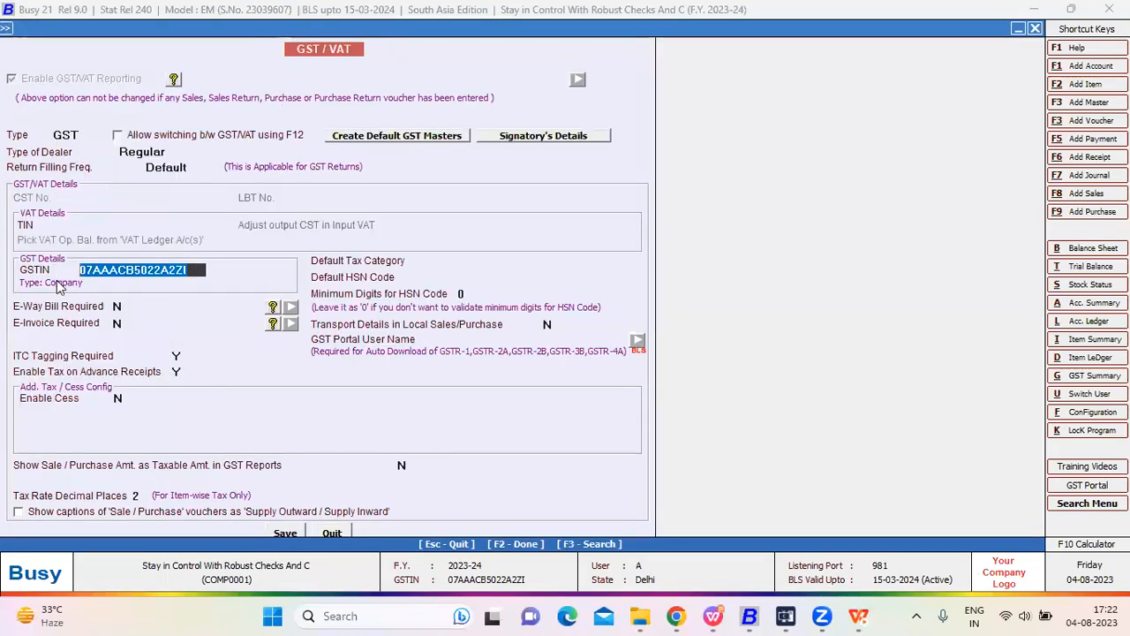
right_click(107, 269)
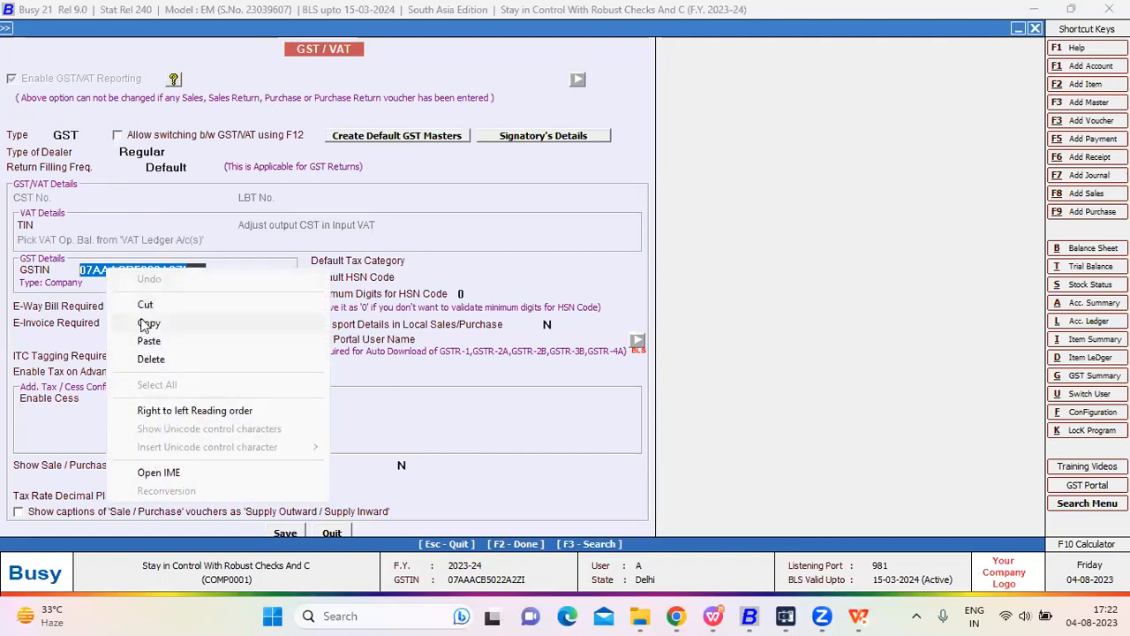
click(147, 323)
- Delete the GSTIN, accept the 15-digit warning, and save the GST settings
key(Delete)
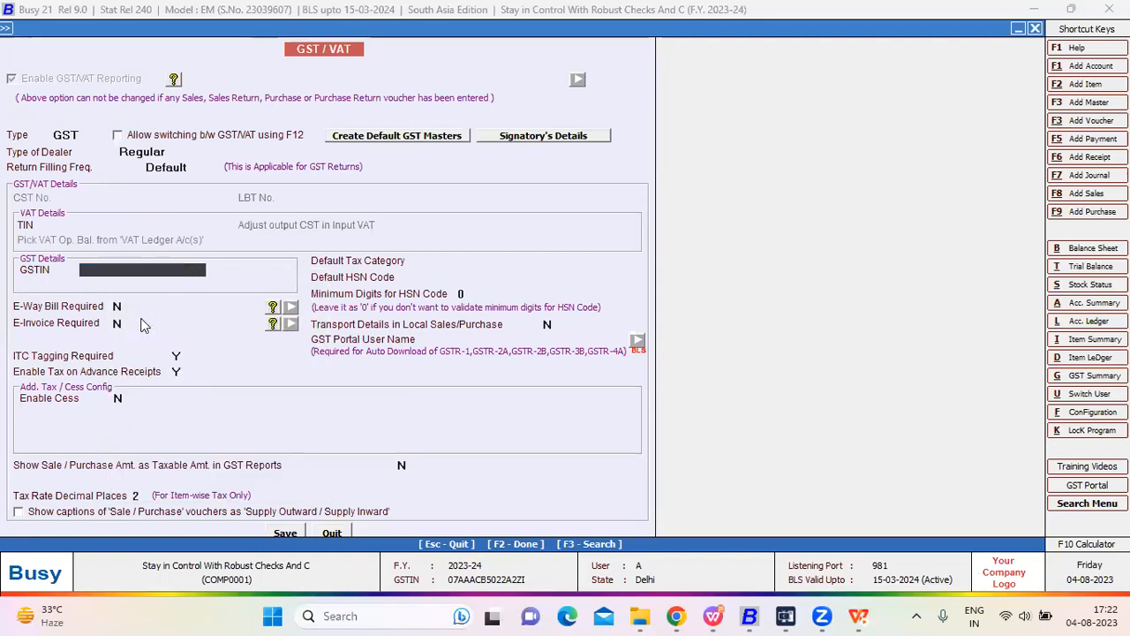
key(F2)
key(Return)
key(F2)
key(Left)
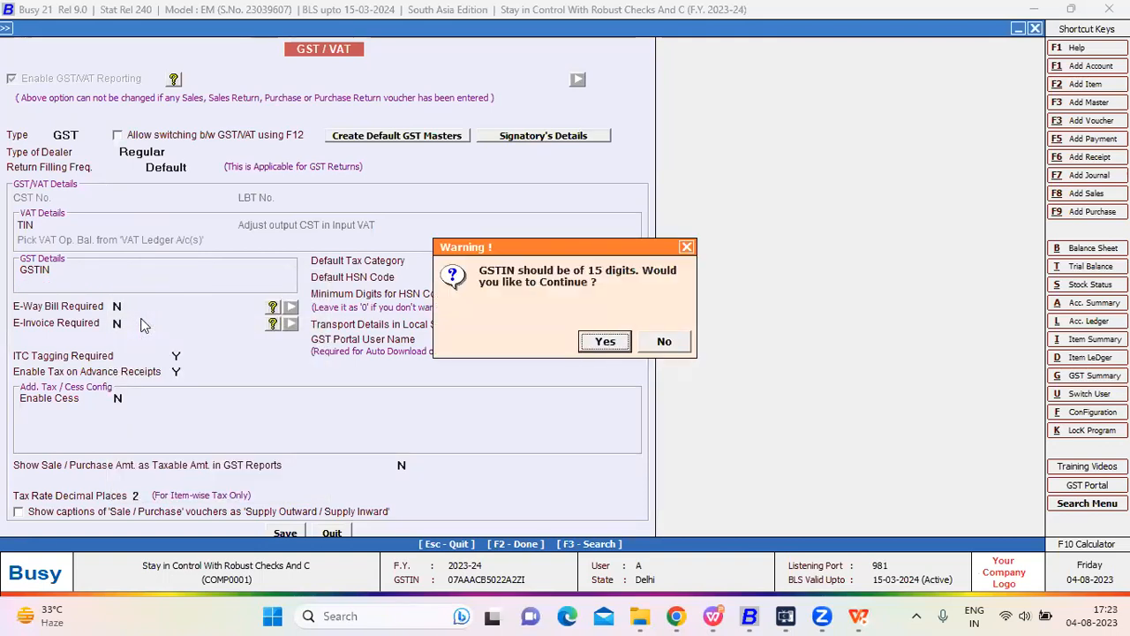
key(Return)
key(Return)
key(Escape)
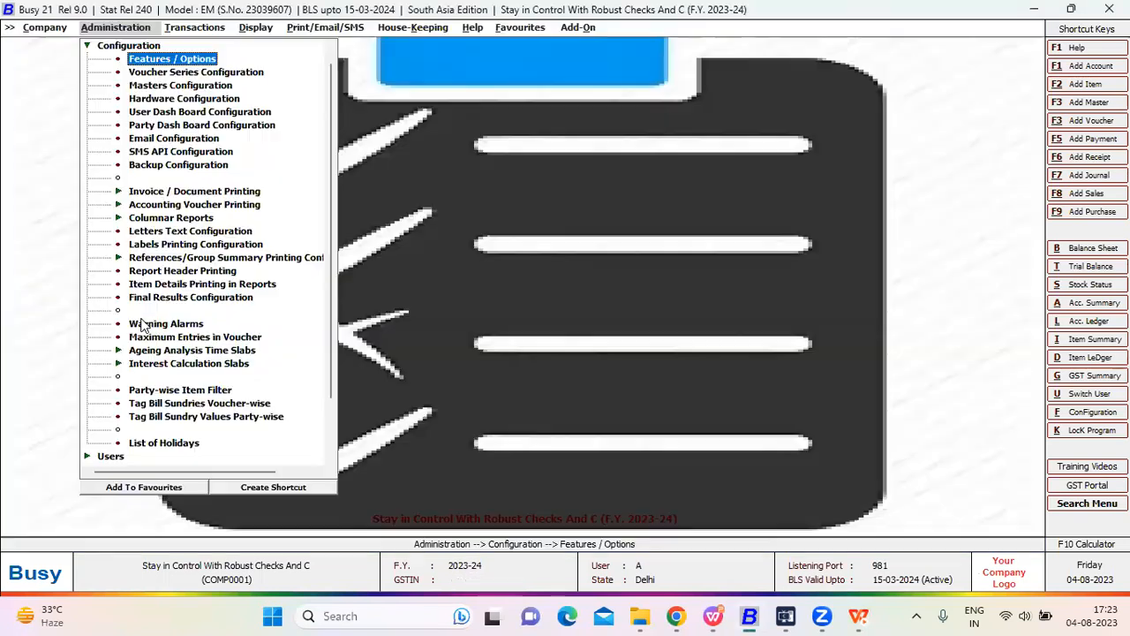
- Open the General settings page and close it again without changes
key(Return)
key(Down)
key(Down)
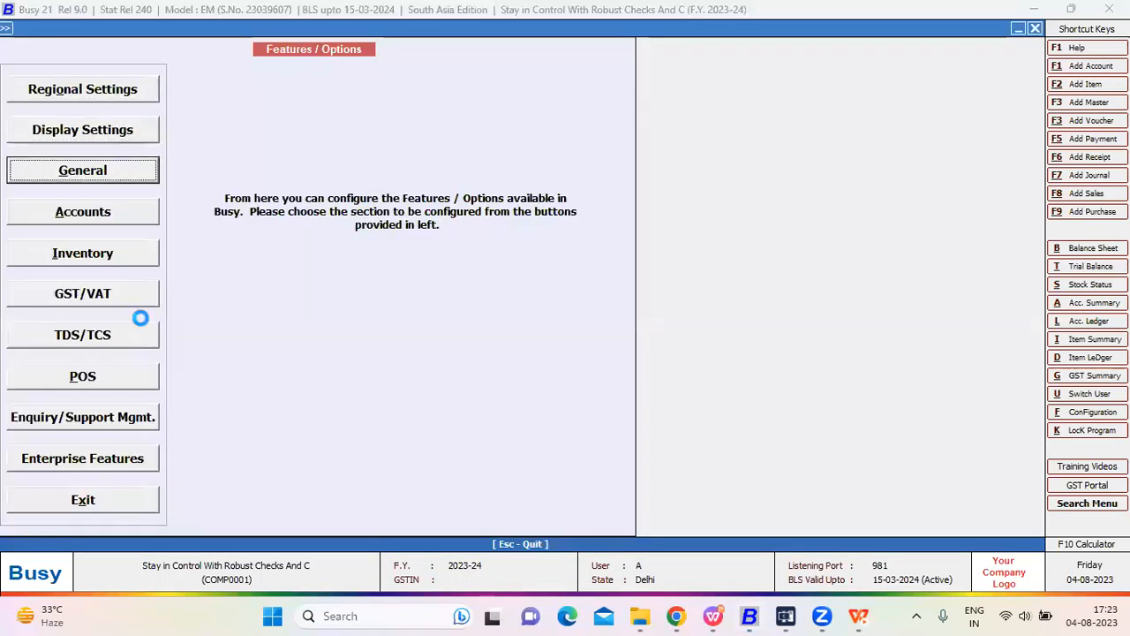
key(Return)
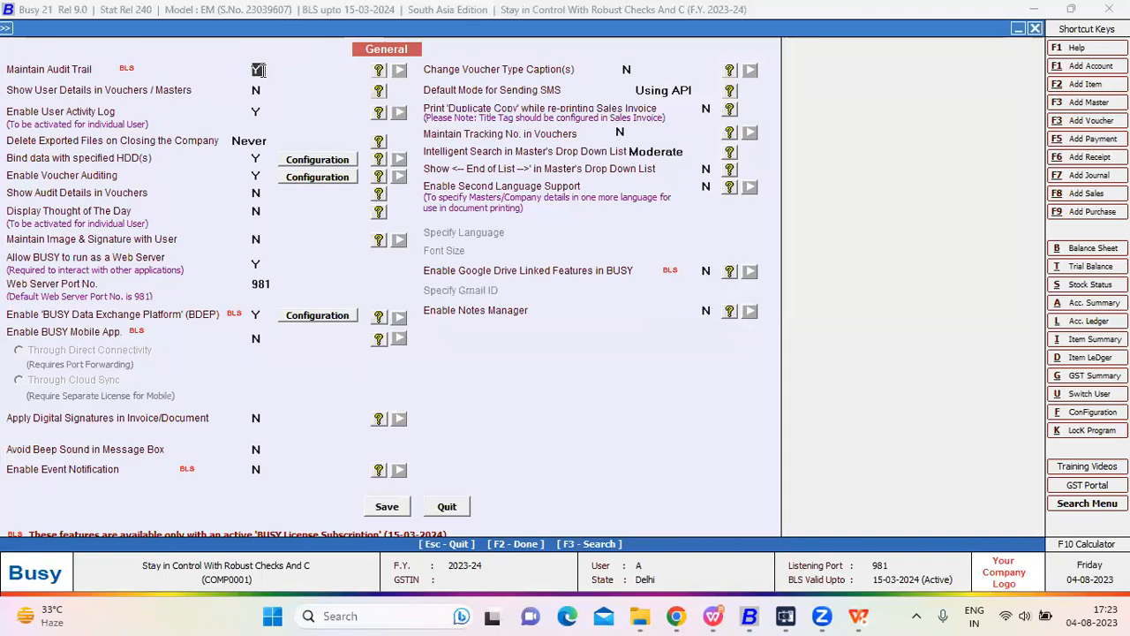
key(Escape)
key(Escape)
- Paste the copied GSTIN back into the GST/VAT settings and save
key(Return)
key(Down)
key(Down)
key(Down)
key(Down)
key(Down)
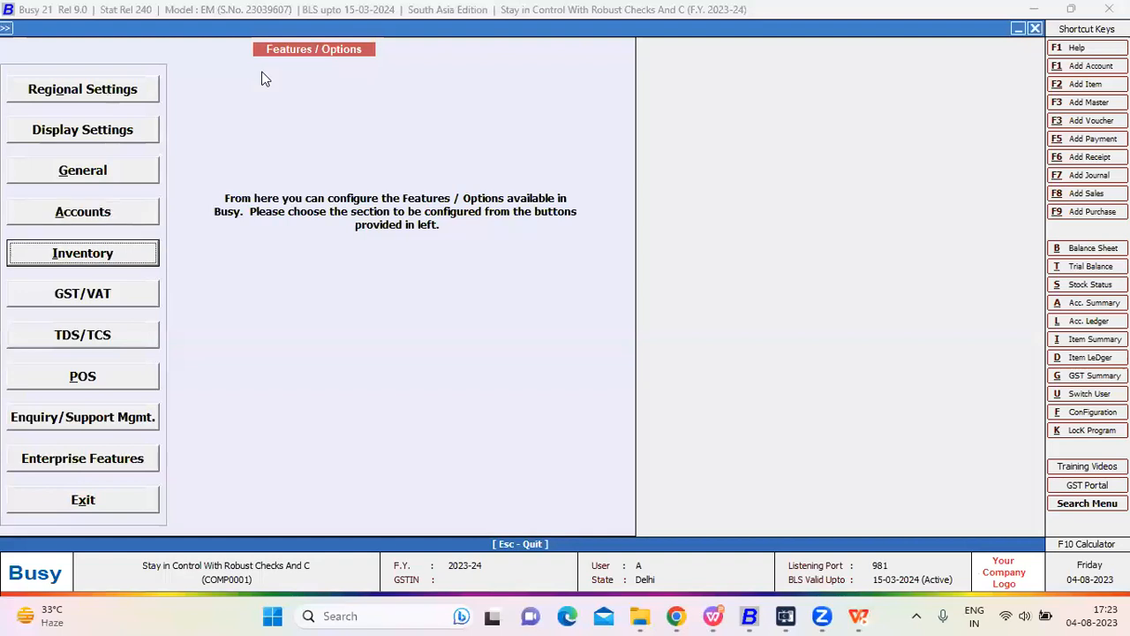
key(Return)
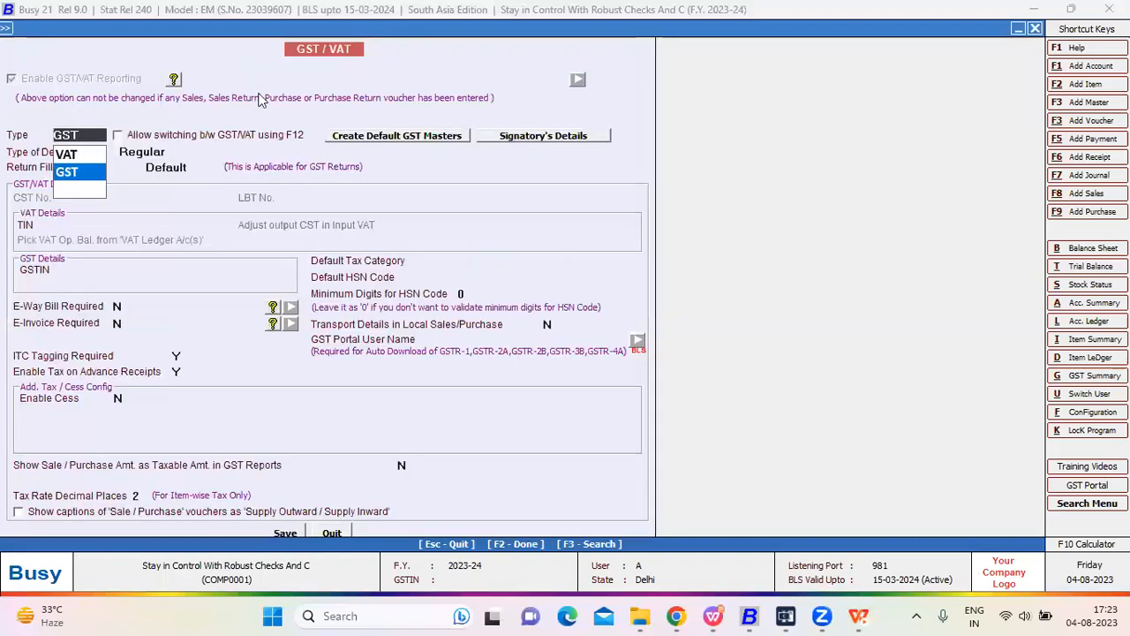
click(199, 268)
key(ctrl+v)
key(F2)
key(Return)
key(Escape)
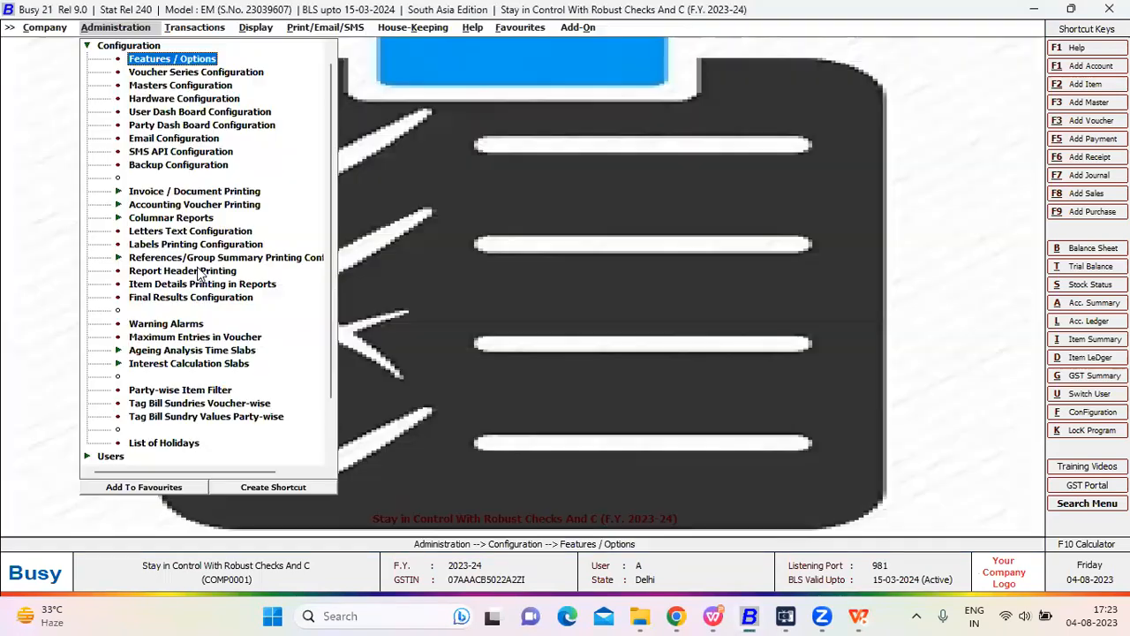
- Reopen General settings to check audit trail is now compulsory, then close it
key(Return)
key(Down)
key(Down)
key(Return)
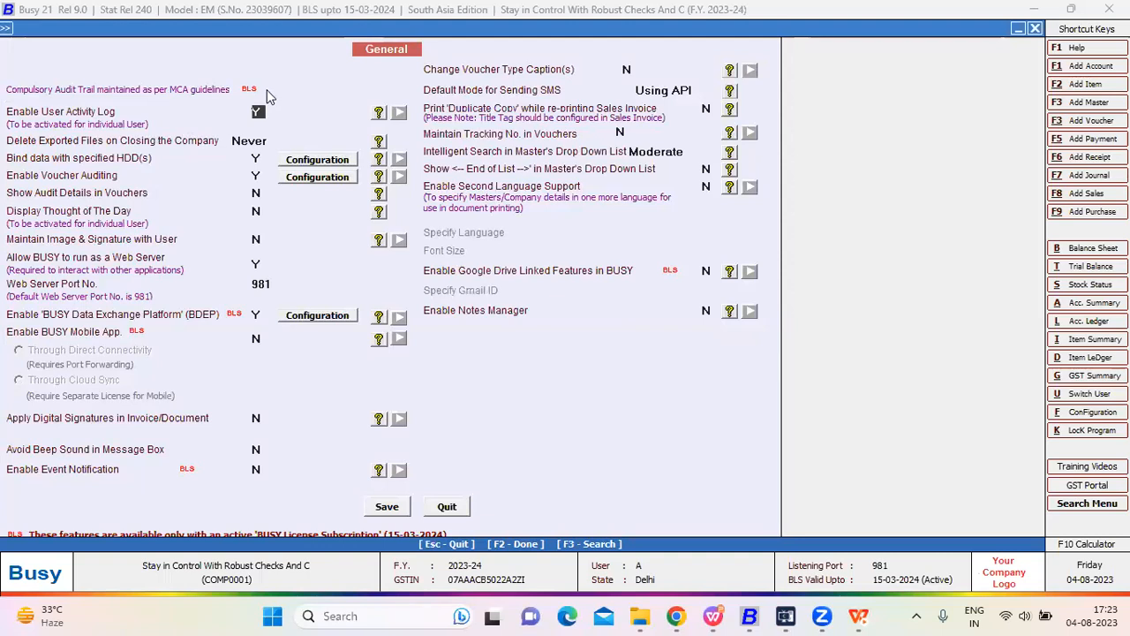
key(Escape)
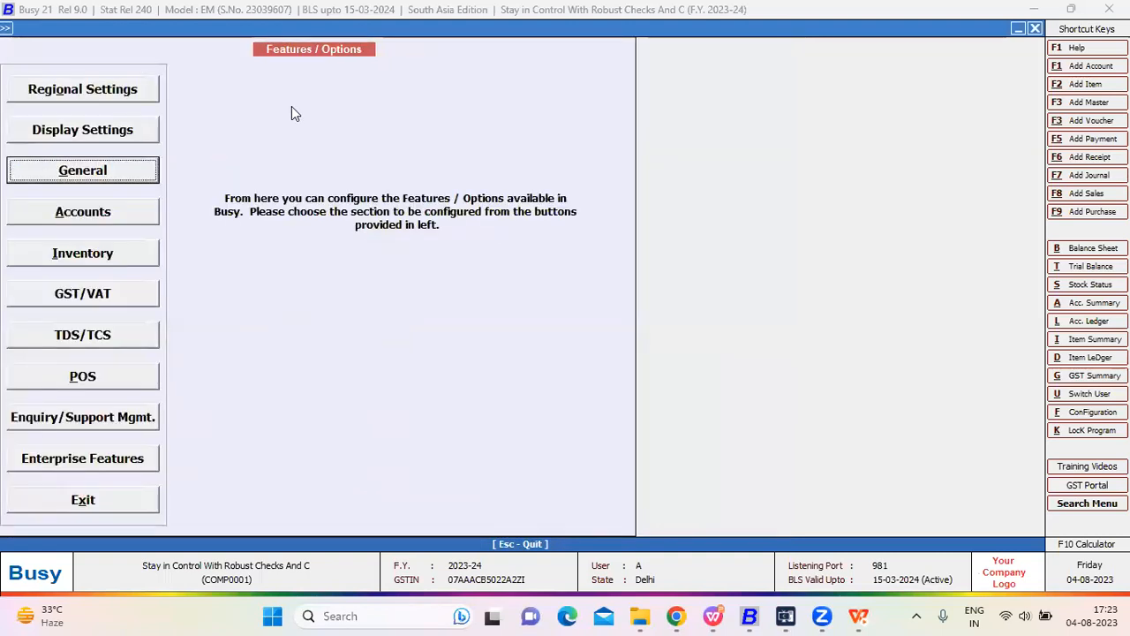
key(Escape)
key(Escape)
- Open Display > Check List > Audit Trail for the Accounts Day Book with --All Users-- selected
key(Right)
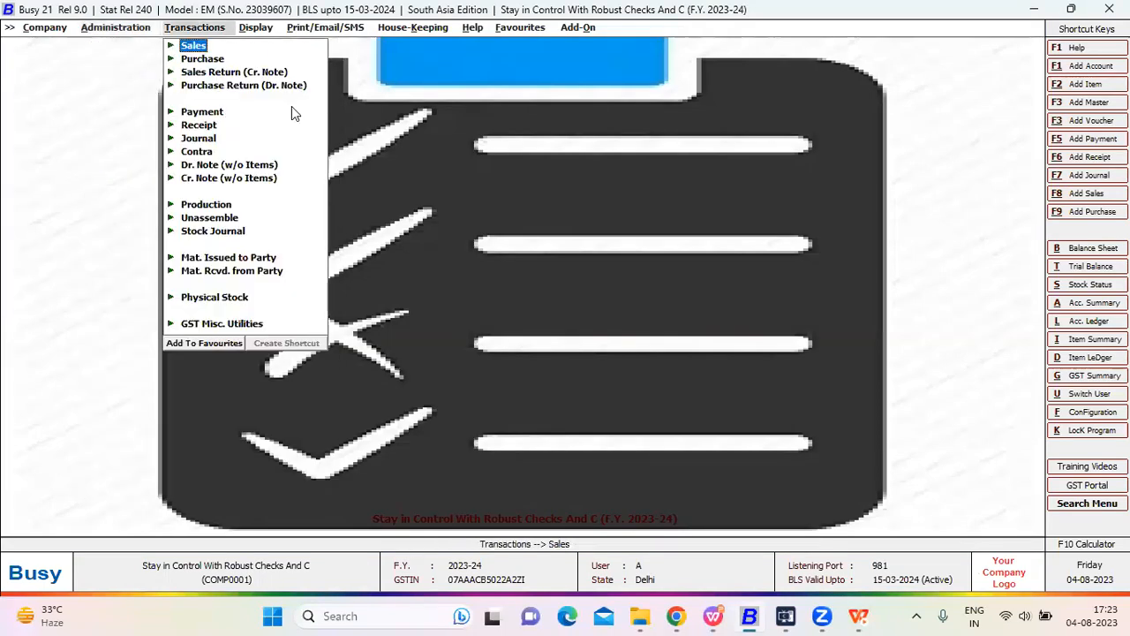
key(Right)
key(Down)
key(Down)
key(Down)
key(Down)
key(Down)
key(Down)
key(Down)
key(Down)
key(Down)
key(Down)
key(Down)
key(Down)
key(Down)
key(Return)
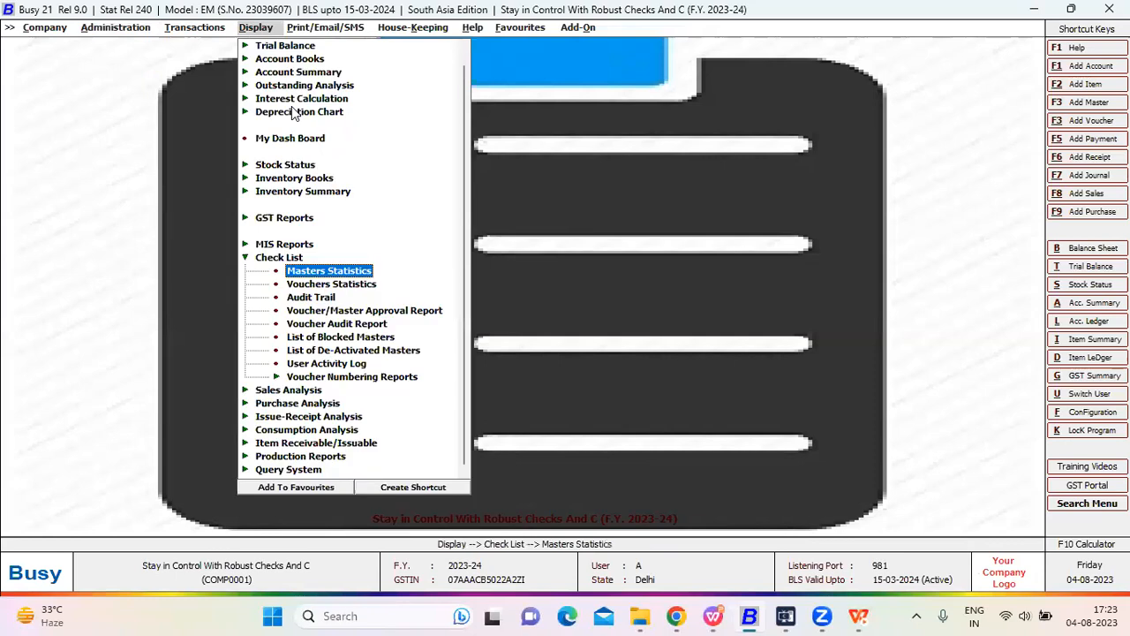
key(Down)
key(Down)
key(Return)
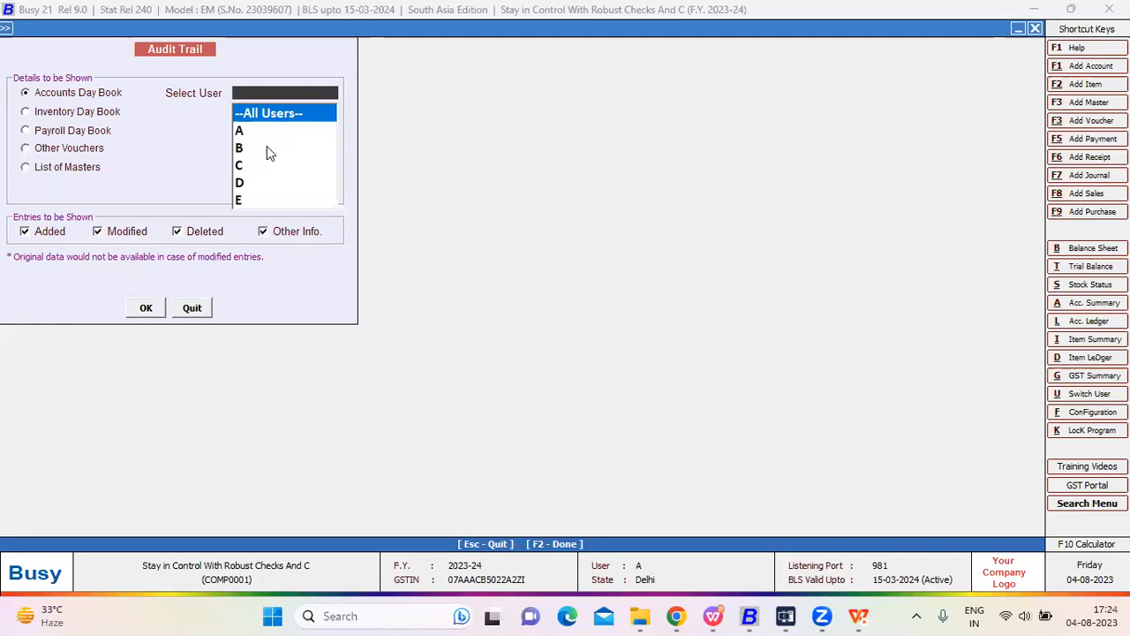
key(Return)
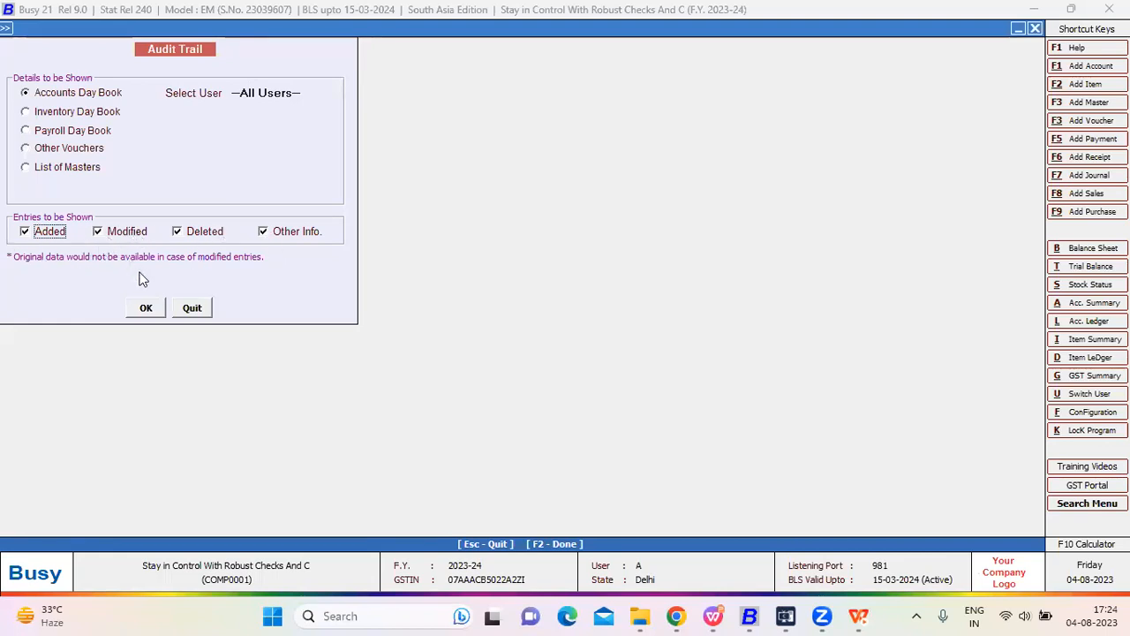
click(152, 311)
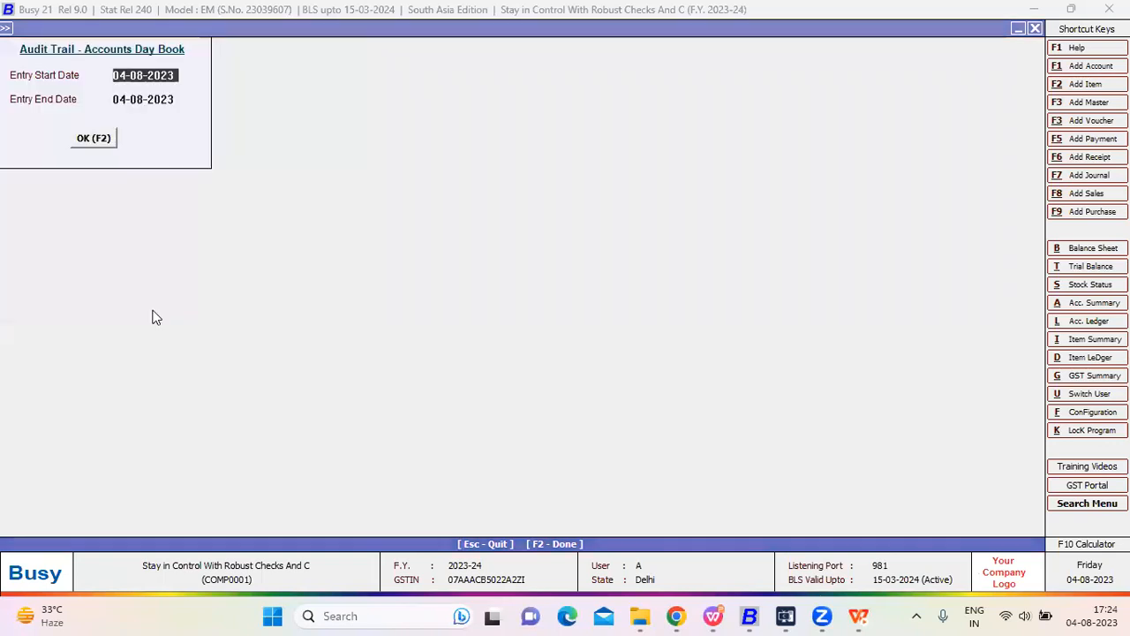
- Run the audit trail with Entry Start Date 01-08-2023 through 04-08-2023
text(1.)
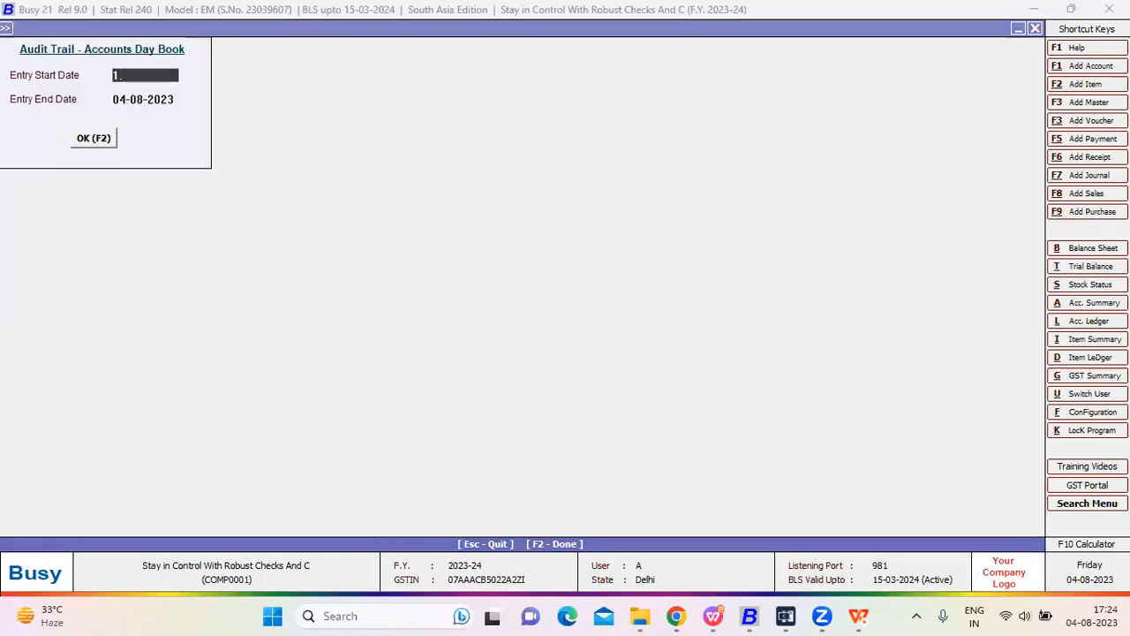
key(Return)
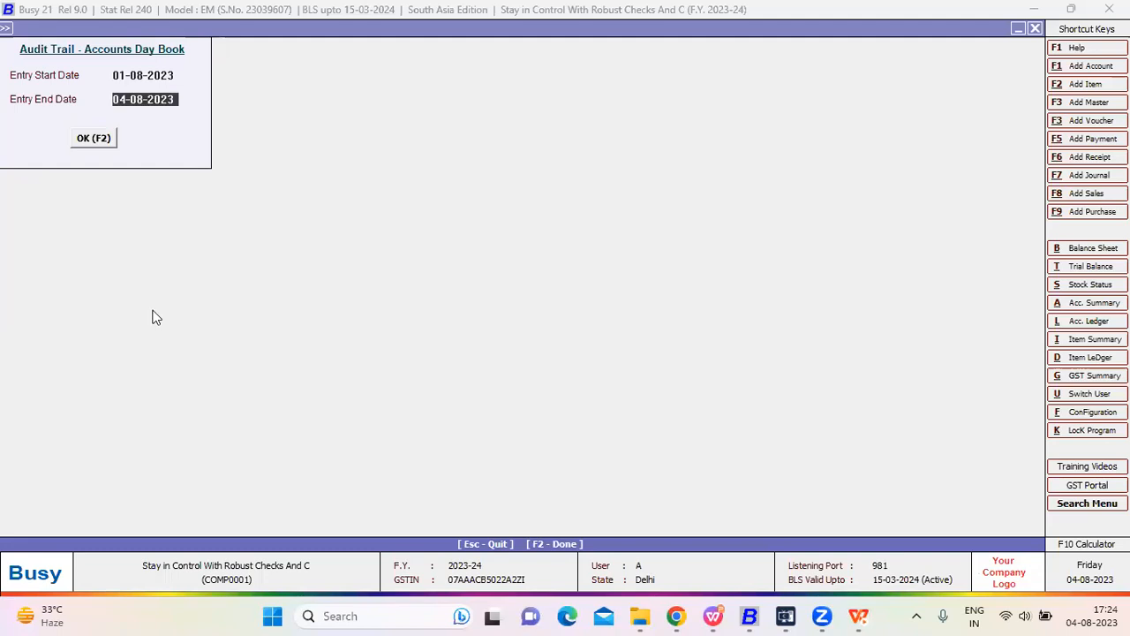
key(Return)
key(Return)
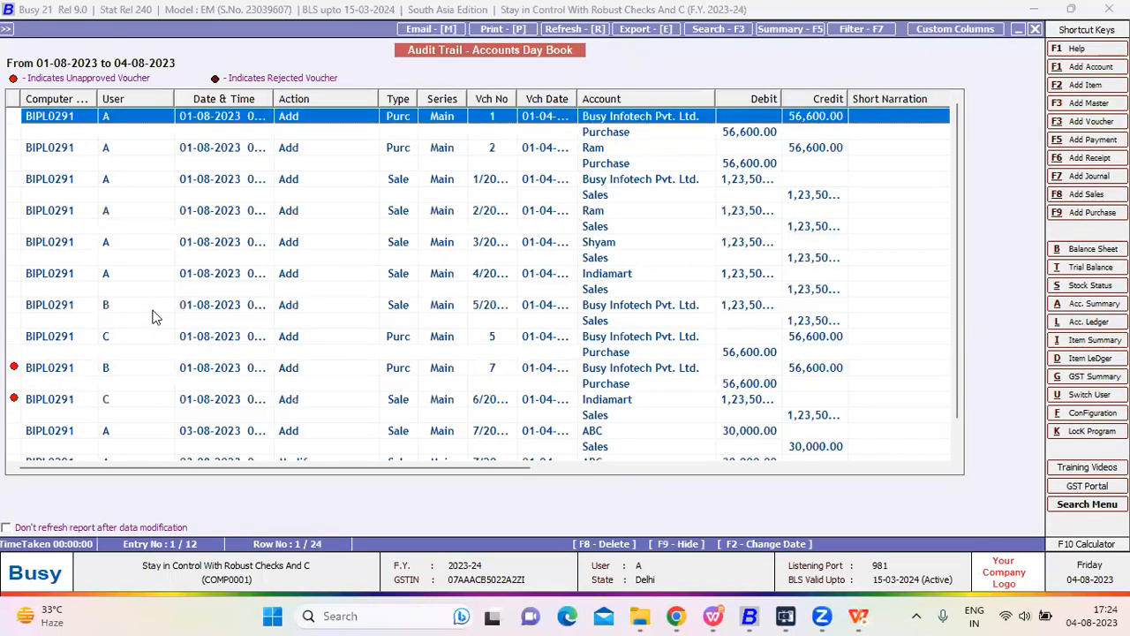
- Widen the Computer Name, Date & Time, Action, Series and Vch Date columns and view Approval Status
drag(93, 101, 125, 103)
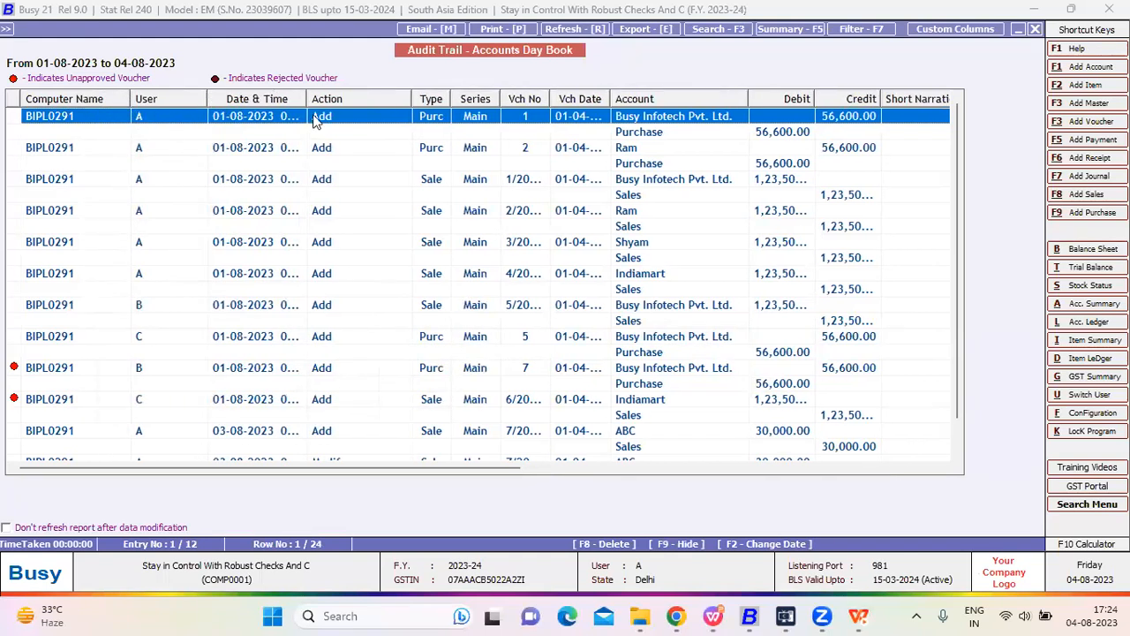
drag(307, 101, 354, 103)
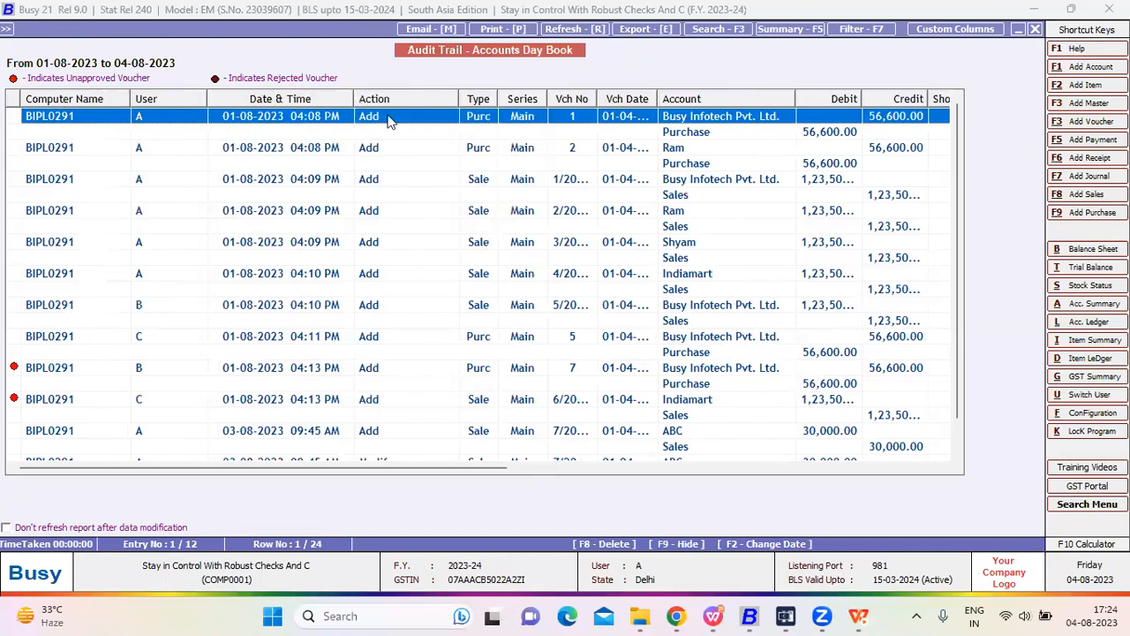
drag(457, 97, 465, 97)
scroll(360, 272, down, 1)
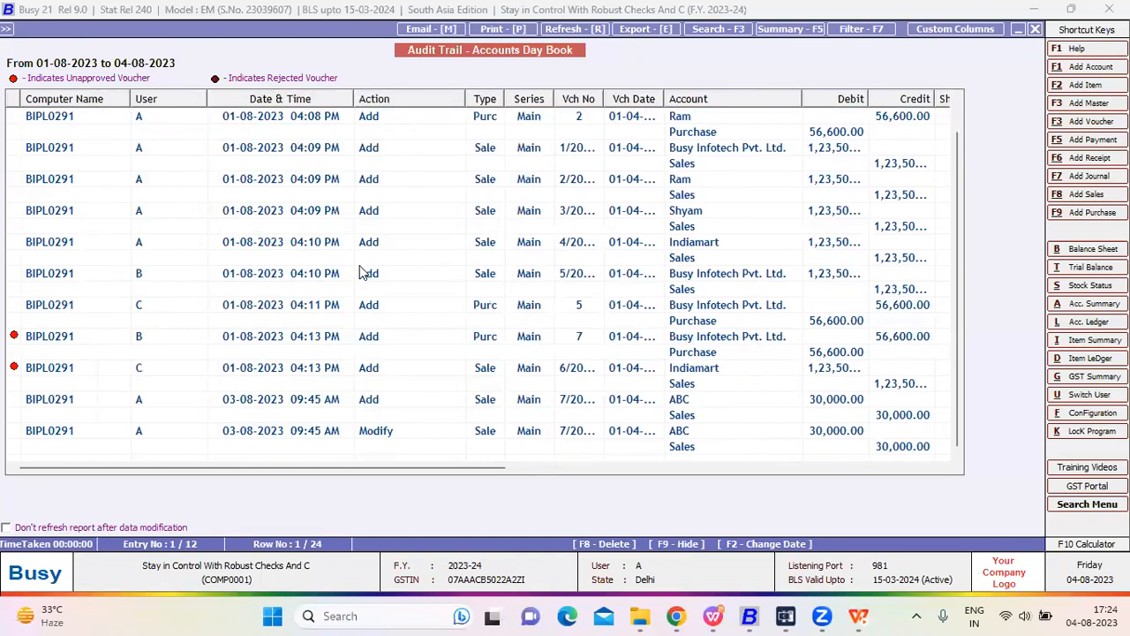
click(377, 431)
scroll(448, 340, up, 1)
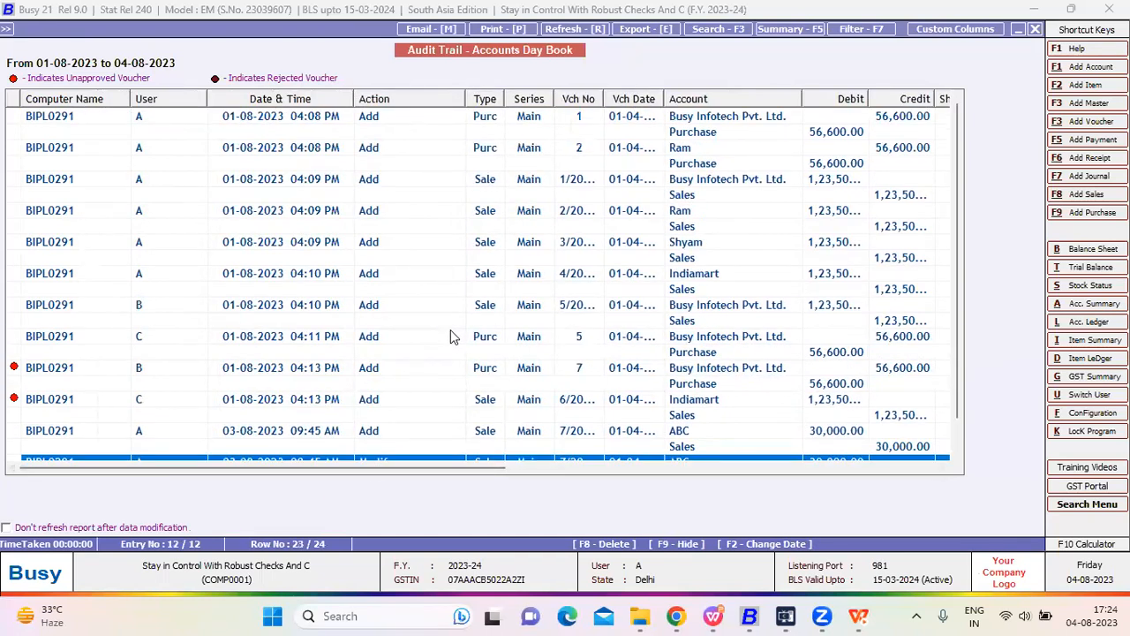
drag(552, 97, 558, 97)
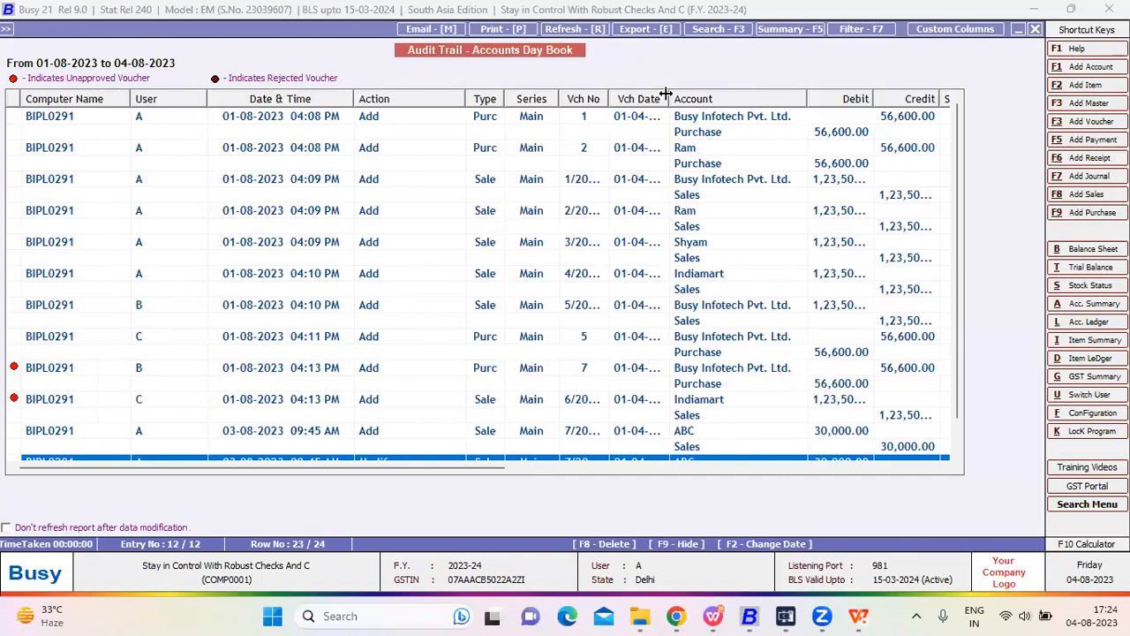
drag(661, 93, 667, 93)
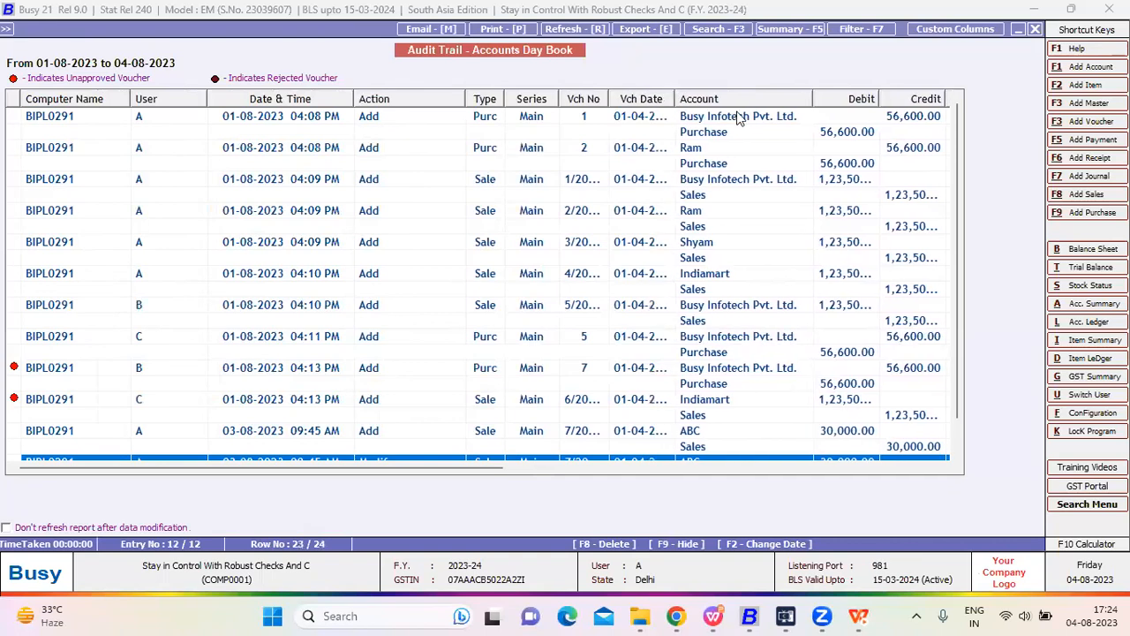
click(629, 465)
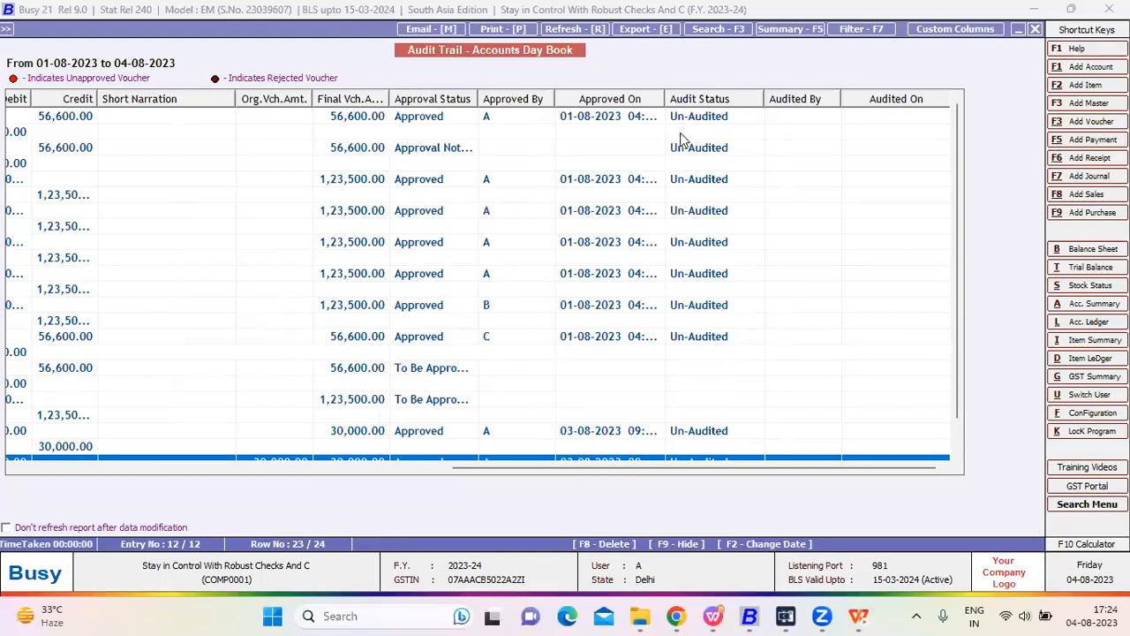
scroll(676, 145, down, 1)
scroll(673, 152, up, 1)
click(723, 78)
- Close the audit trail report and return to the main screen
key(Escape)
key(Escape)
key(Escape)
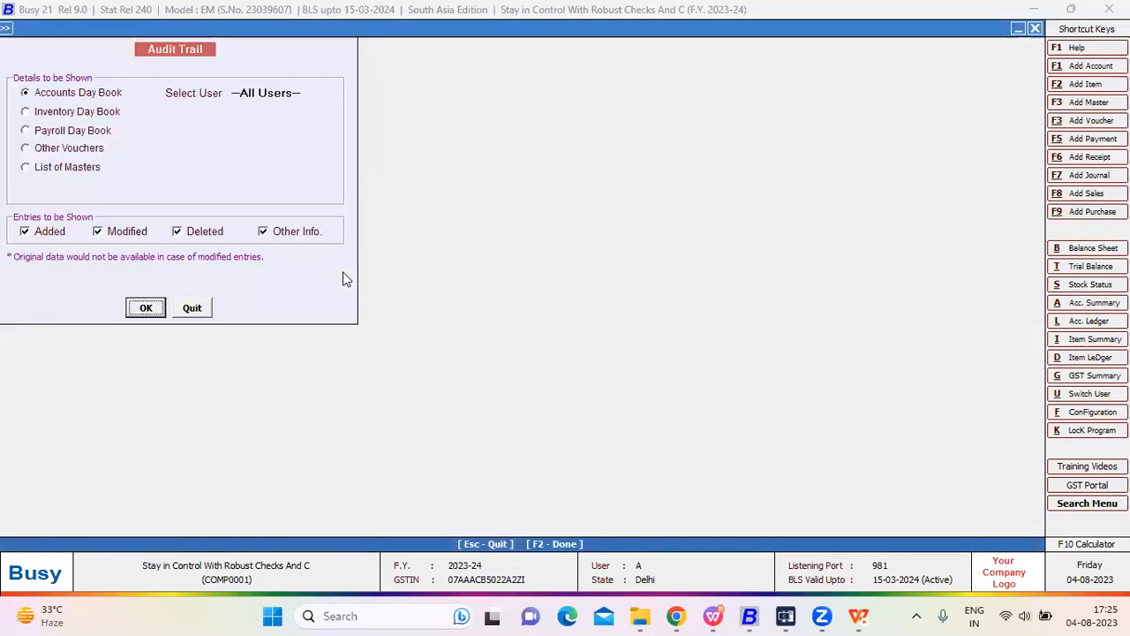
key(f)
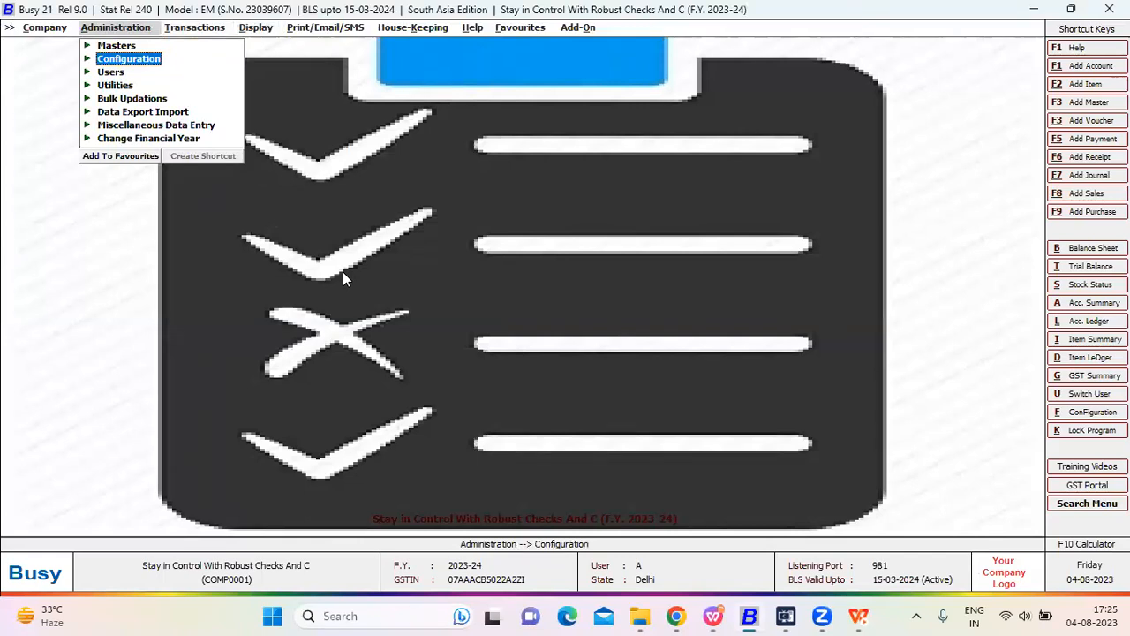
key(alt+Tab)
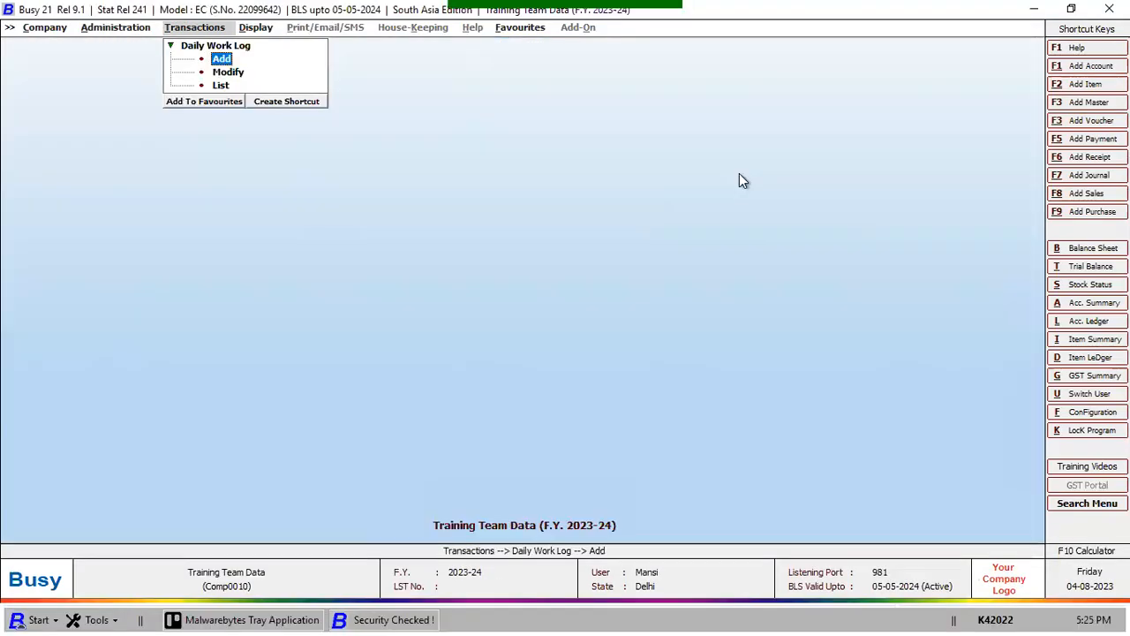
- Bring up the User Activity Log & Event Log slide in the WPS slideshow, then switch back to Busy 21
key(alt+Tab)
click(739, 173)
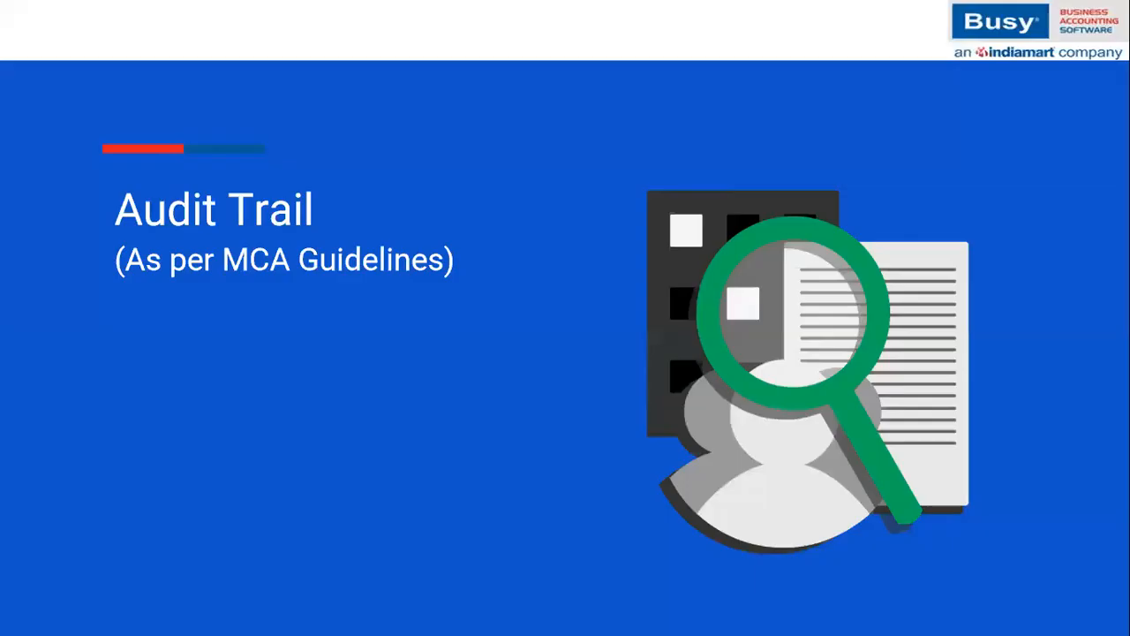
click(740, 172)
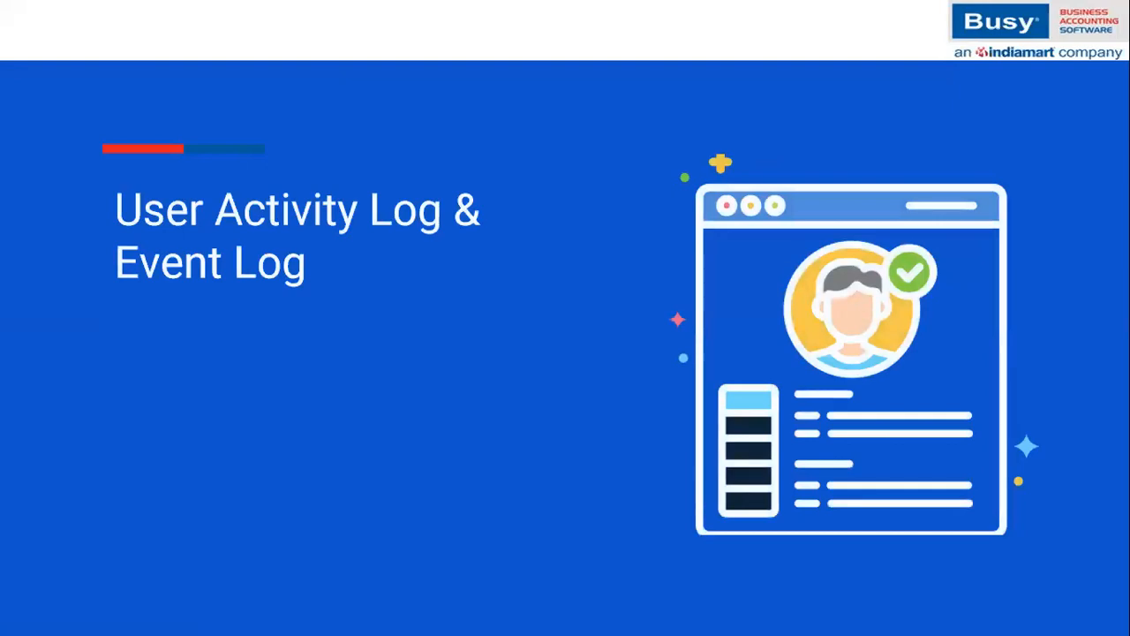
key(alt+Tab)
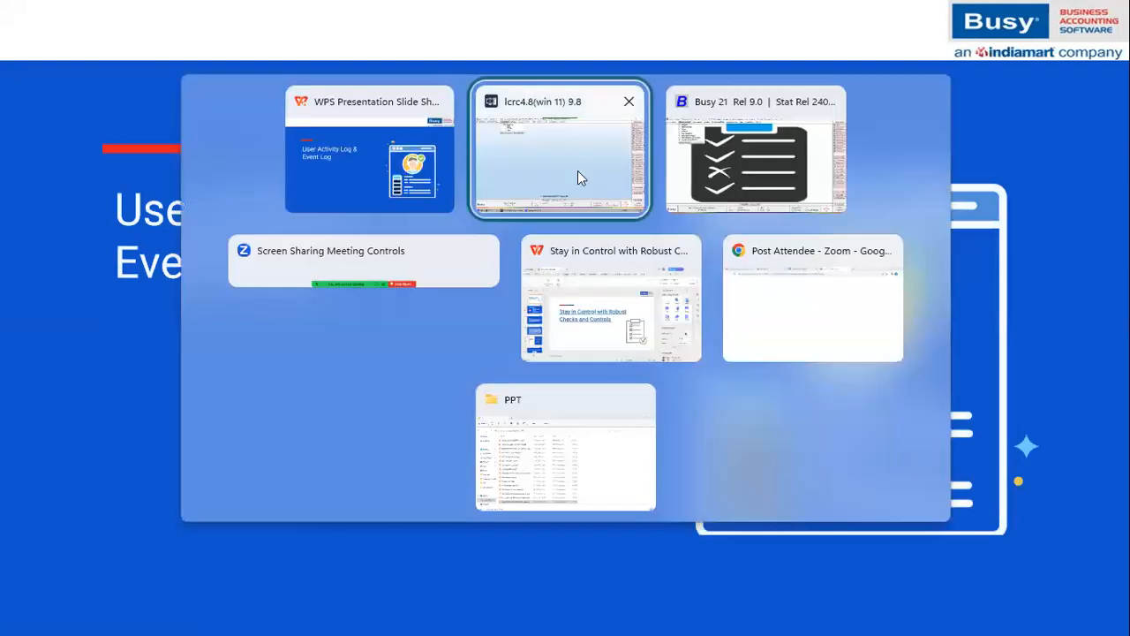
click(706, 182)
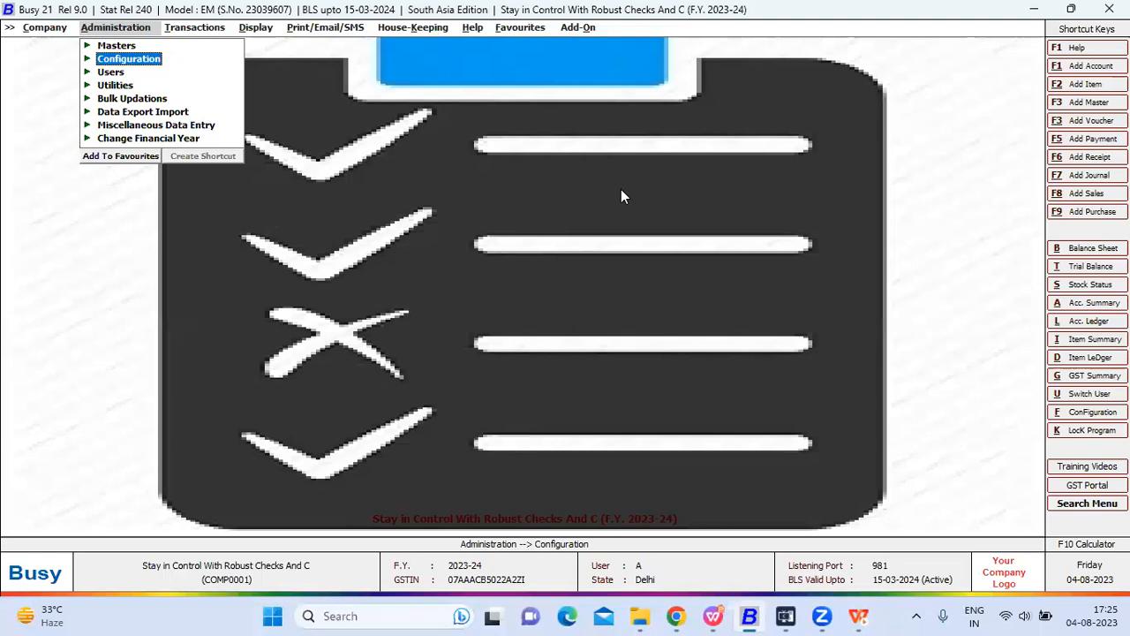
key(Right)
- Search the General settings for 'user', confirm Enable User Activity Log is Y, then exit to the main screen
key(Left)
key(Return)
key(Return)
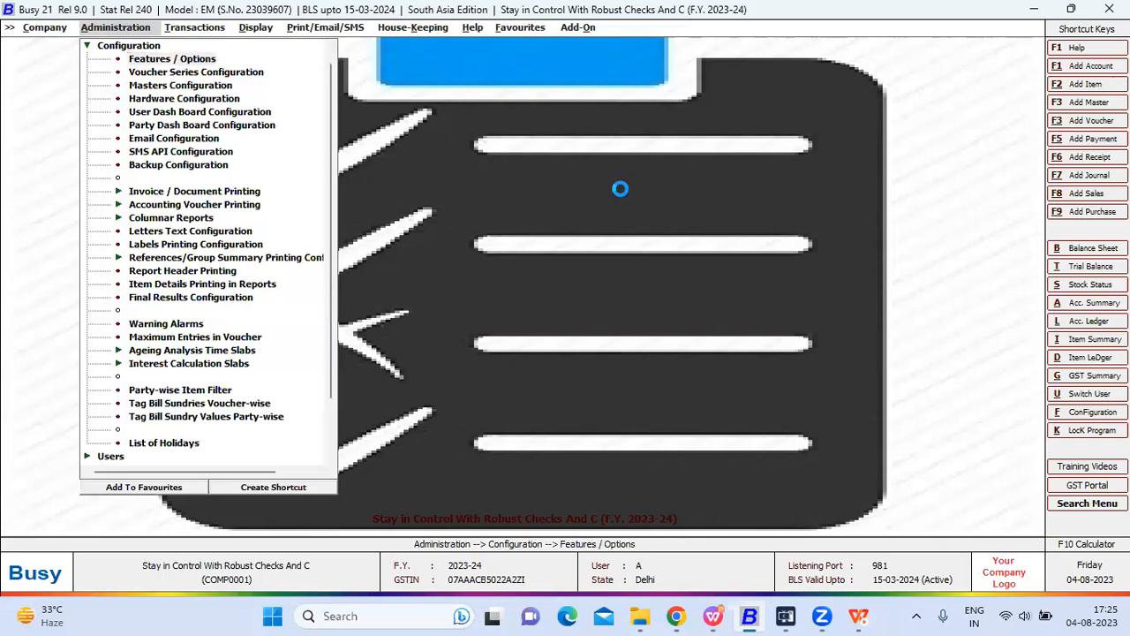
key(Down)
key(Down)
key(Return)
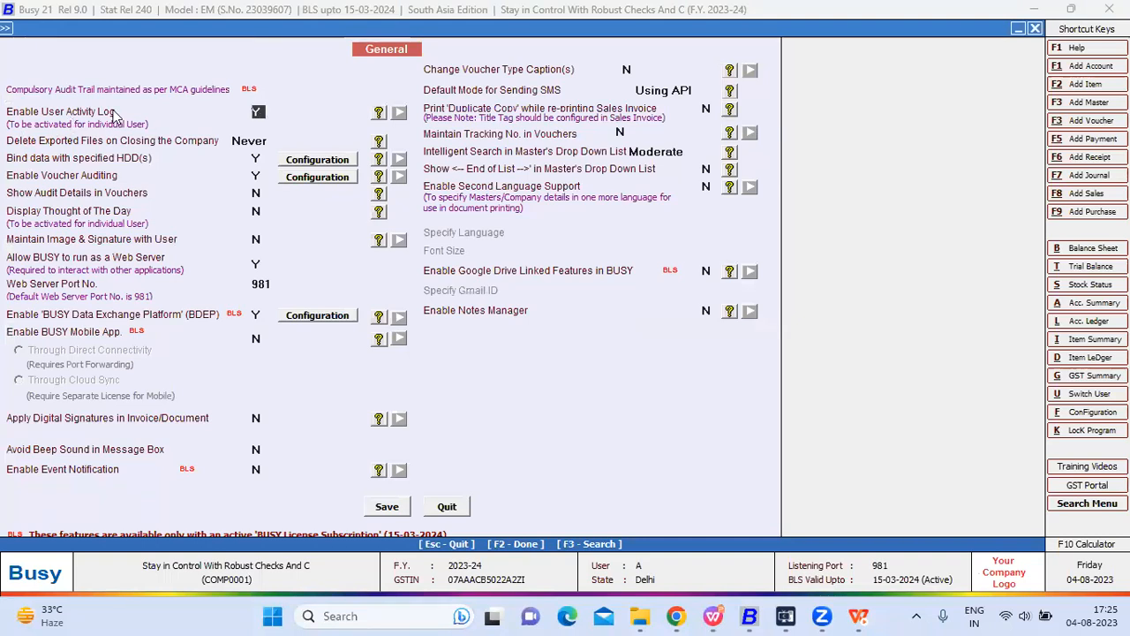
key(F3)
text(user)
key(F2)
key(Escape)
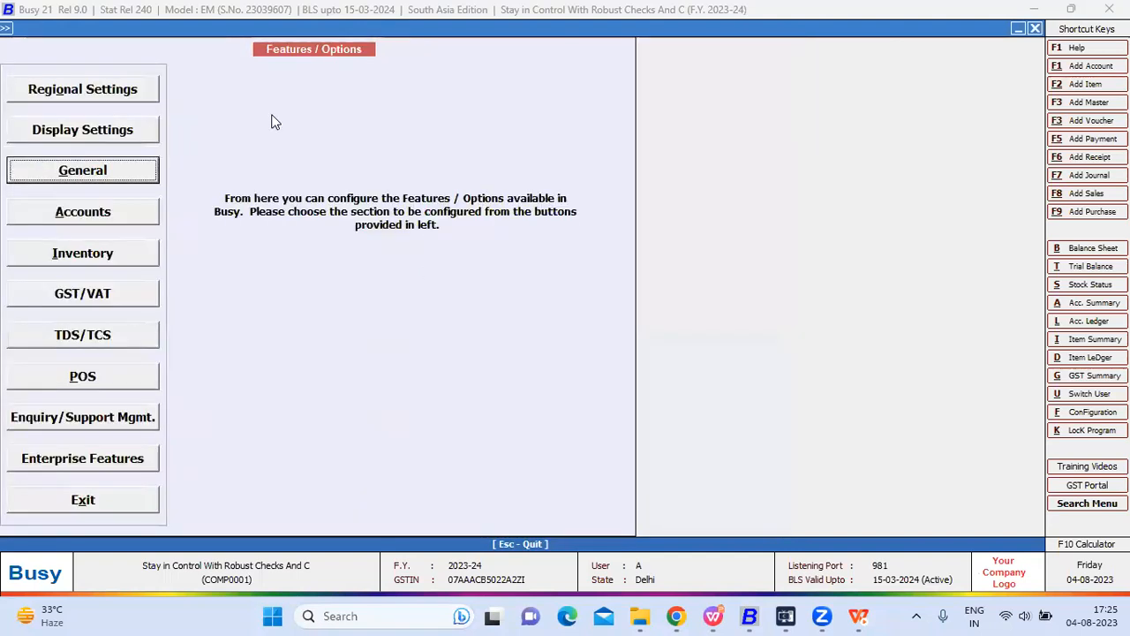
key(Escape)
key(Right)
- Run Check List > User Activity Log for --All Users-- from 01-08-2023 to 04-08-2023
key(Down)
key(Down)
key(Down)
key(Down)
key(Down)
key(Down)
key(Down)
key(Down)
key(Down)
key(Down)
key(Down)
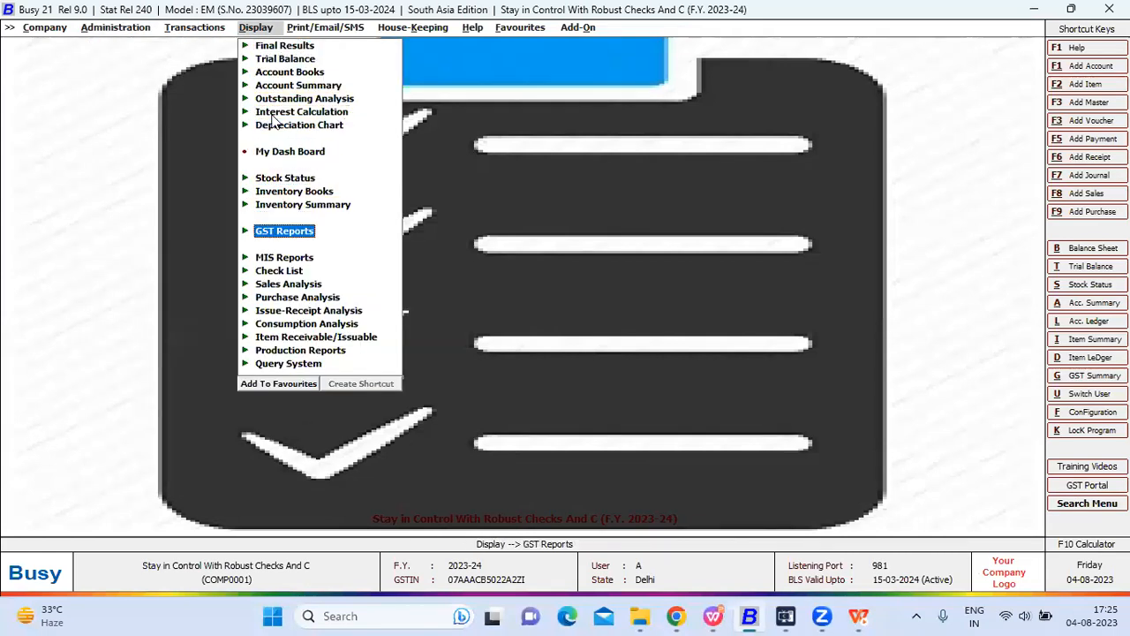
key(Down)
key(Down)
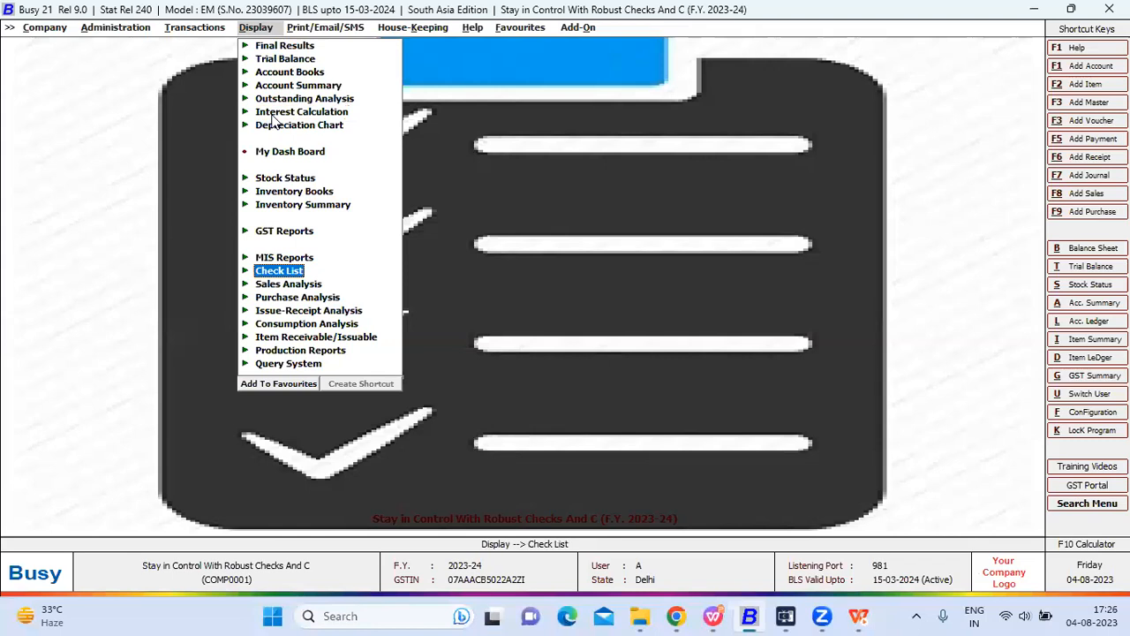
key(Right)
key(Down)
key(Down)
key(Down)
key(Down)
key(Down)
key(Down)
key(Down)
key(Return)
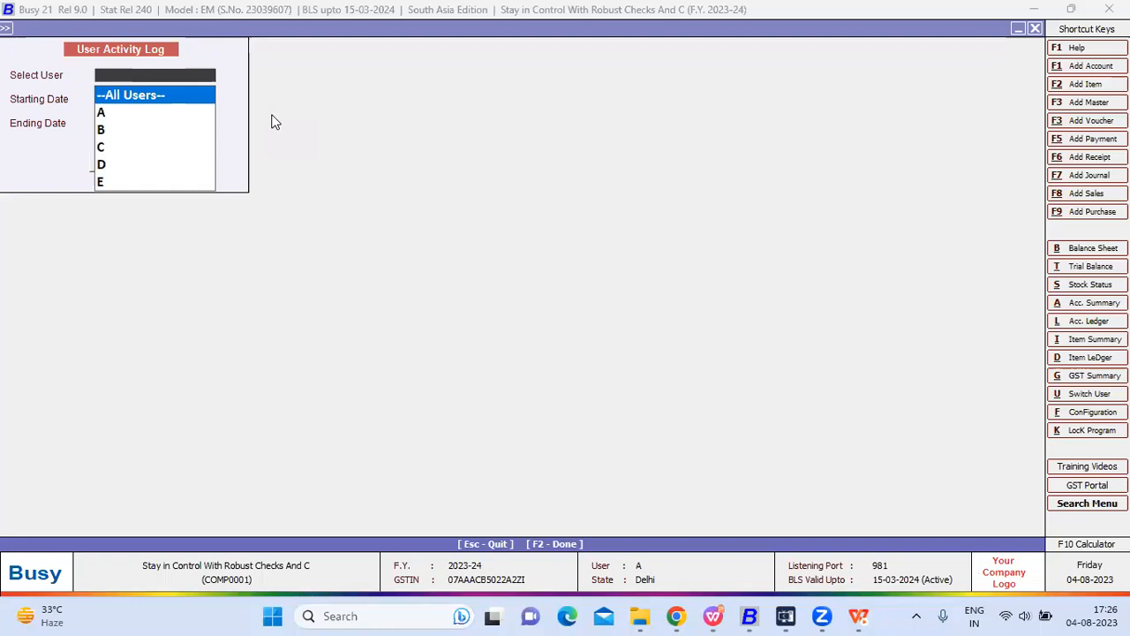
key(Return)
text(1-08-2023)
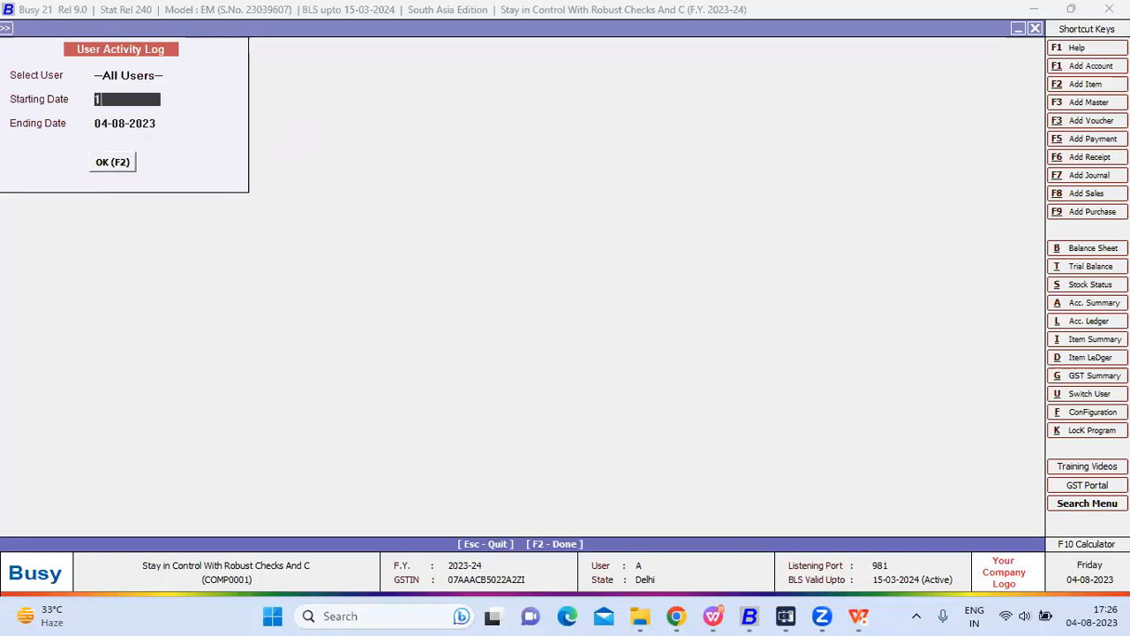
key(Return)
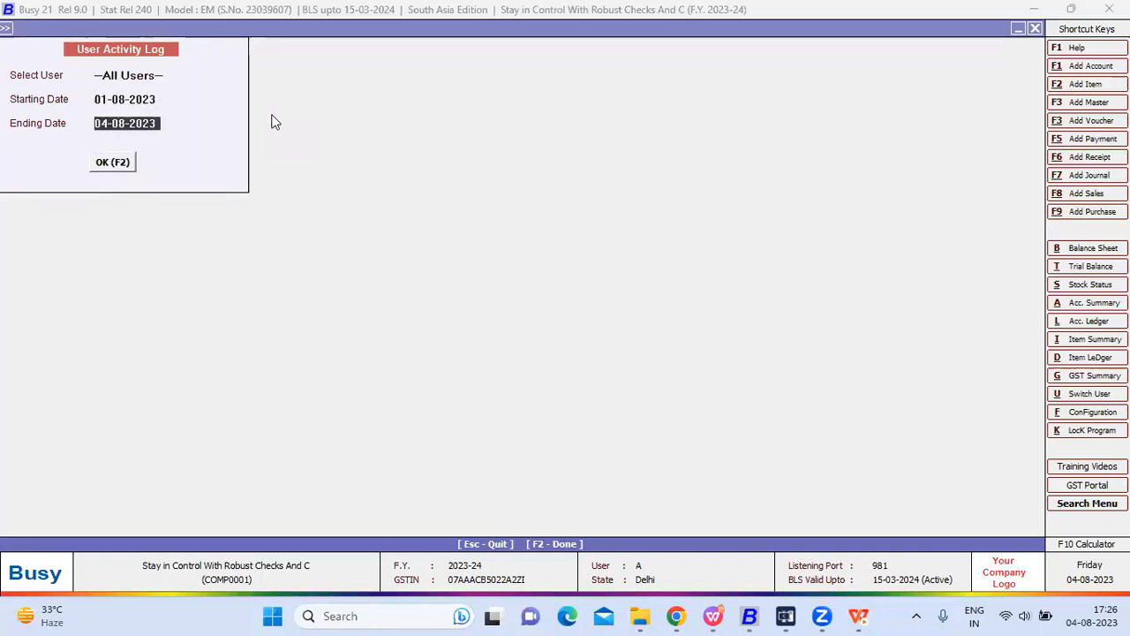
key(Return)
key(Return)
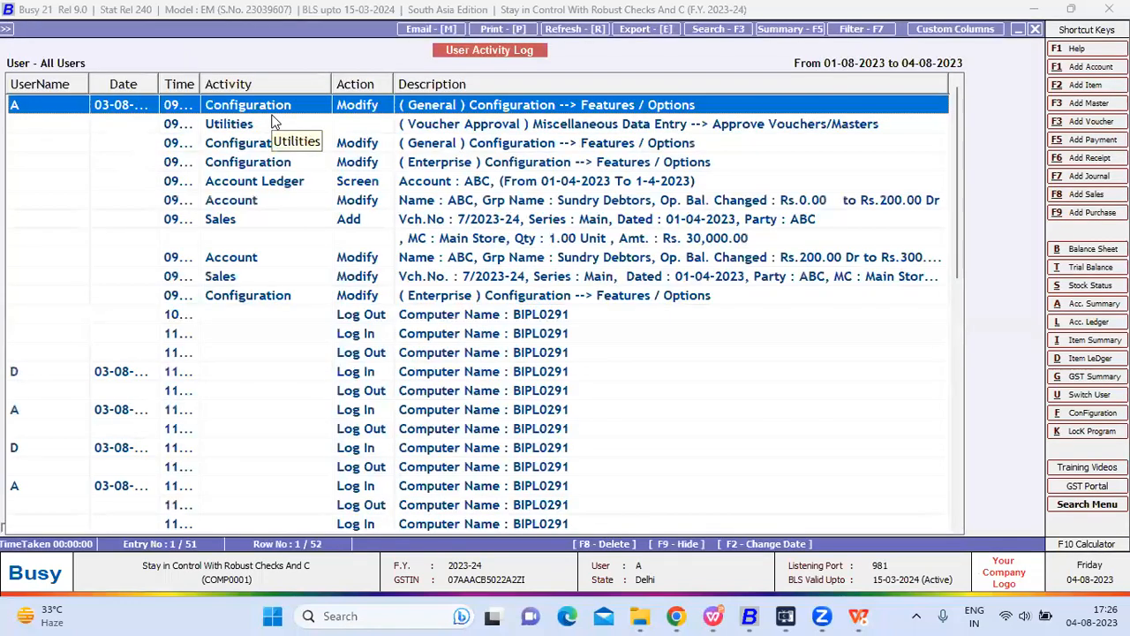
- Widen the Date column and review the 09:41 voucher approval and 09:42/09:44 configuration-change entries
scroll(68, 280, down, 2)
scroll(68, 280, up, 2)
drag(159, 84, 242, 85)
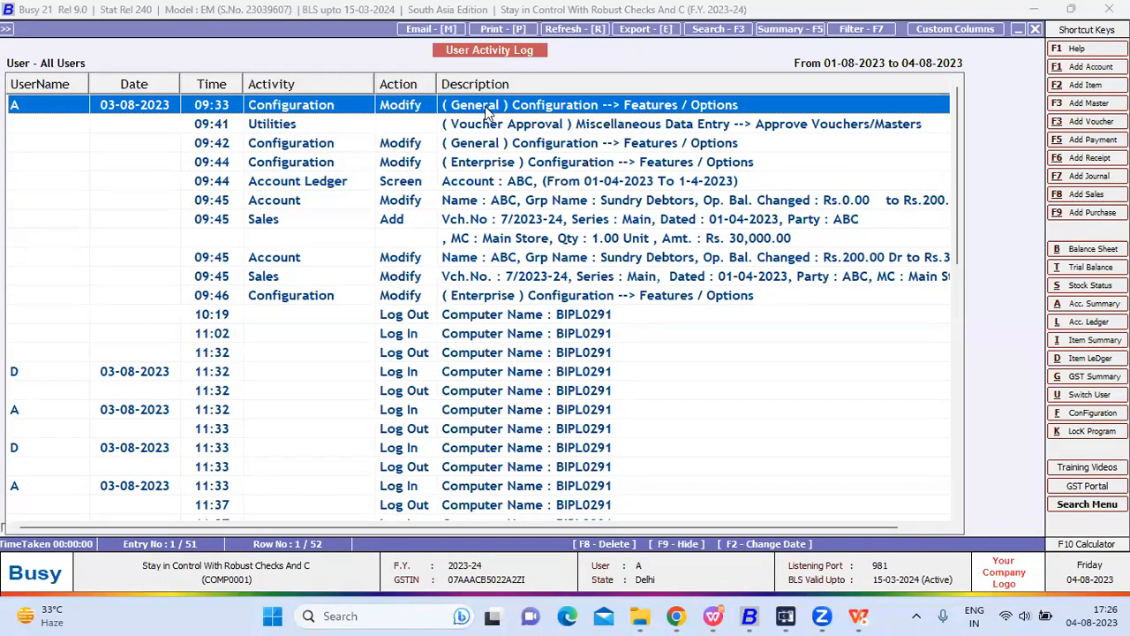
click(540, 128)
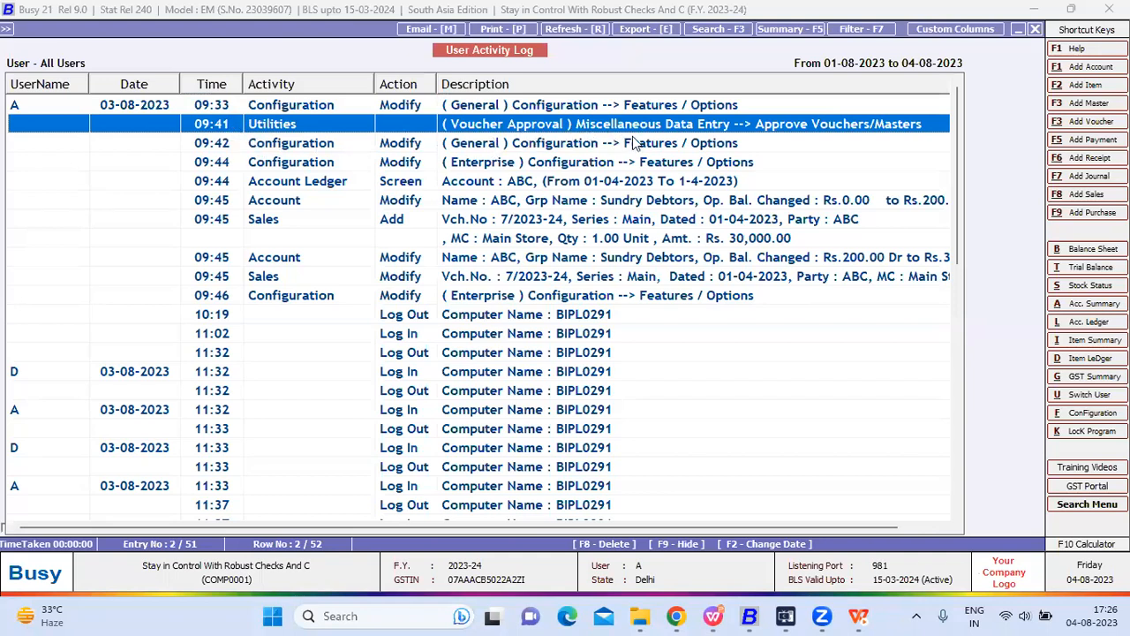
click(550, 147)
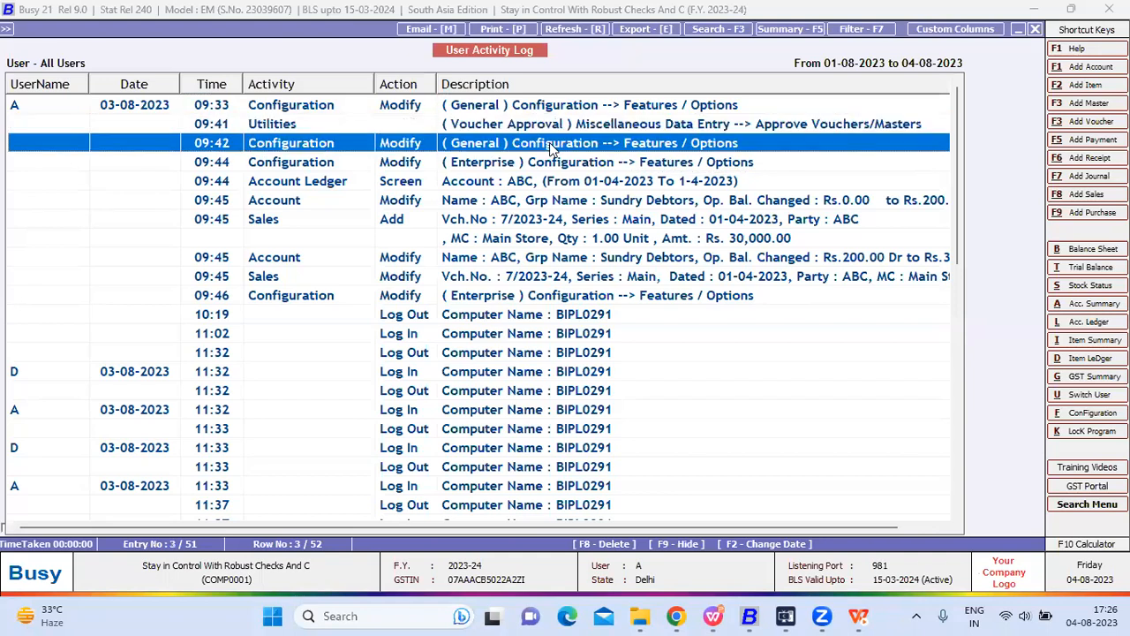
click(503, 164)
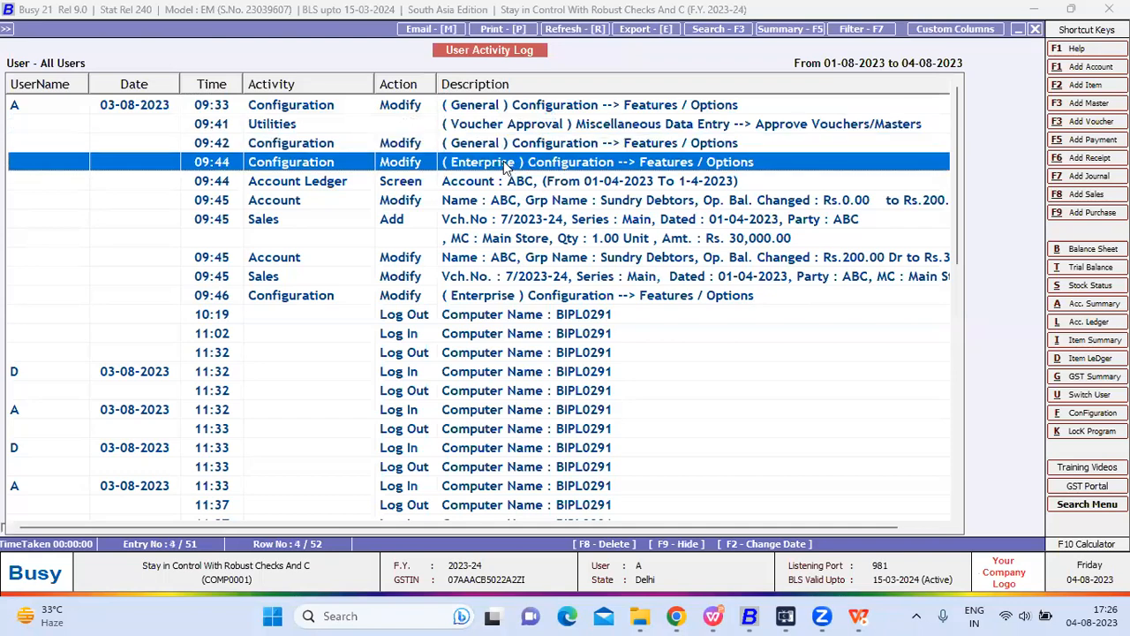
- Step through the log-in/log-out entries from 15:32 to 17:14, then close the User Activity Log
scroll(499, 190, down, 6)
scroll(498, 198, down, 4)
scroll(497, 198, up, 5)
scroll(495, 200, down, 5)
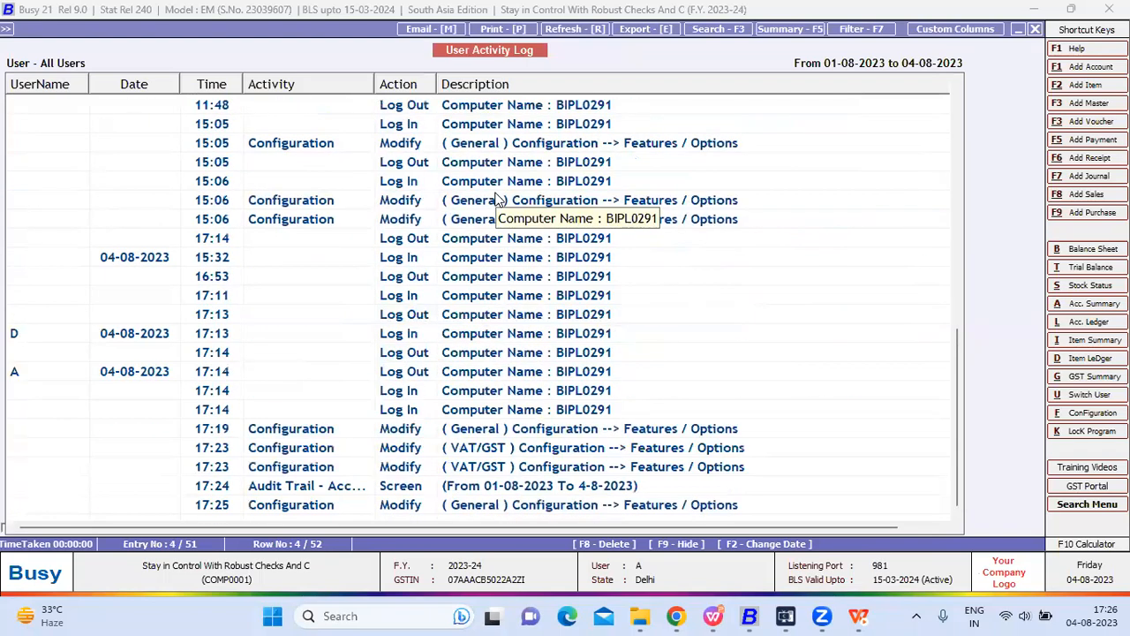
click(468, 242)
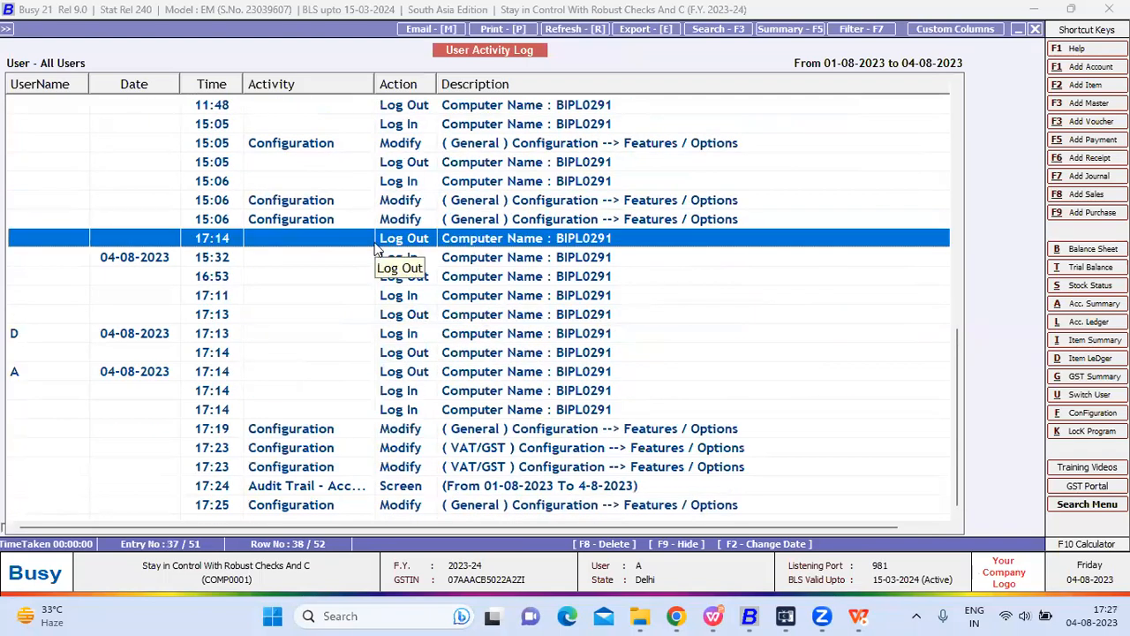
key(Down)
key(Up)
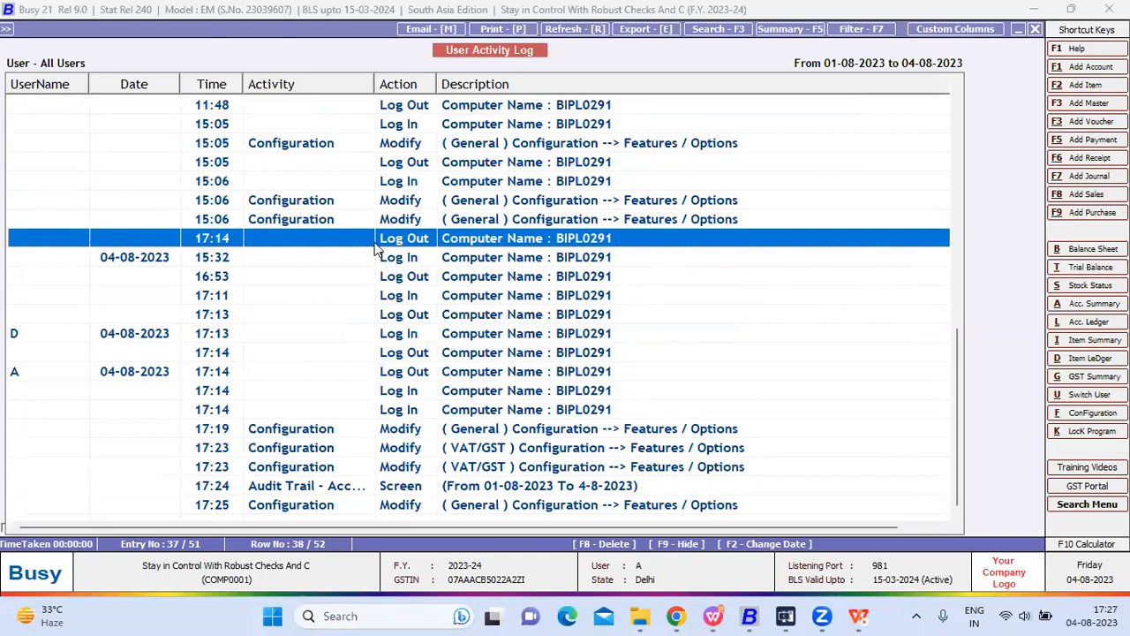
key(Down)
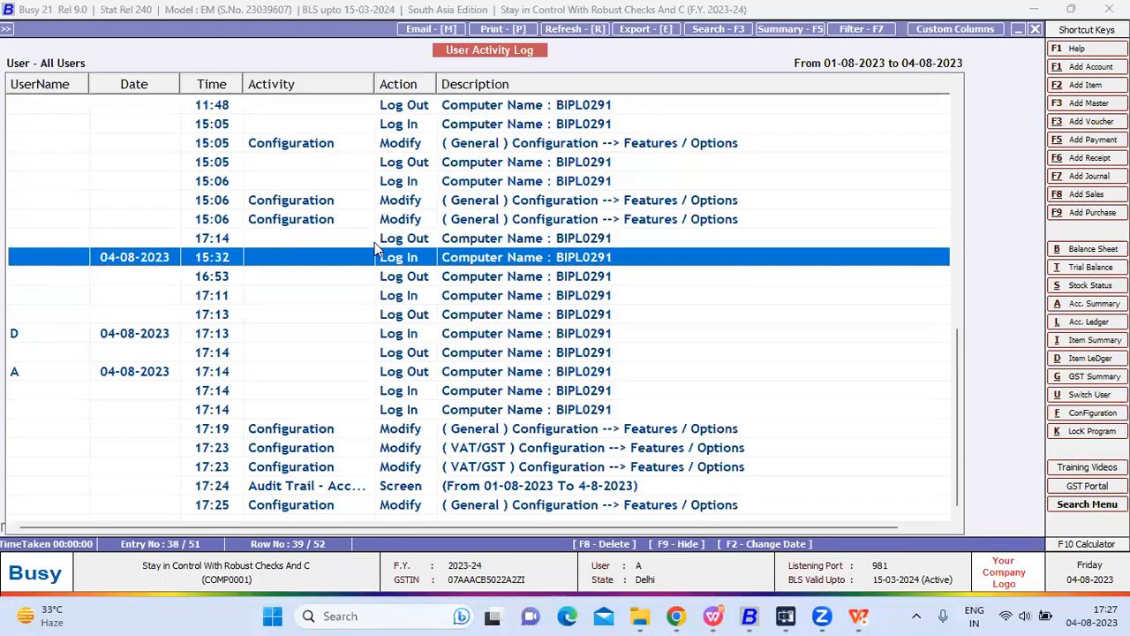
key(Down)
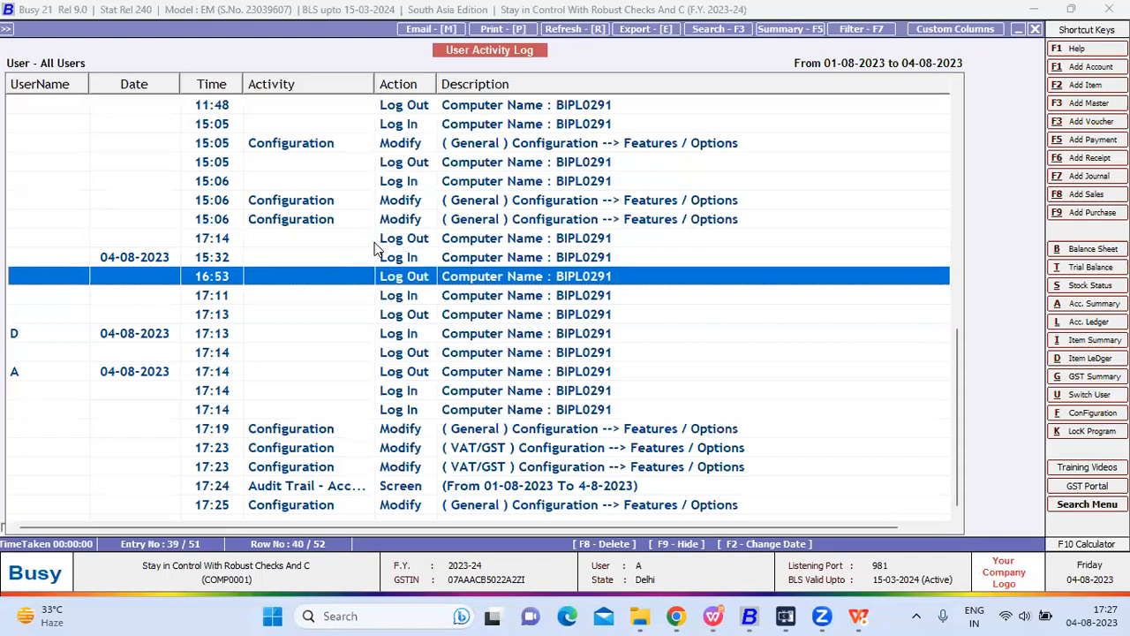
key(Down)
key(Down)
key(Down)
key(Down)
key(Down)
key(Down)
key(Down)
key(Down)
key(Down)
key(Down)
key(Down)
key(Down)
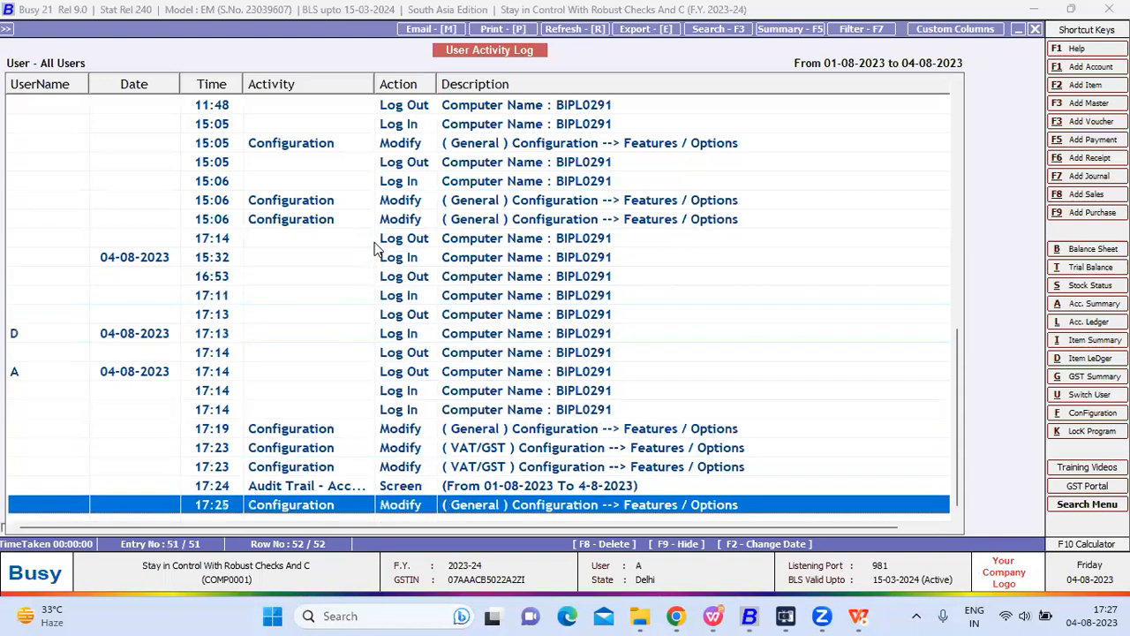
key(Escape)
key(Escape)
key(Escape)
key(Escape)
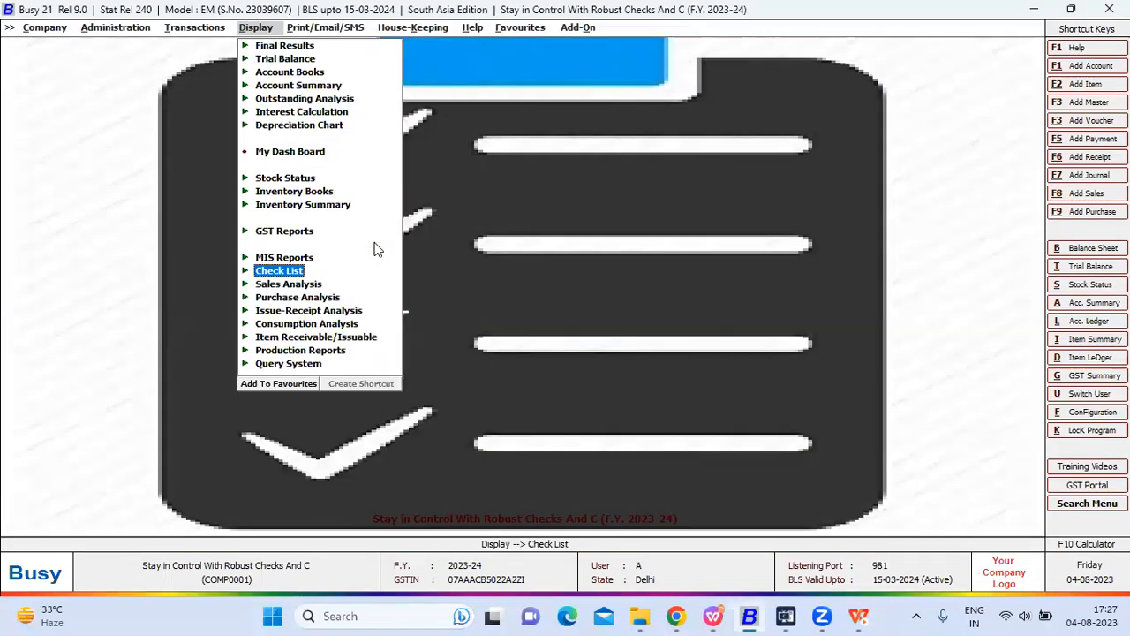
- Generate the all-users Event Log for 01-08-2023 to 04-08-2023, listing 48 entries
key(Escape)
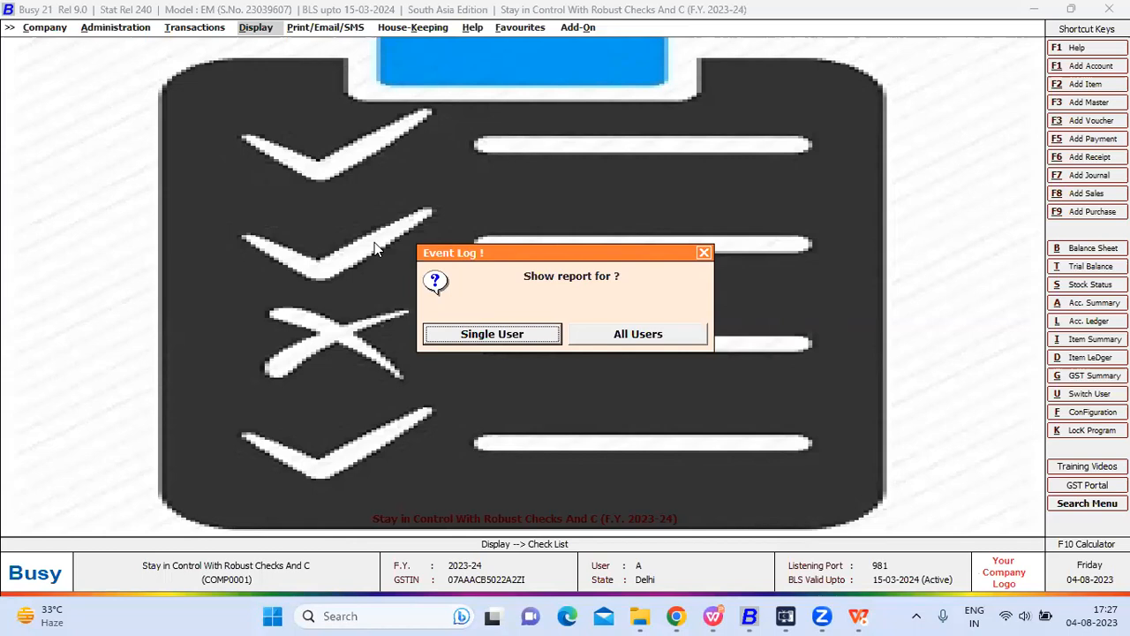
key(Return)
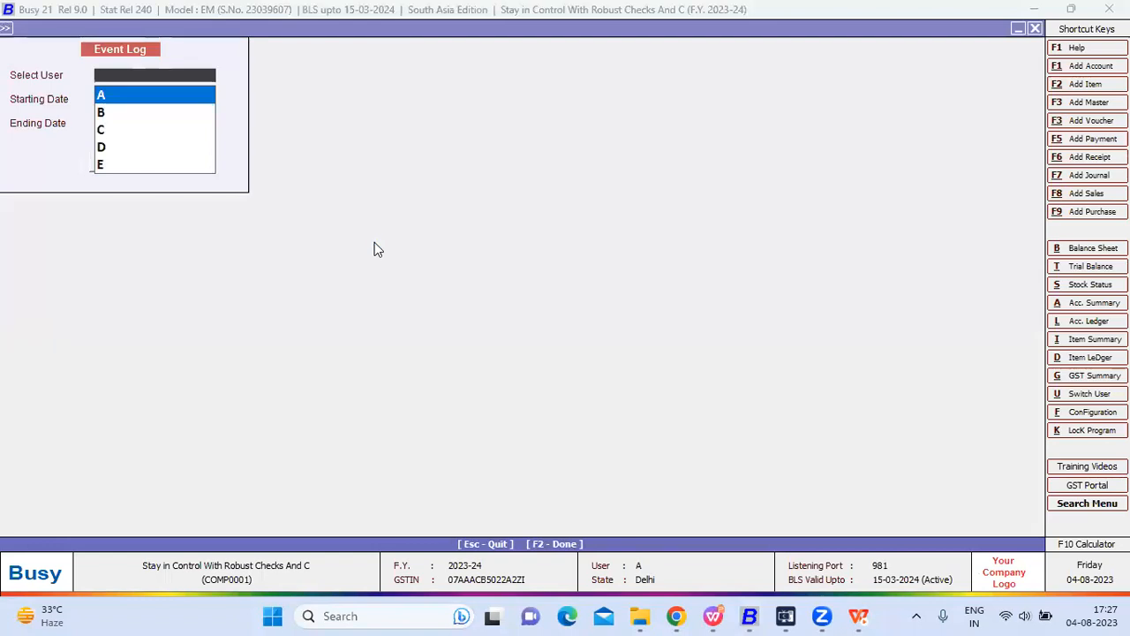
key(Escape)
key(Escape)
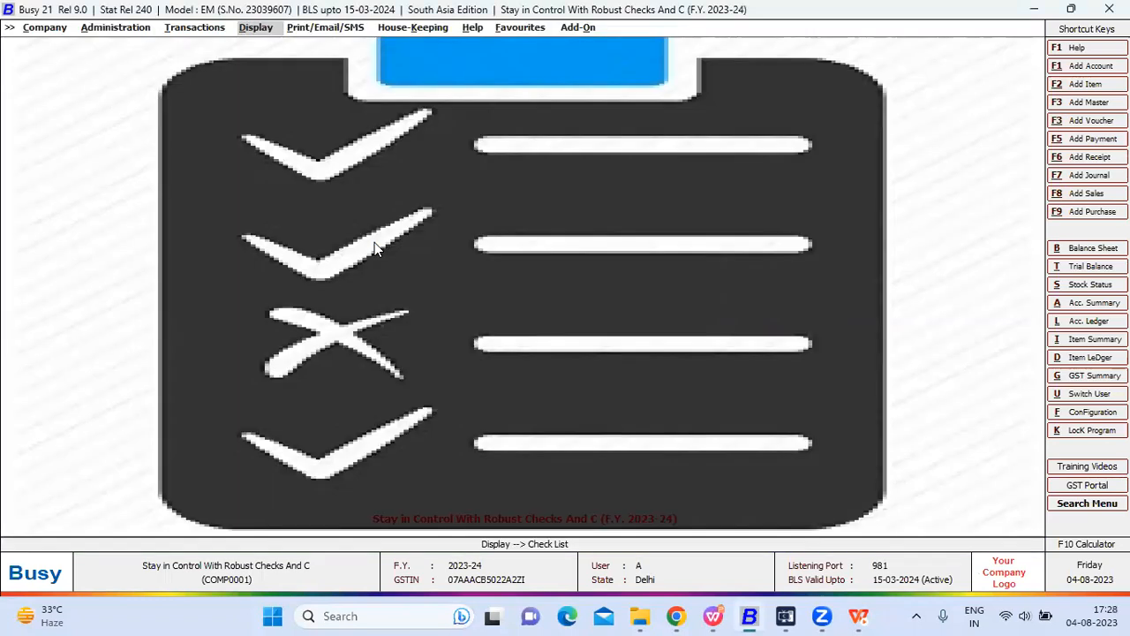
key(Return)
key(Right)
key(Return)
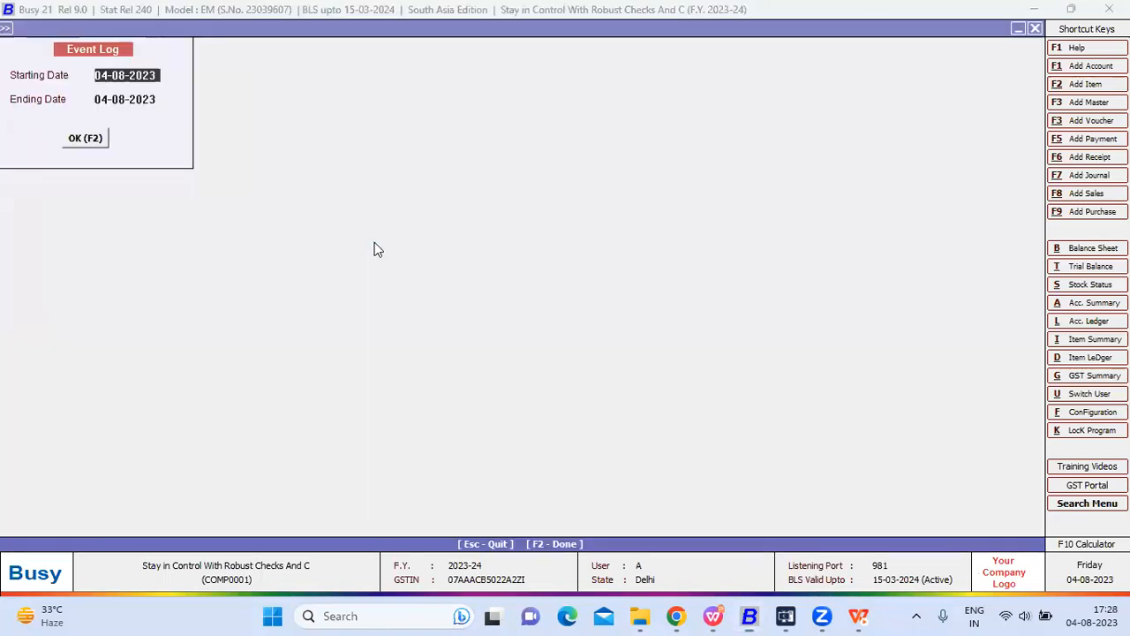
text(1)
key(Return)
key(Return)
key(Return)
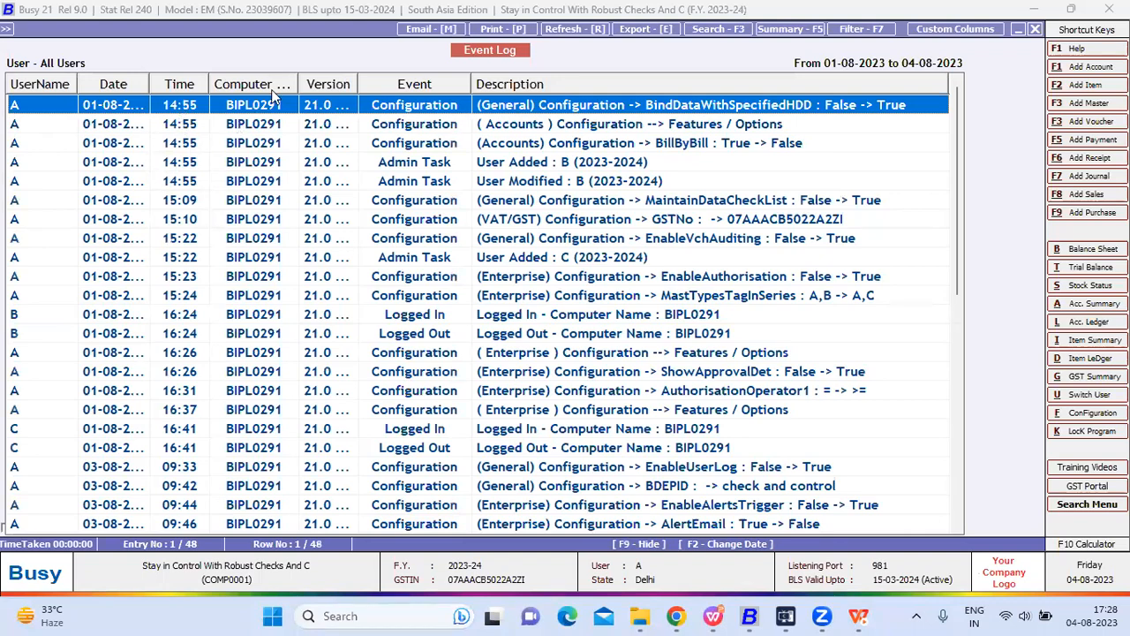
- Widen the Version column, review the BillByBill, MaintainDataCheckList, User Modified and Logged In entries, then close
drag(354, 81, 388, 83)
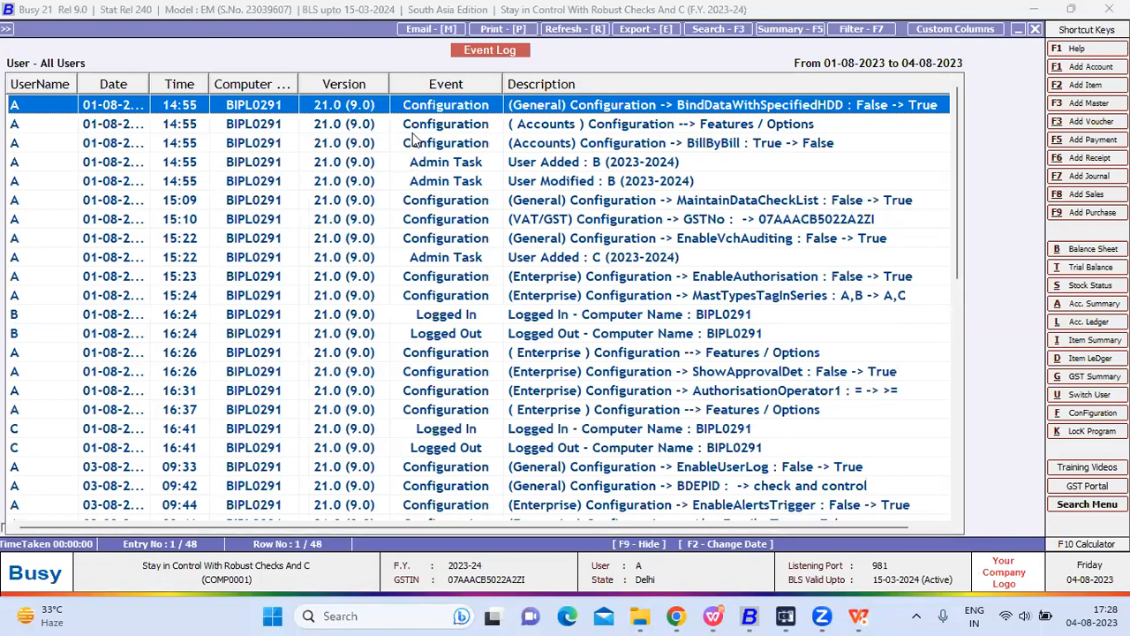
scroll(433, 195, down, 1)
scroll(433, 196, up, 1)
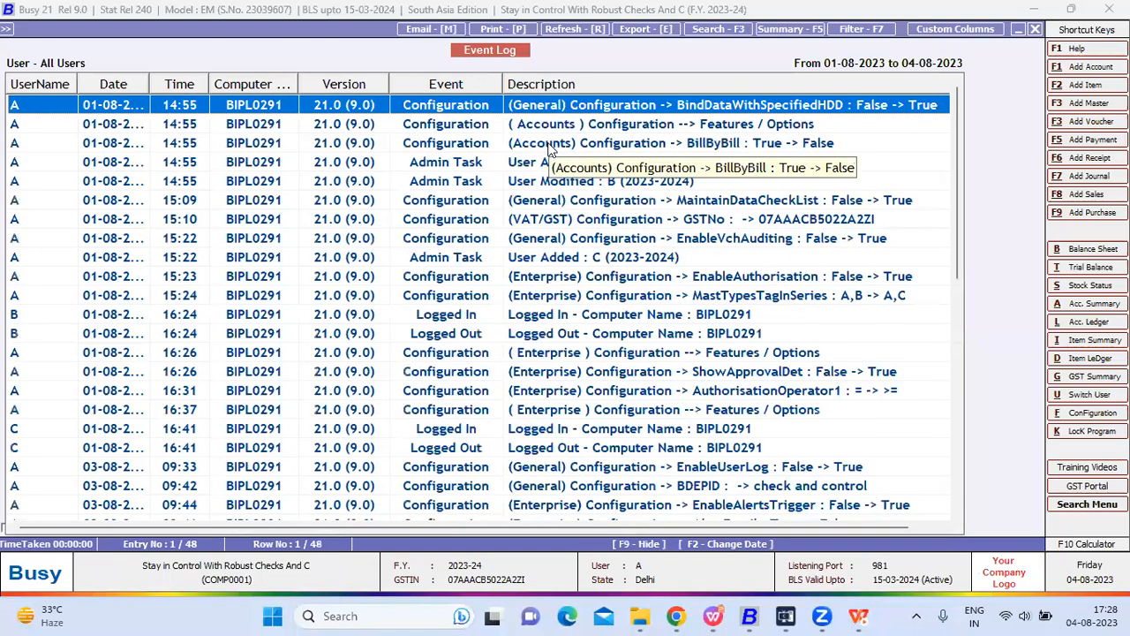
click(657, 149)
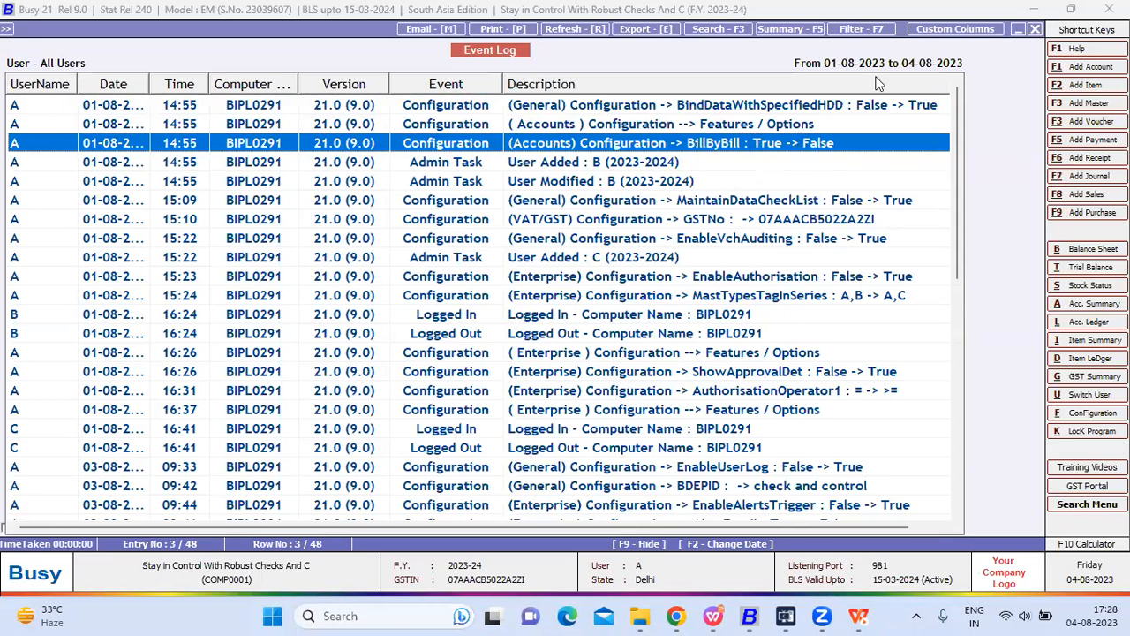
click(861, 200)
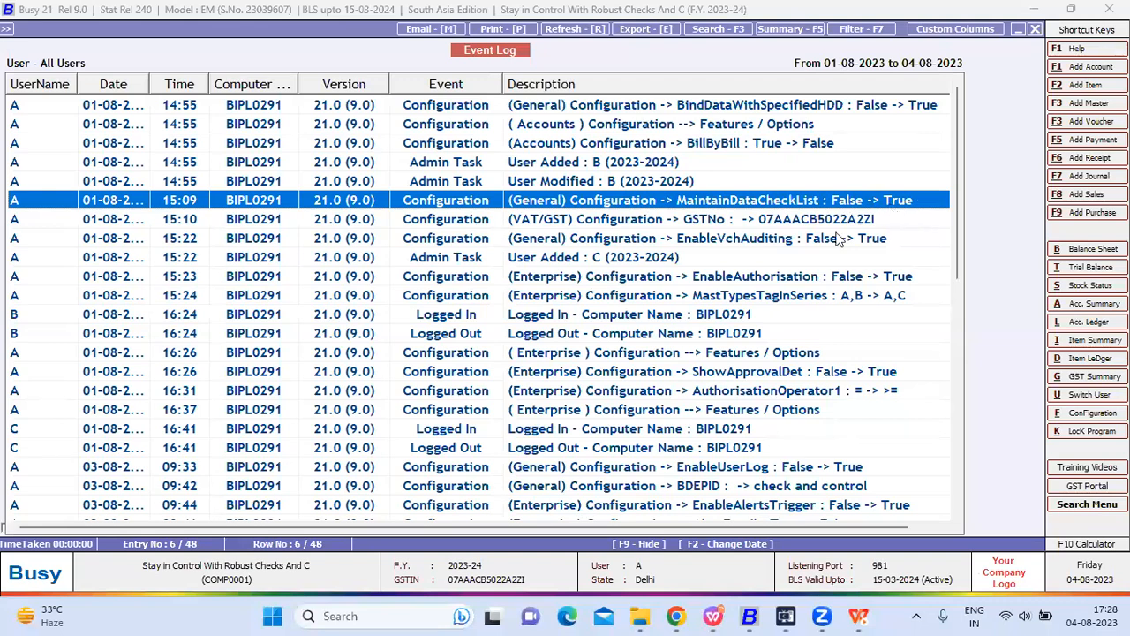
scroll(838, 242, down, 9)
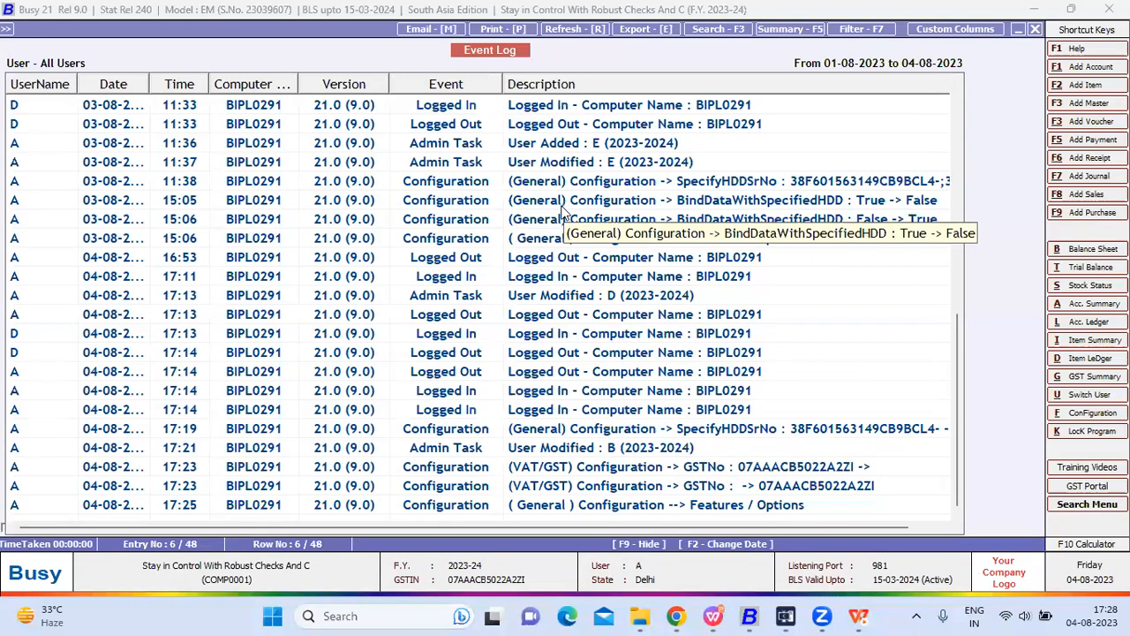
scroll(562, 215, up, 3)
click(484, 237)
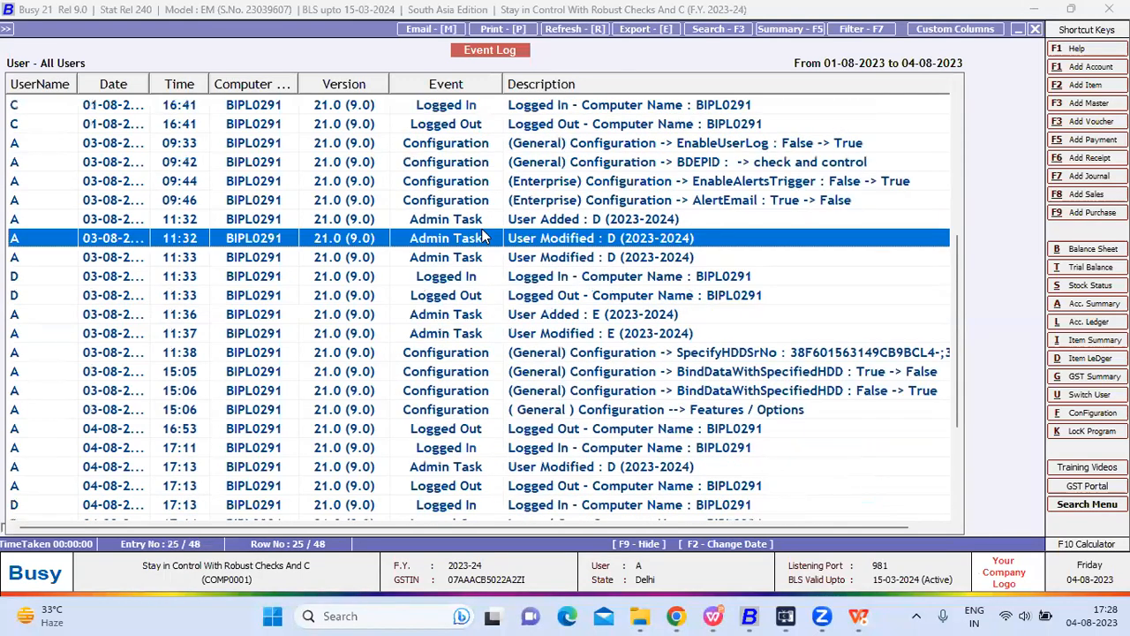
click(496, 276)
key(Escape)
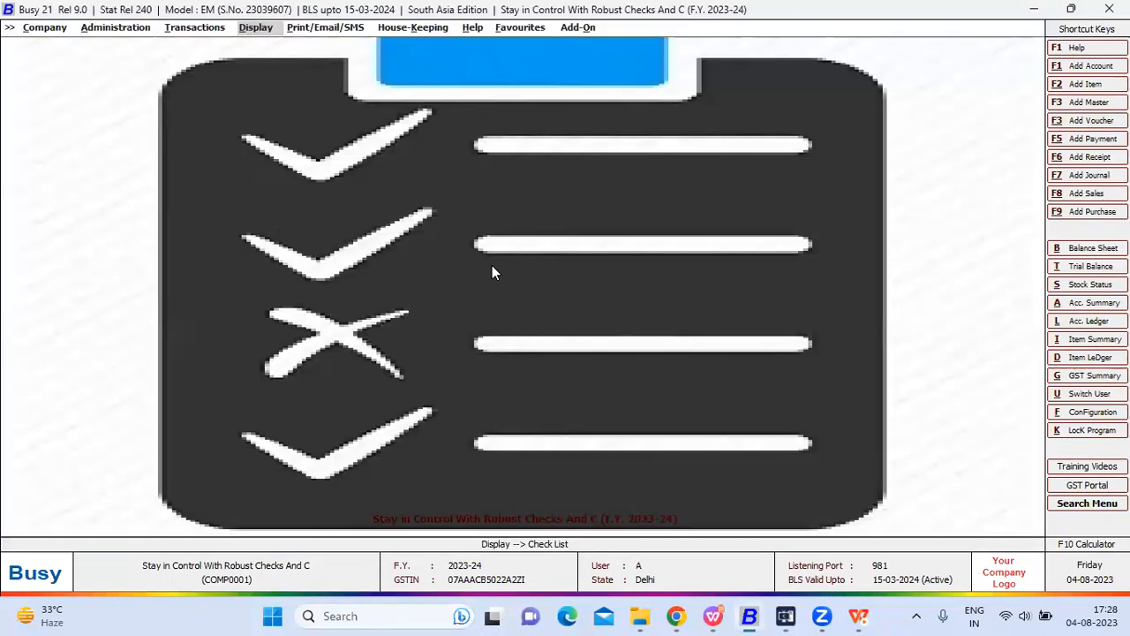
key(alt+Tab)
- Move the slideshow on to the Approval Workflow in BUSY slide and switch back to Busy
click(547, 187)
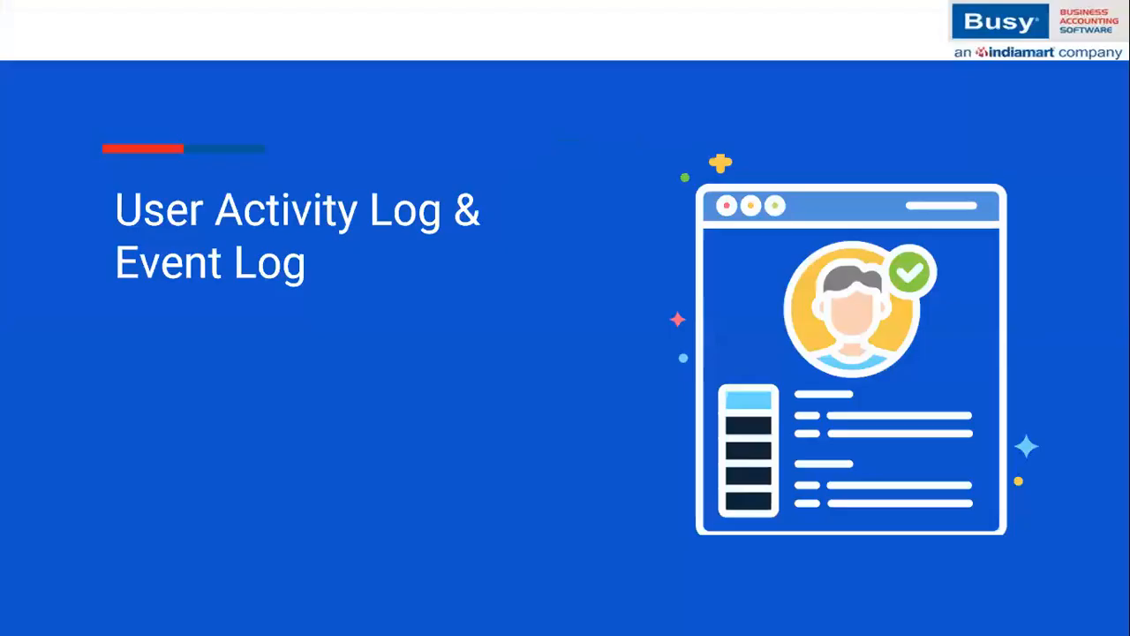
key(Right)
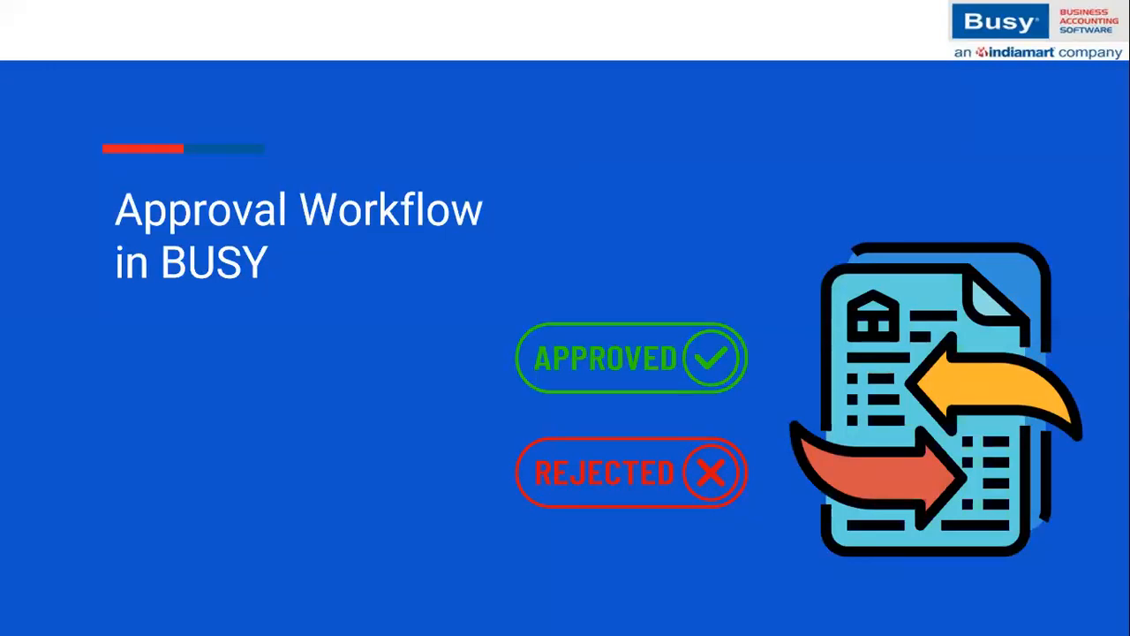
key(alt+Tab)
key(alt+Tab)
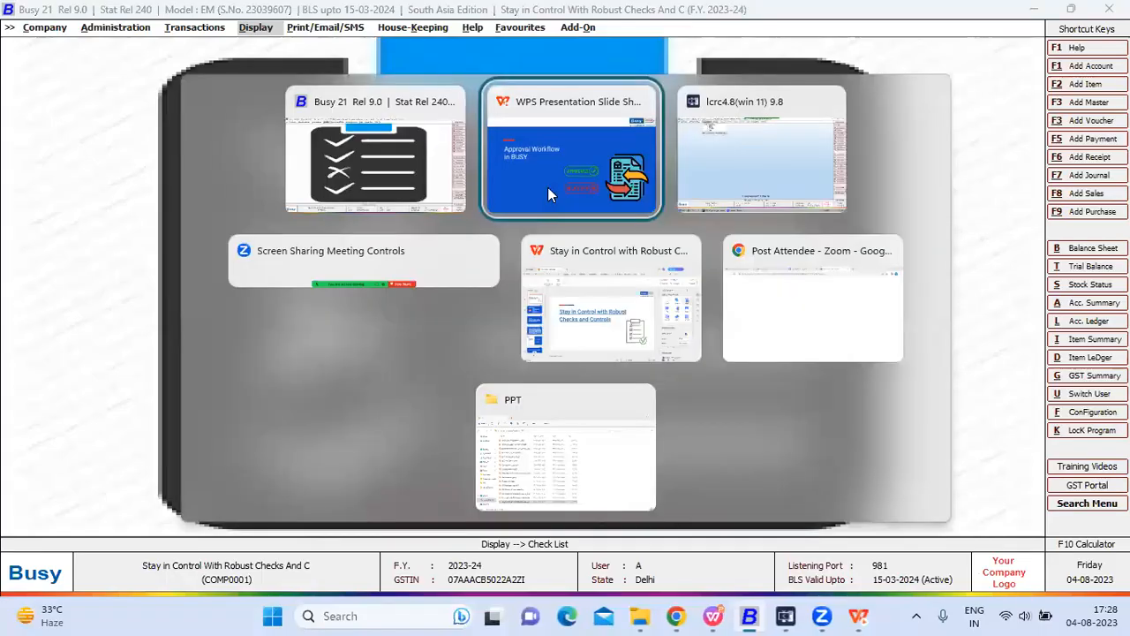
key(alt+Tab)
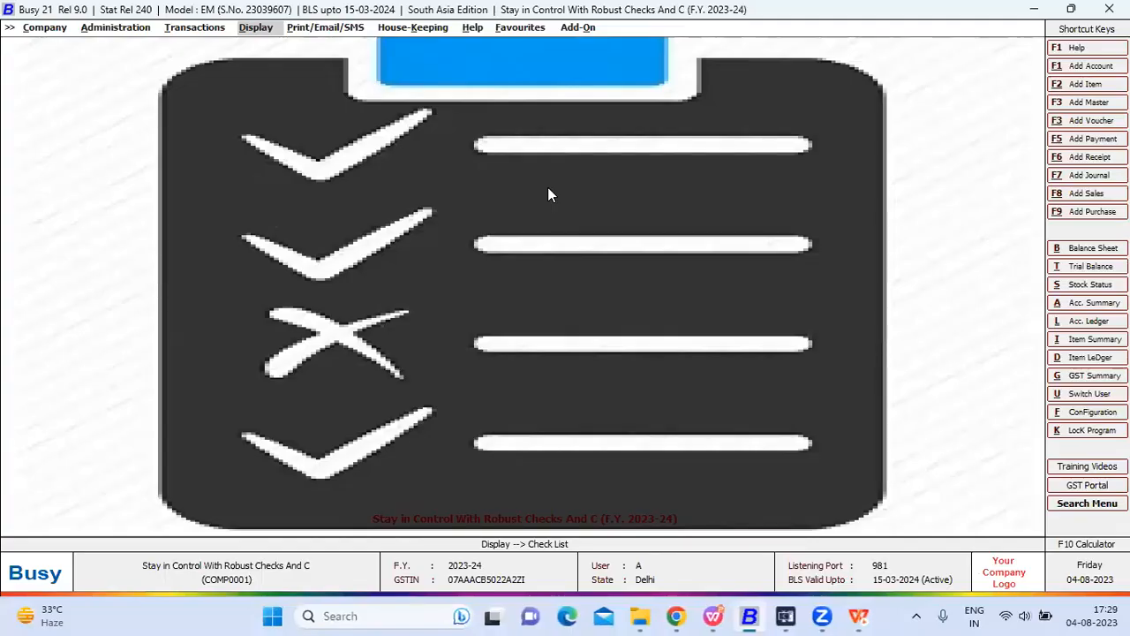
- Open Enterprise Features and the Vouchers configuration beside Voucher/Master Approval to show the approval grid
key(Left)
key(Left)
key(Return)
key(Escape)
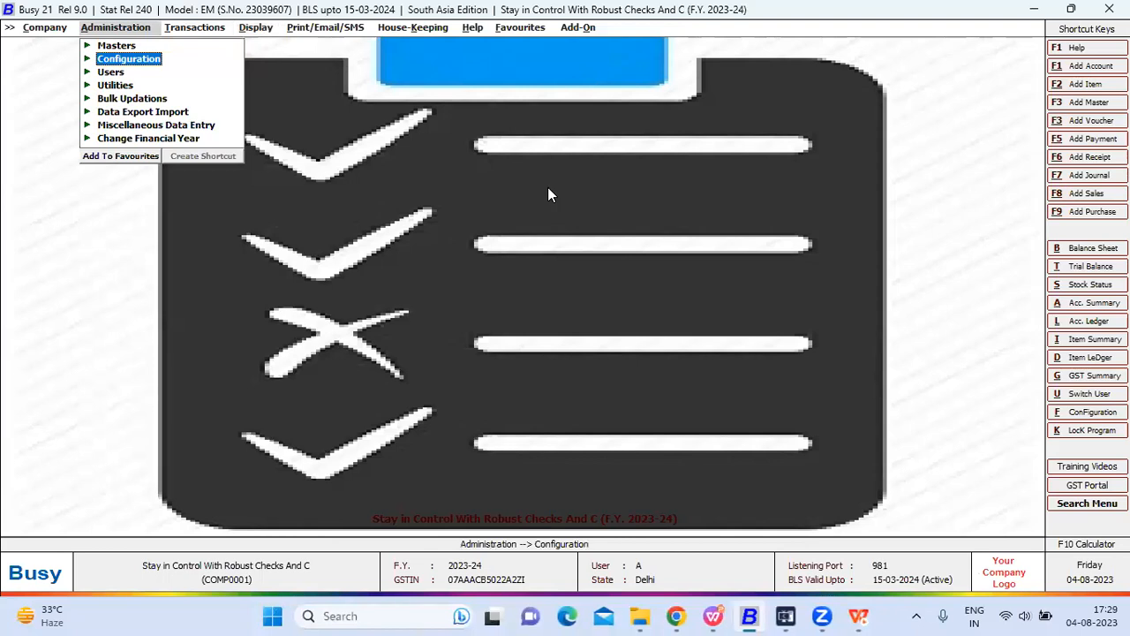
key(Return)
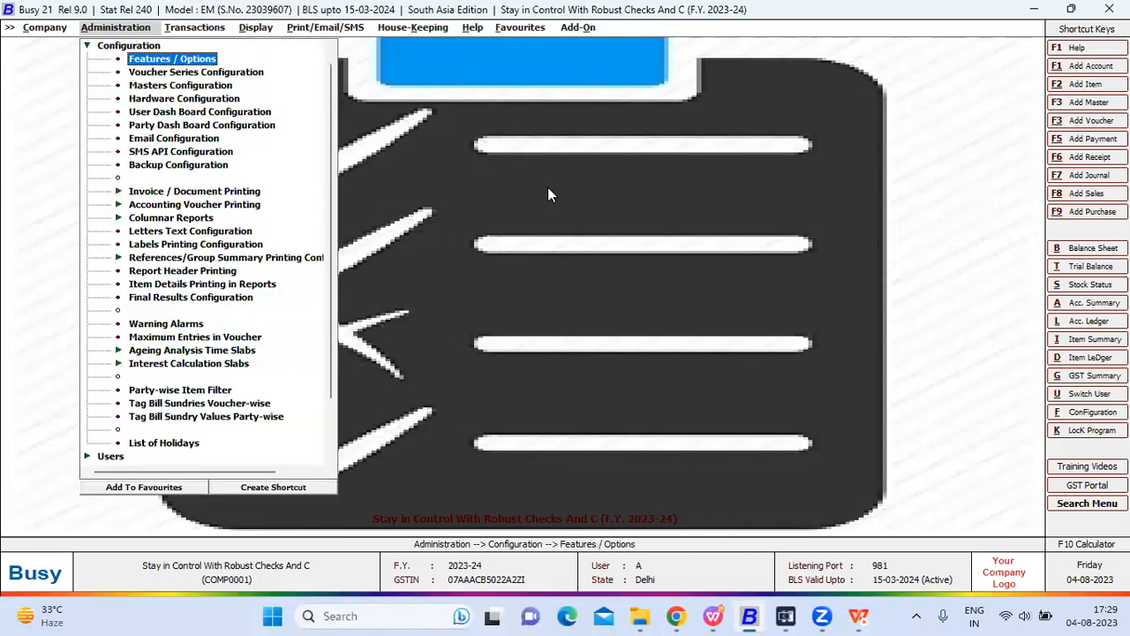
key(Return)
key(Up)
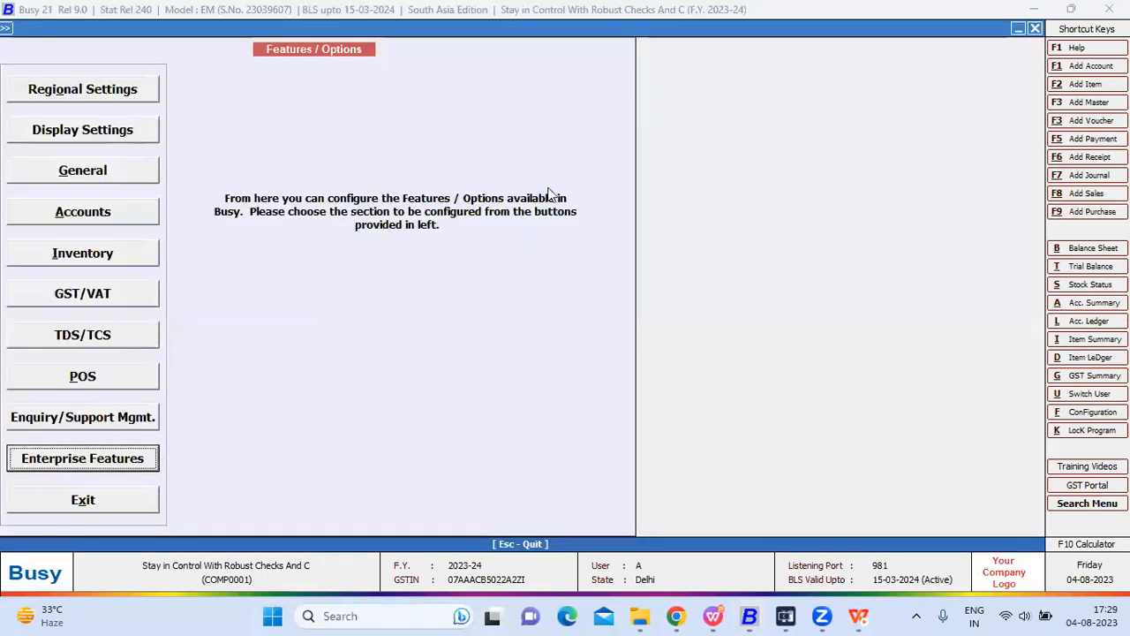
key(Return)
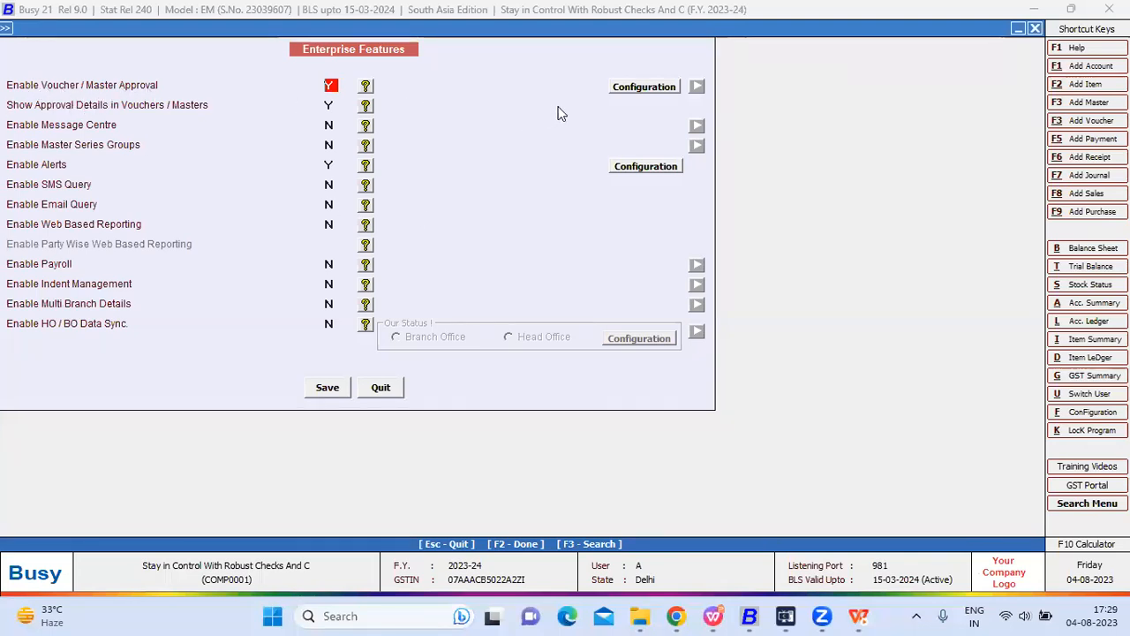
click(632, 89)
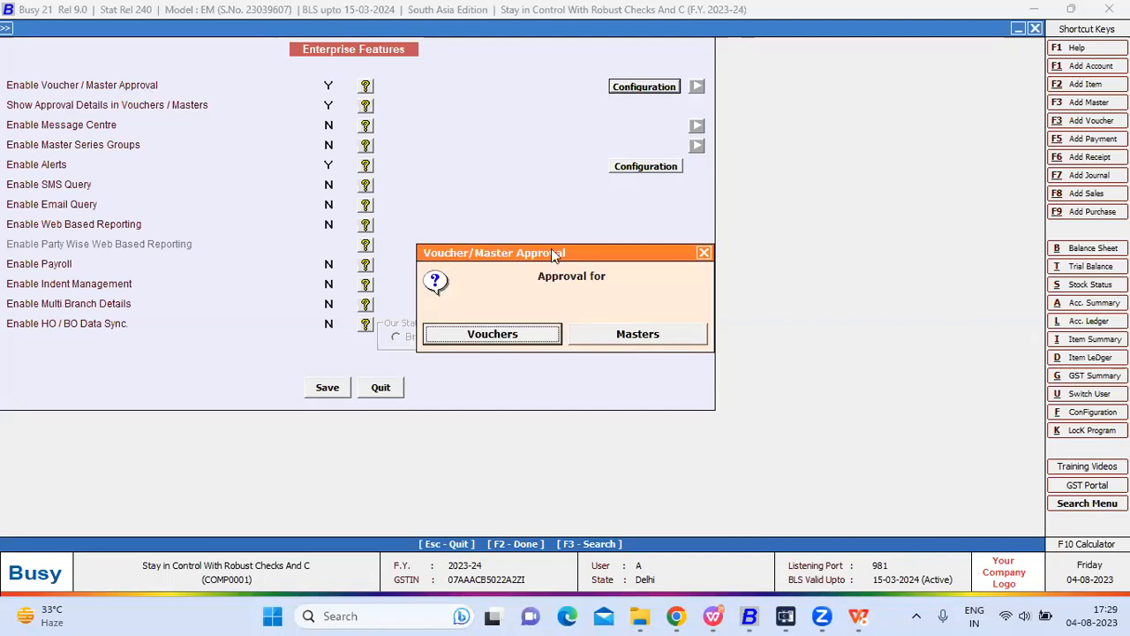
click(541, 334)
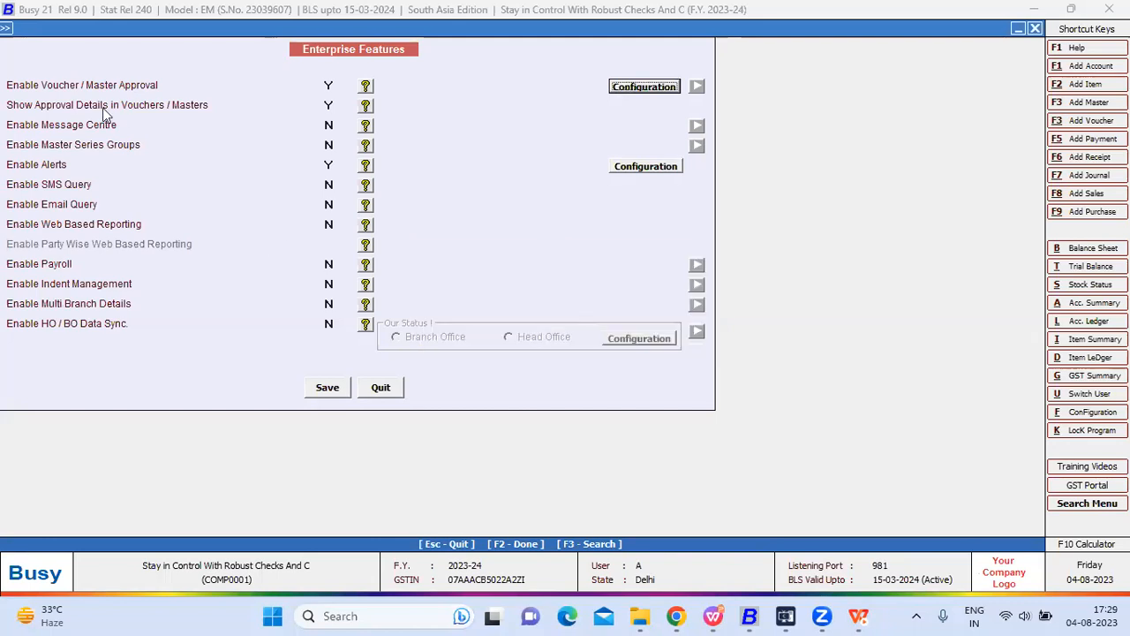
key(Return)
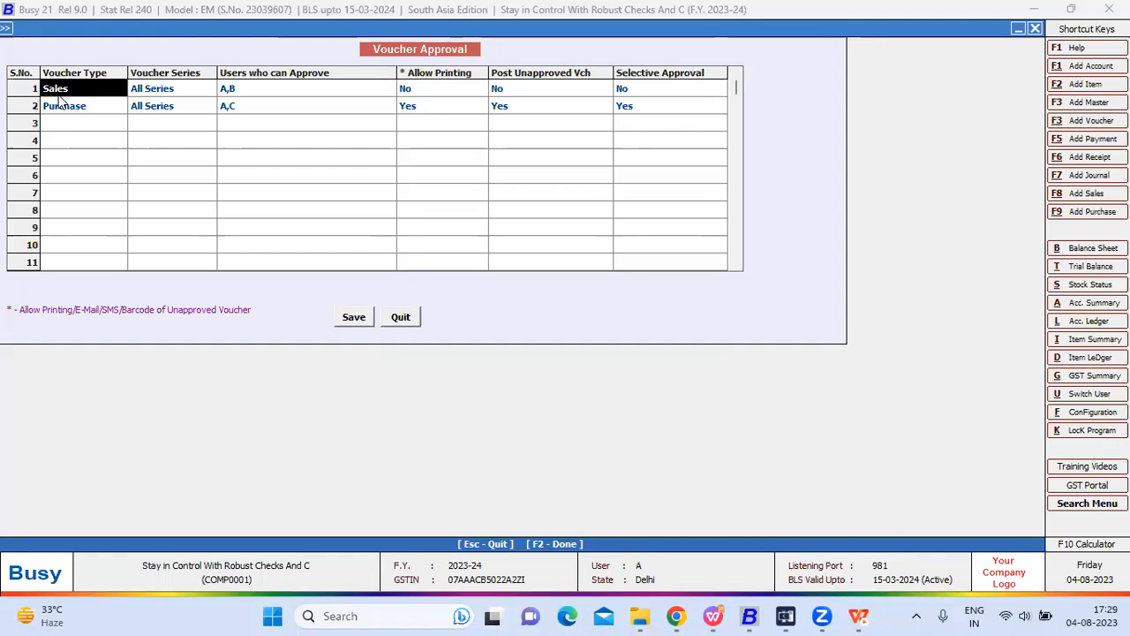
key(Return)
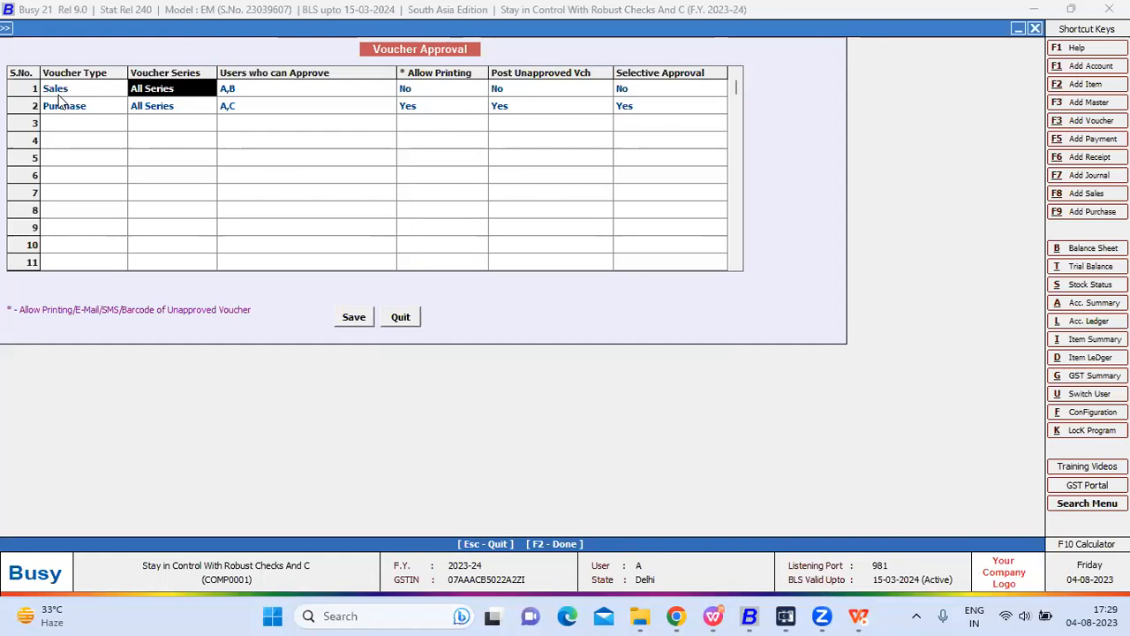
key(Return)
key(Left)
key(space)
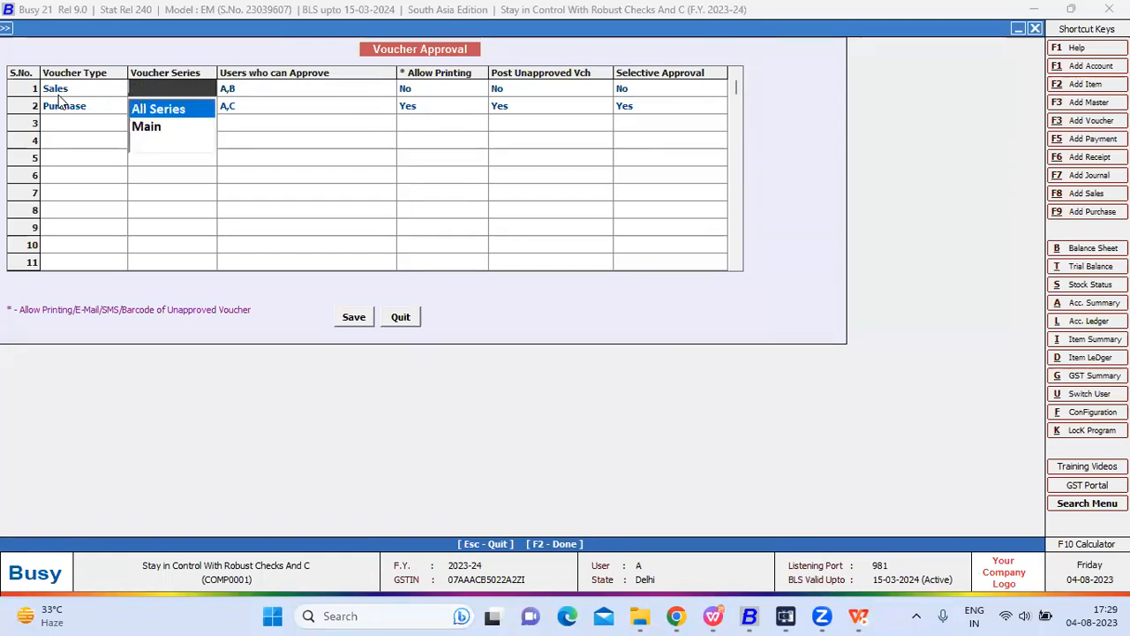
key(Down)
key(Return)
key(Left)
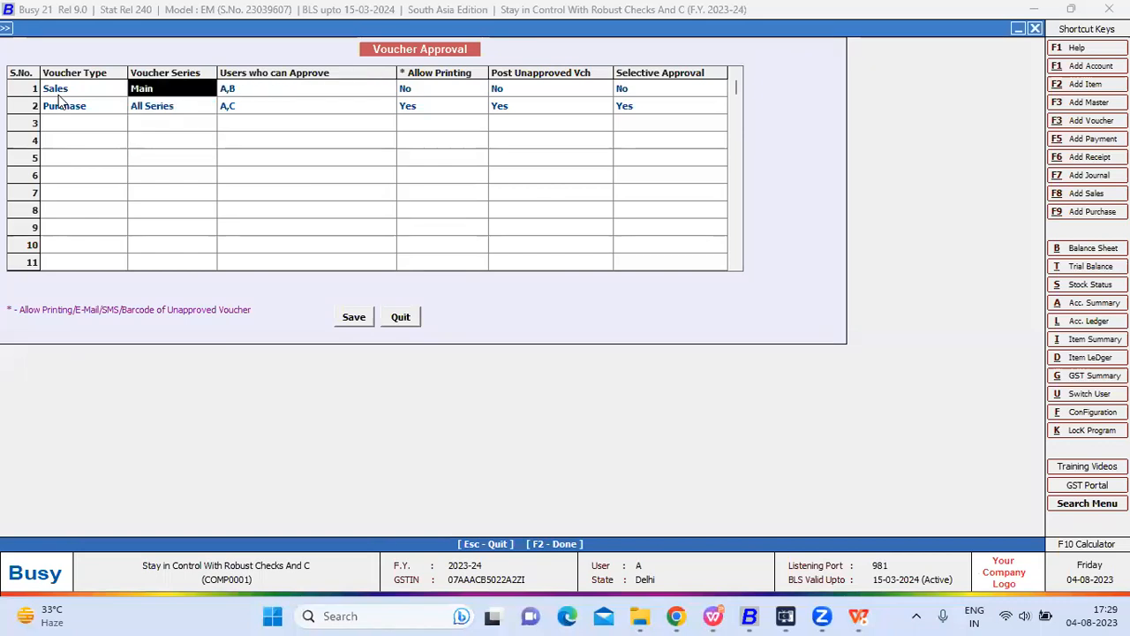
key(Return)
key(Left)
key(space)
key(Up)
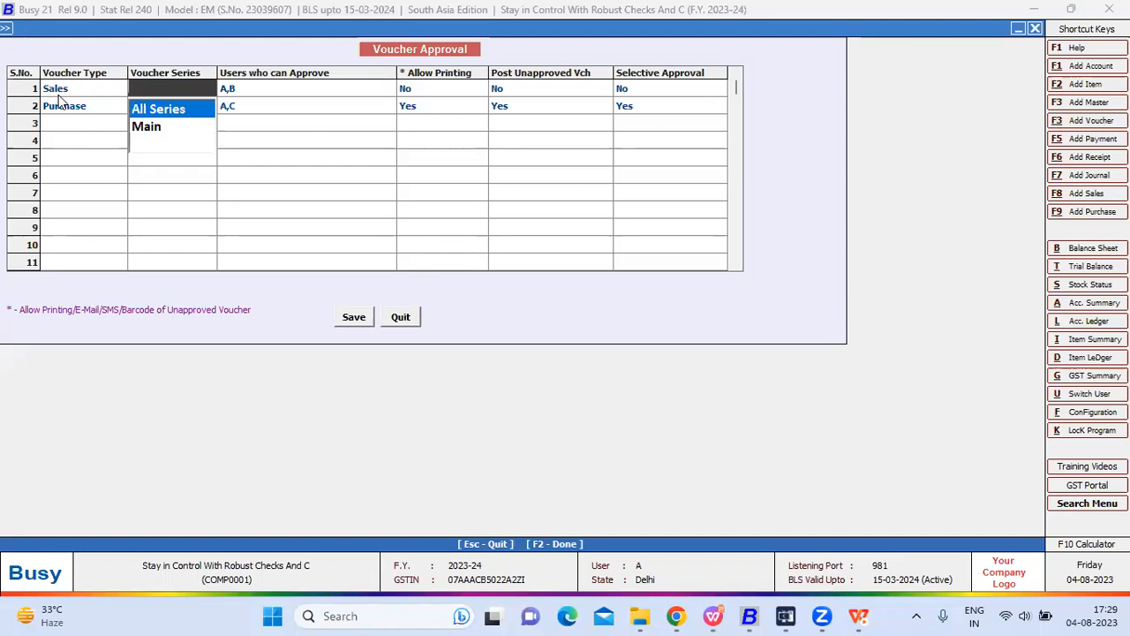
key(Return)
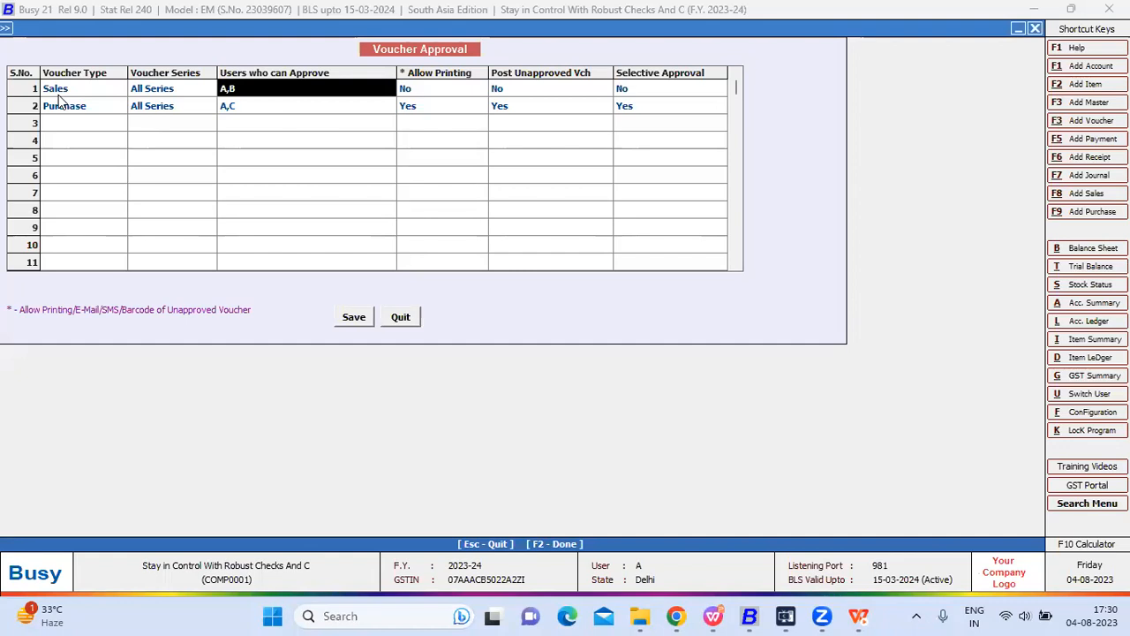
key(Down)
key(Down)
- Add a trial Purchase Order rule with approver A, then delete it
key(Left)
key(Left)
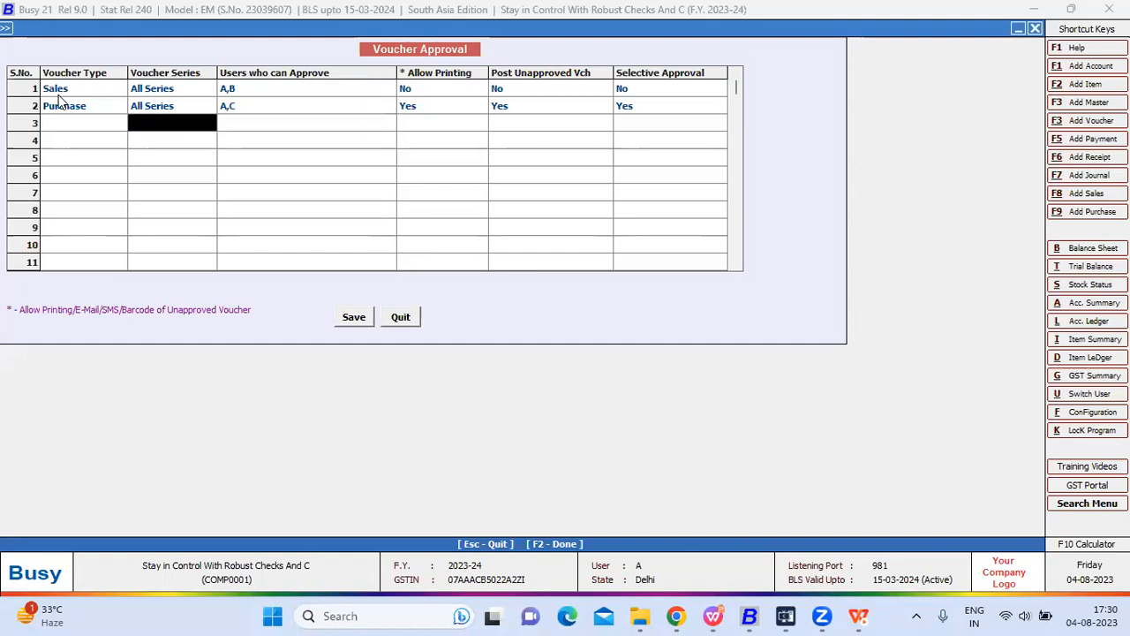
text(p)
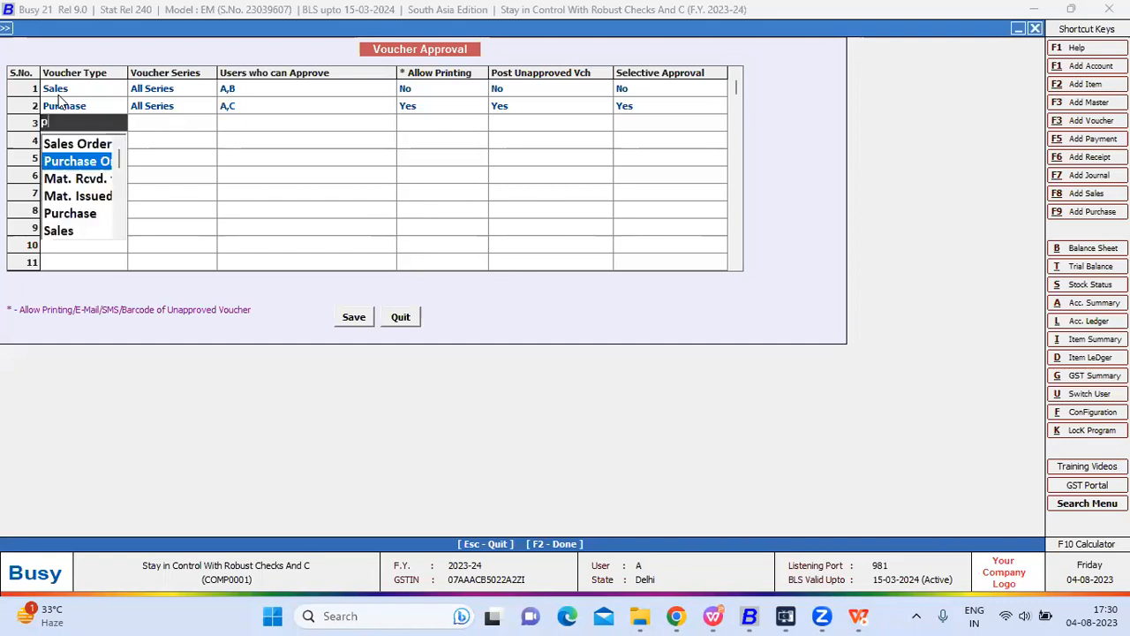
key(Return)
key(Return)
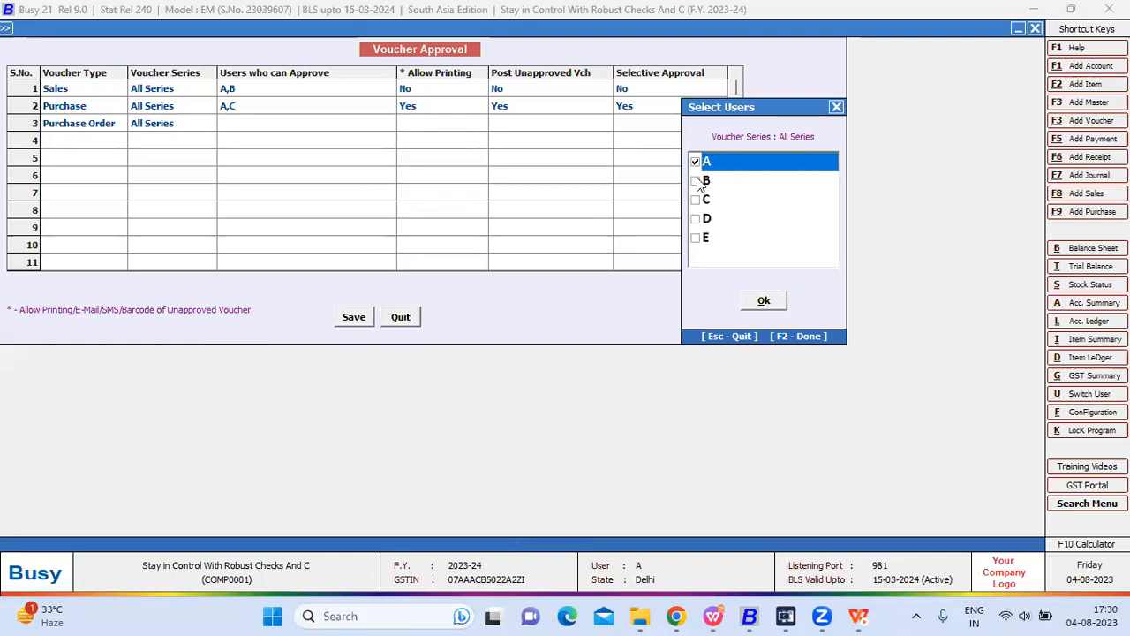
click(764, 302)
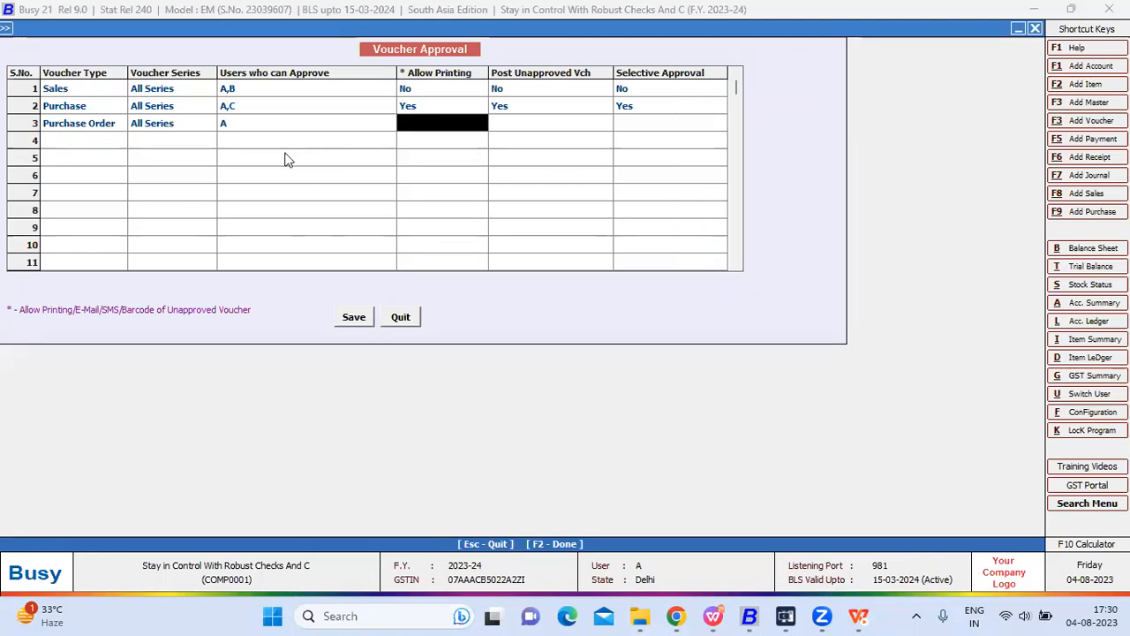
click(112, 125)
key(F9)
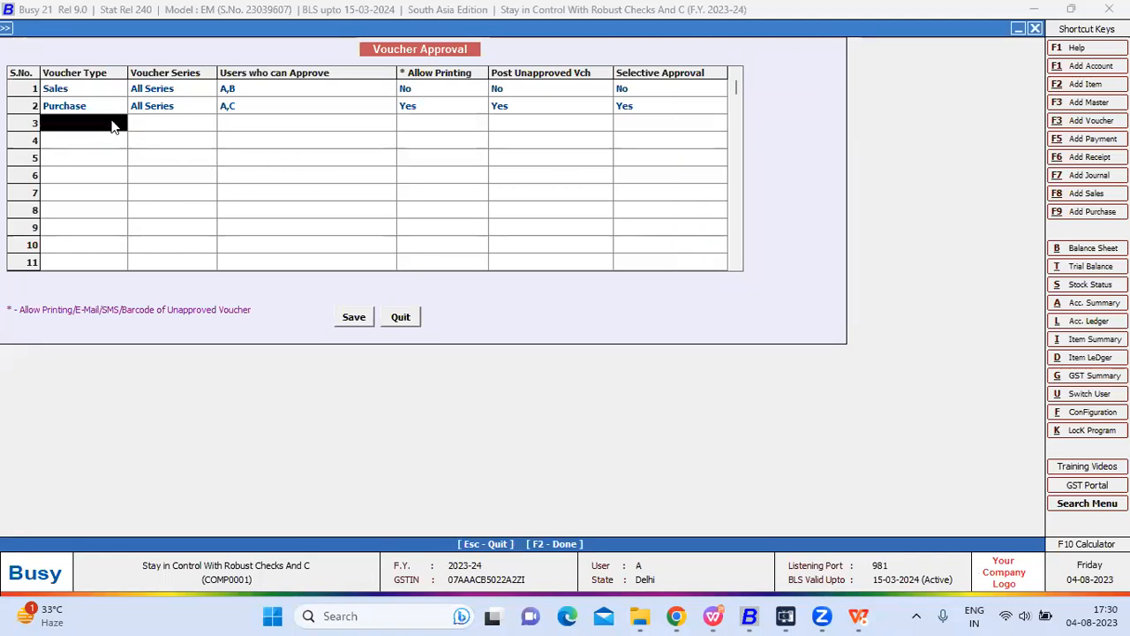
- Check the Sales rule's Allow Printing, Post Unapproved Vch and Selective Approval values
click(434, 97)
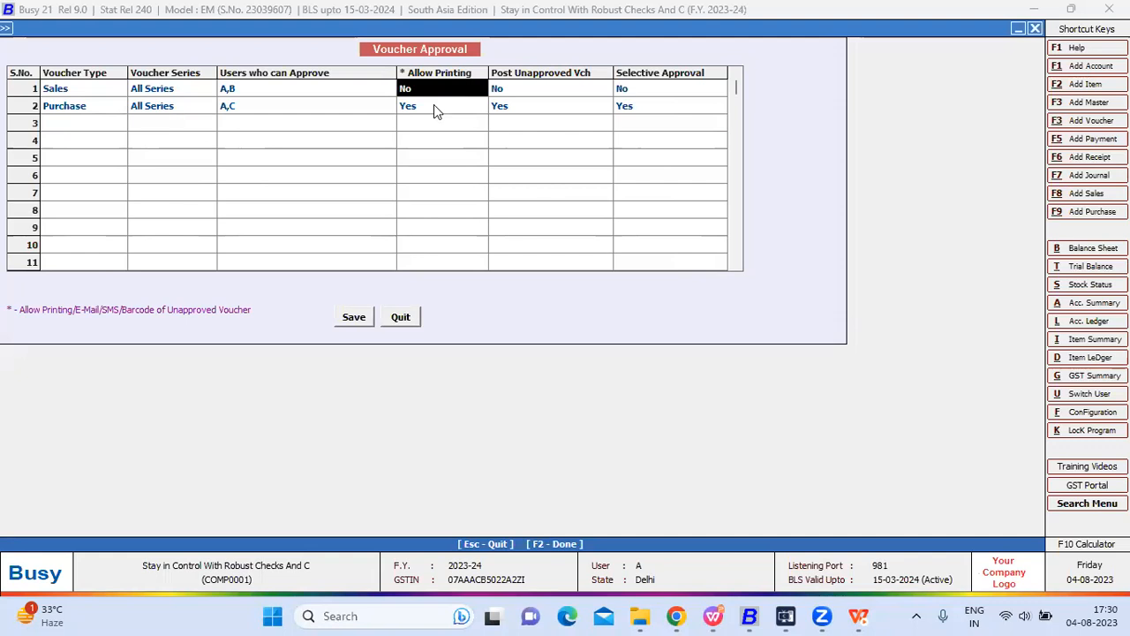
click(521, 92)
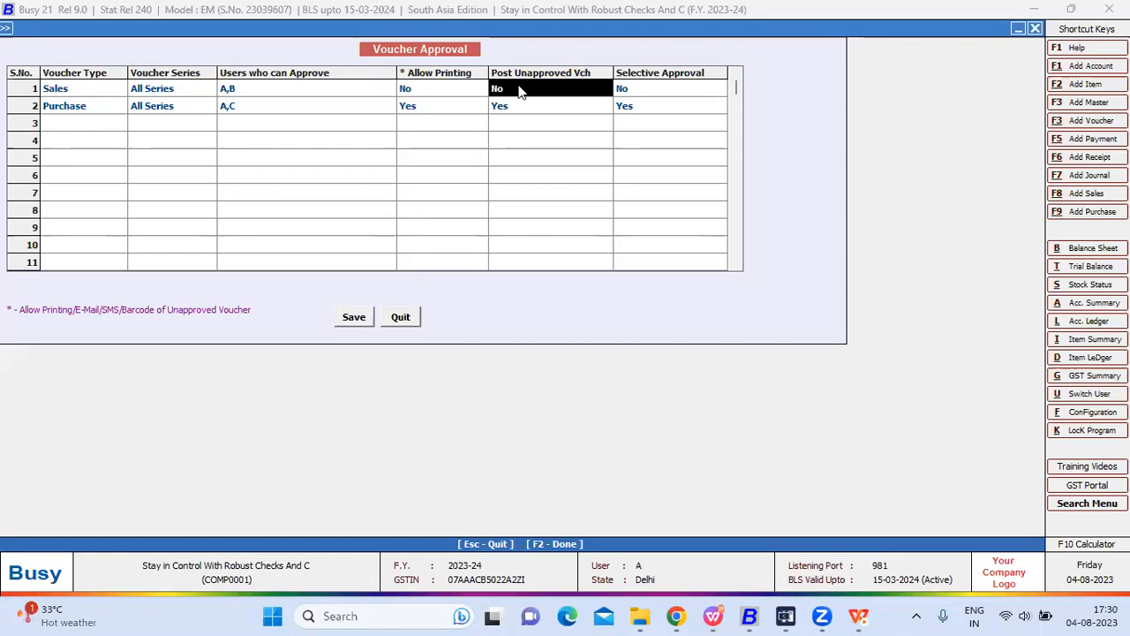
key(Return)
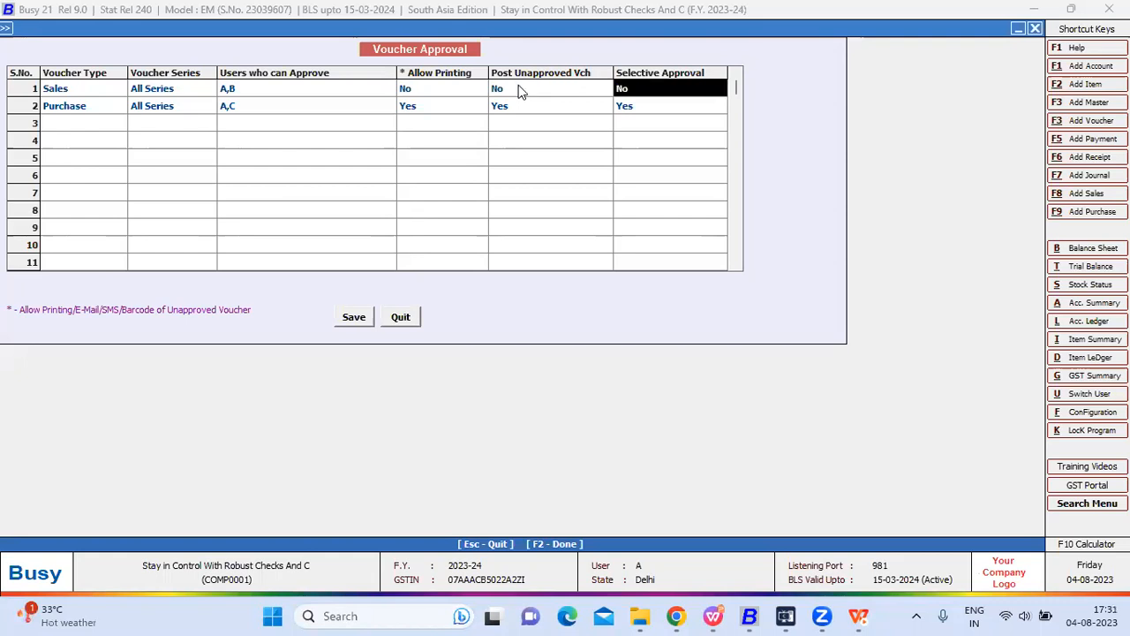
key(Return)
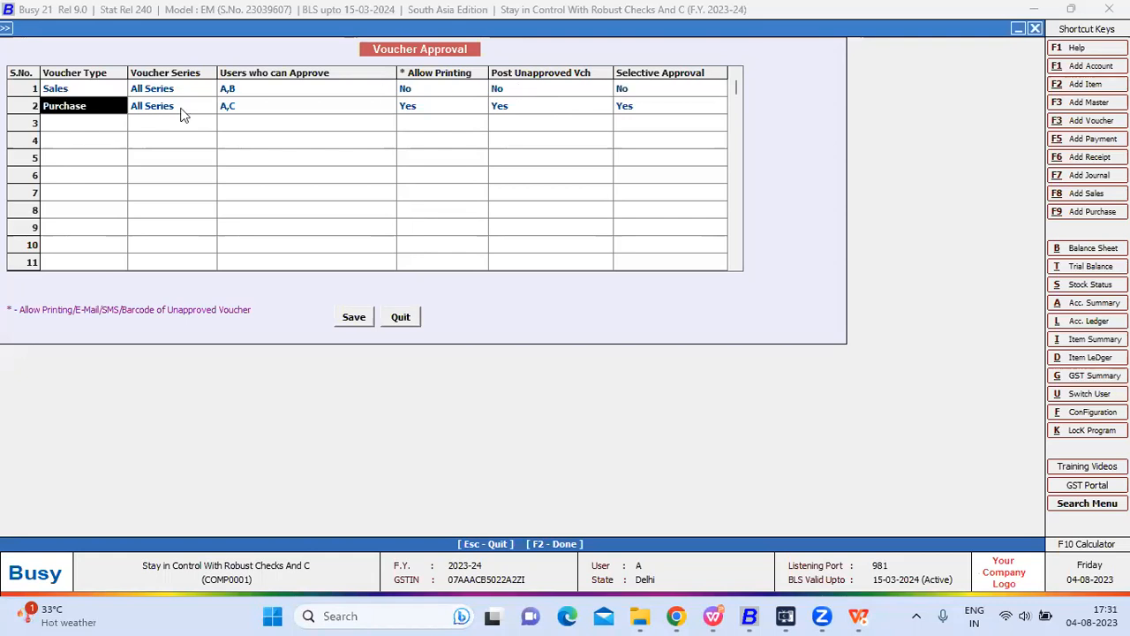
- Add row 3: Purchase Order, All Series, approver A, printing Yes, posting Yes, Selective Approval Yes
click(95, 129)
text(pu)
key(Return)
key(Return)
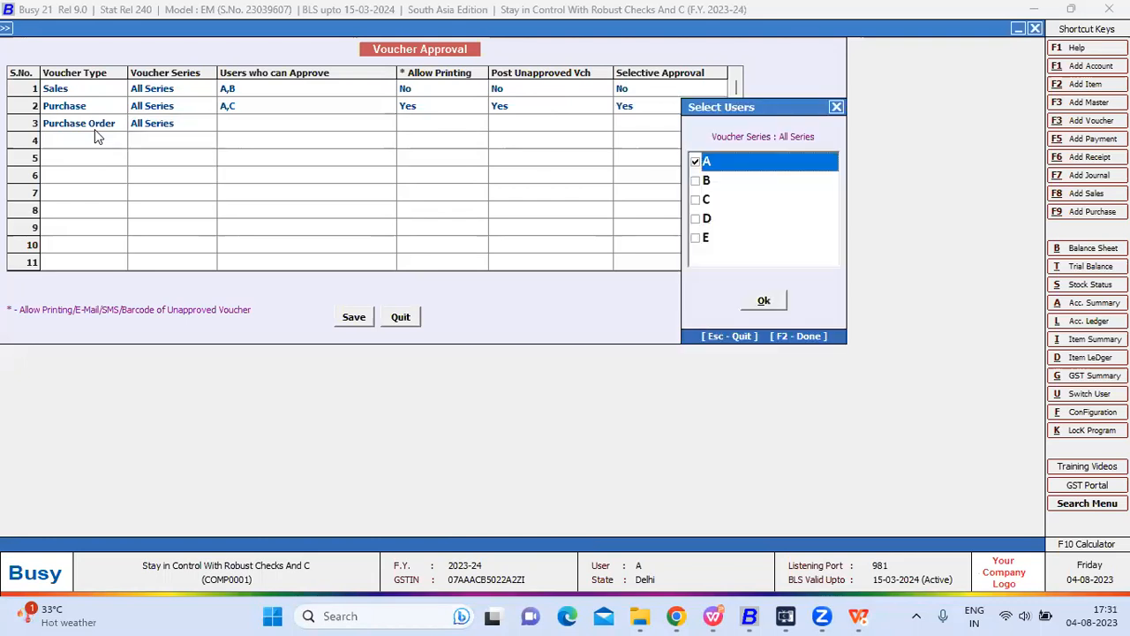
click(761, 300)
text(y)
key(Return)
text(y)
key(Return)
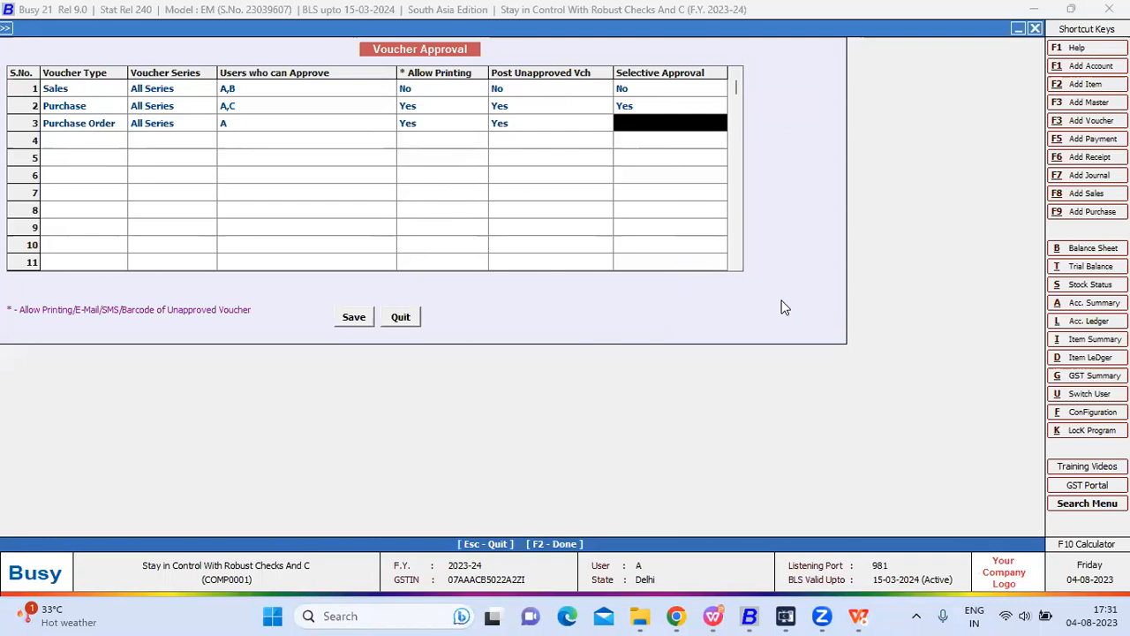
text(y)
key(Return)
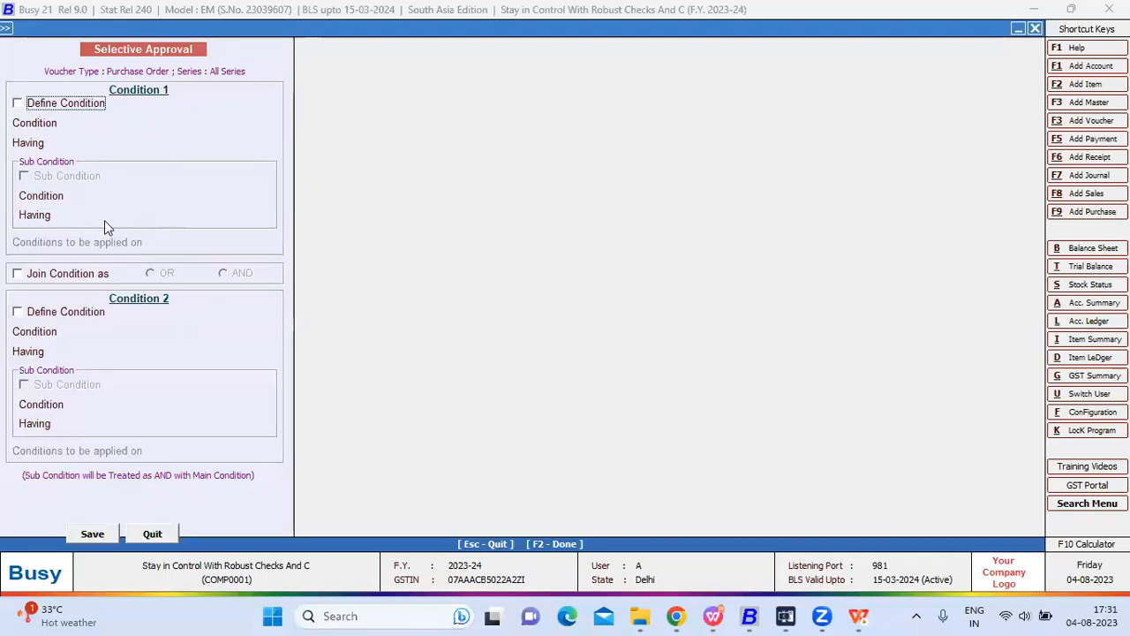
- Define Condition 1 as Party having Busy Infotech Pvt. Ltd., then return to the approval grid
click(85, 106)
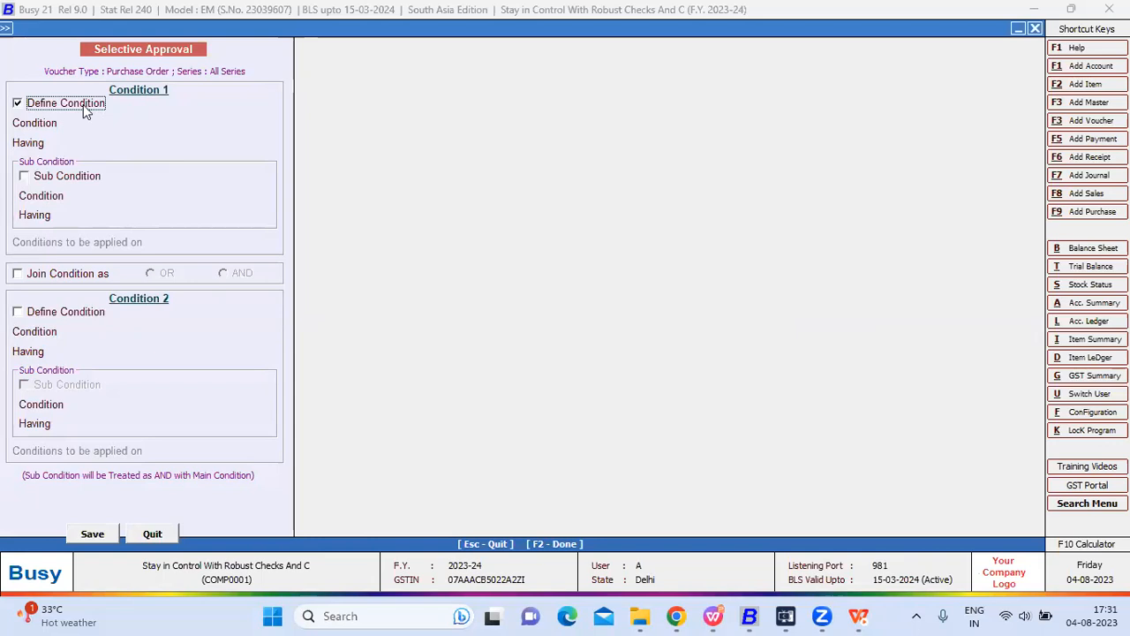
click(124, 118)
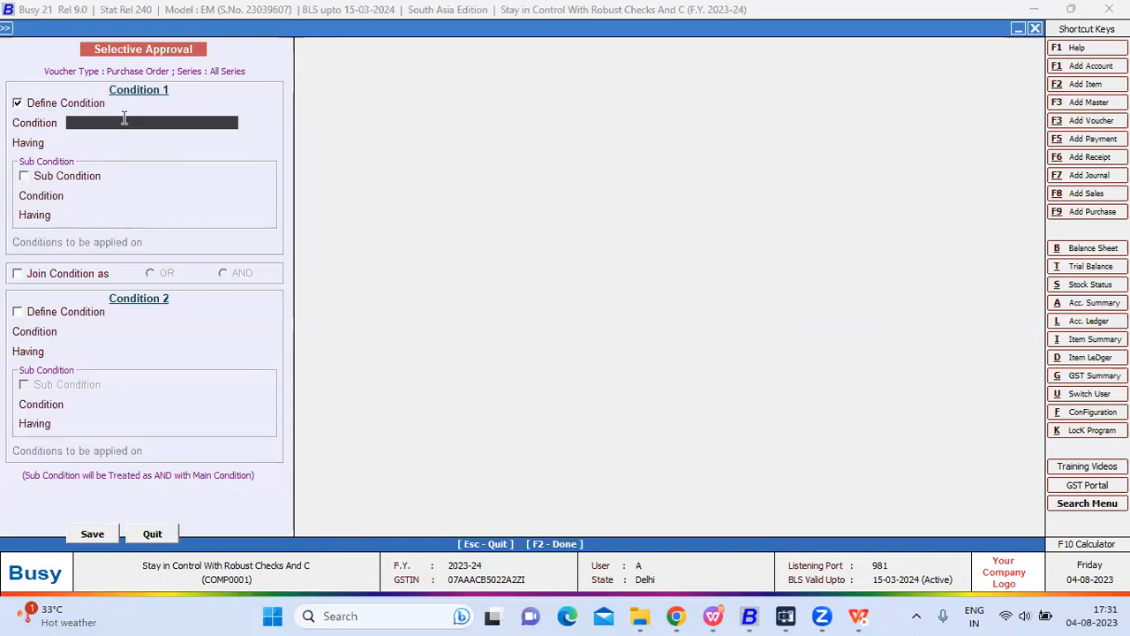
key(space)
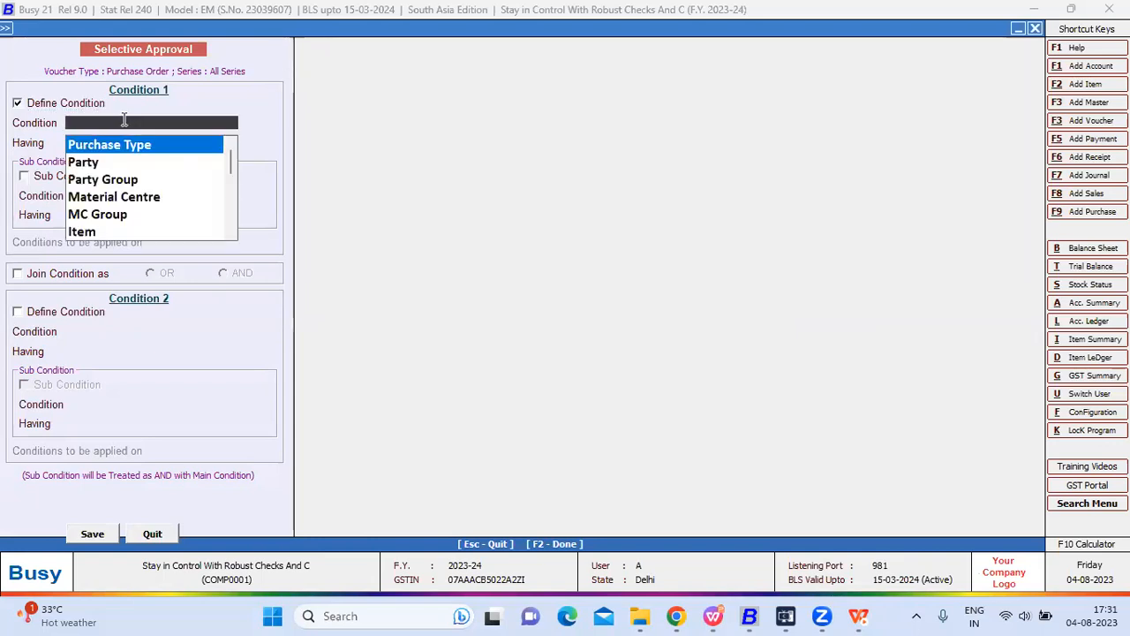
text(pa)
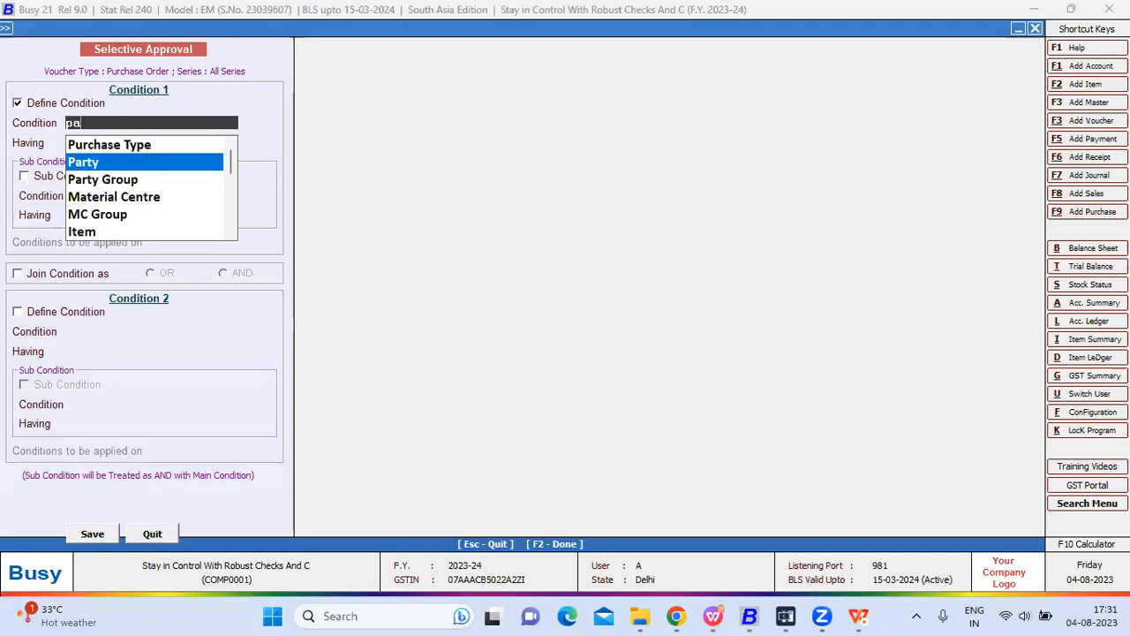
key(Return)
text(bus)
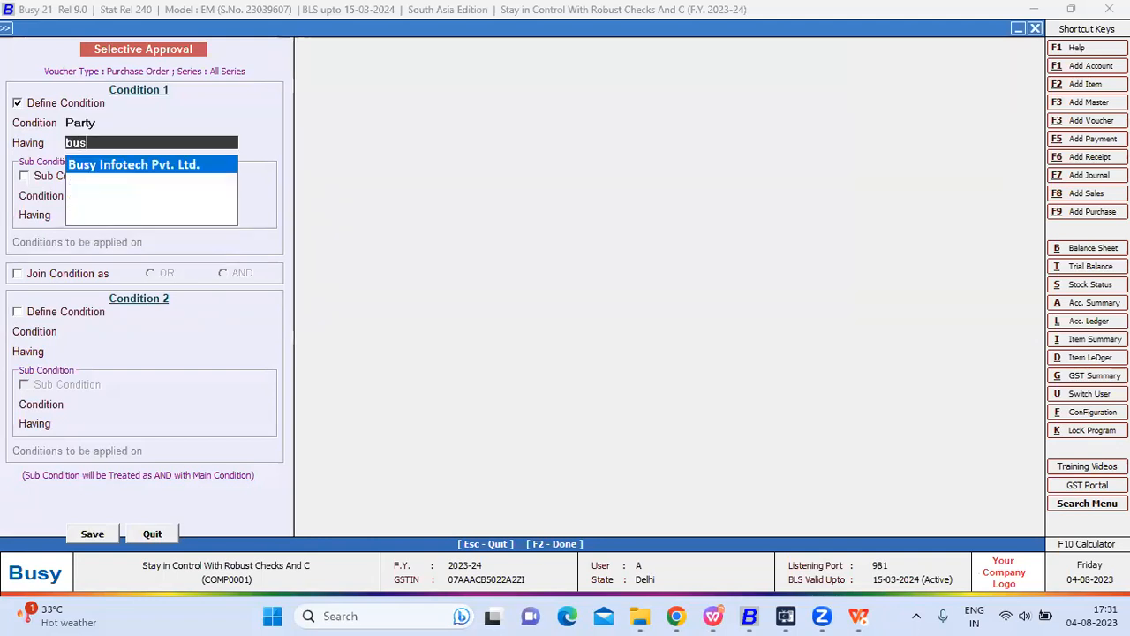
key(Return)
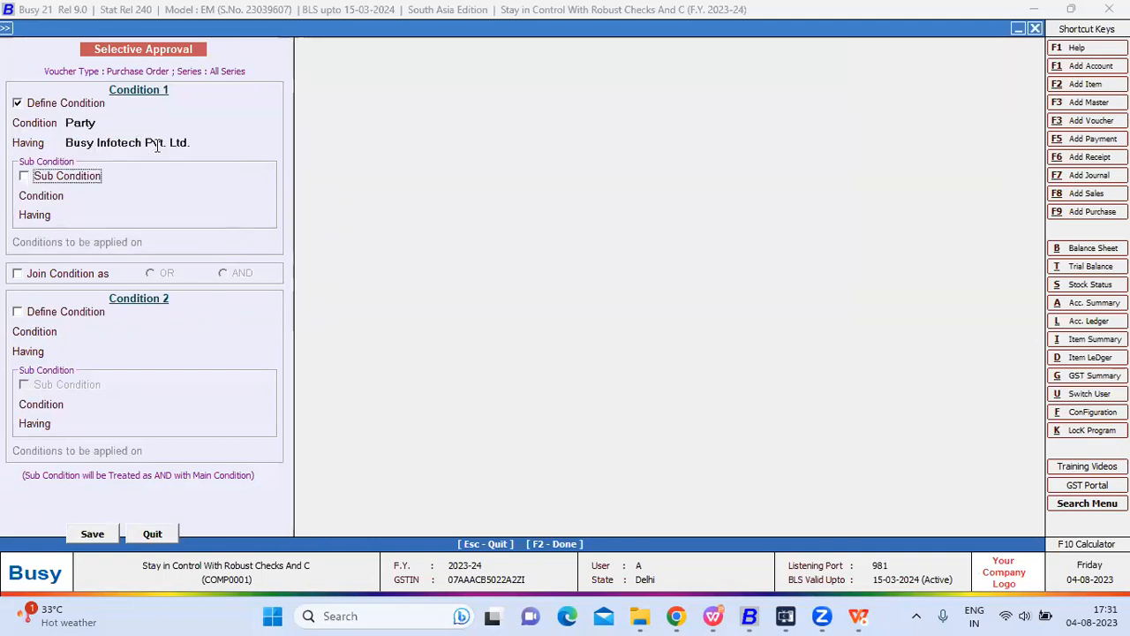
click(192, 141)
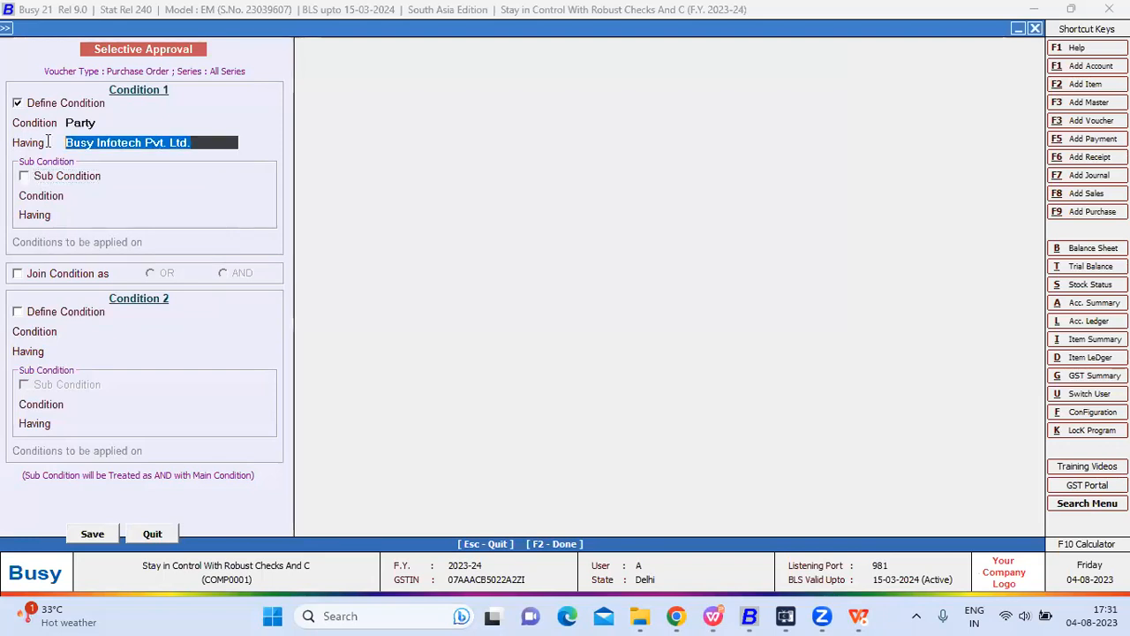
click(111, 122)
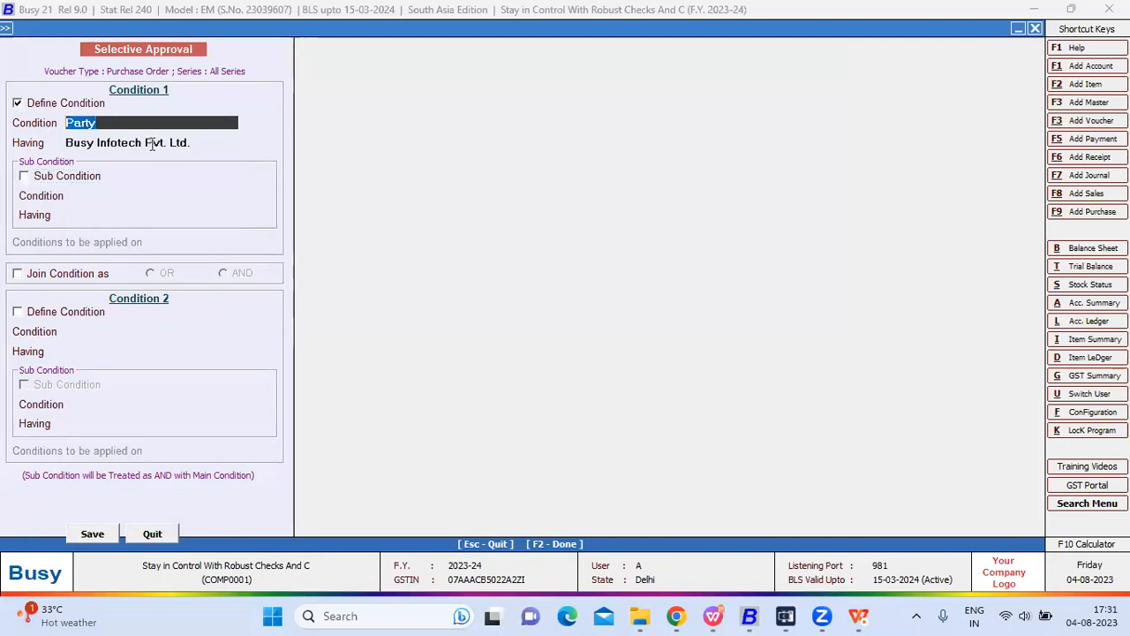
click(194, 142)
click(117, 122)
click(205, 143)
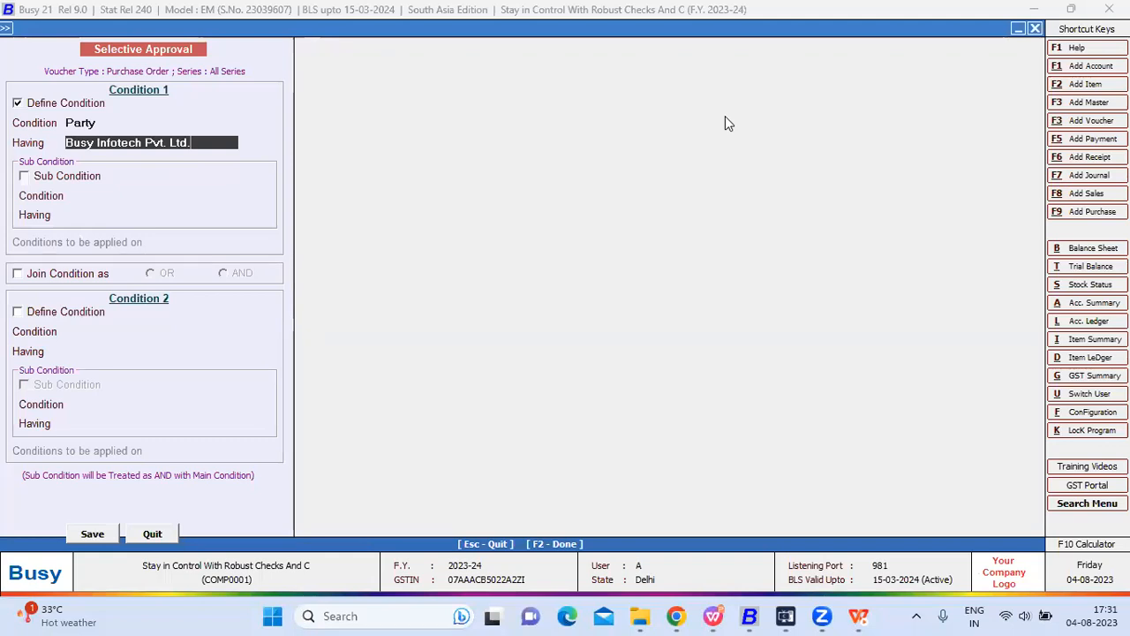
key(Escape)
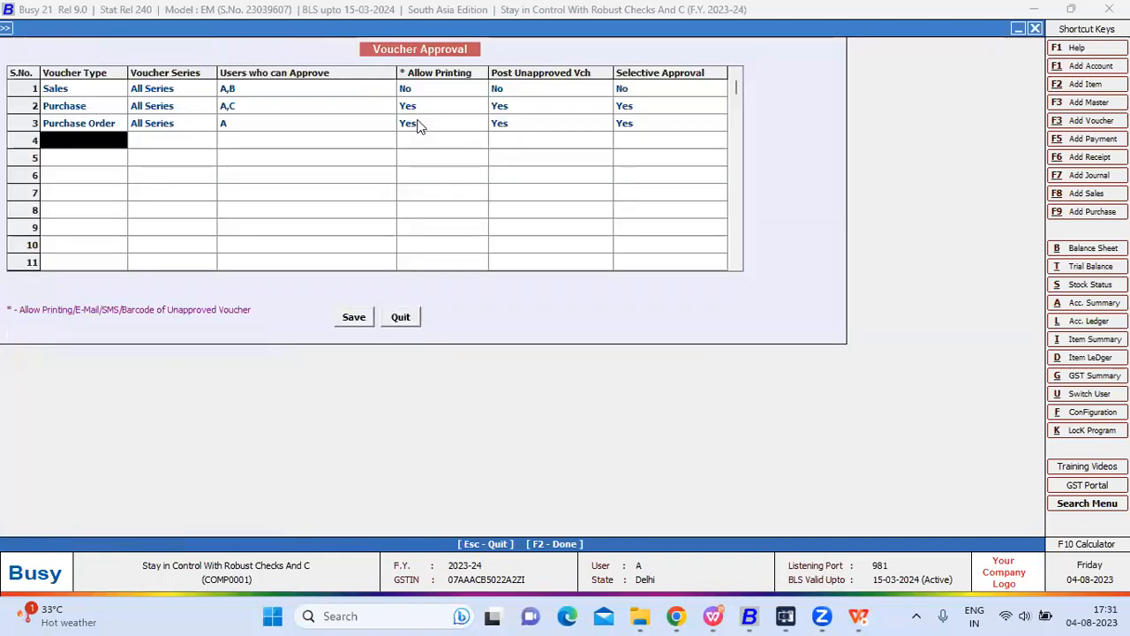
- Delete the Purchase Order approval rule in row 3 and close the approval table
click(123, 126)
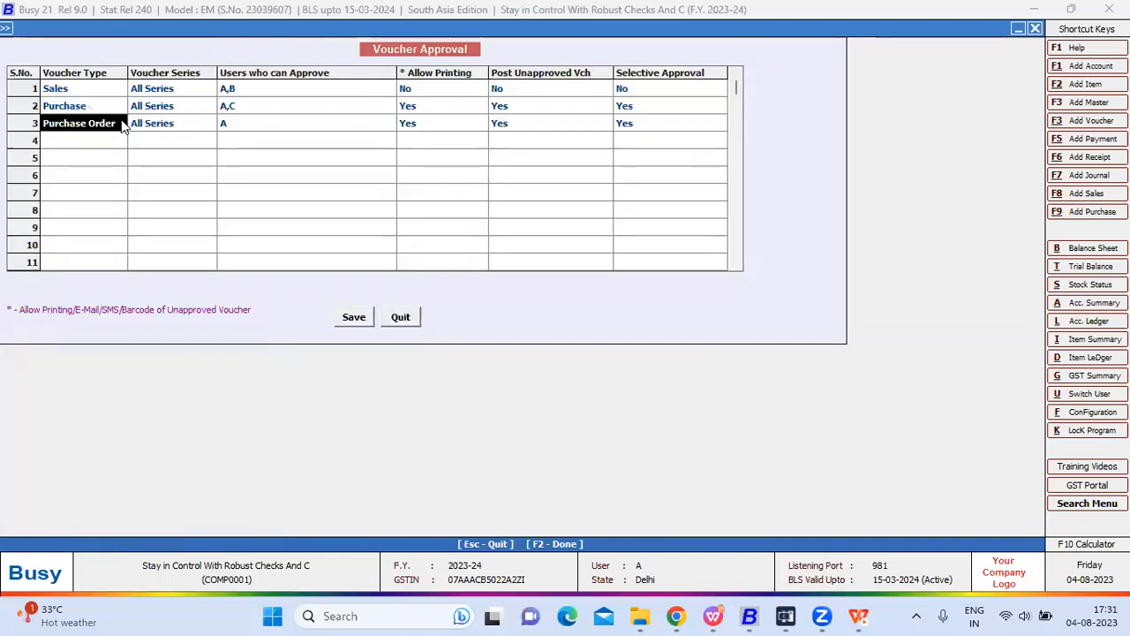
key(F9)
key(F2)
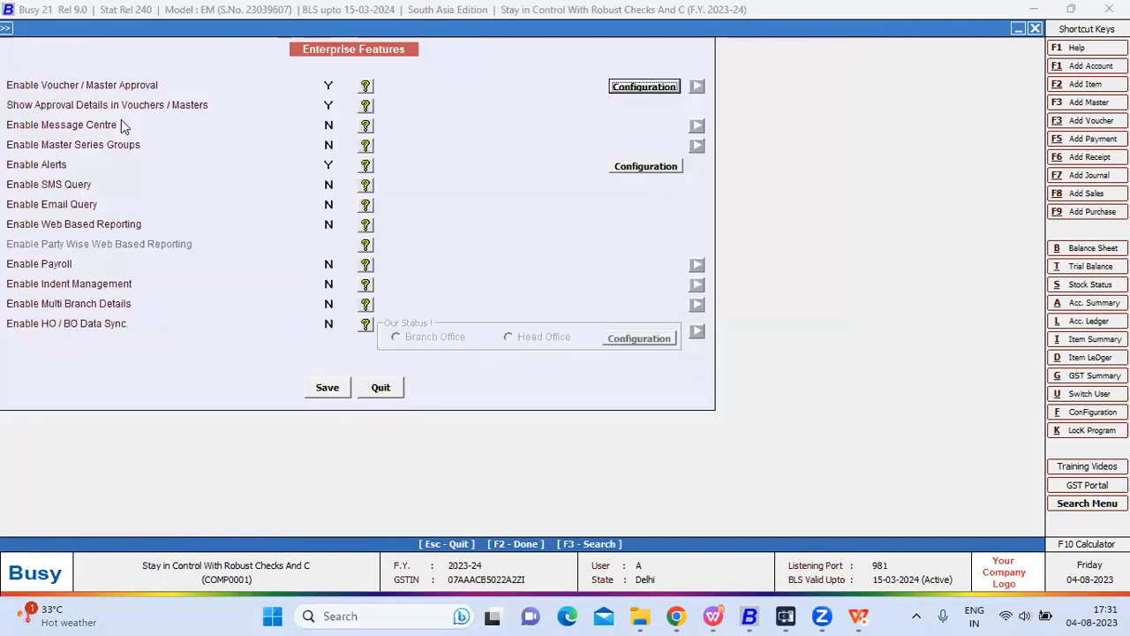
- Reopen the voucher approval rules to confirm only Sales and Purchase remain, then return to Features / Options
click(646, 86)
click(537, 331)
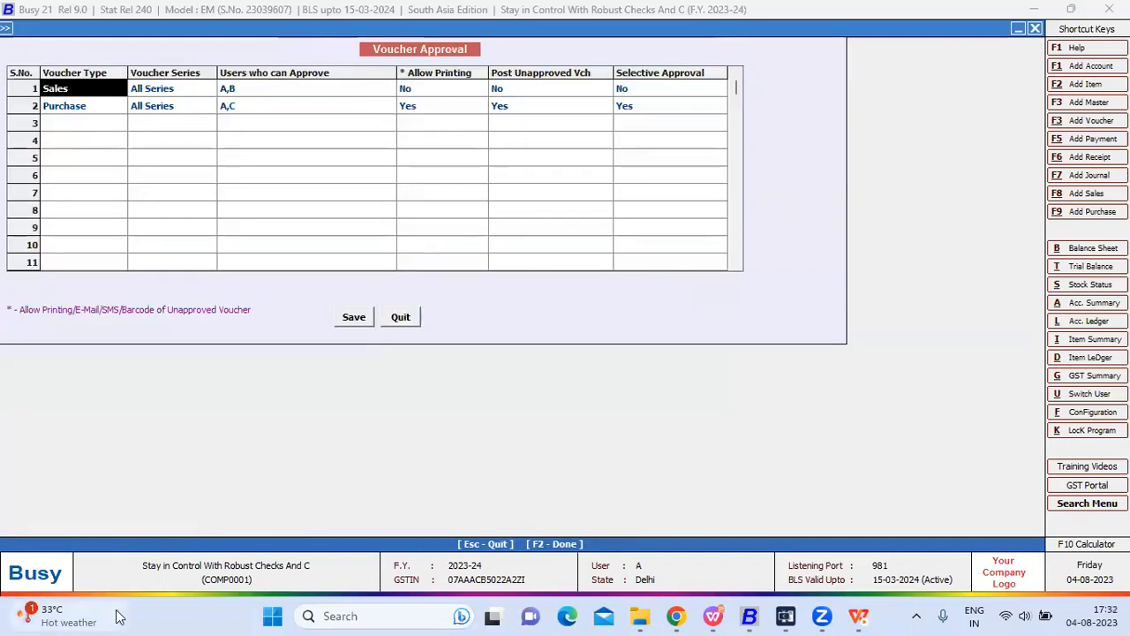
mouse_move(119, 617)
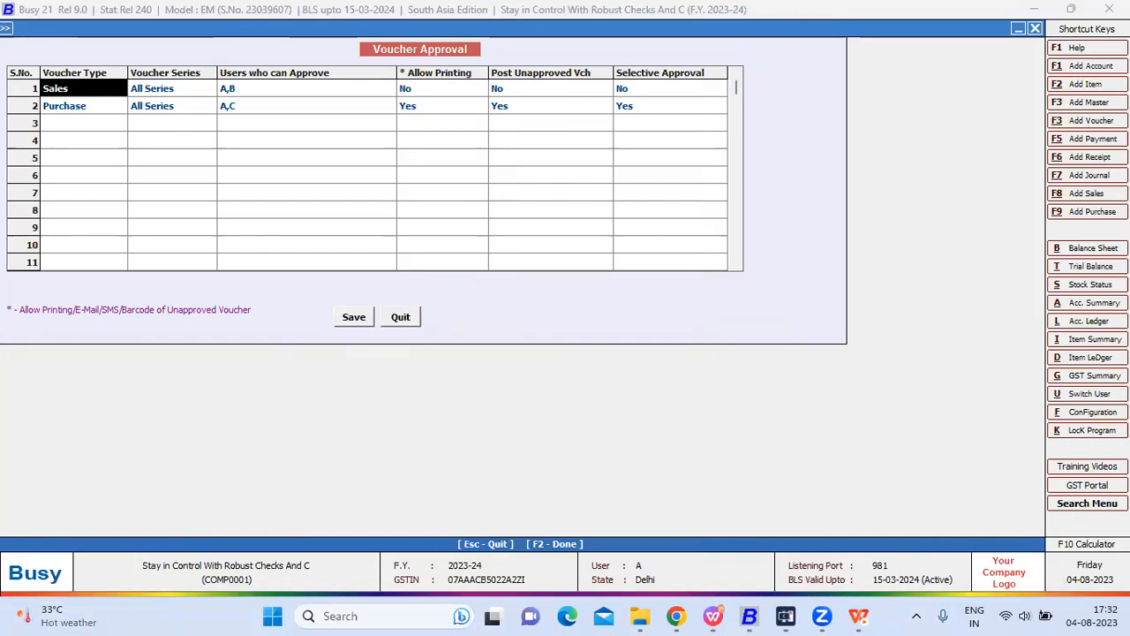
key(Escape)
key(Escape)
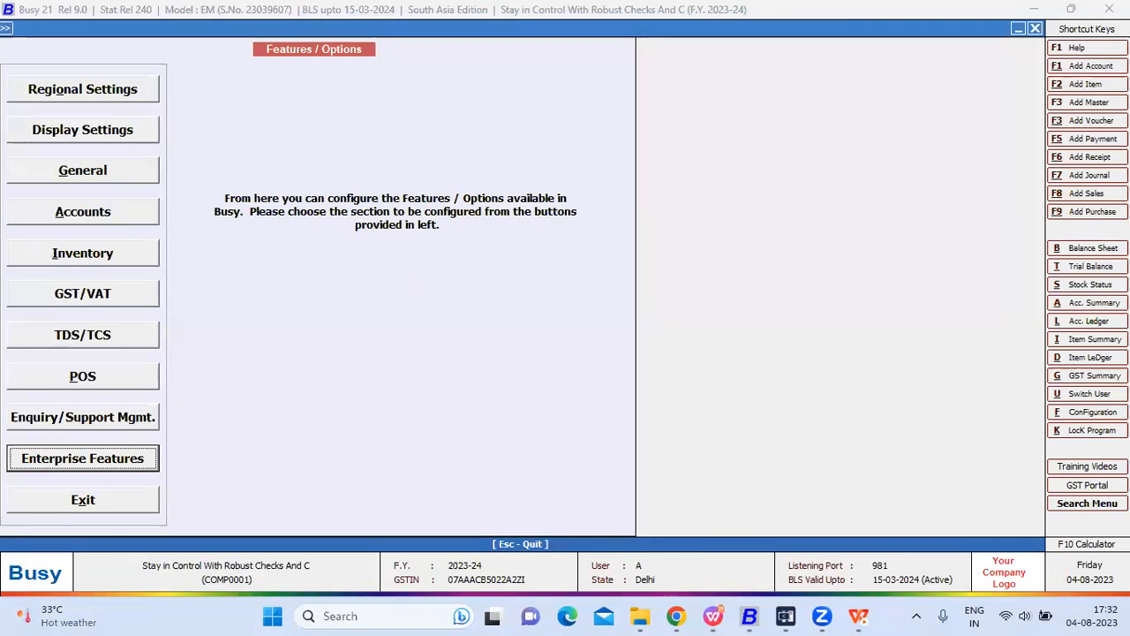
- Close the company and reopen it as user C, declining the approved/rejected entries prompt
key(Escape)
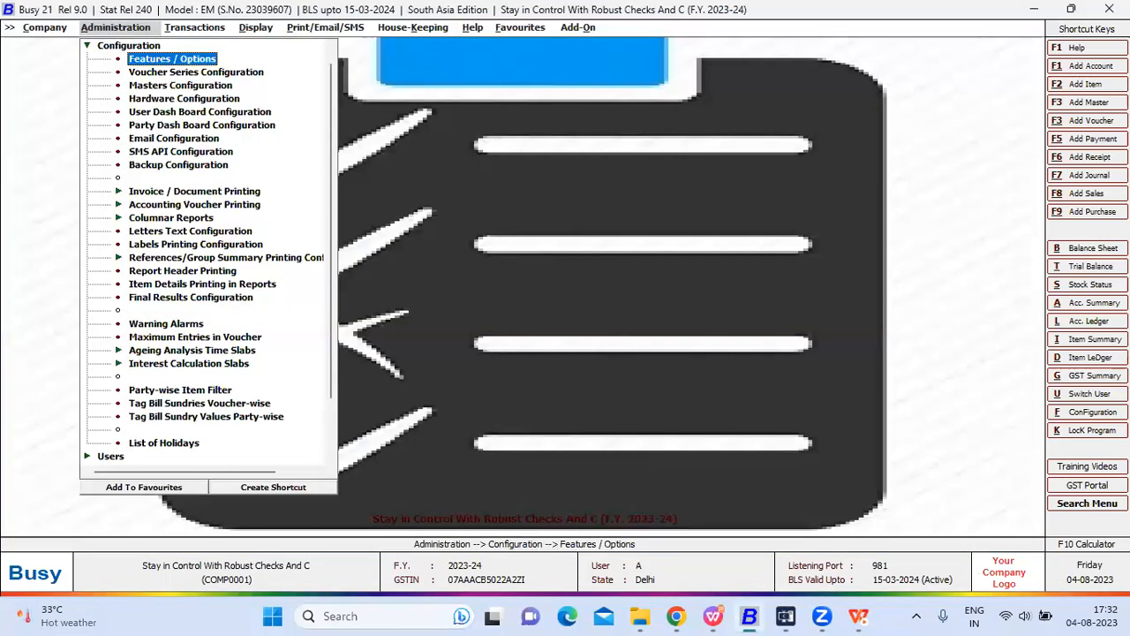
key(Left)
key(Return)
key(Return)
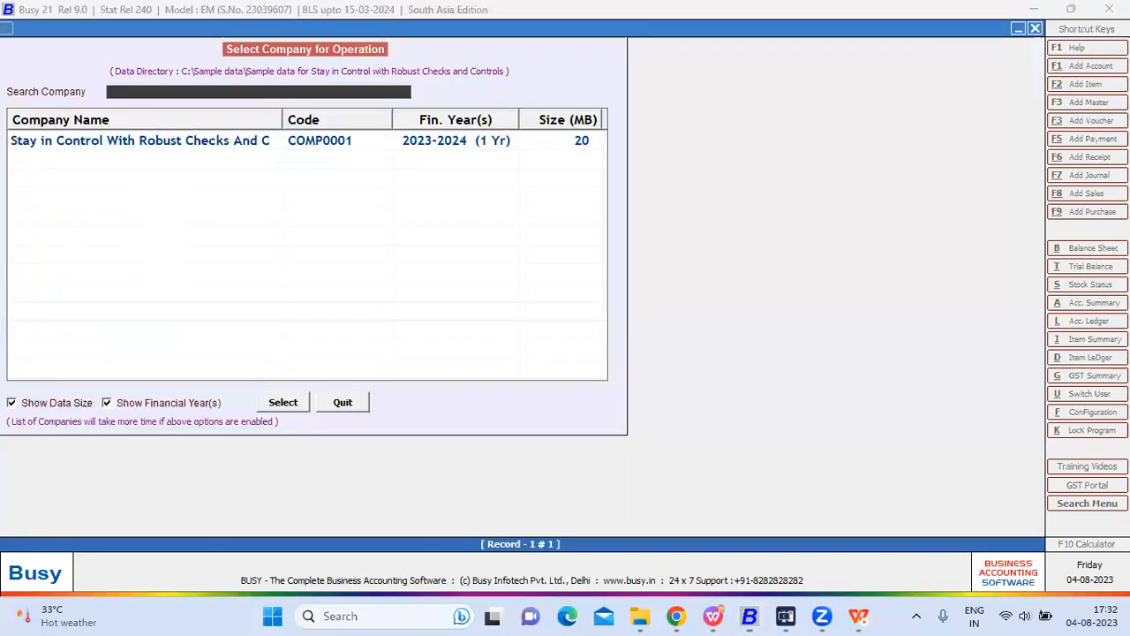
key(Return)
text(C)
key(Return)
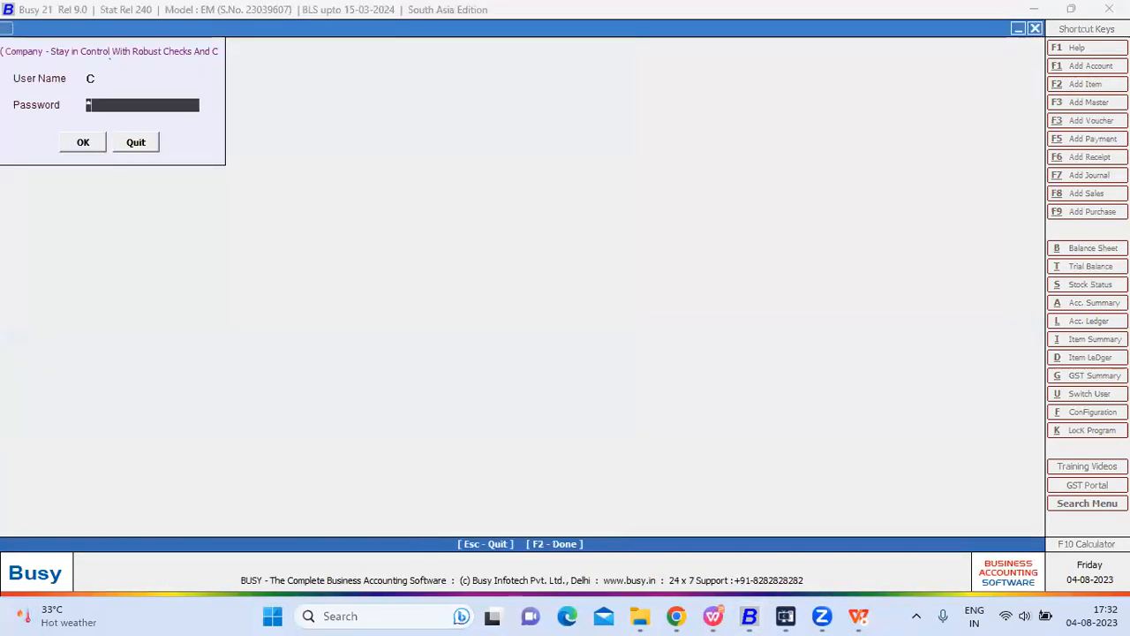
key(Return)
key(Return)
key(Right)
key(Return)
key(Right)
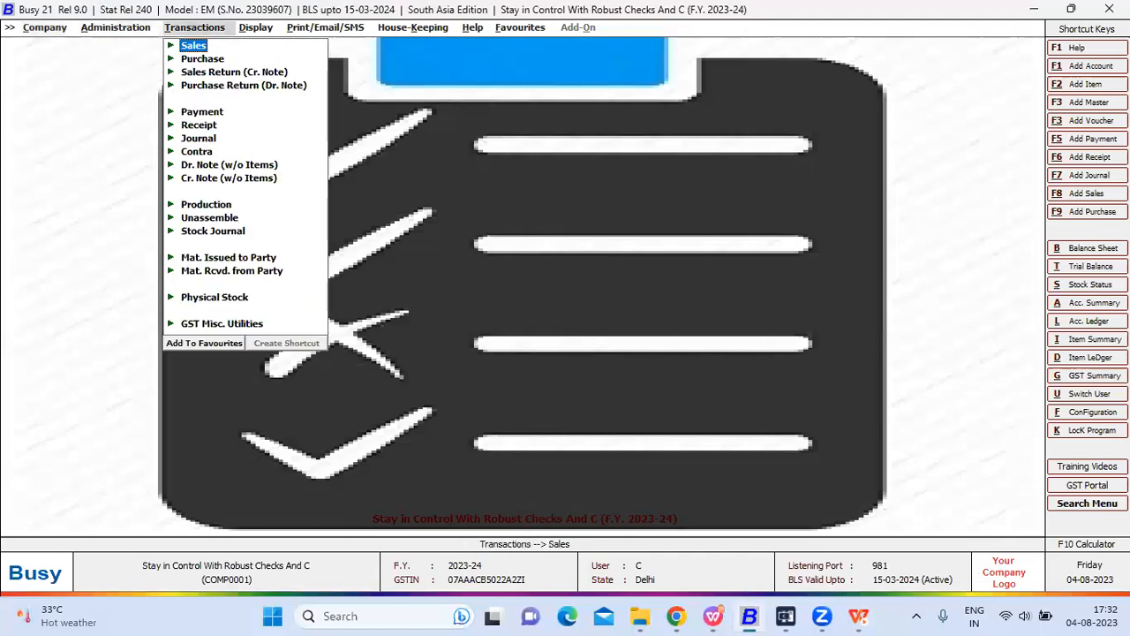
- Save a sales voucher for party ABC selling 1 A.C at 30,000.00, then close the company
key(Return)
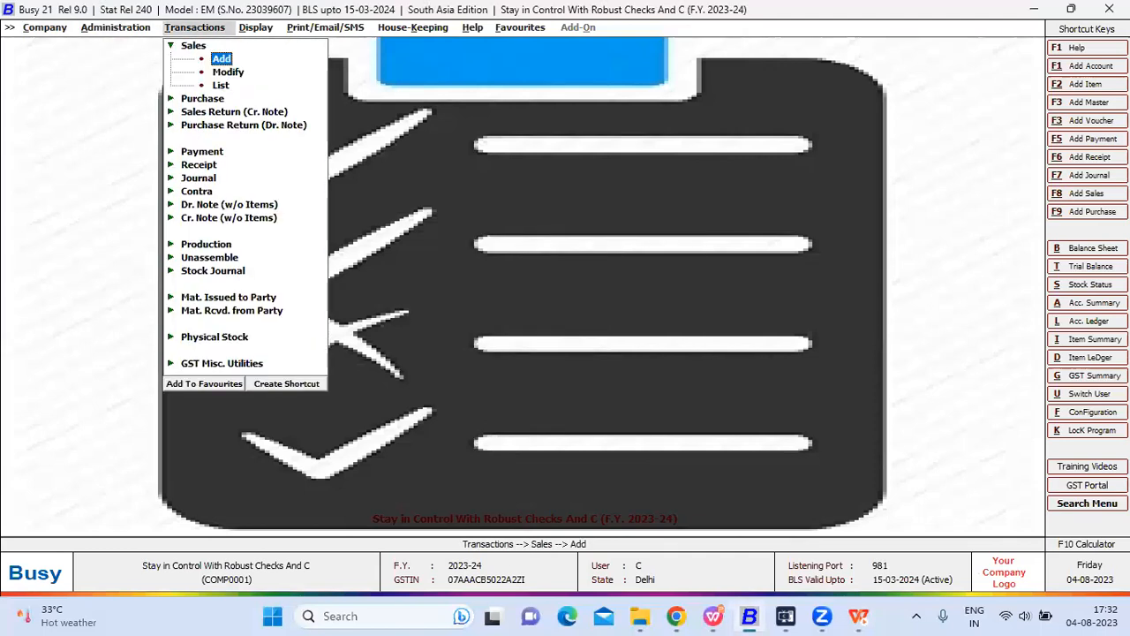
key(Return)
key(Return)
key(Return)
key(Return)
key(Return)
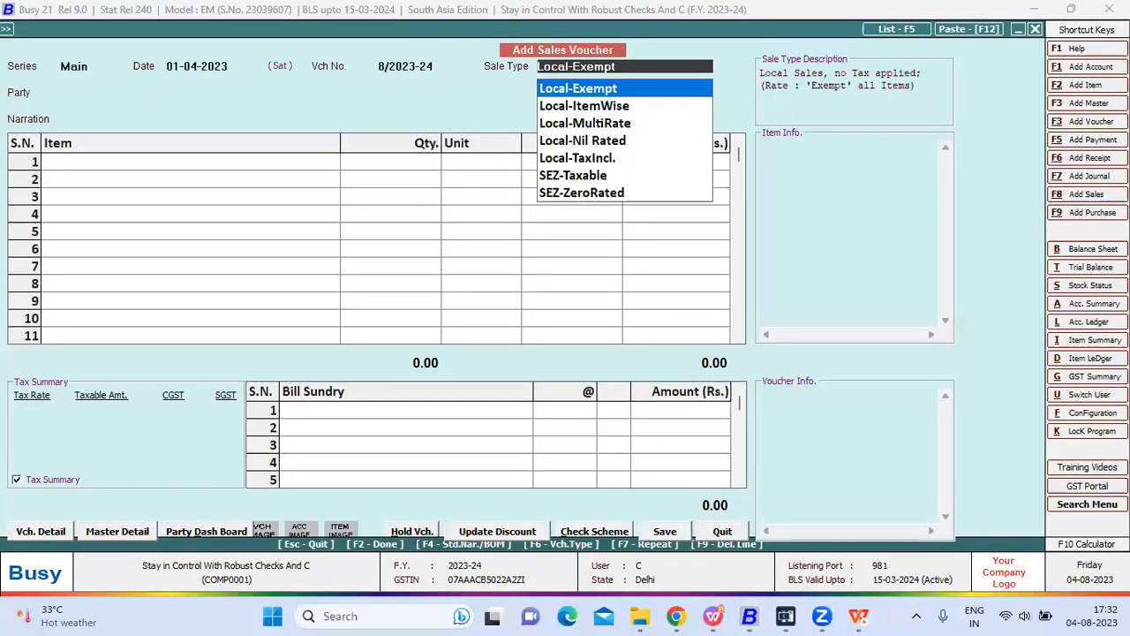
key(Return)
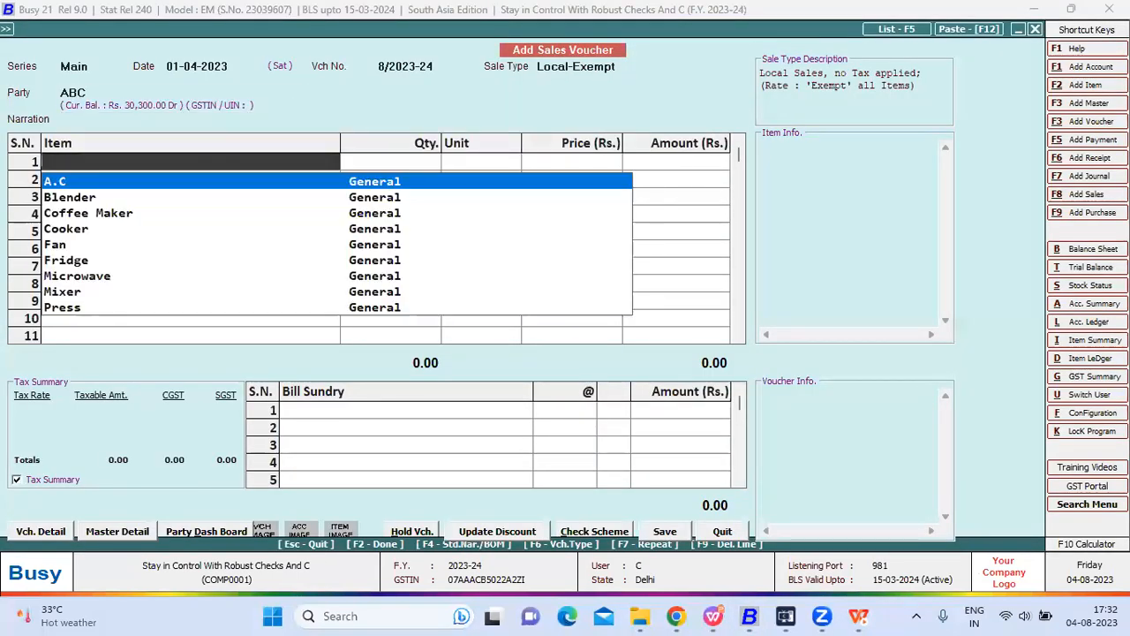
key(Return)
text(1)
key(Return)
key(Return)
key(Return)
key(Return)
key(Return)
key(Return)
key(Escape)
key(Return)
key(Down)
key(Down)
key(Left)
key(Left)
key(Return)
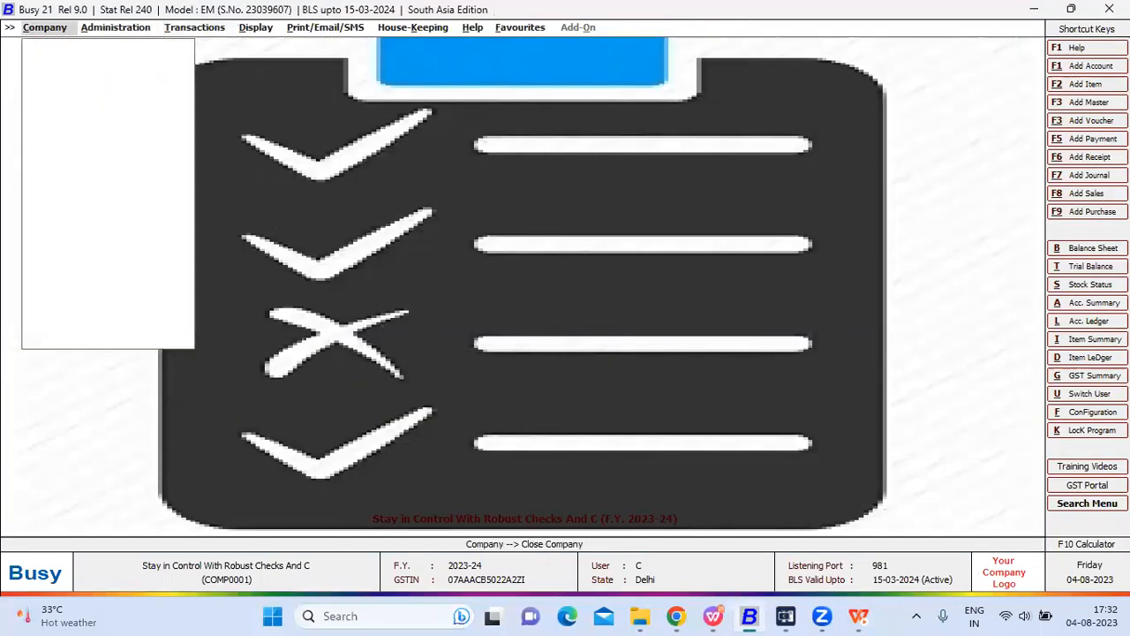
key(Return)
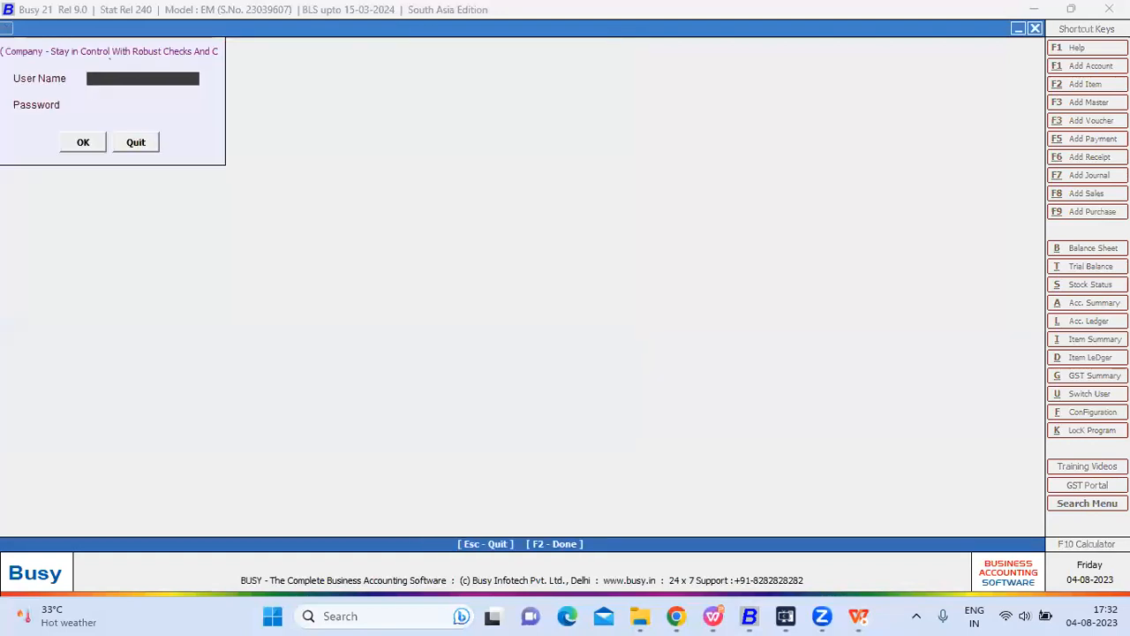
key(Return)
key(Return)
key(Return)
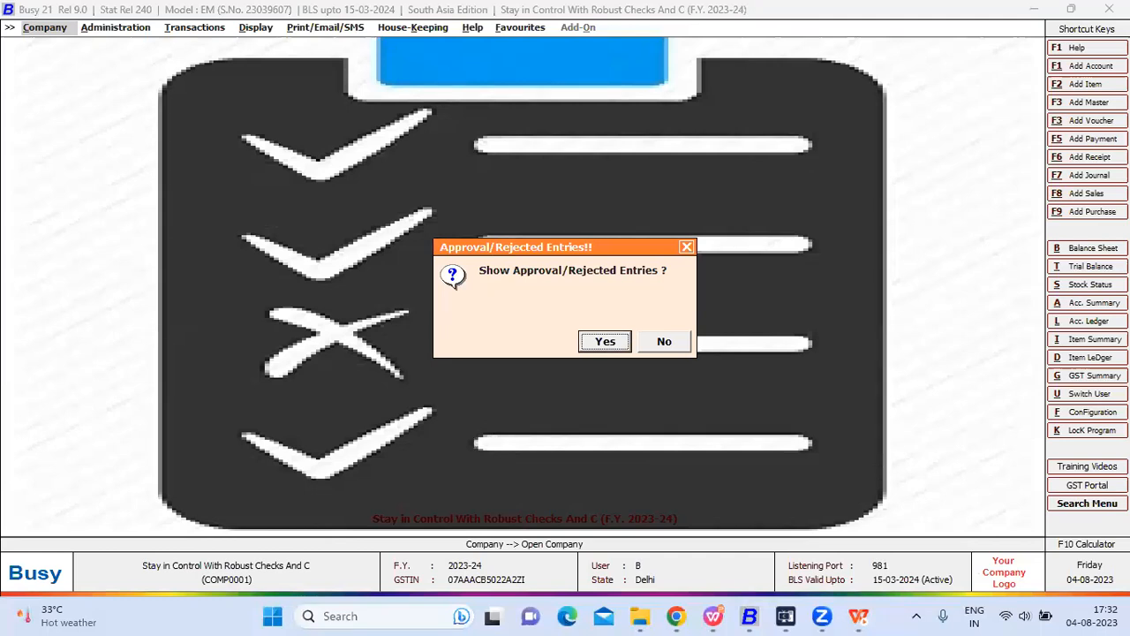
- As user B, list Sales vouchers to be approved for all series and dates
key(Return)
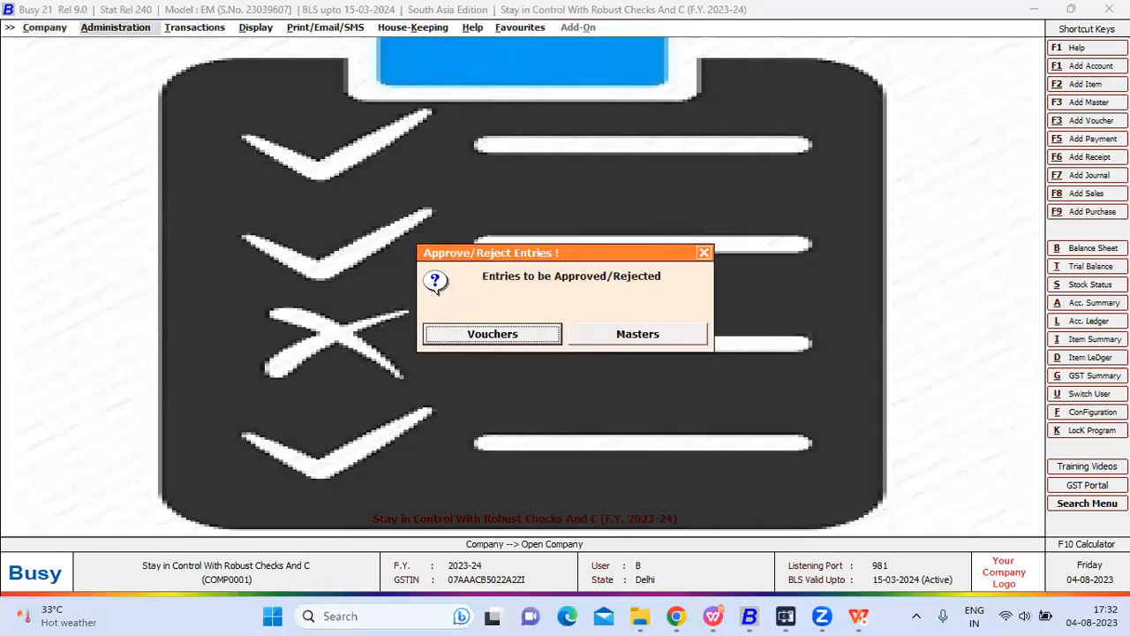
key(Return)
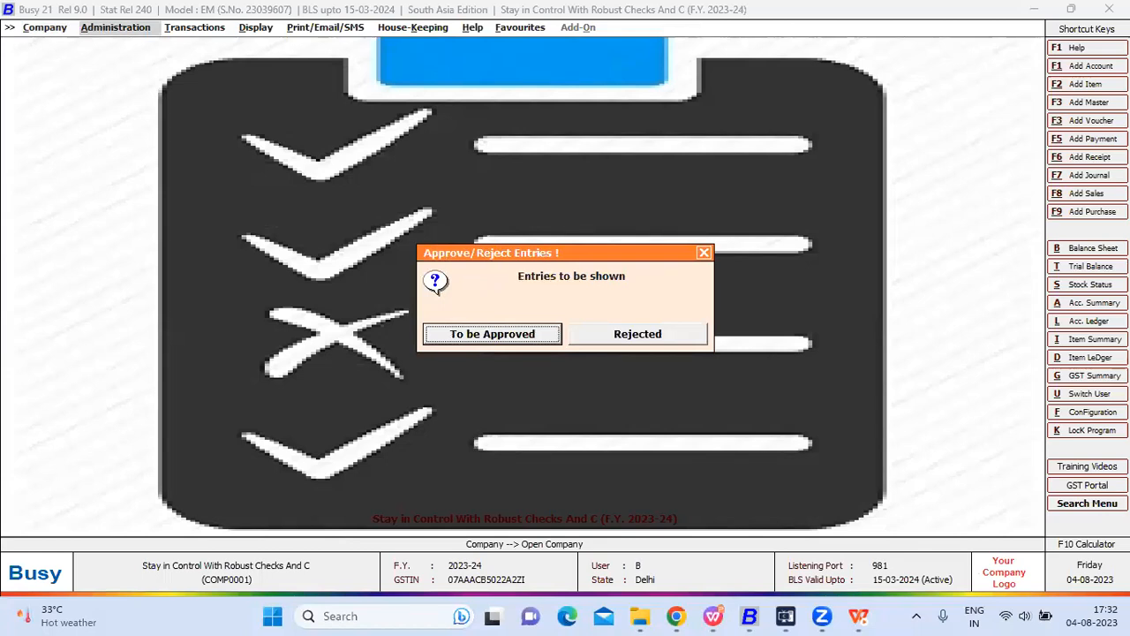
key(Return)
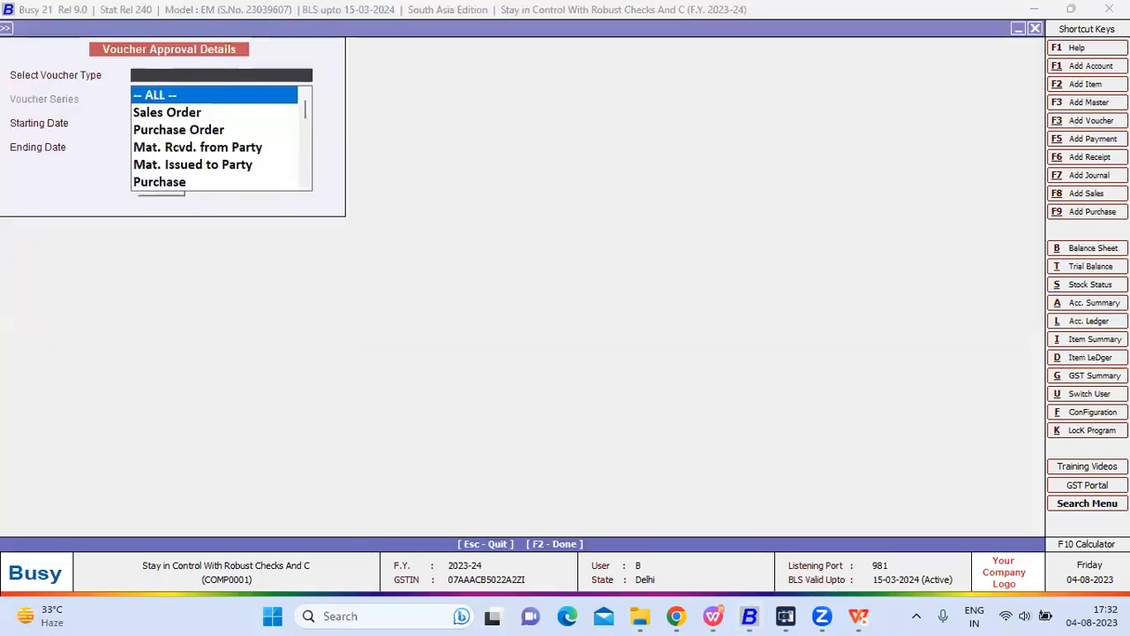
text(sales)
key(Down)
key(Down)
key(Down)
key(Down)
key(Down)
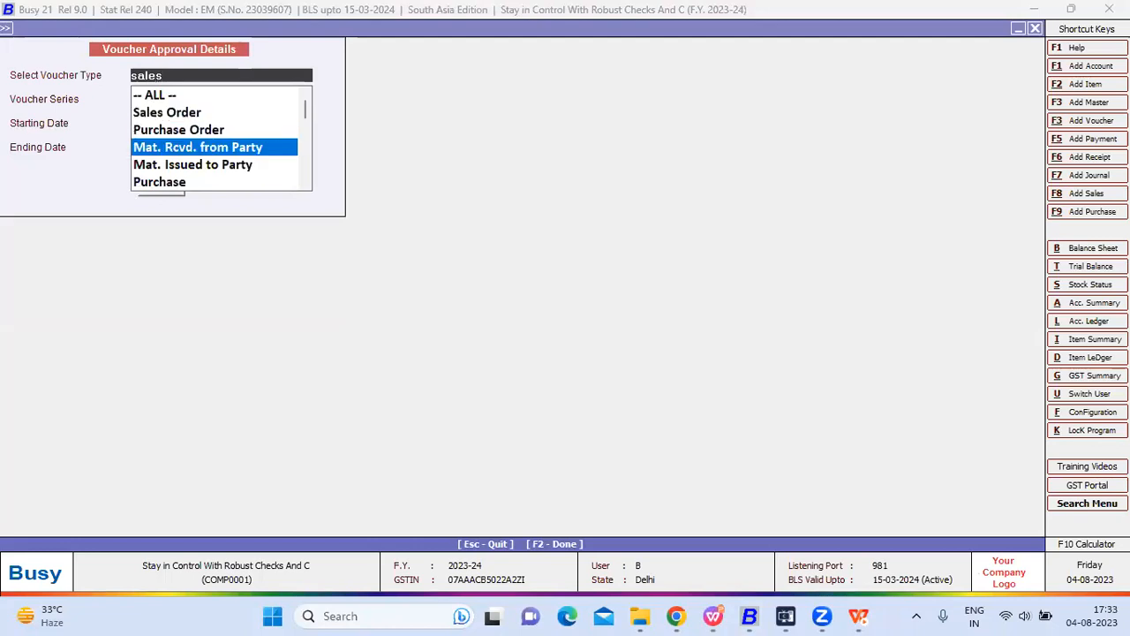
key(Return)
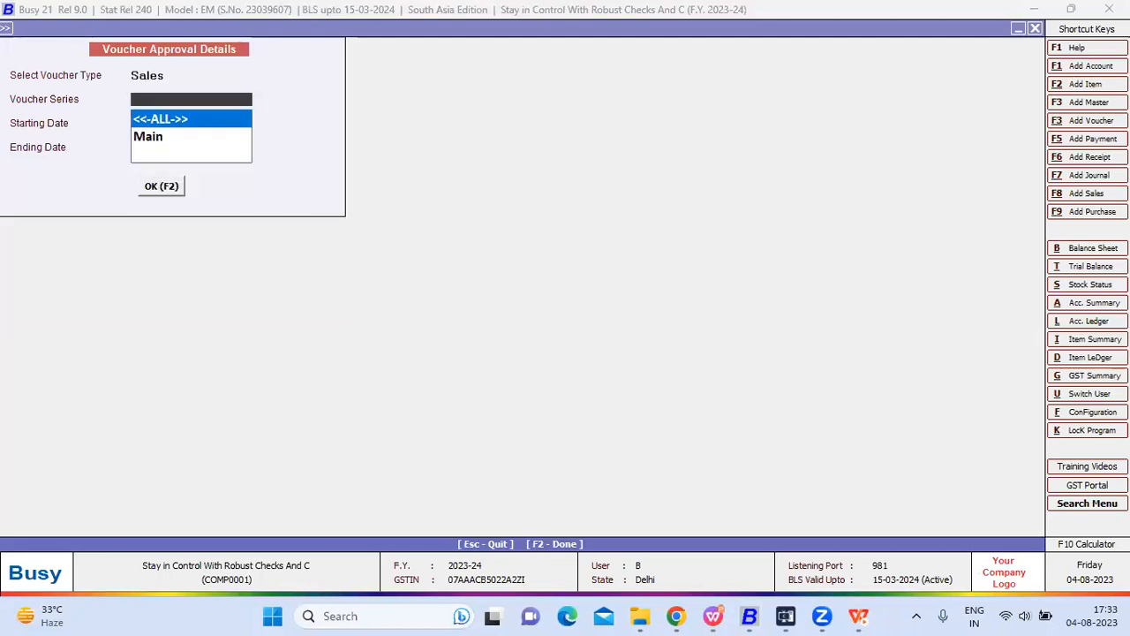
key(Return)
key(Return)
key(Return)
key(Return)
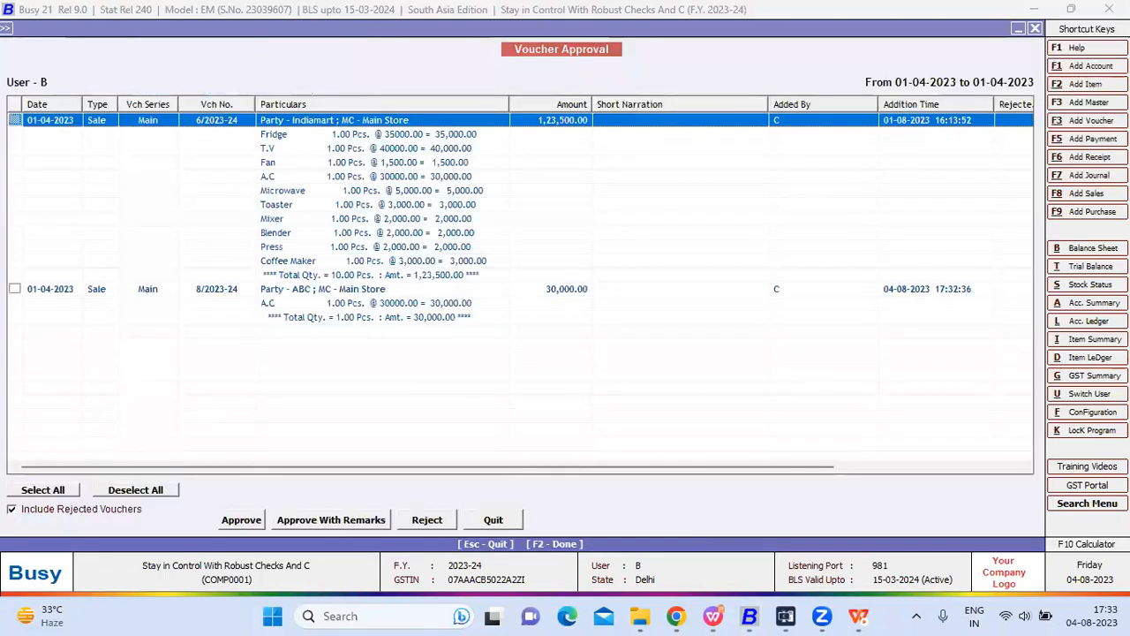
- Open sales voucher 8/2023-24 to inspect its details and return to the approval list
key(Down)
key(Down)
key(Down)
key(Down)
key(Down)
key(Down)
key(Down)
key(Down)
key(Down)
key(Down)
key(Down)
key(Down)
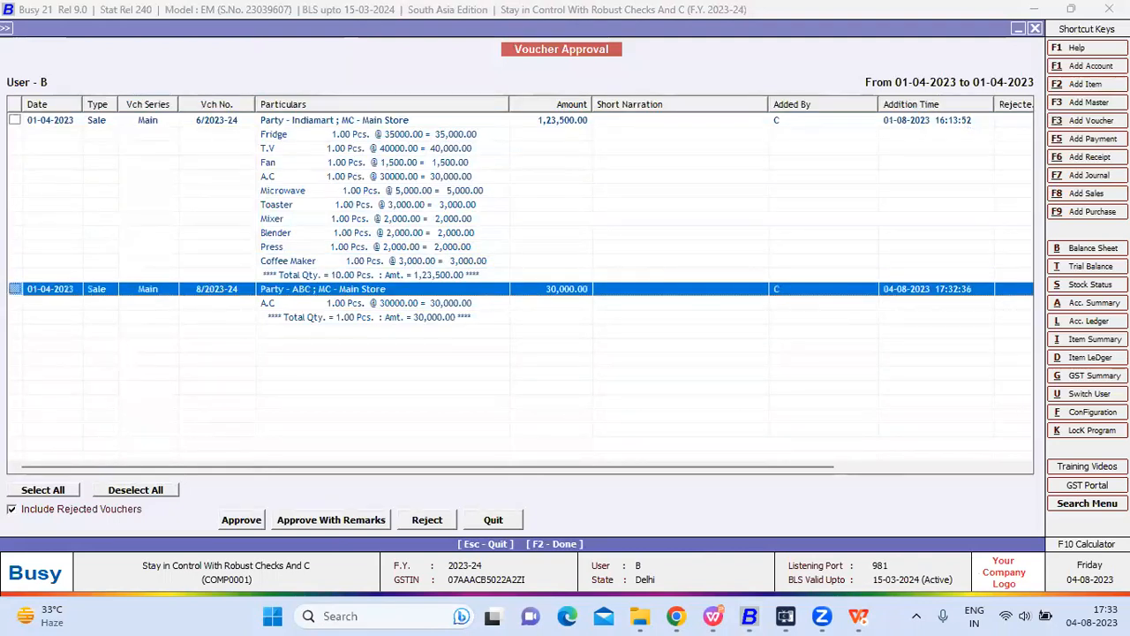
key(Return)
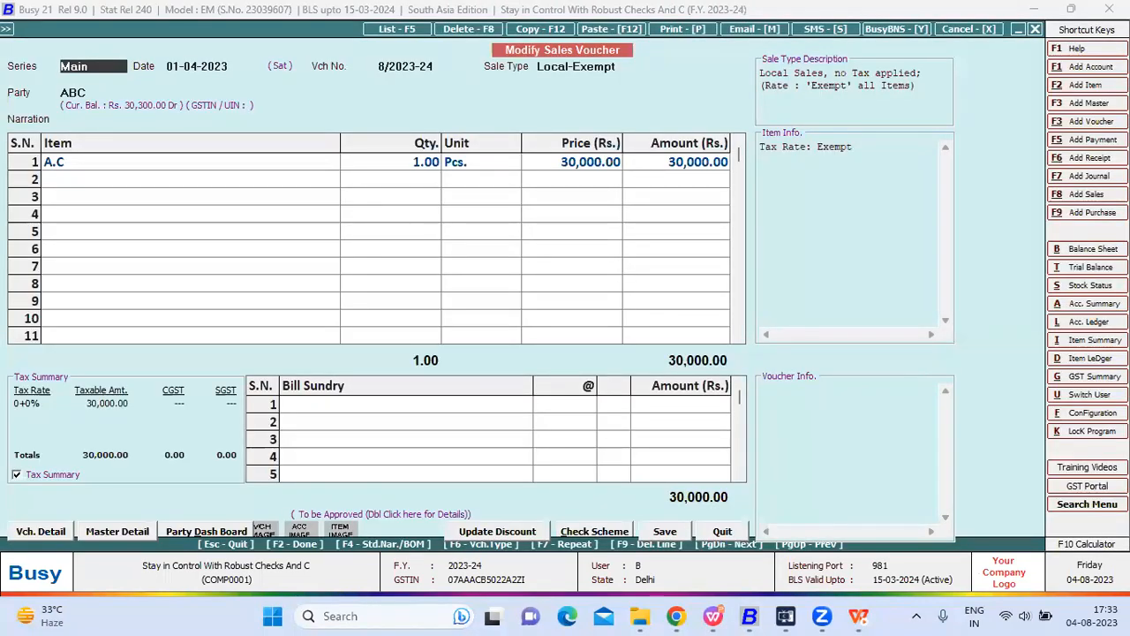
key(Escape)
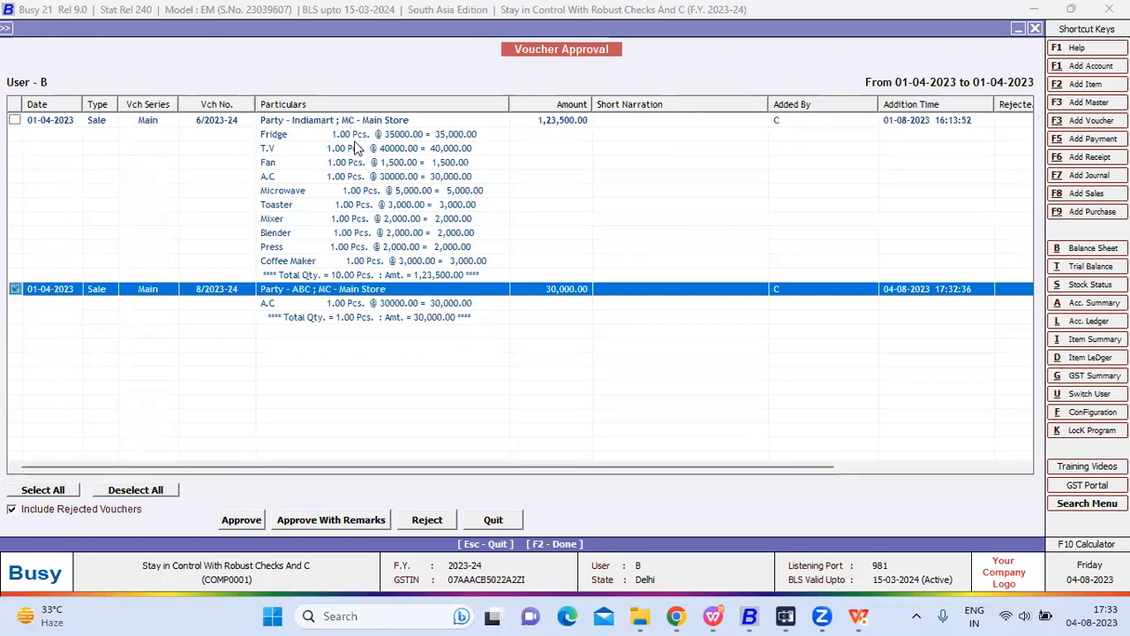
- Mark voucher 8/2023-24 and approve it with the remark 'tested ok'
click(15, 291)
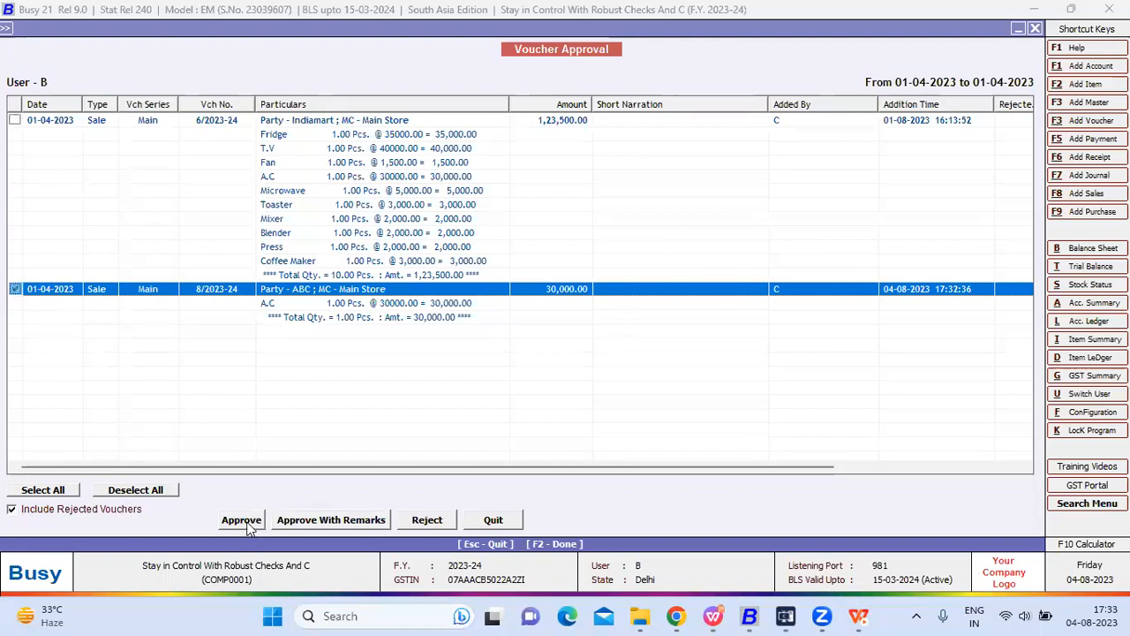
click(303, 521)
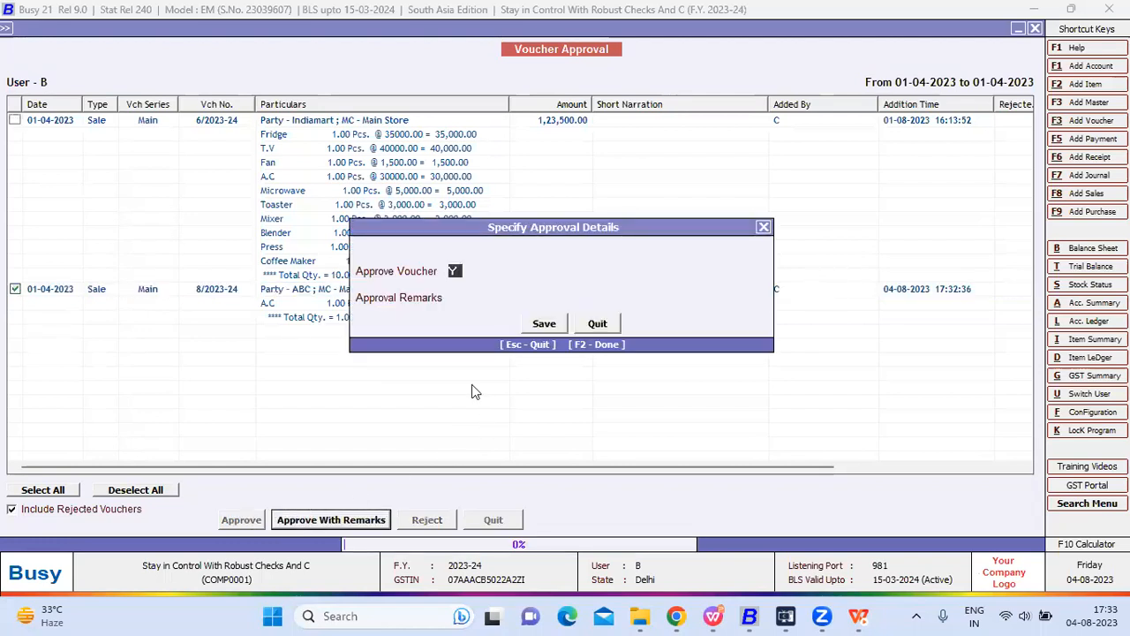
key(Return)
text(ok)
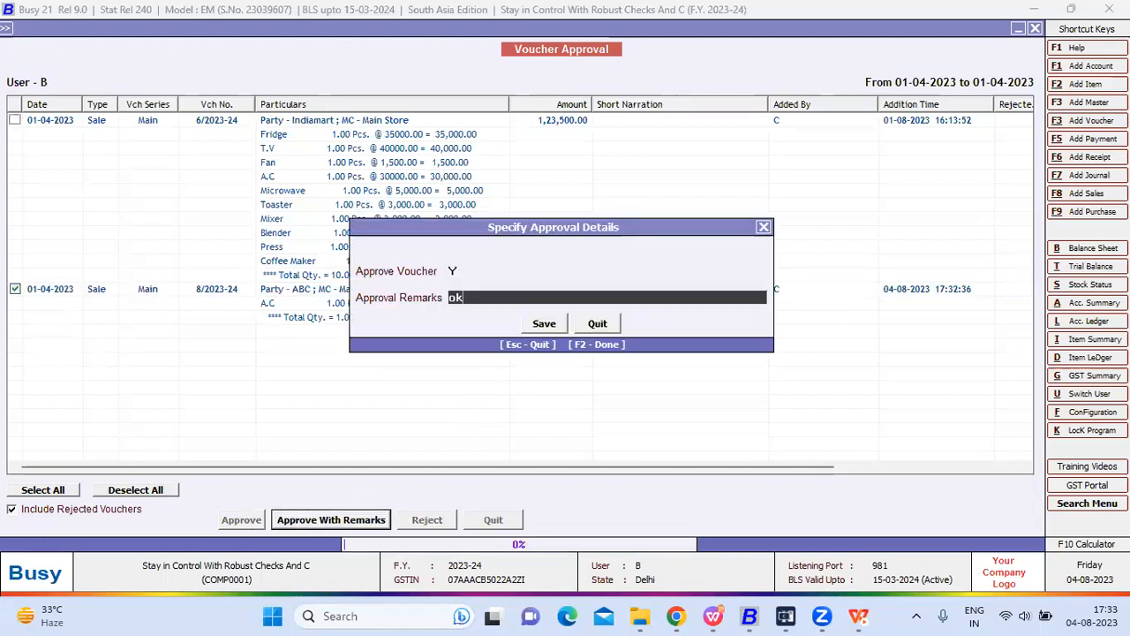
key(BackSpace)
key(BackSpace)
text(tested ok)
- Save the approval of voucher 8/2023-24 and reload the pending Sales vouchers
key(Return)
key(Return)
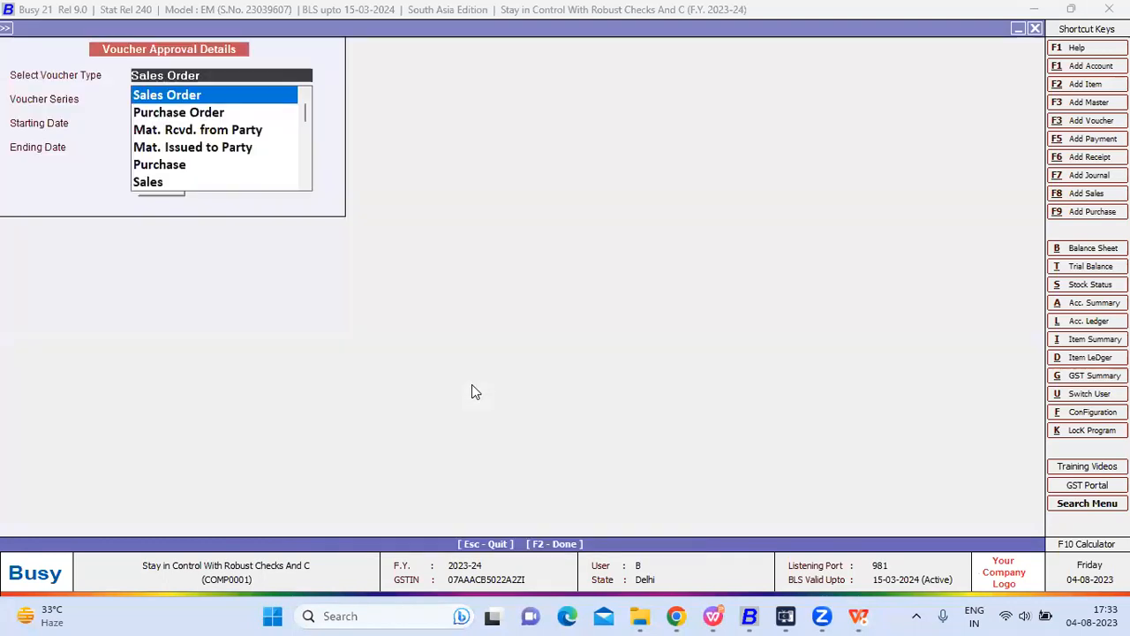
key(Return)
key(BackSpace)
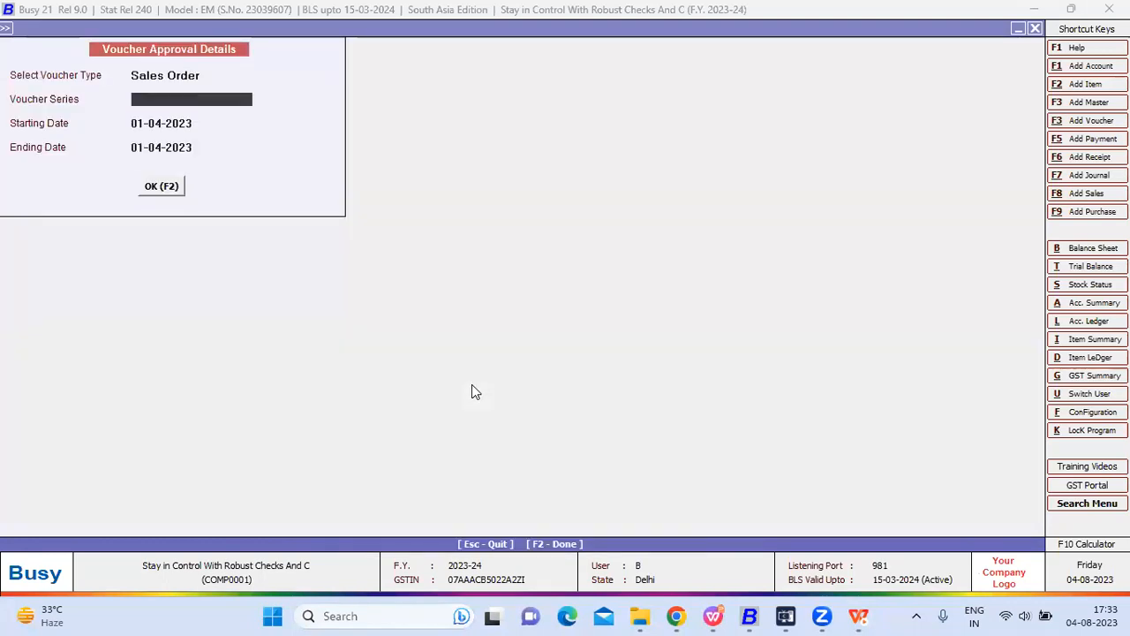
key(BackSpace)
text(sales)
key(Down)
key(Down)
key(Down)
key(Down)
key(Down)
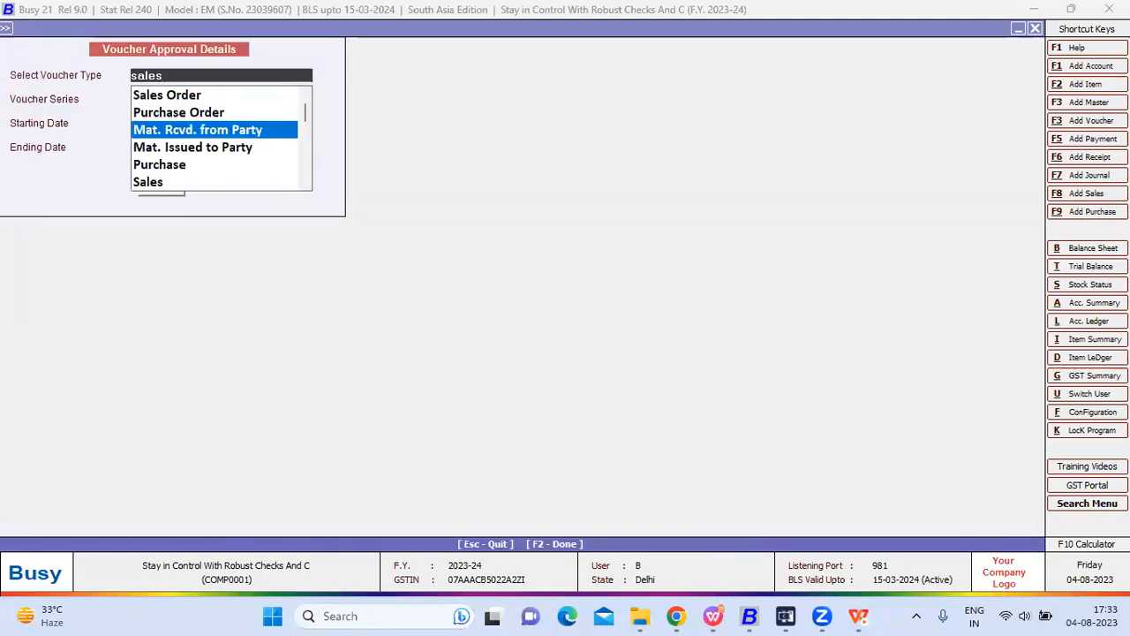
key(Return)
key(Return)
key(Return)
key(Return)
key(Return)
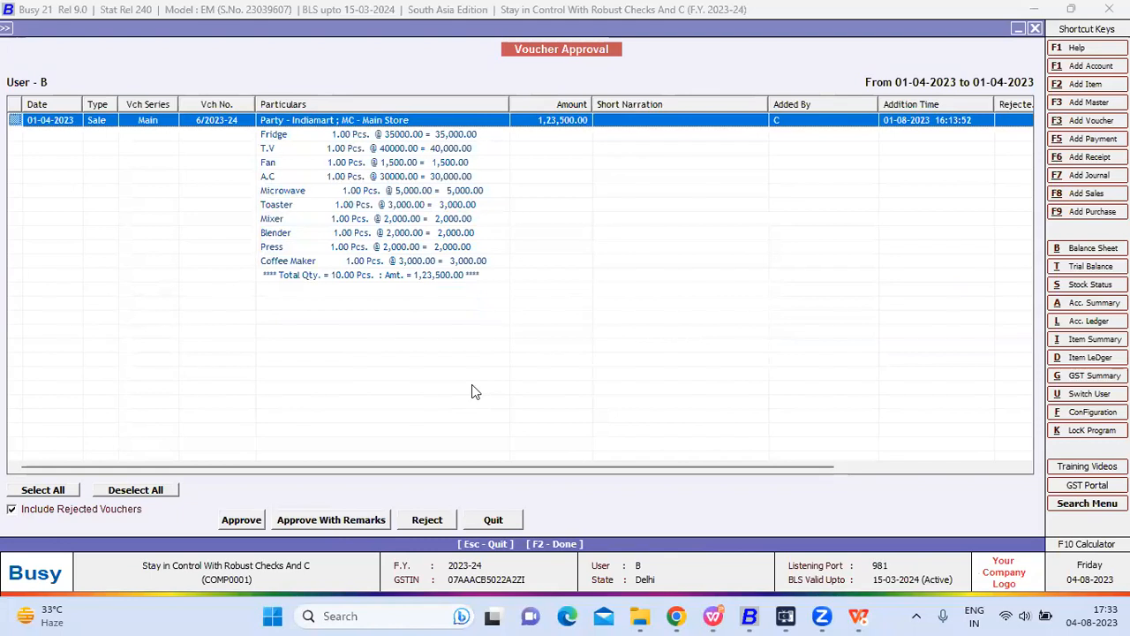
- Reject the Indiamart voucher 6/2023-24 and check it in the rejected entries list
click(15, 121)
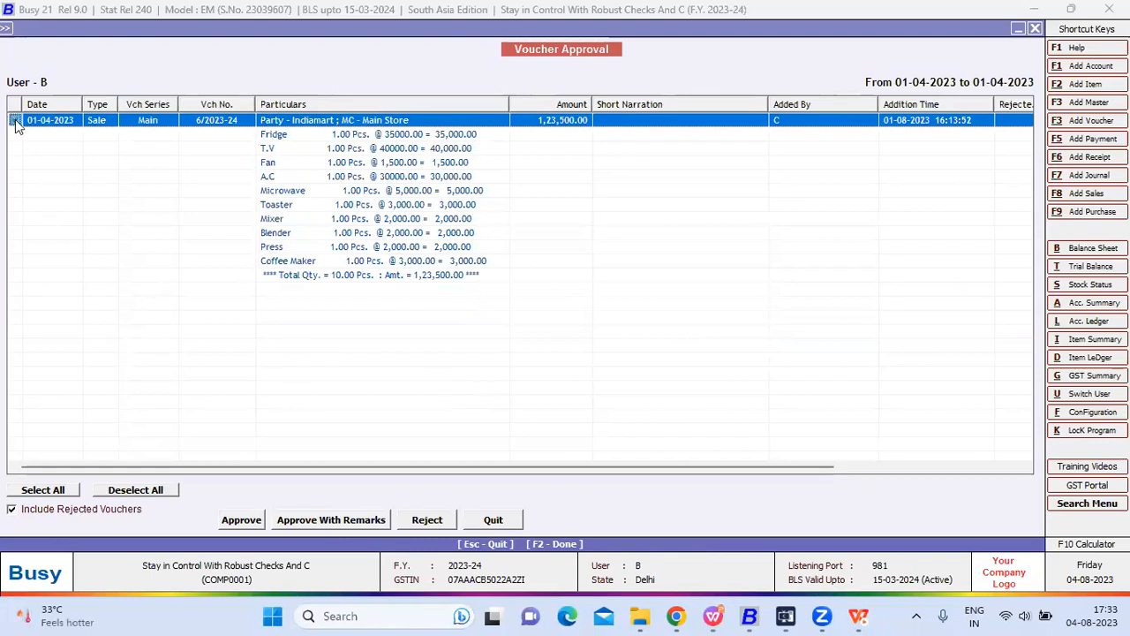
click(442, 521)
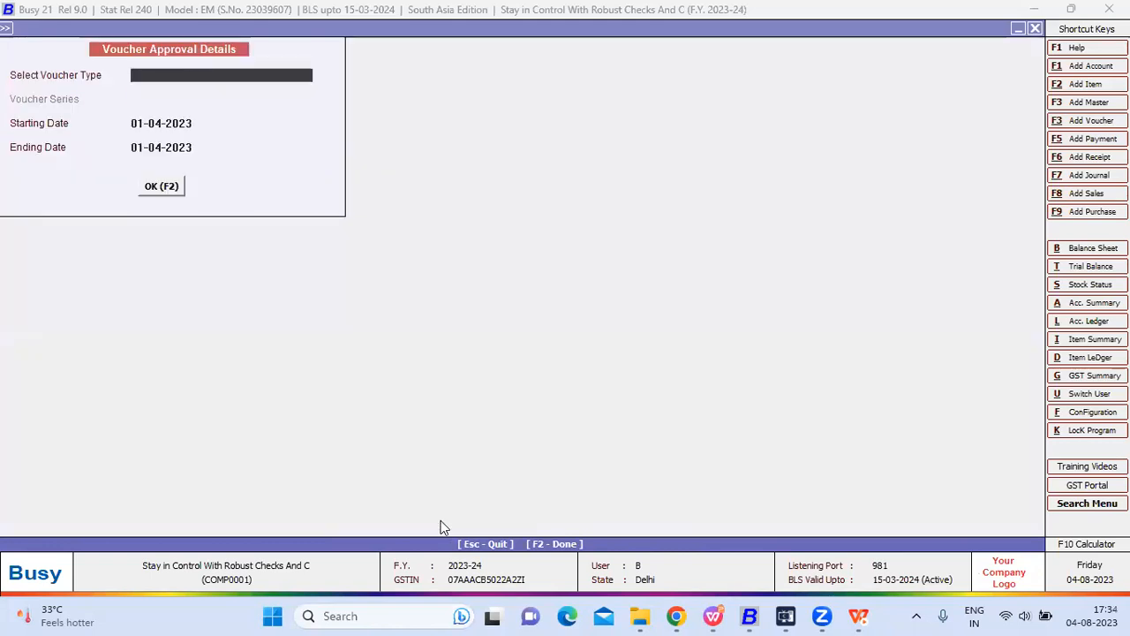
key(Escape)
key(Right)
key(Return)
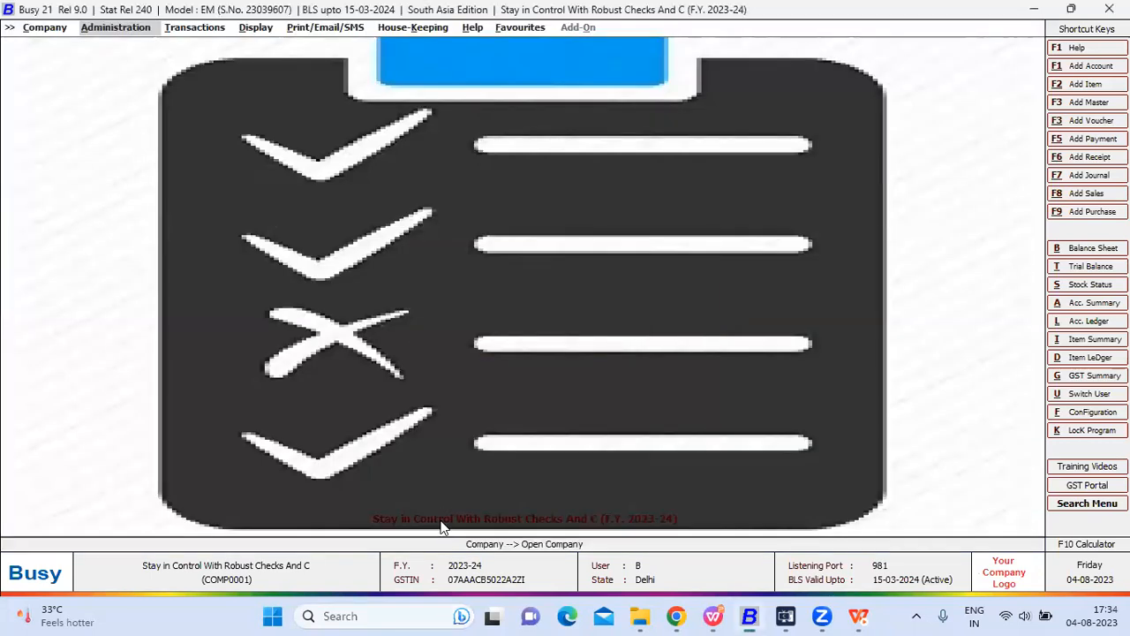
key(Escape)
key(Escape)
key(Escape)
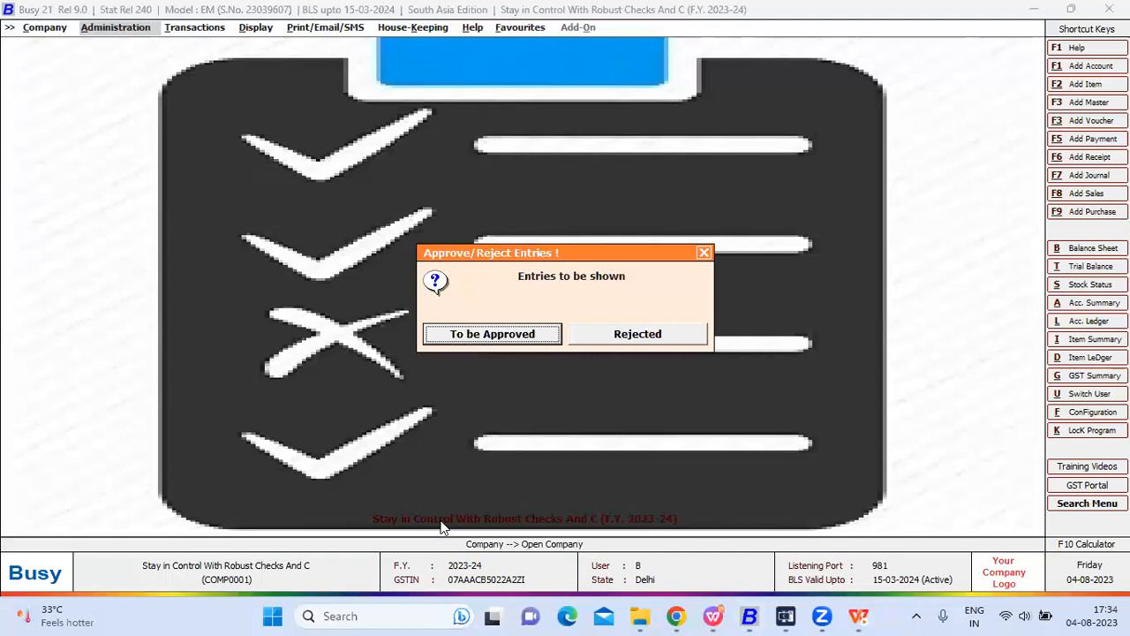
key(Escape)
- Close the company and log back in as user A
key(Left)
key(Return)
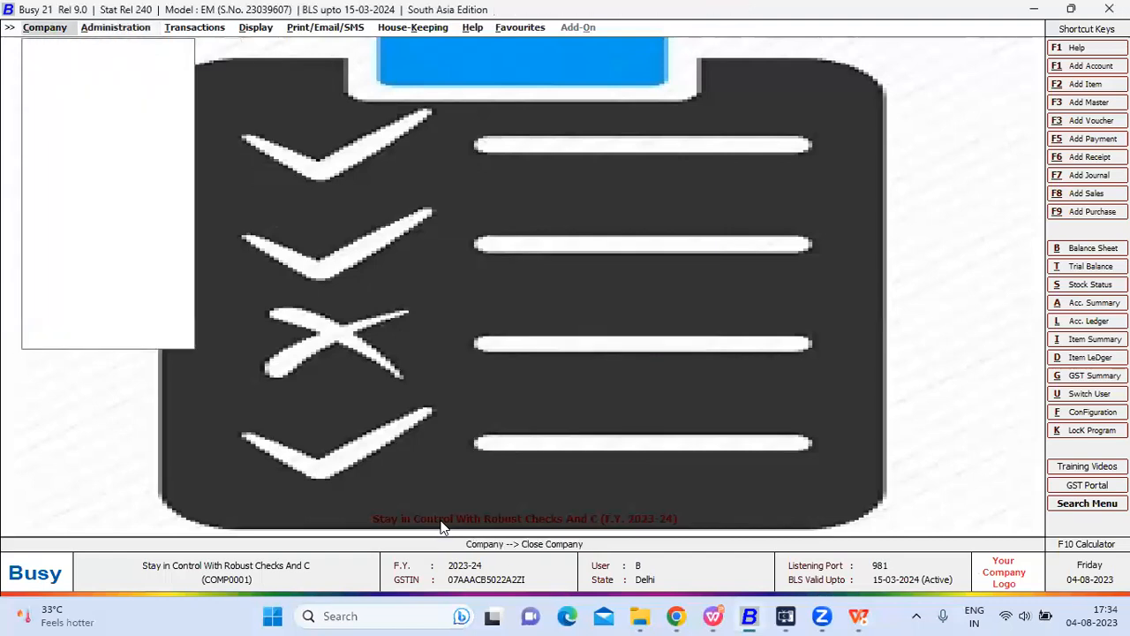
key(Return)
key(Return)
key(Return)
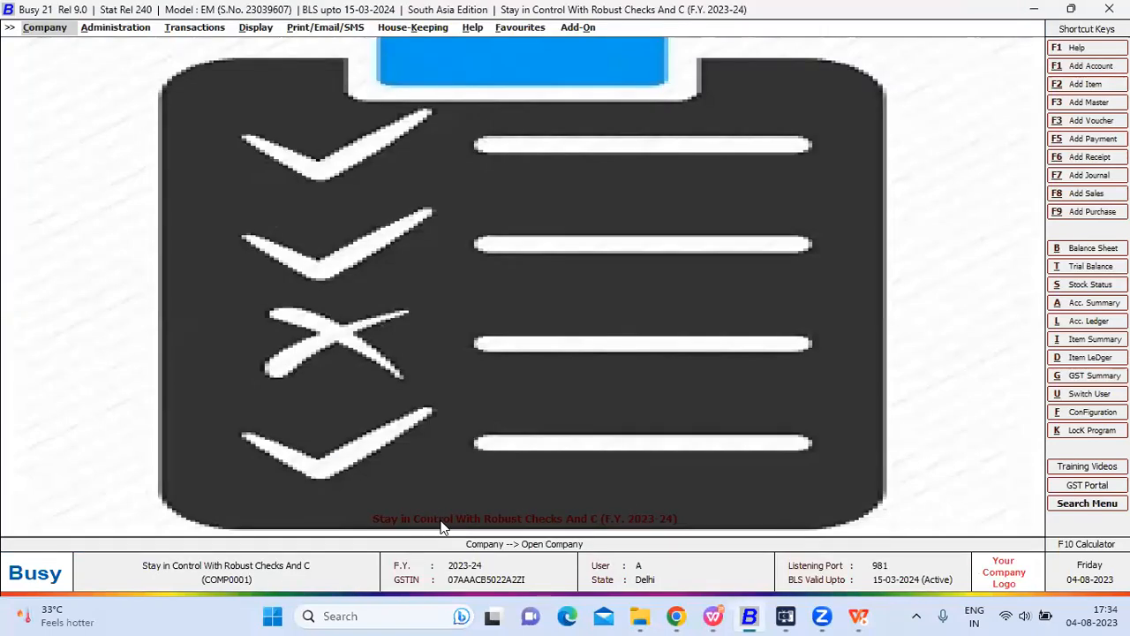
key(Right)
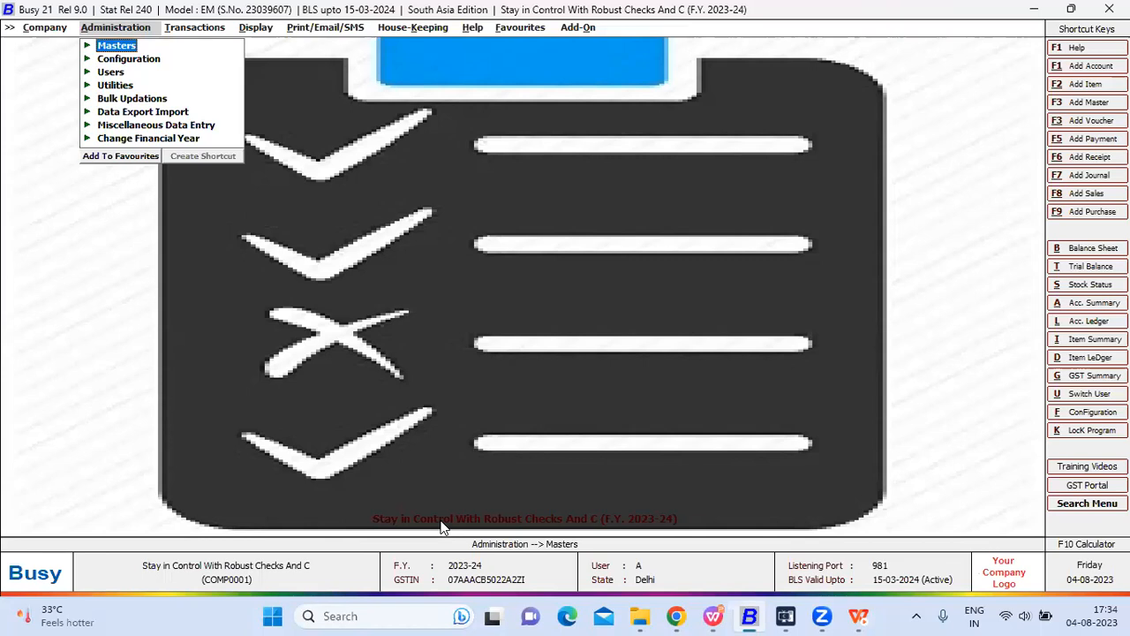
- View the Sales vouchers awaiting approval under Approve Vouchers/Masters
key(Down)
key(Down)
key(Down)
key(Down)
key(Down)
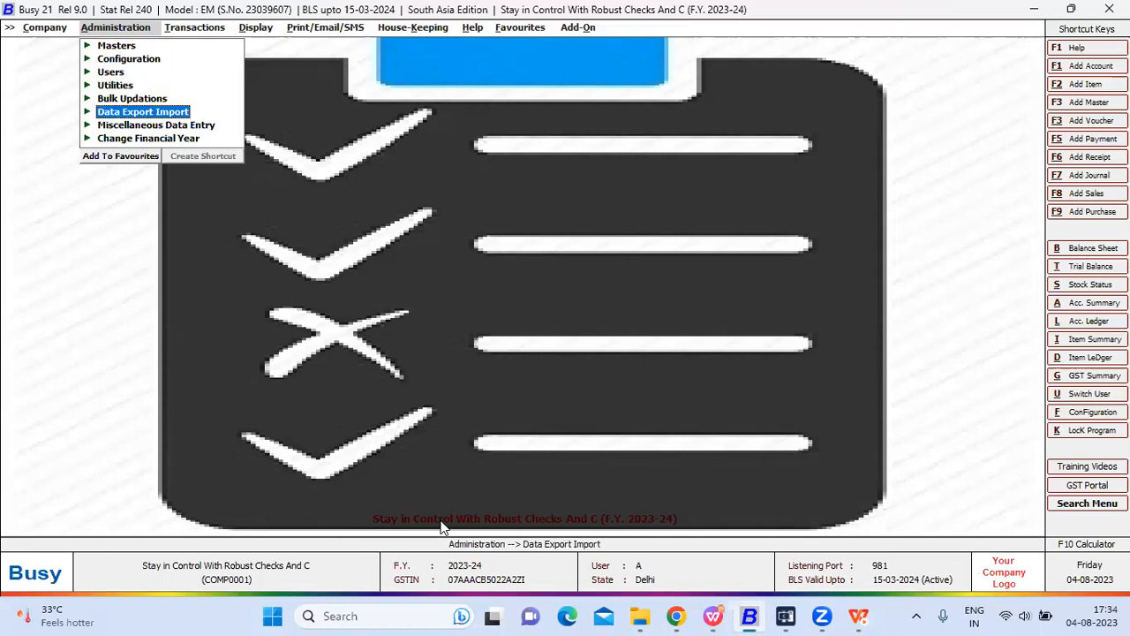
key(Down)
key(Return)
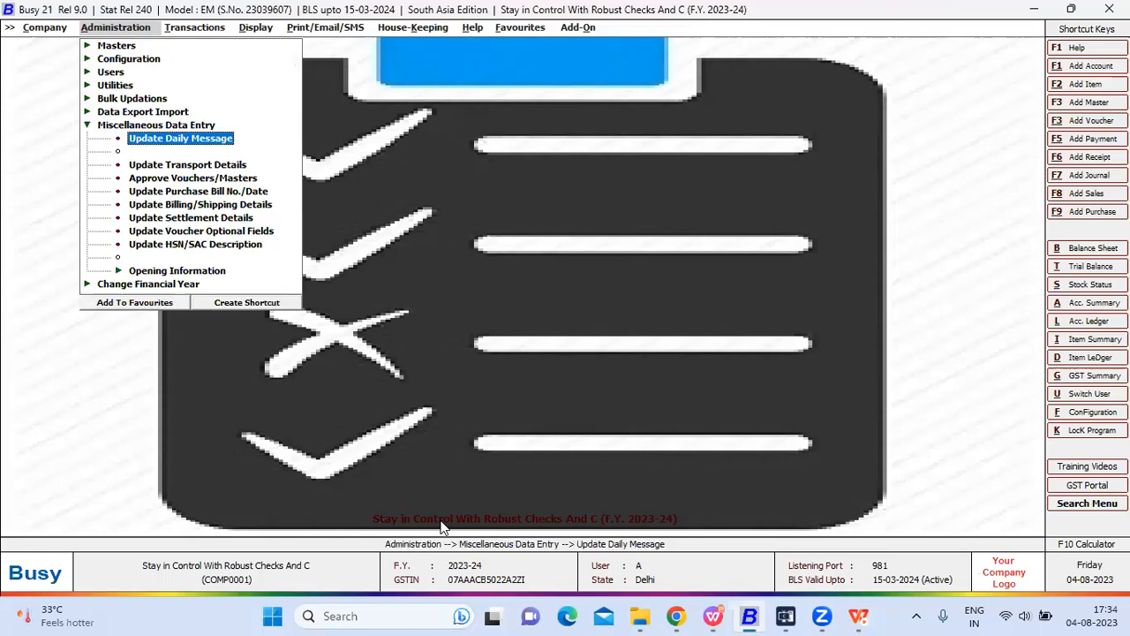
key(Down)
key(Down)
key(Down)
key(Return)
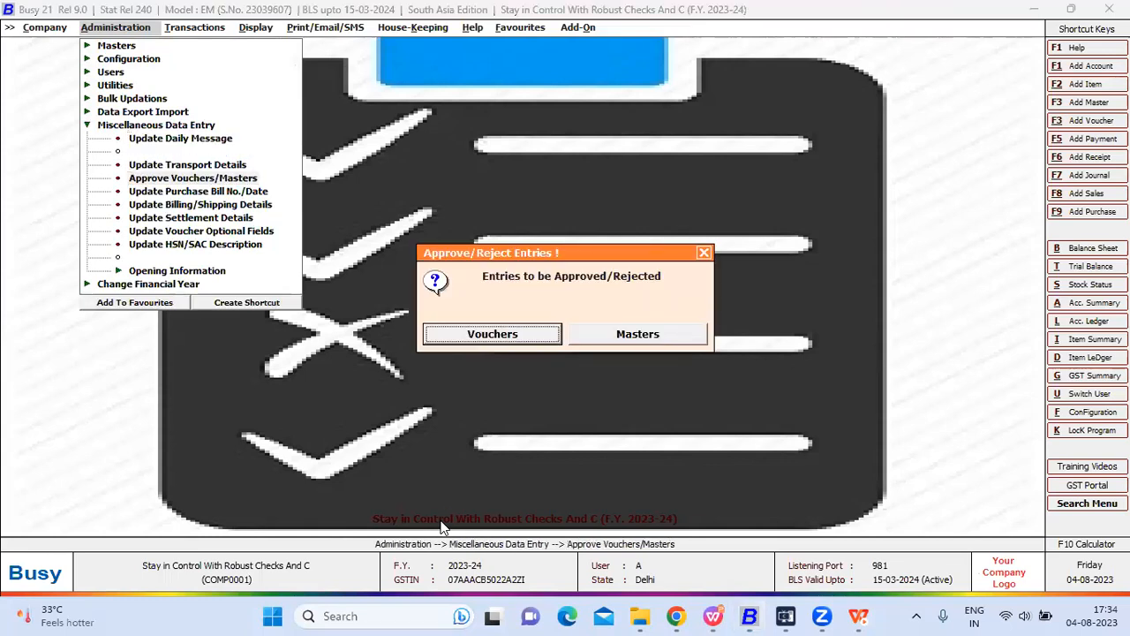
key(Return)
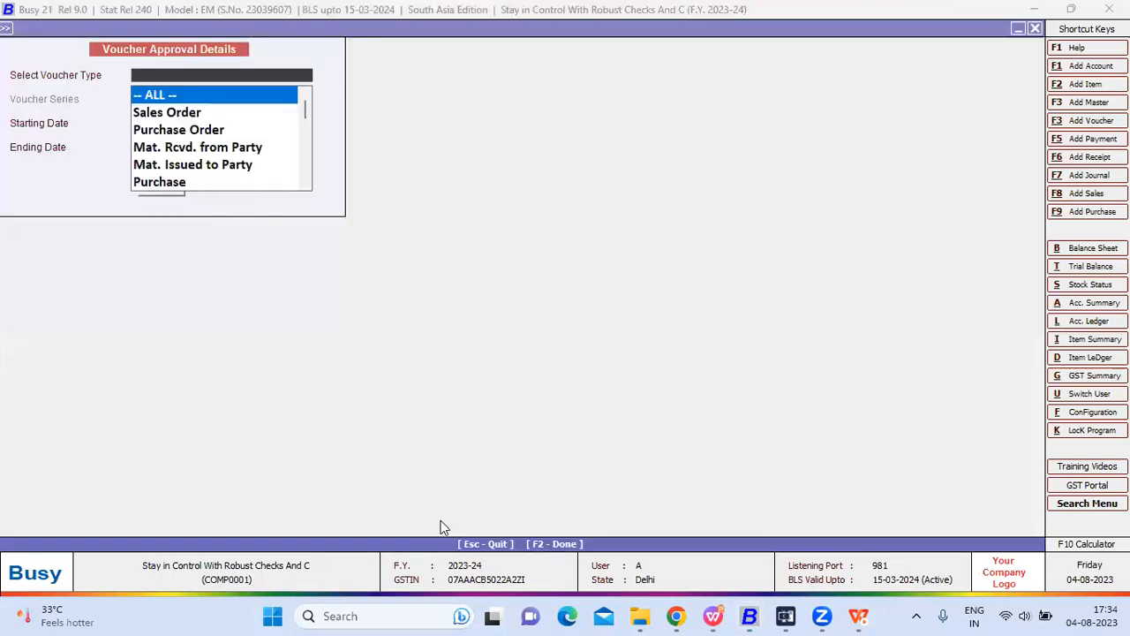
text(sales)
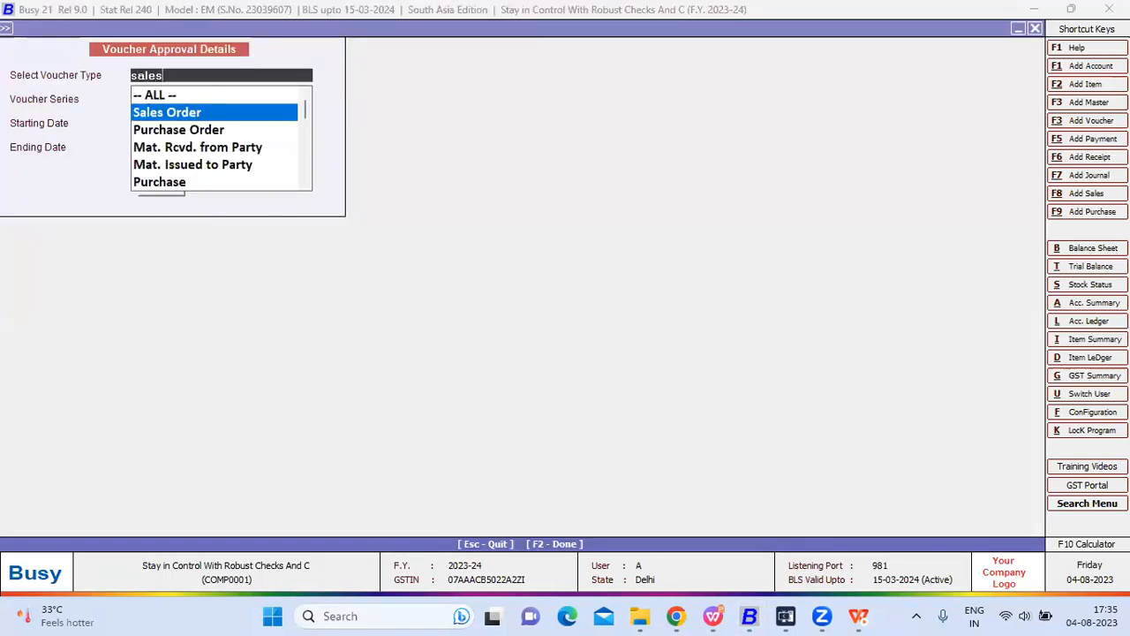
key(Down)
key(Down)
key(Down)
key(Down)
key(Down)
key(Return)
key(Return)
key(Return)
key(Return)
key(Return)
- Close the approval grid and move into the Display reports menu
key(Escape)
key(Escape)
key(Escape)
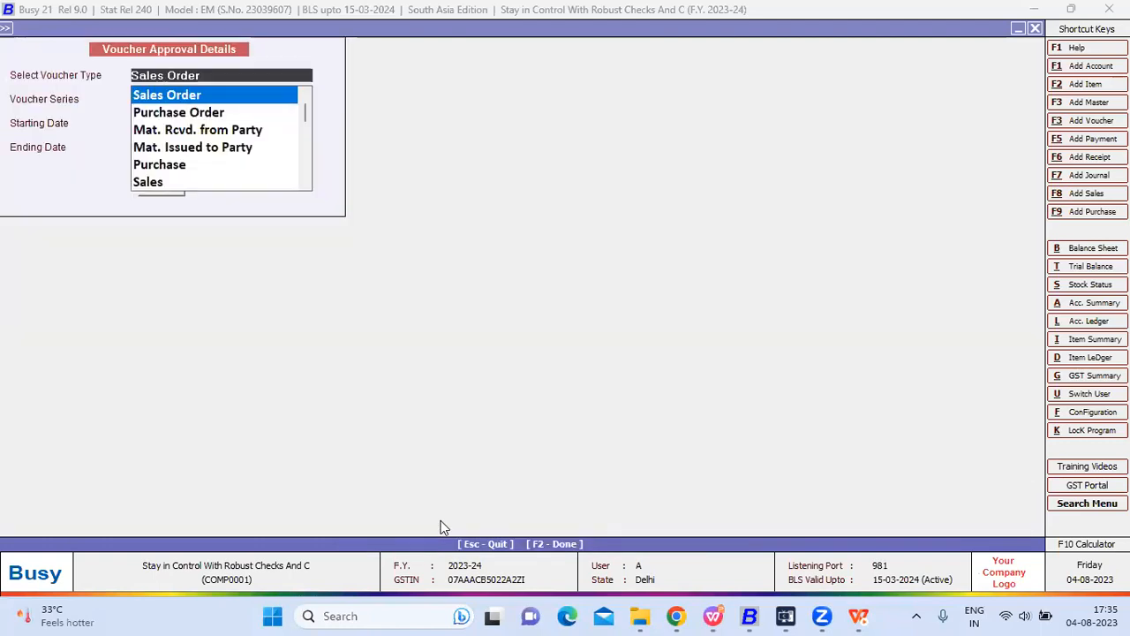
key(Escape)
key(Right)
key(Right)
key(Down)
key(Down)
key(Down)
key(Down)
- Open the Check List's Voucher/Master Approval Report and step through its approved and rejected choices
key(Down)
key(Down)
key(Down)
key(Down)
key(Down)
key(Down)
key(Down)
key(Down)
key(Down)
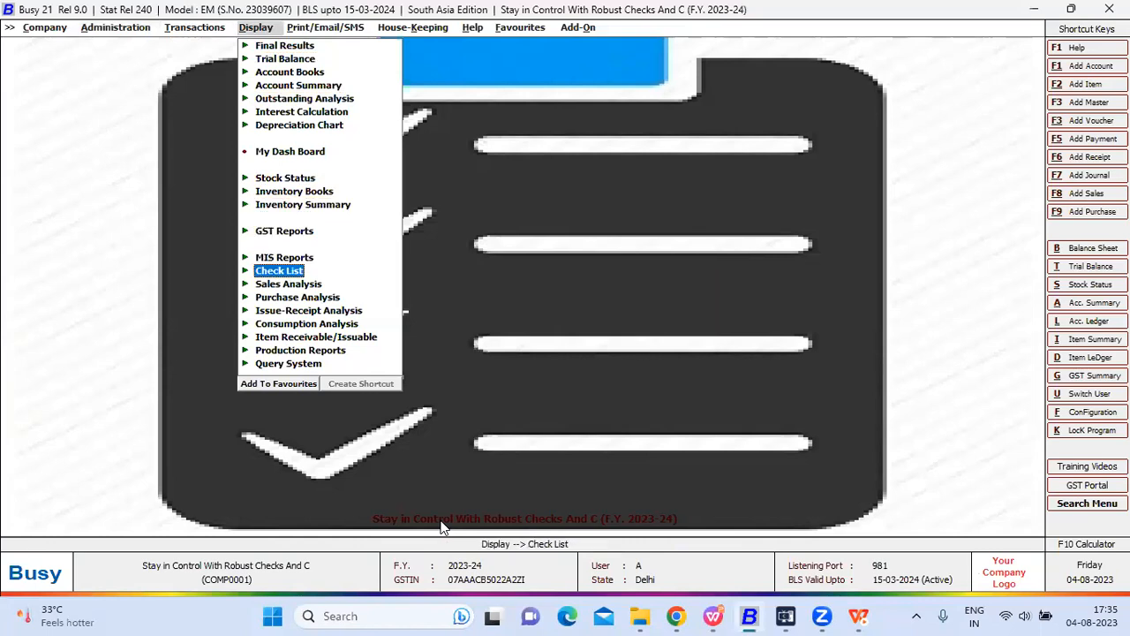
key(Return)
key(Down)
key(Down)
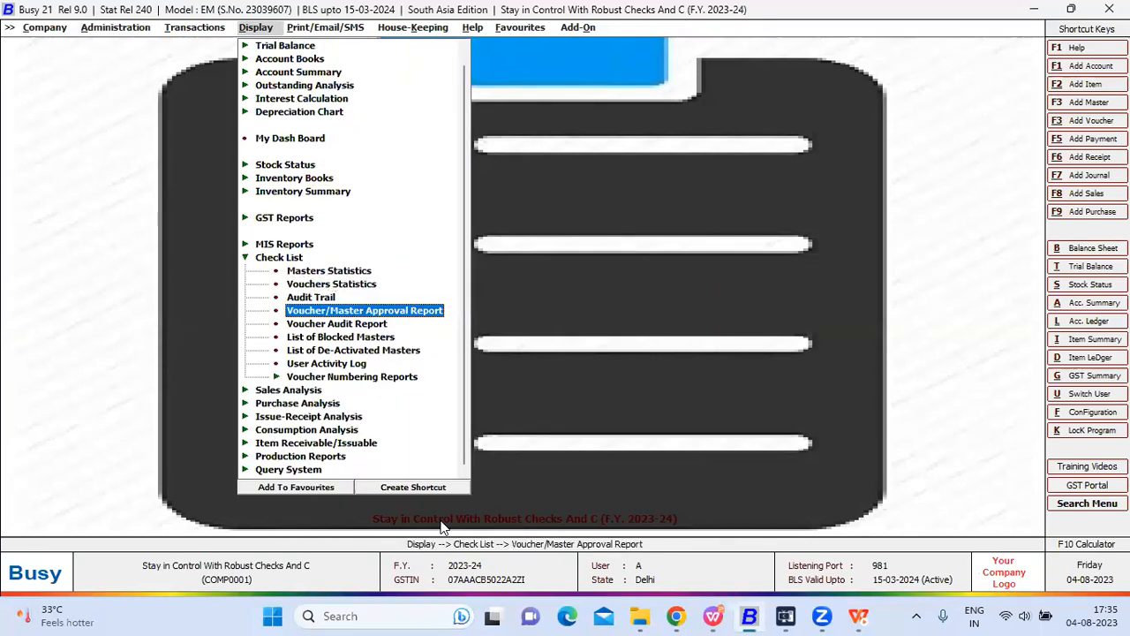
key(Return)
key(Return)
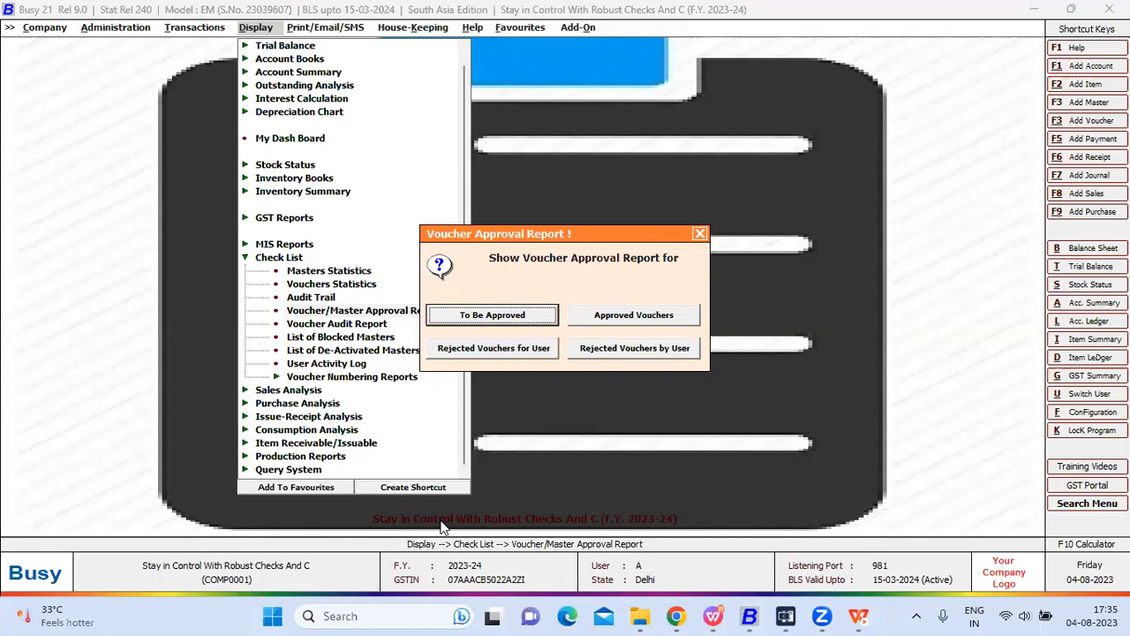
key(Right)
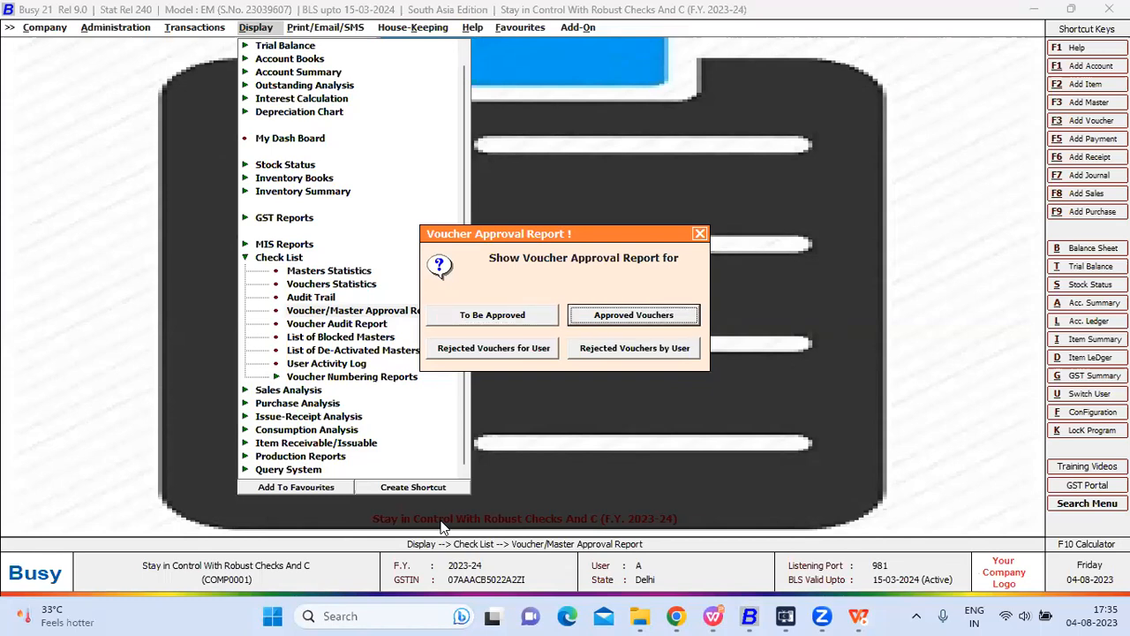
key(Right)
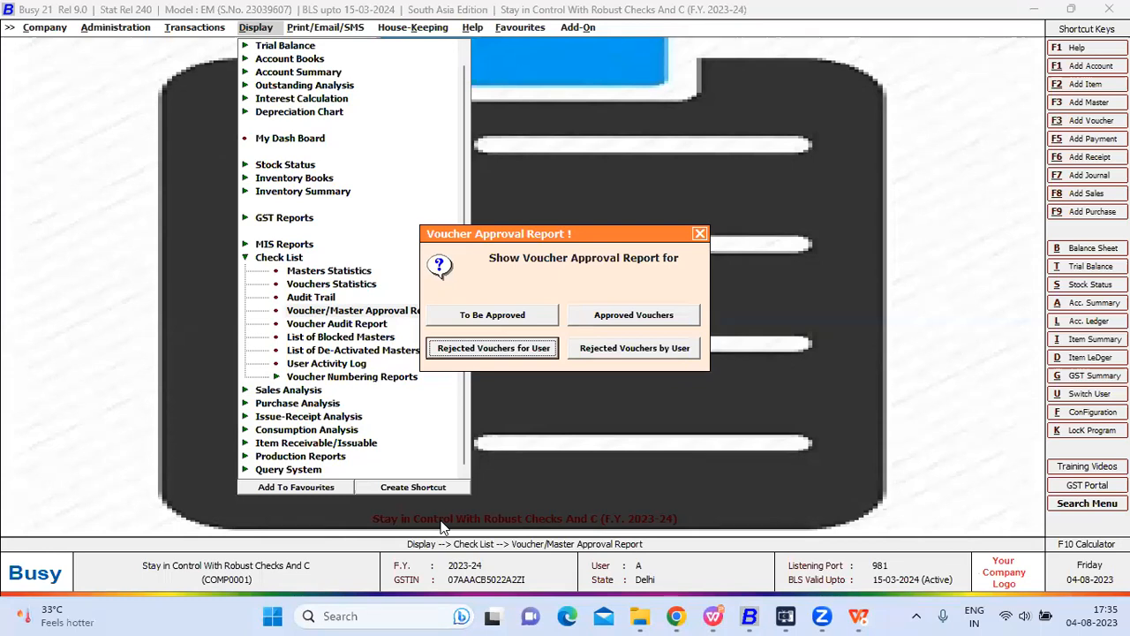
key(Right)
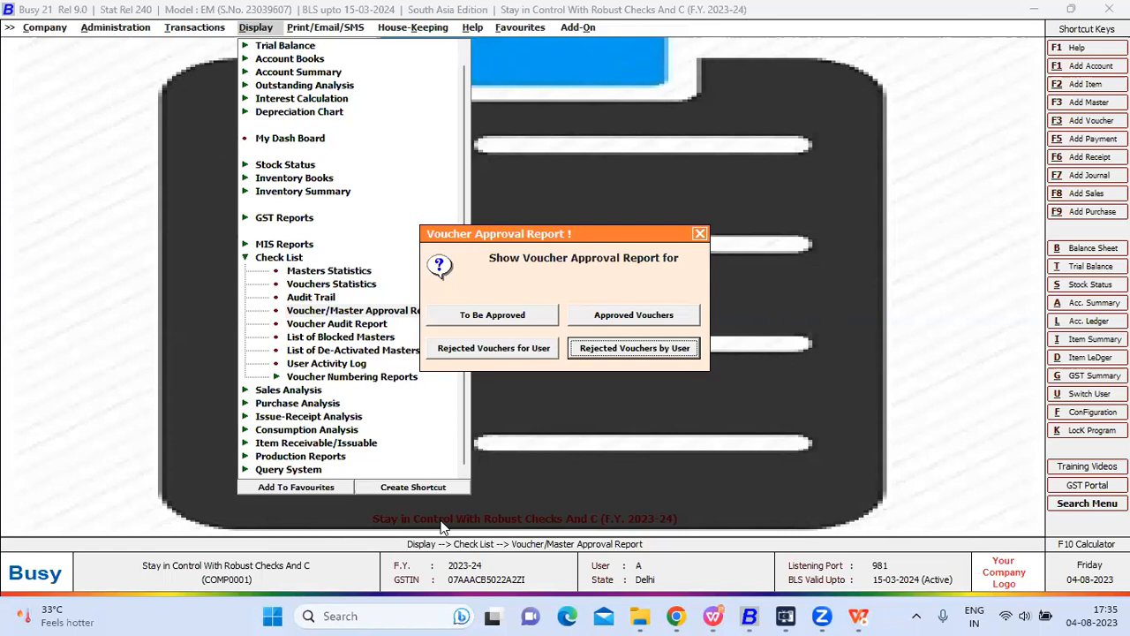
- Compare the two rejected-voucher options, then return to the Approved Vouchers choice
key(Left)
key(Right)
key(Left)
key(Right)
key(Left)
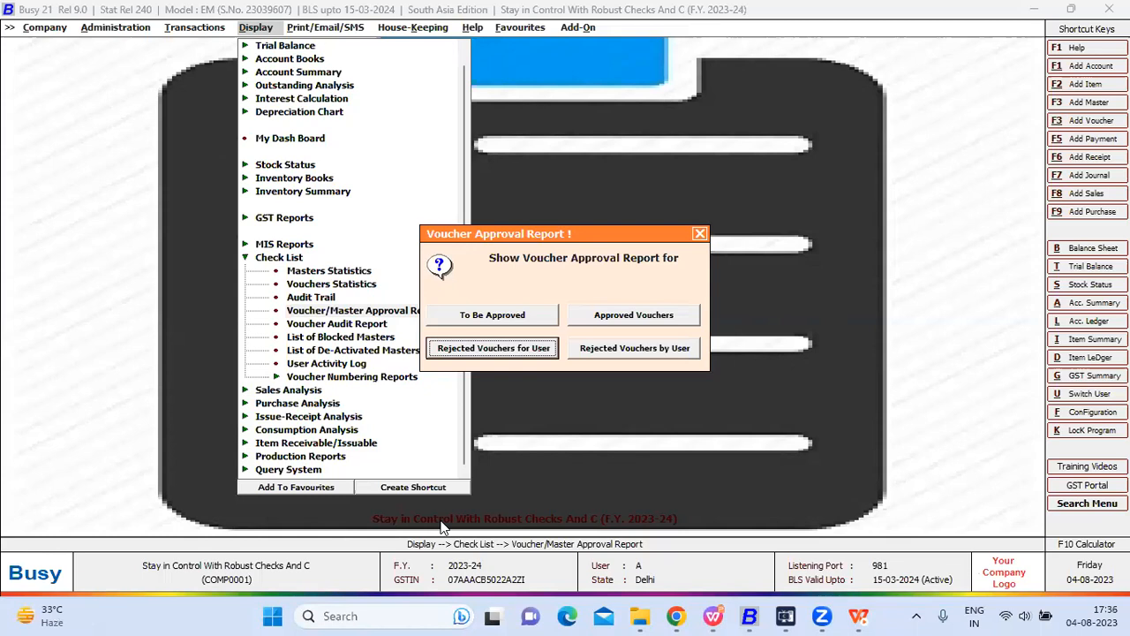
key(Right)
key(Left)
key(Up)
- List approved Sales vouchers for all users and all series
key(Escape)
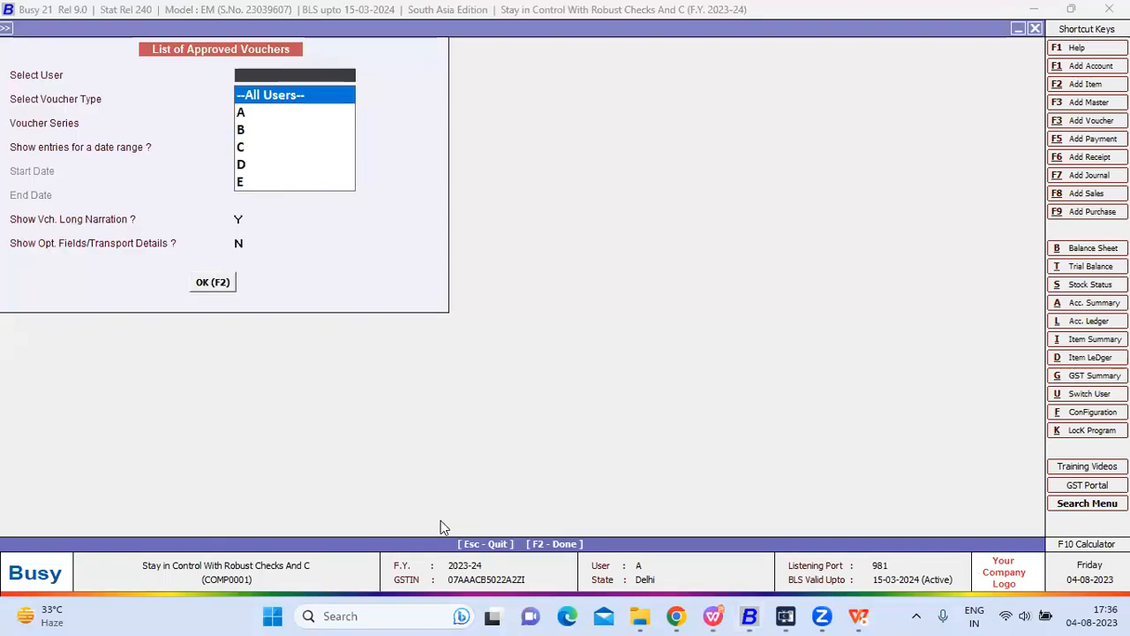
key(Return)
key(Down)
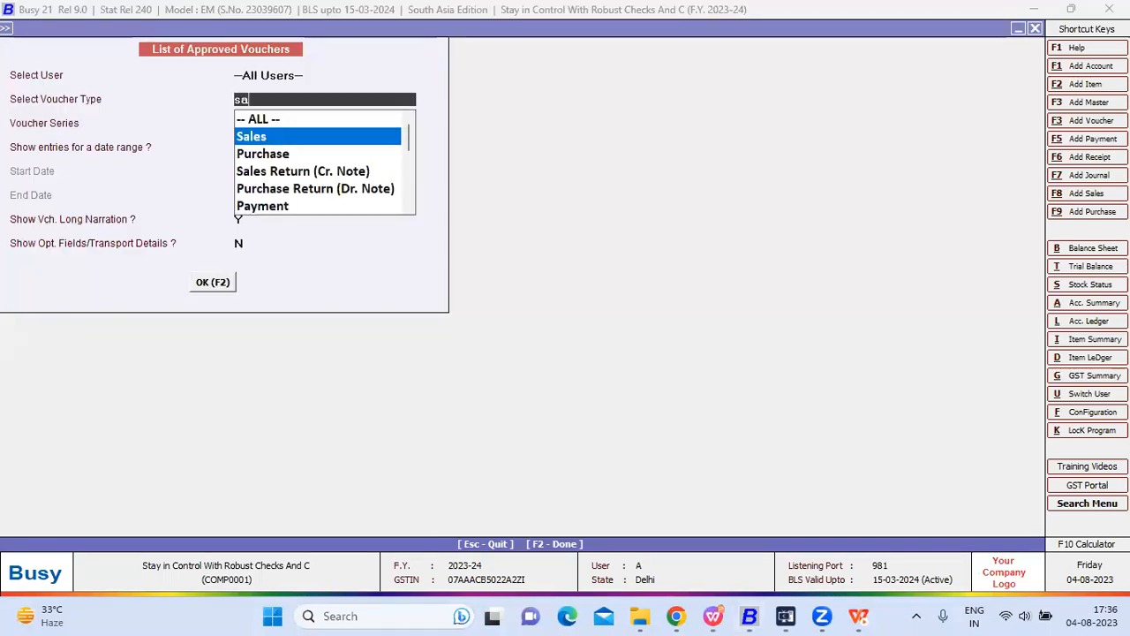
key(Return)
key(Return)
key(Return)
key(Return)
key(Return)
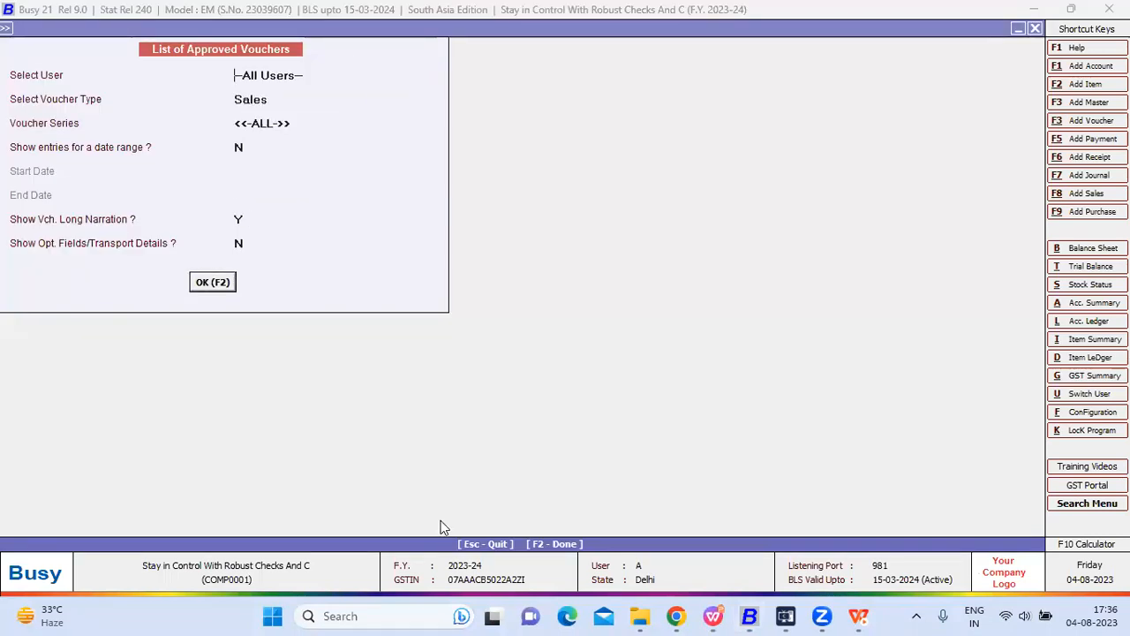
key(Return)
- Scroll the approved list, then switch to the unapproved 1,23,500.00 Sale voucher list
key(Down)
key(Down)
key(Down)
key(Down)
key(Down)
key(Down)
key(Down)
key(Down)
key(Down)
key(Down)
key(Down)
key(Down)
key(Down)
key(Down)
key(Down)
key(Down)
key(Down)
key(Down)
key(Down)
key(Down)
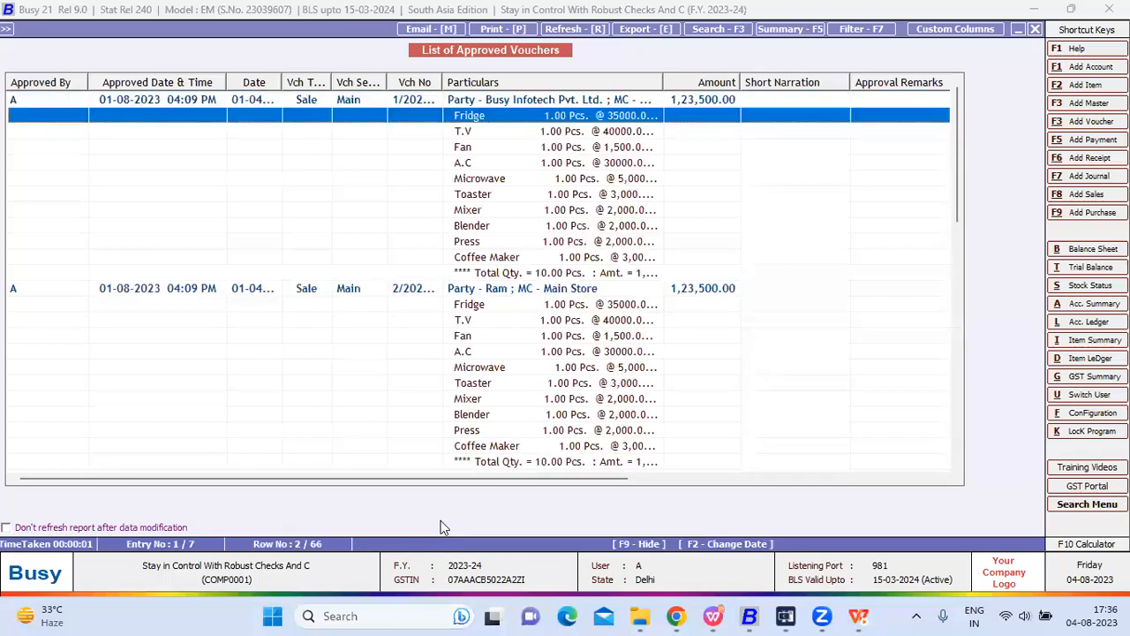
key(Down)
key(Down)
key(Down)
key(Down)
key(Down)
key(Down)
key(Down)
key(Down)
key(Down)
key(Down)
key(Down)
key(Down)
key(Down)
key(Down)
key(Down)
key(Down)
key(Down)
key(Down)
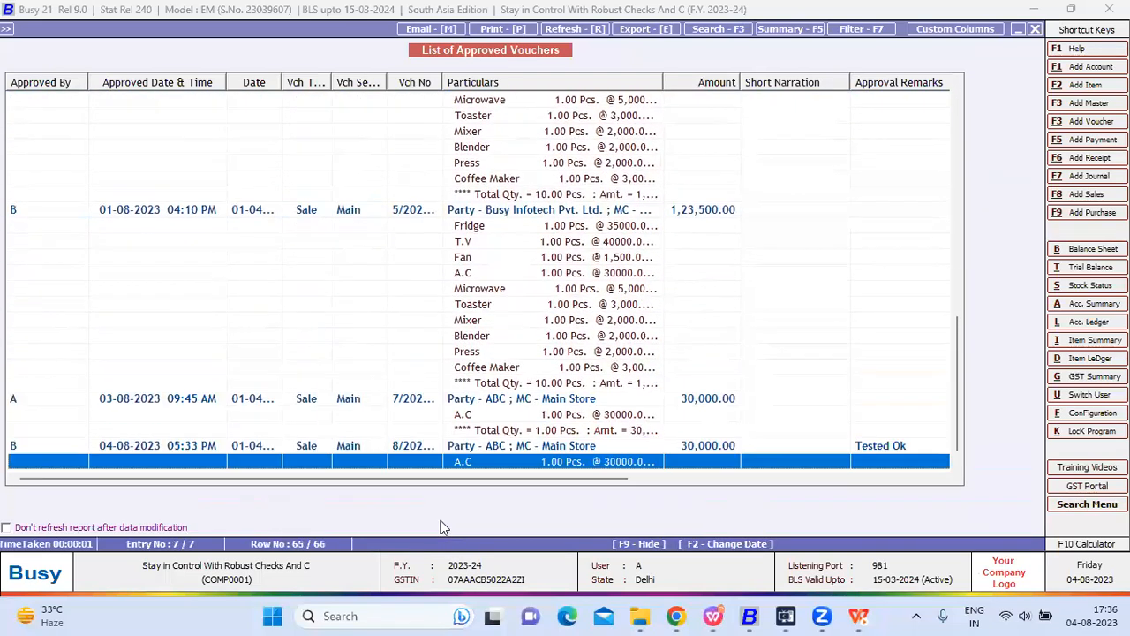
key(Escape)
key(Escape)
key(Escape)
key(Return)
key(Return)
key(Return)
key(Return)
key(Return)
key(Return)
key(Return)
key(Return)
key(Return)
key(Return)
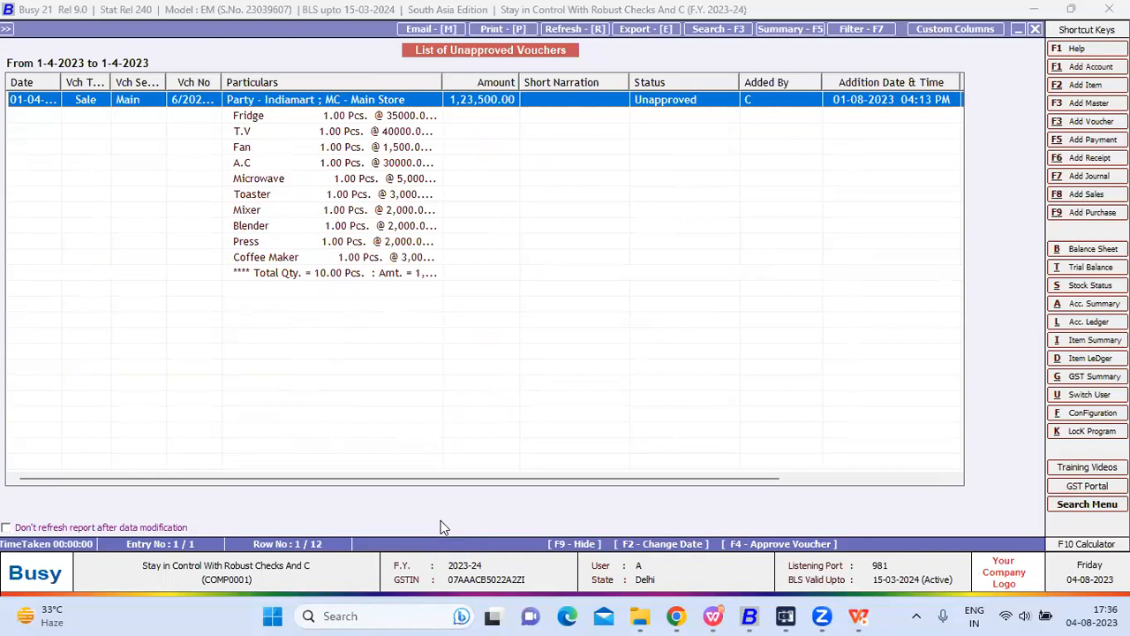
- Choose Reject for the pending Indiamart Sale voucher and type a rejection reason
key(F4)
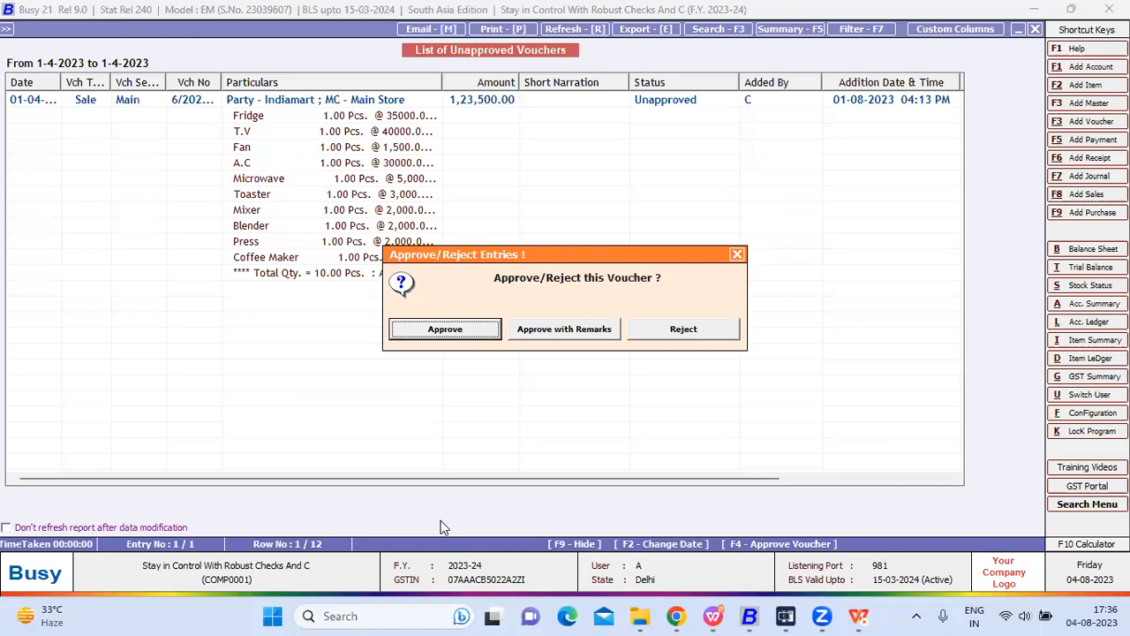
key(Tab)
key(Tab)
key(Return)
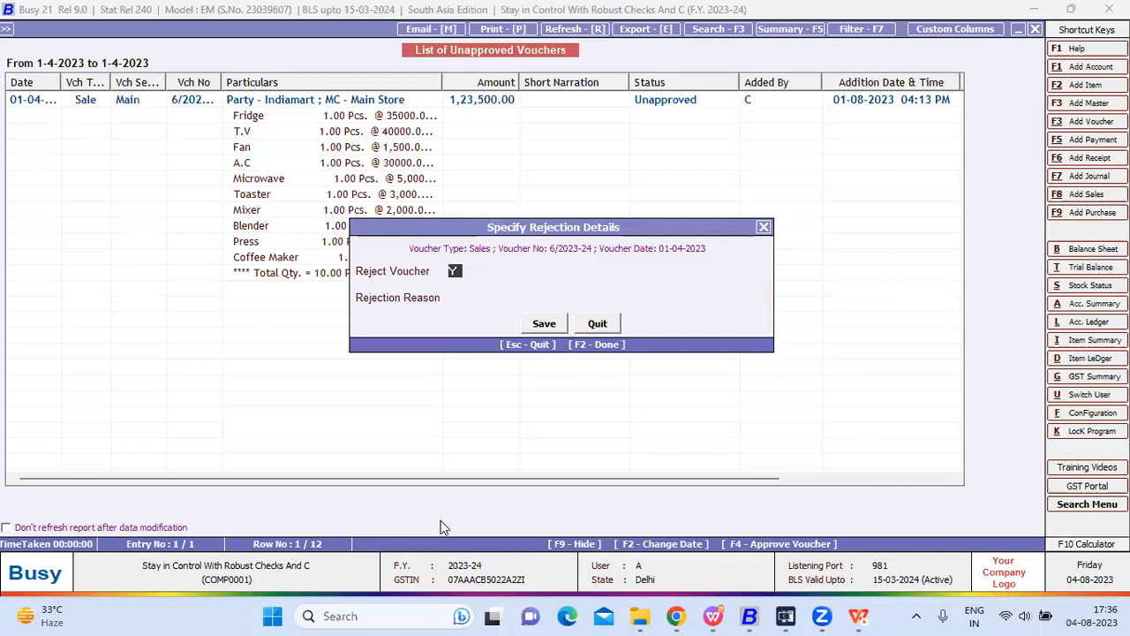
key(Return)
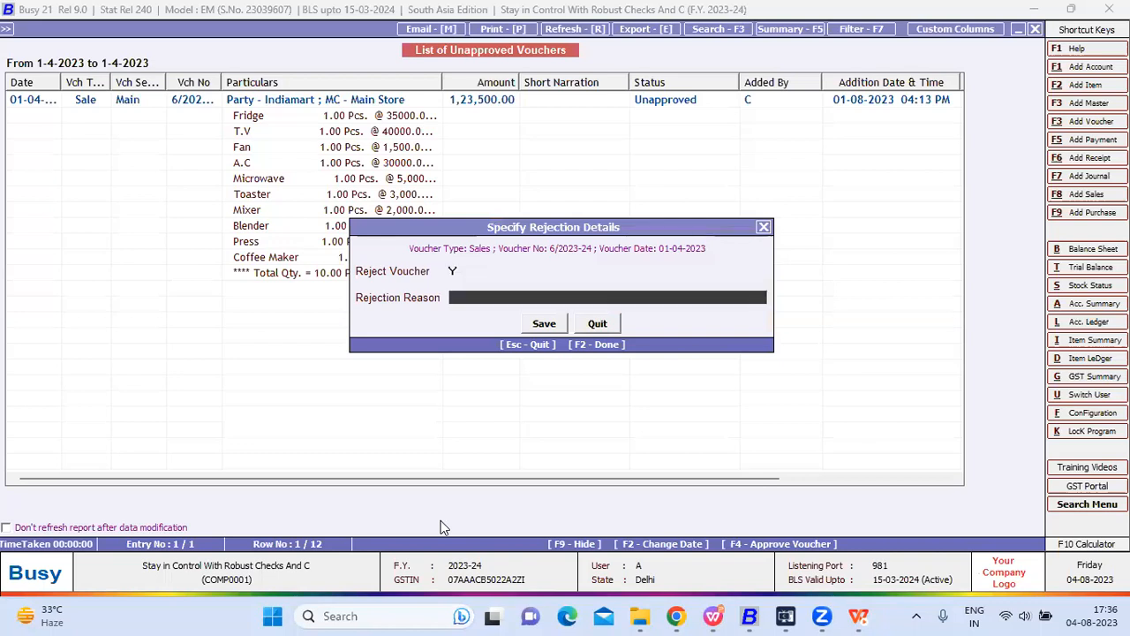
text(wrong item addes)
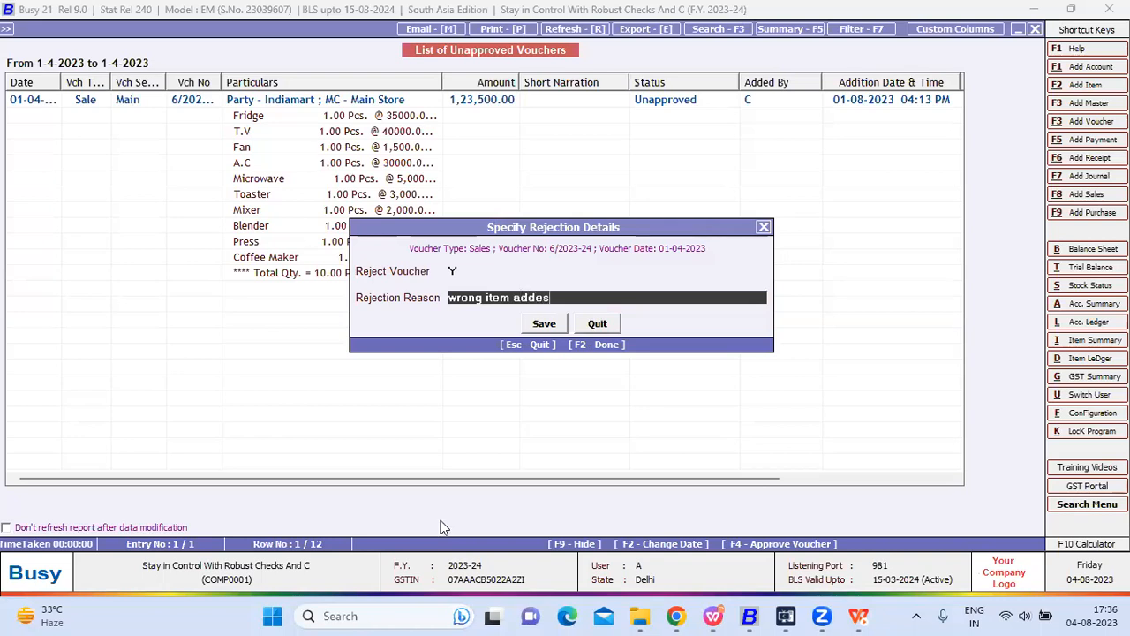
key(Return)
- Correct the reason to 'Wrong Item Added', save the rejection and return to report choices
key(Up)
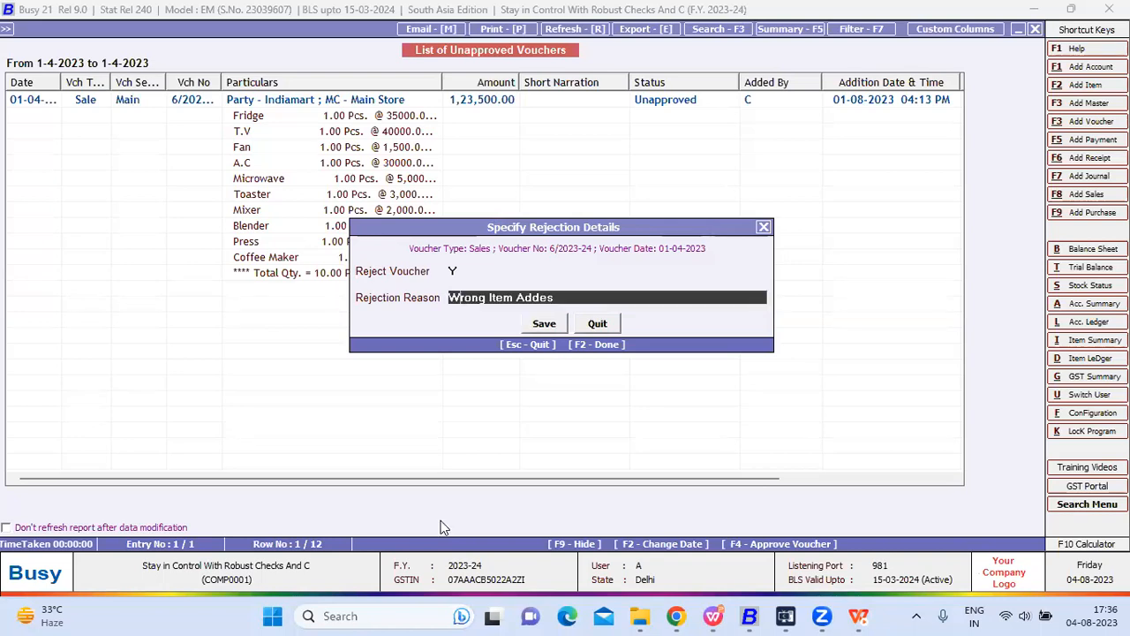
key(BackSpace)
text(d)
key(Return)
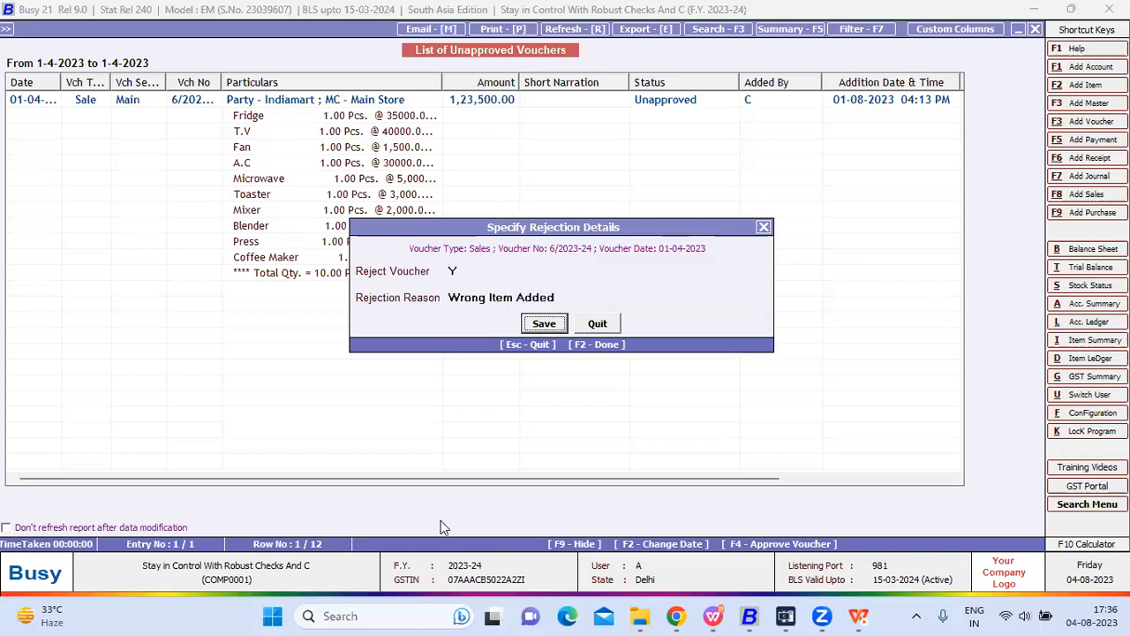
key(Return)
key(Return)
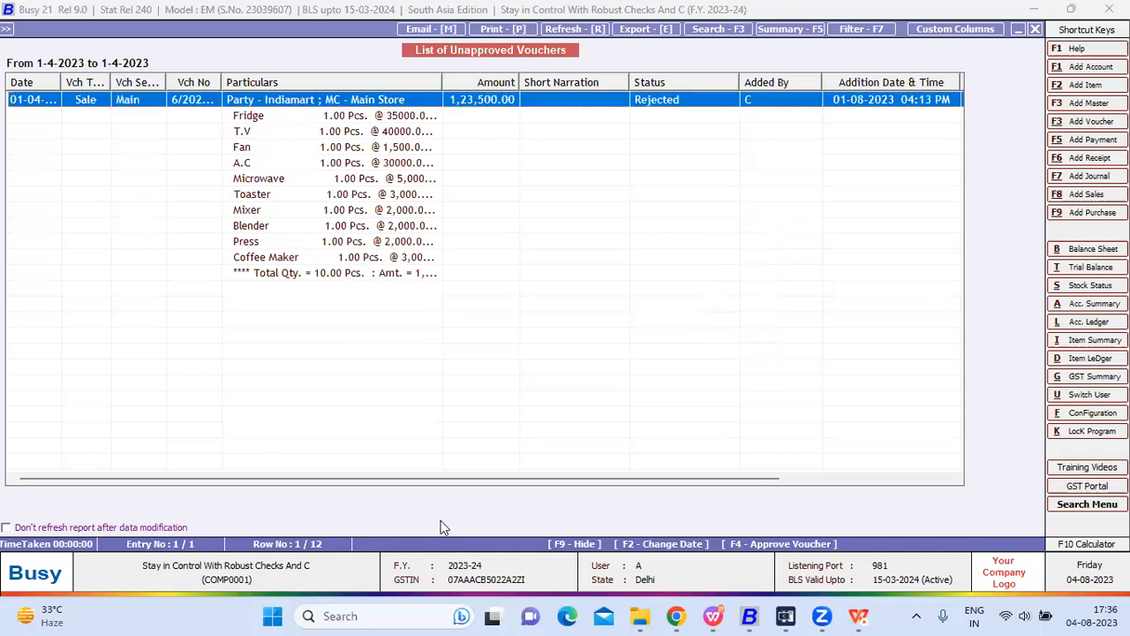
key(Escape)
key(Escape)
key(Escape)
key(Right)
key(Right)
key(Right)
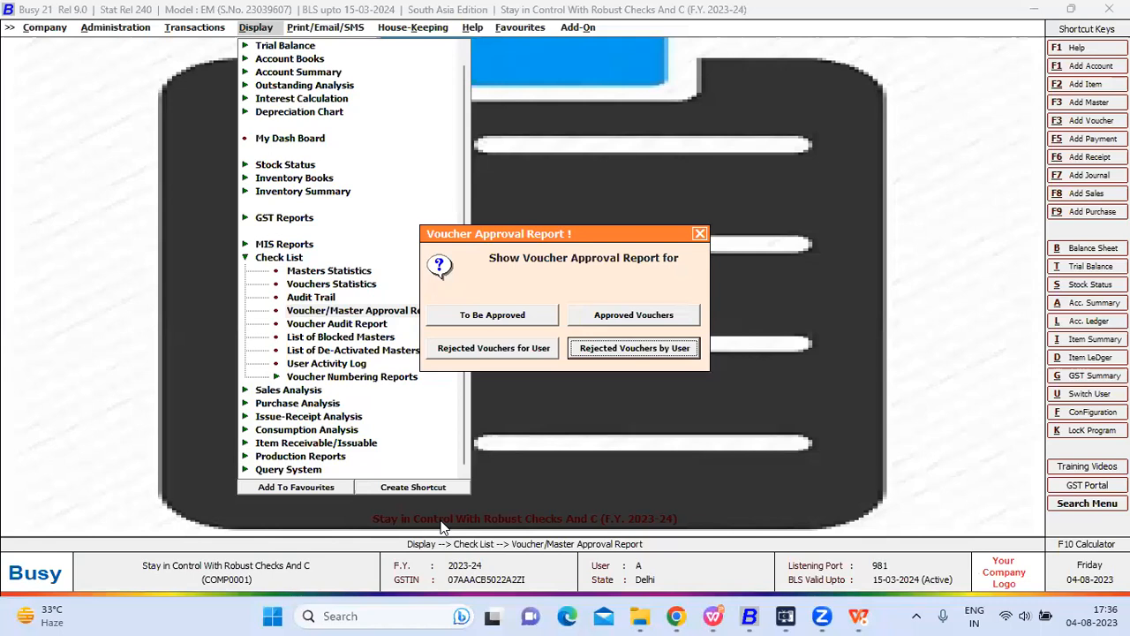
- Check the rejected-vouchers list showing the 1,23,500.00 Sale rejected for 'Wrong Item Added'
key(Left)
key(Right)
key(Left)
key(Return)
key(Return)
key(Return)
key(Return)
key(Return)
key(Return)
key(Return)
key(Return)
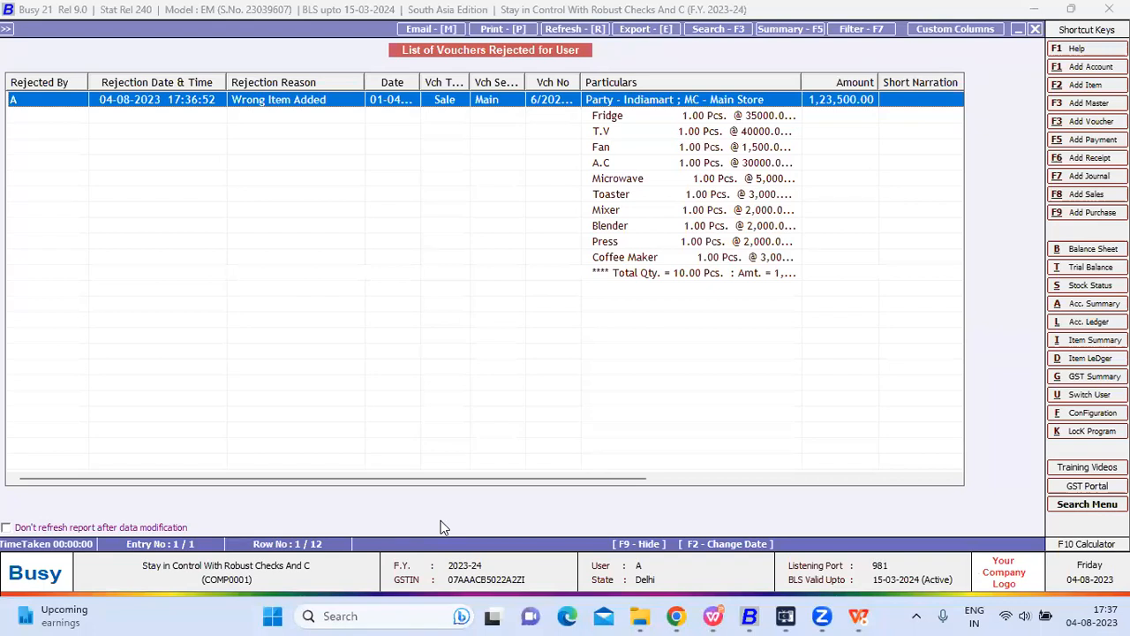
key(Escape)
key(Escape)
key(Escape)
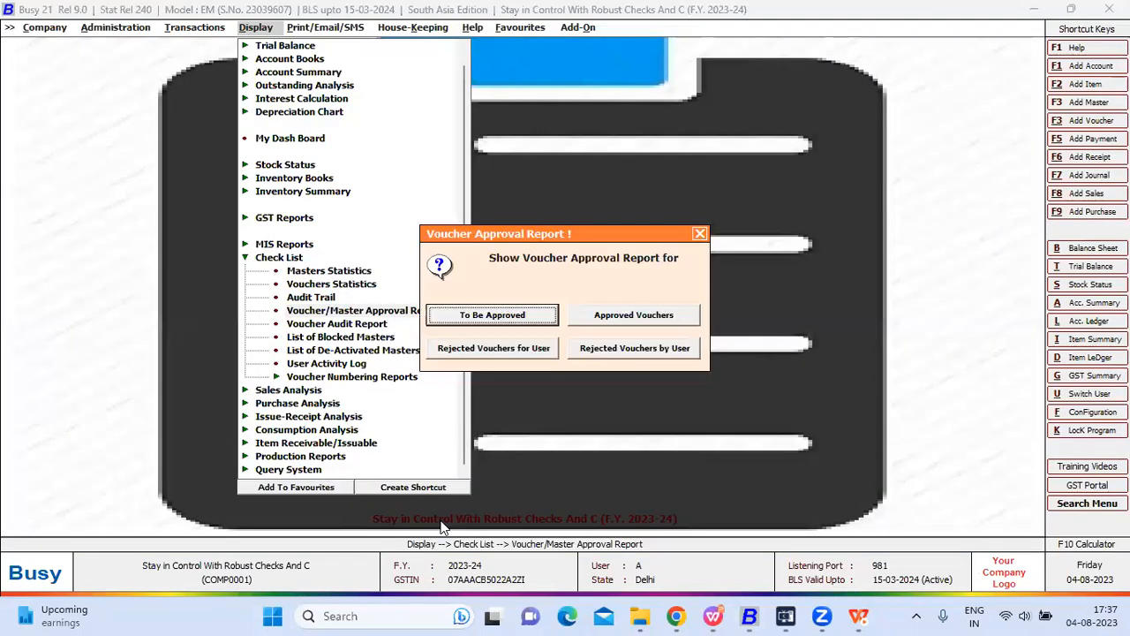
key(Escape)
key(Escape)
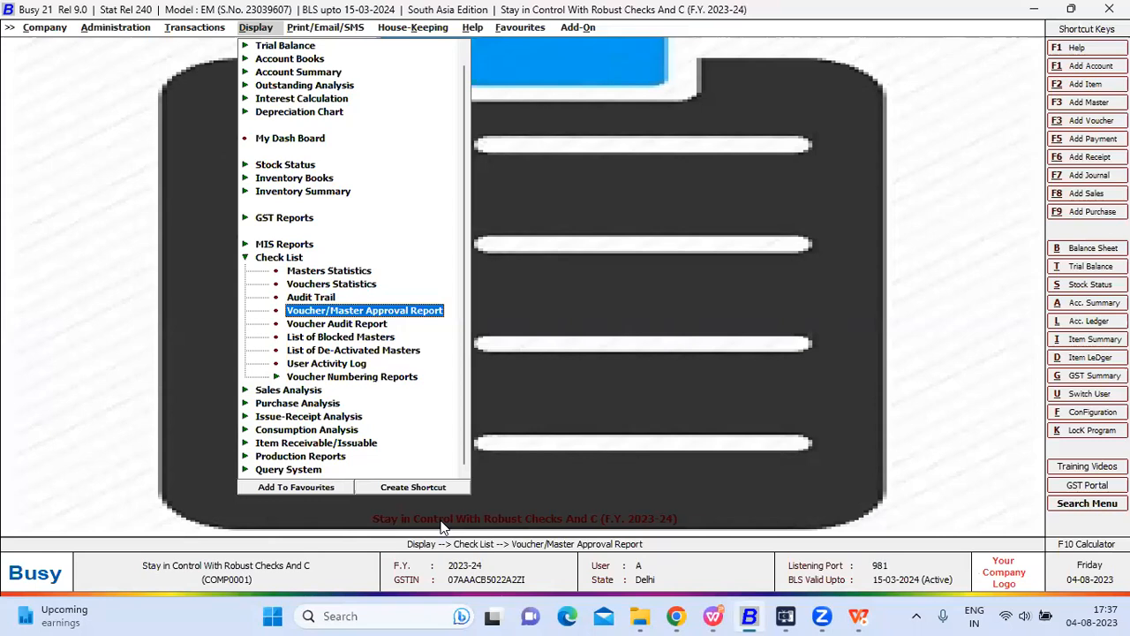
- Reopen the vouchers approval report, browse its options, then close it
key(Return)
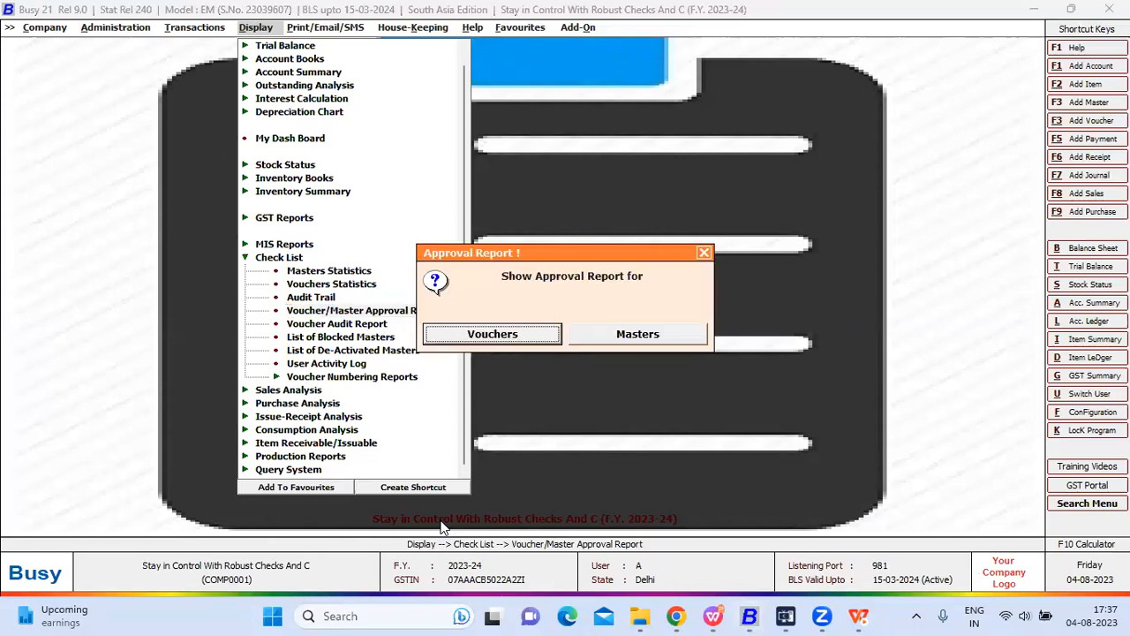
key(Return)
key(Right)
key(Tab)
key(Tab)
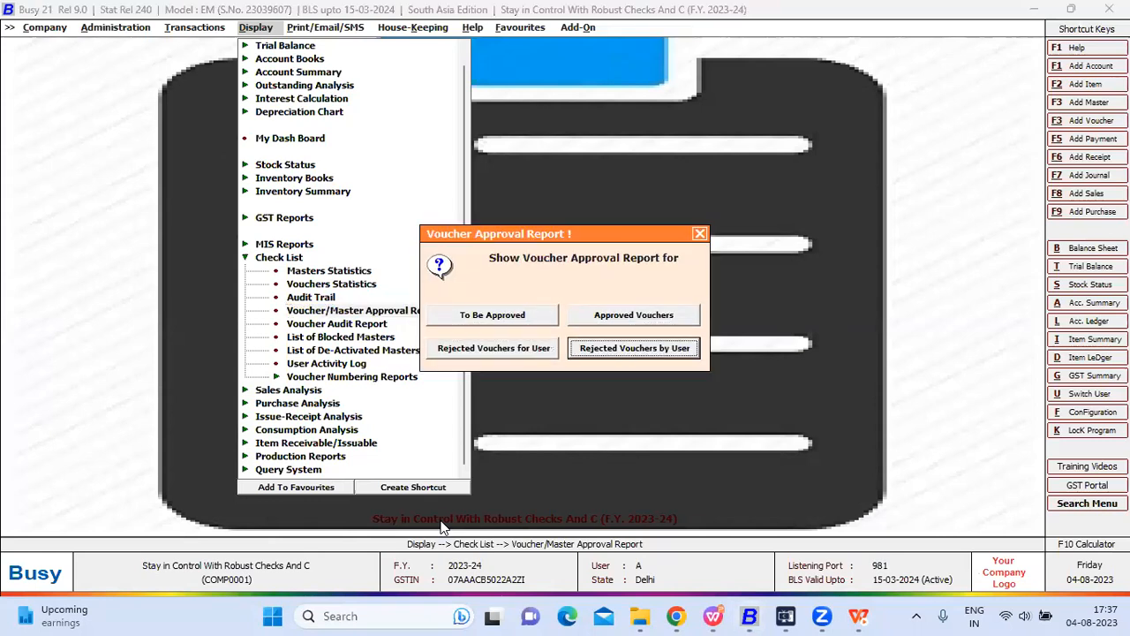
key(Escape)
key(Escape)
key(Escape)
key(Left)
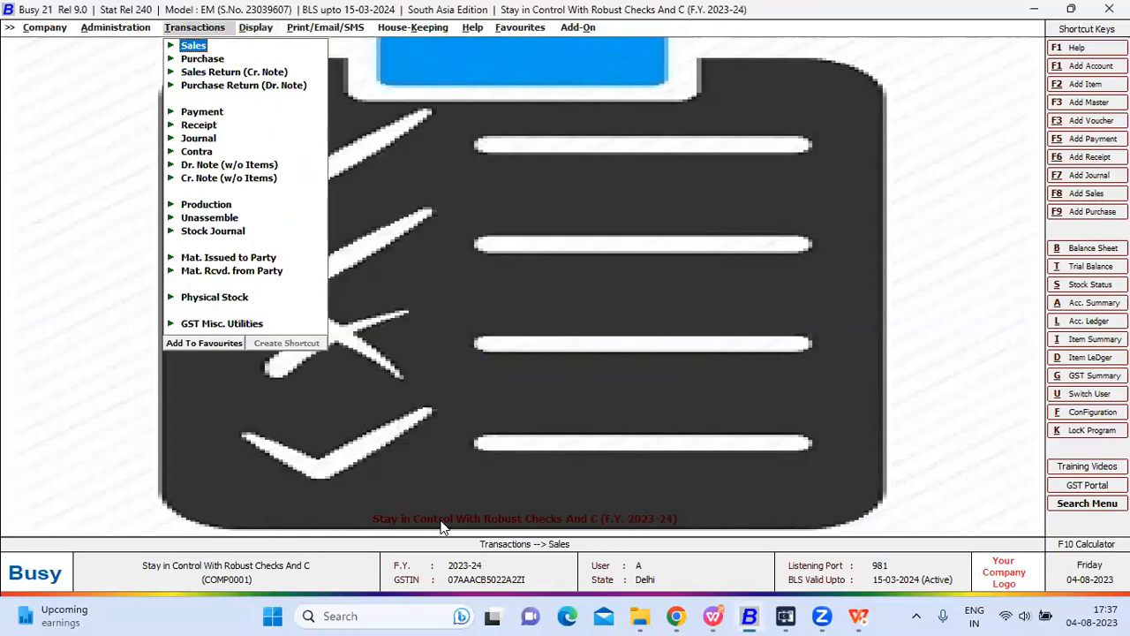
- From Enterprise Features, open the Masters setup of Voucher/Master Approval for Account and Item approvers
key(Left)
key(Down)
key(Down)
key(Down)
key(Return)
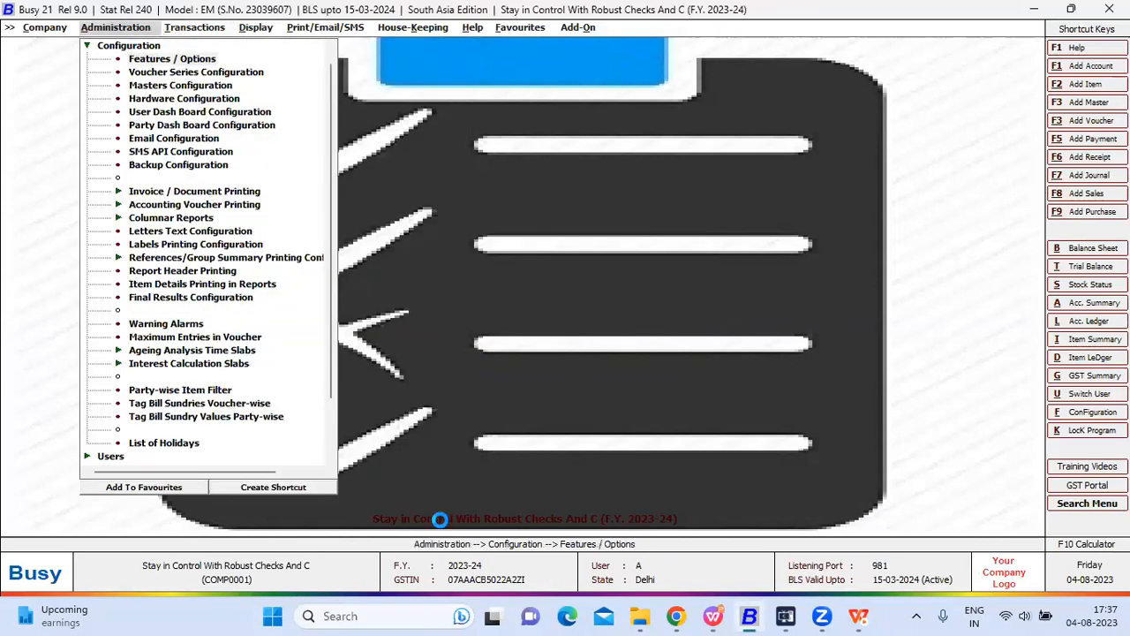
key(Return)
key(Up)
key(Up)
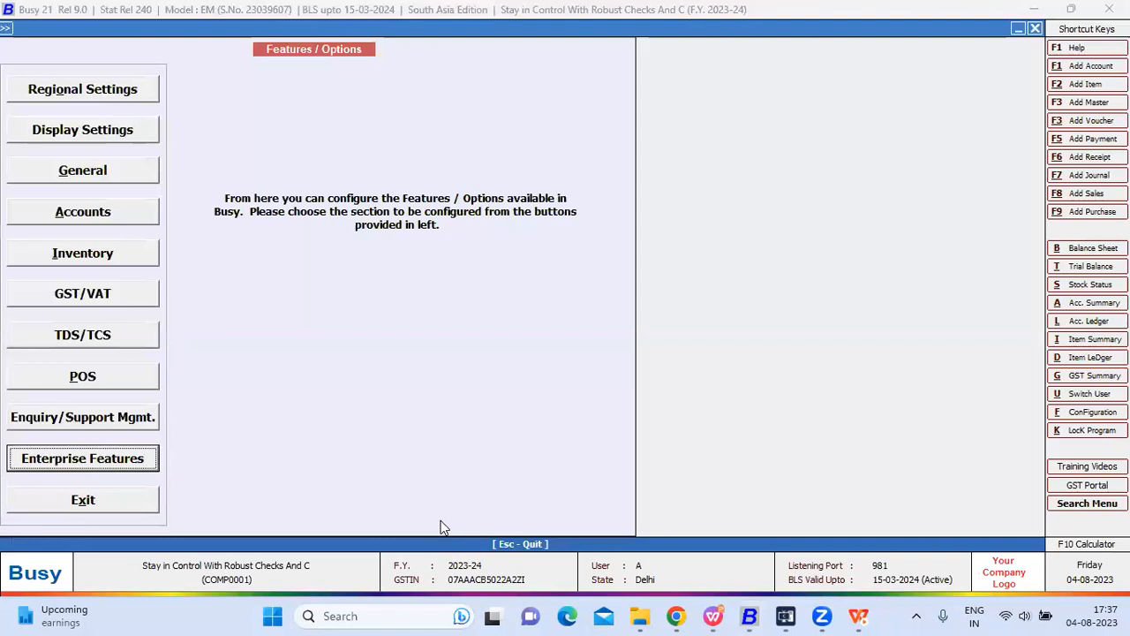
key(Return)
click(643, 89)
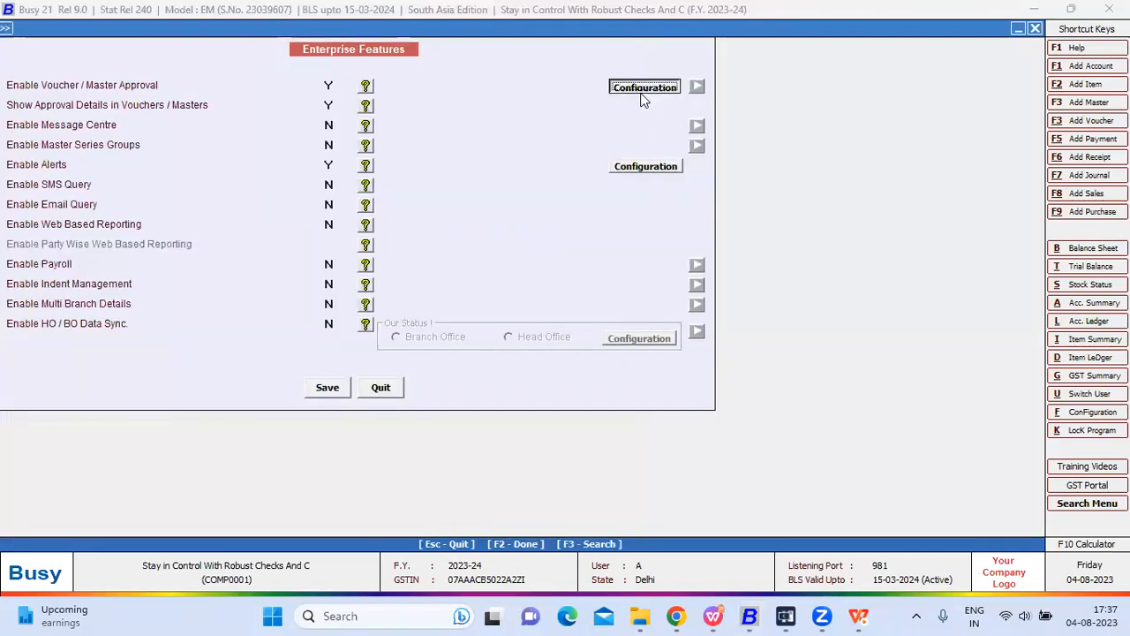
click(667, 334)
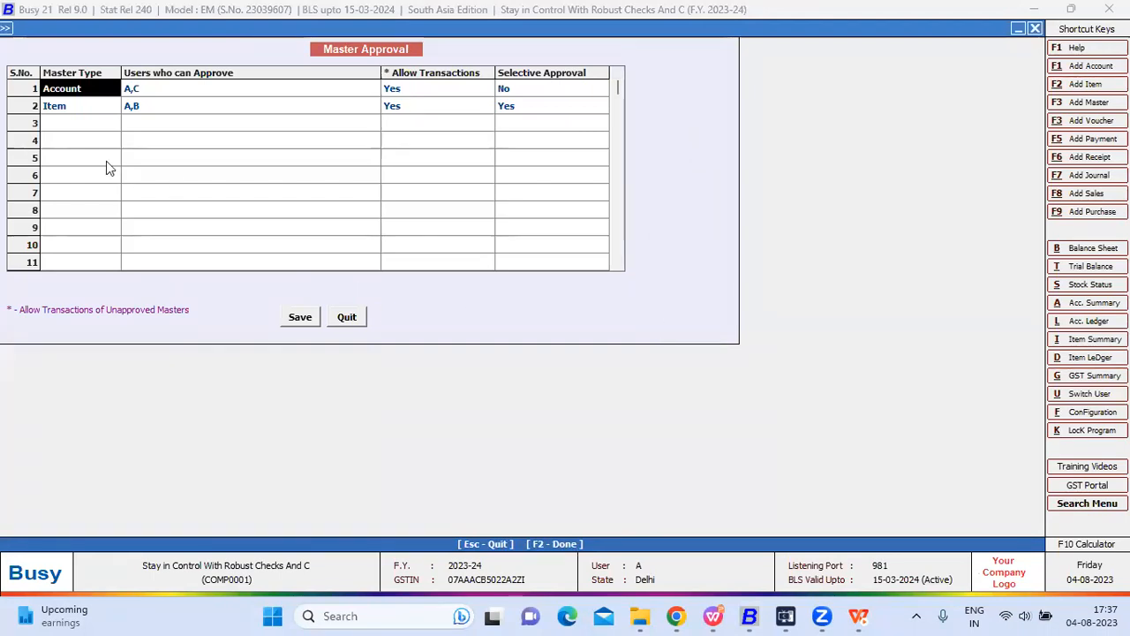
click(146, 94)
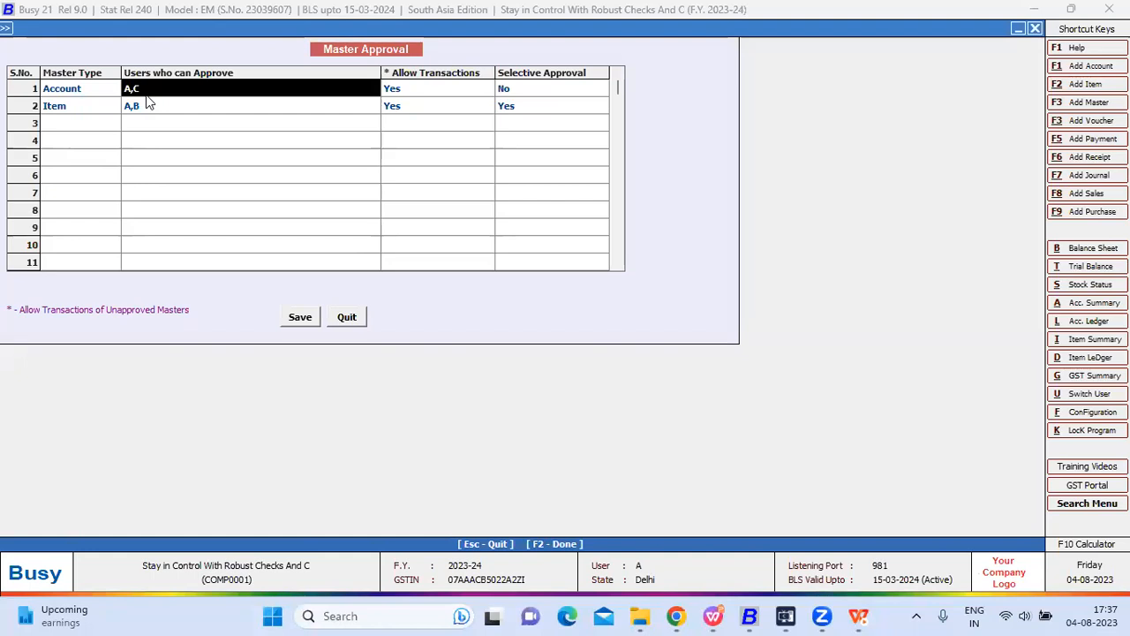
click(411, 91)
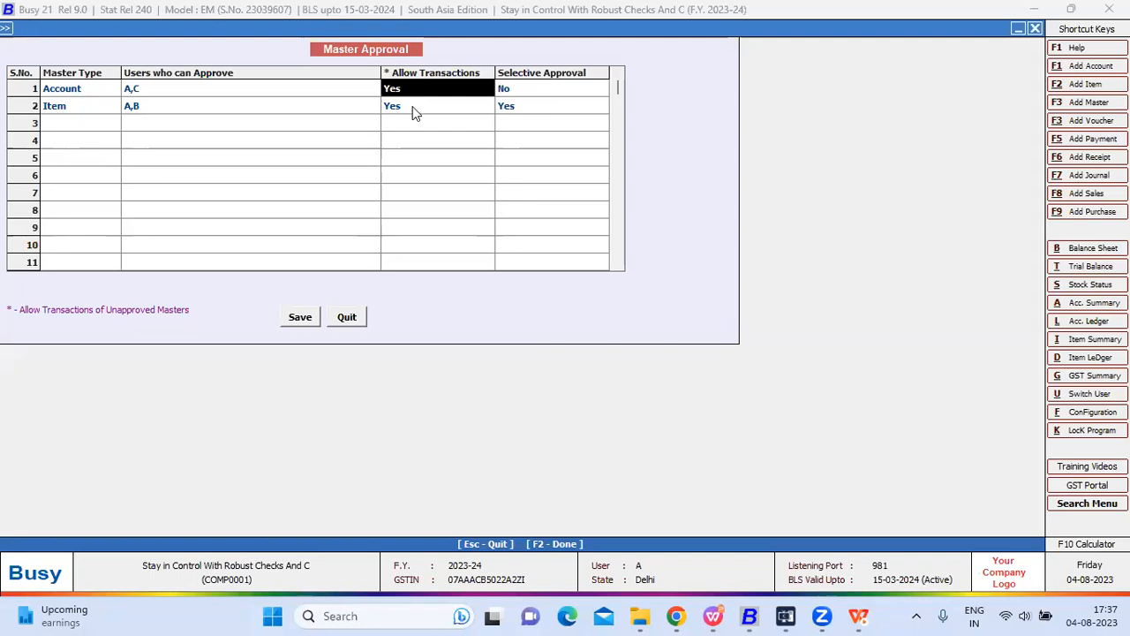
click(506, 90)
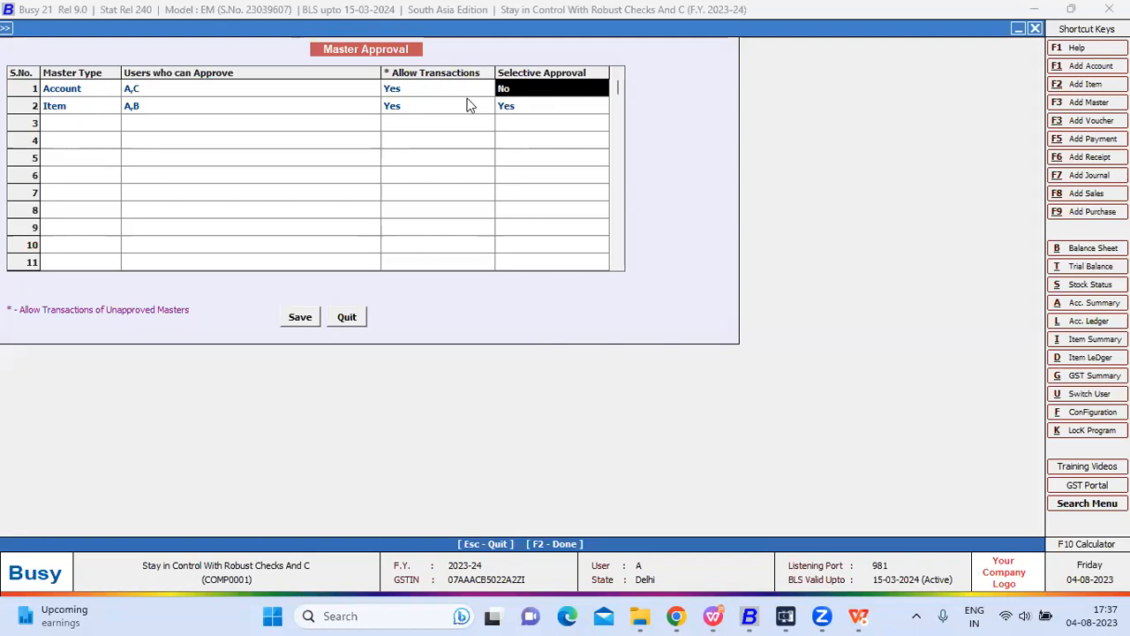
key(Return)
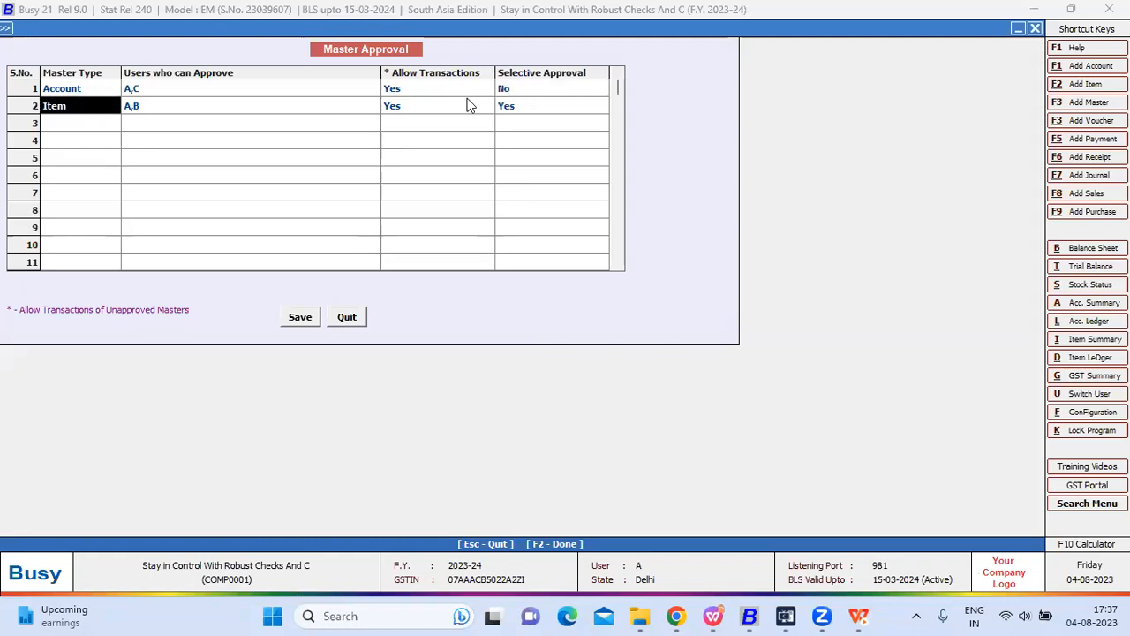
key(Return)
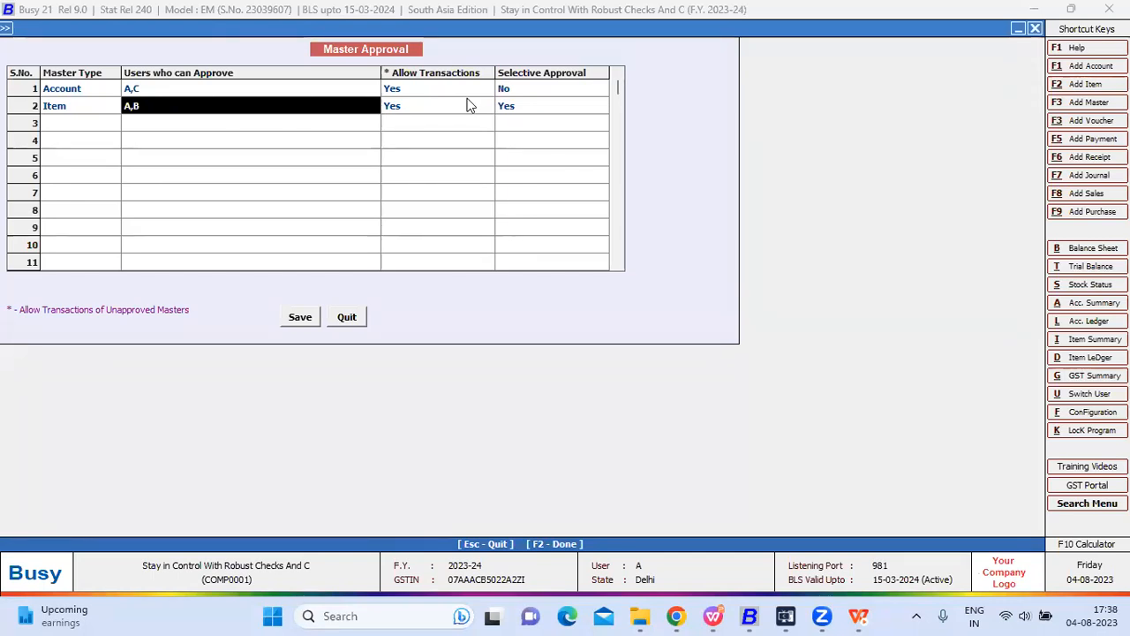
key(Return)
key(Return)
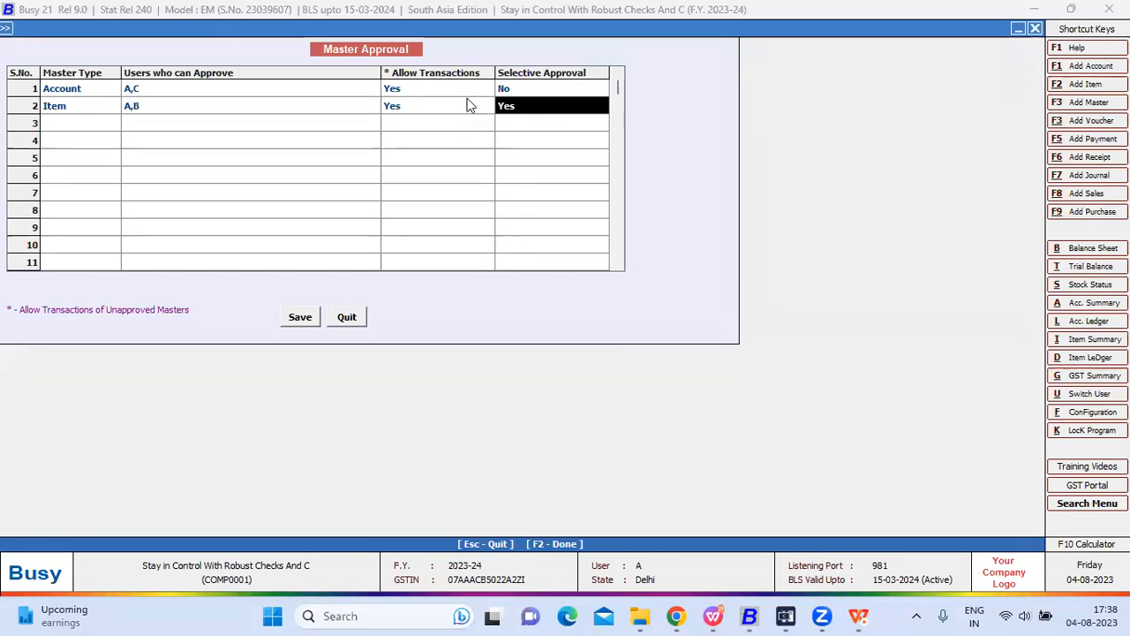
key(Return)
key(Return)
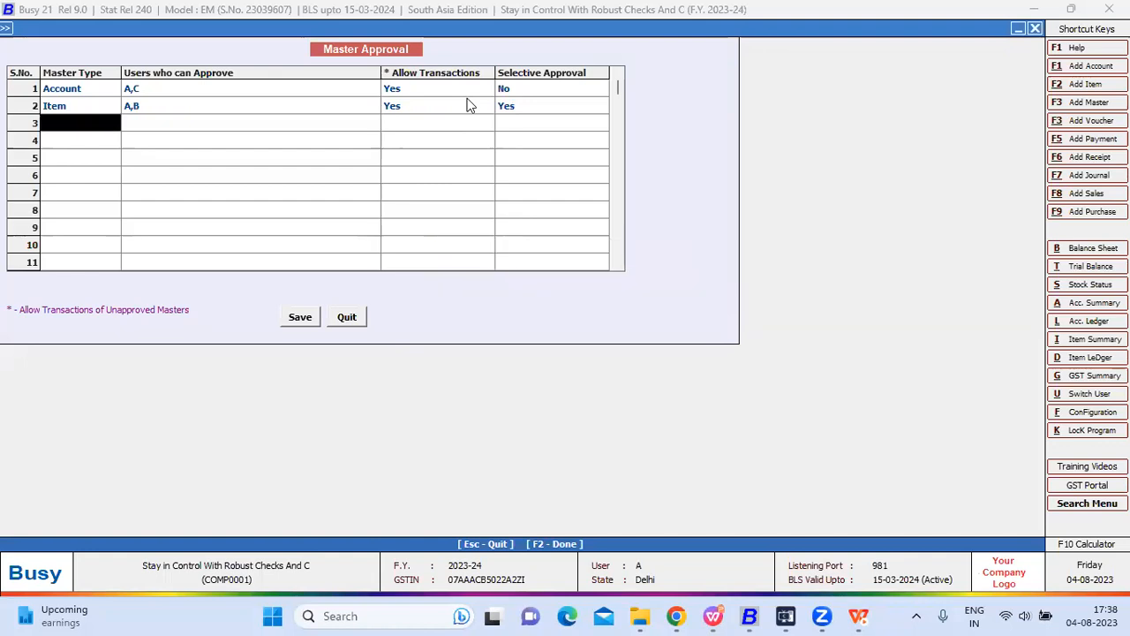
- Add row 3 for Item masters with approvers A and B and transactions allowed
text(Item)
key(Return)
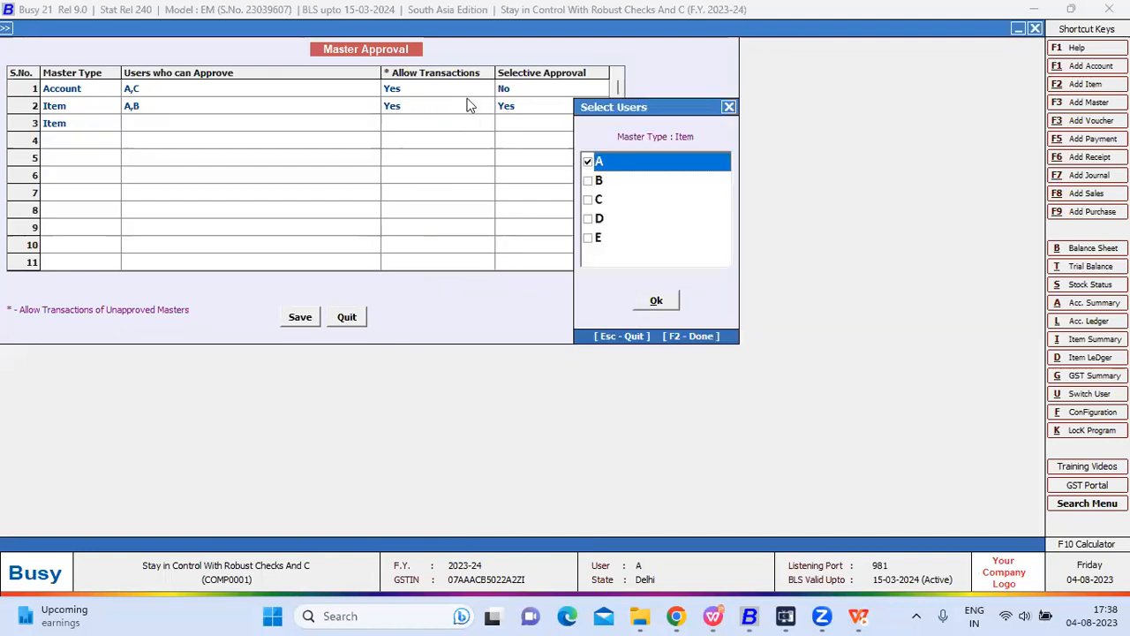
click(587, 181)
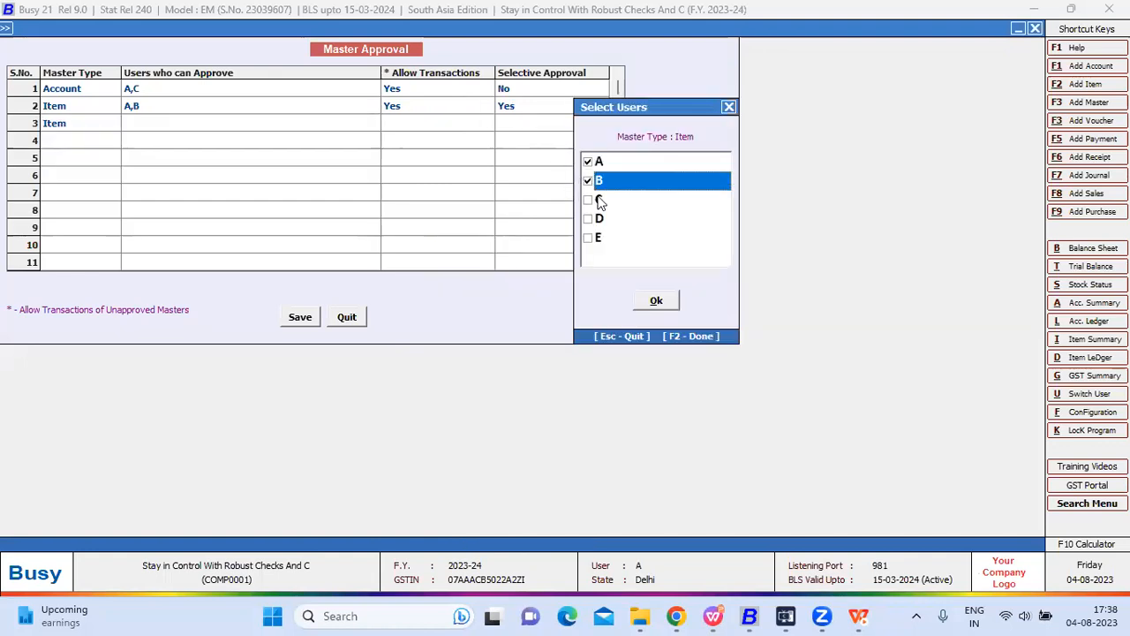
click(657, 302)
key(Return)
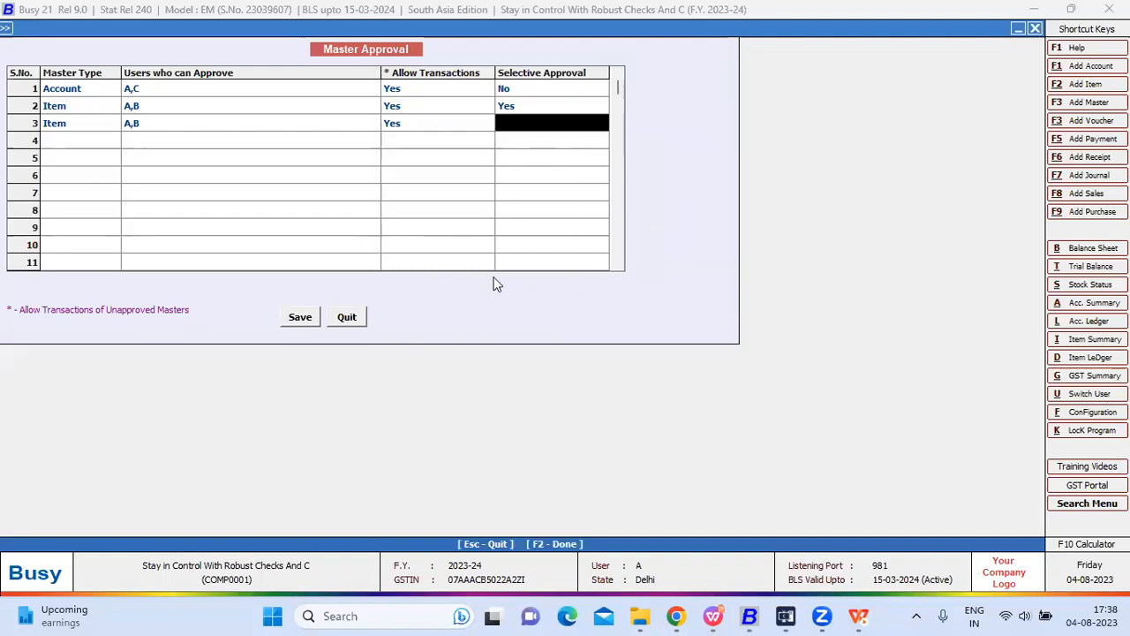
- Set row 3's Selective Approval to Yes, glance at its conditions, and exit to the main screen
key(Up)
key(Return)
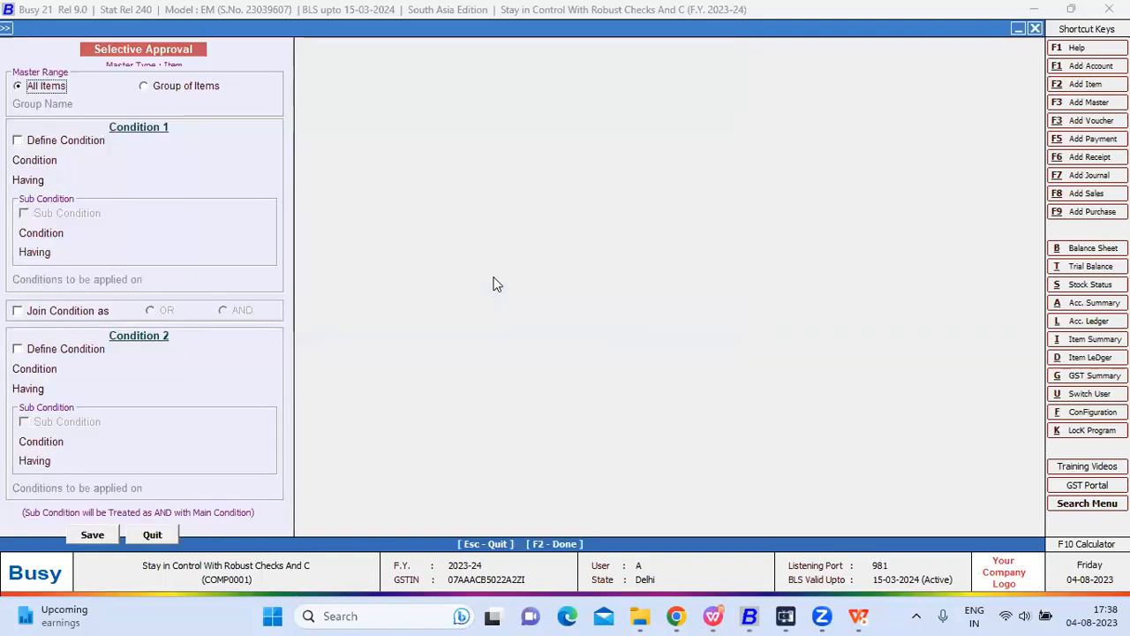
click(81, 140)
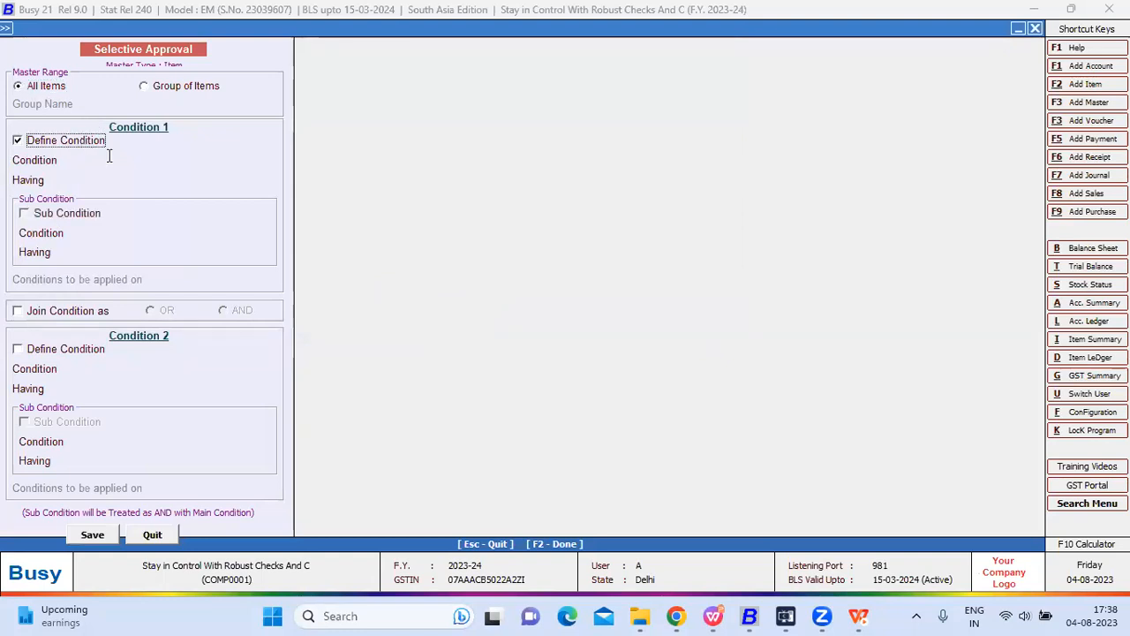
click(134, 162)
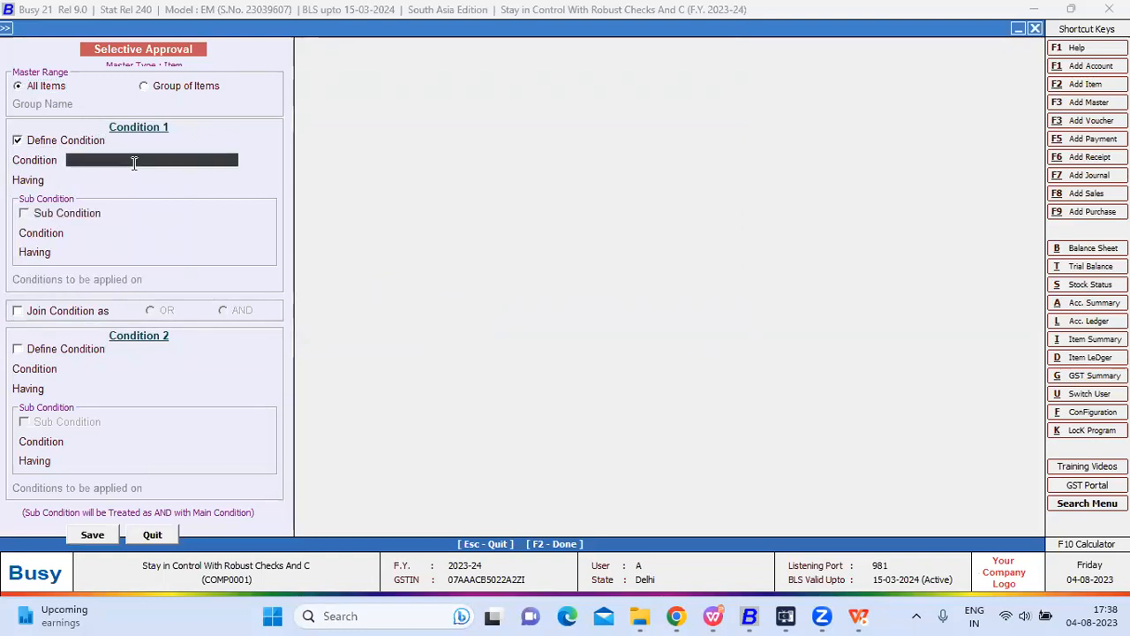
key(Escape)
key(Escape)
key(Escape)
key(Escape)
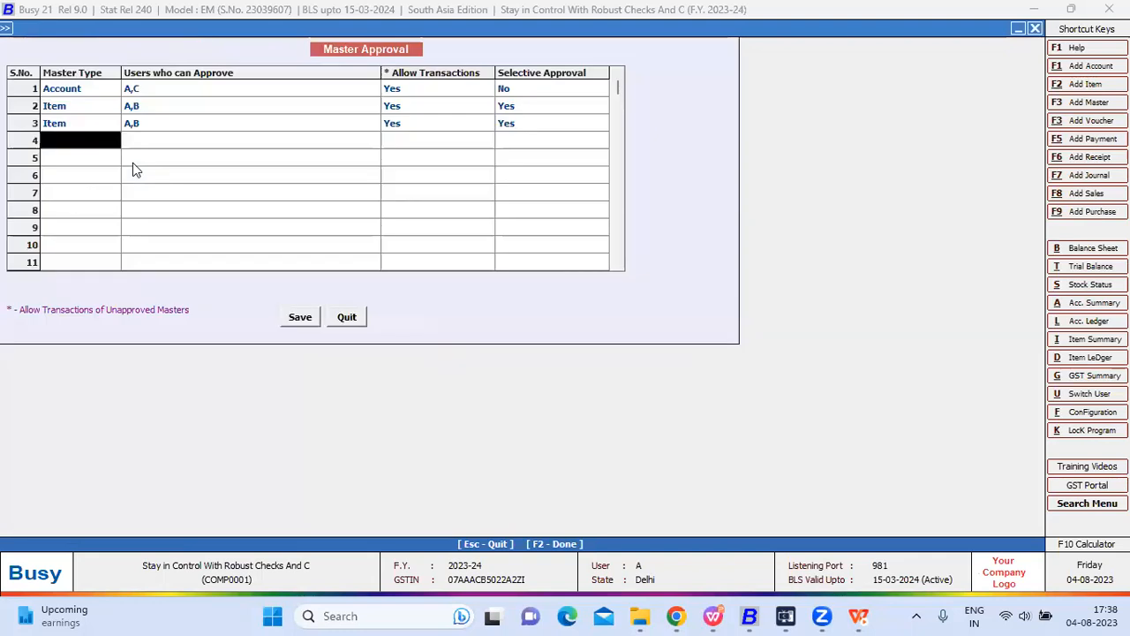
key(Left)
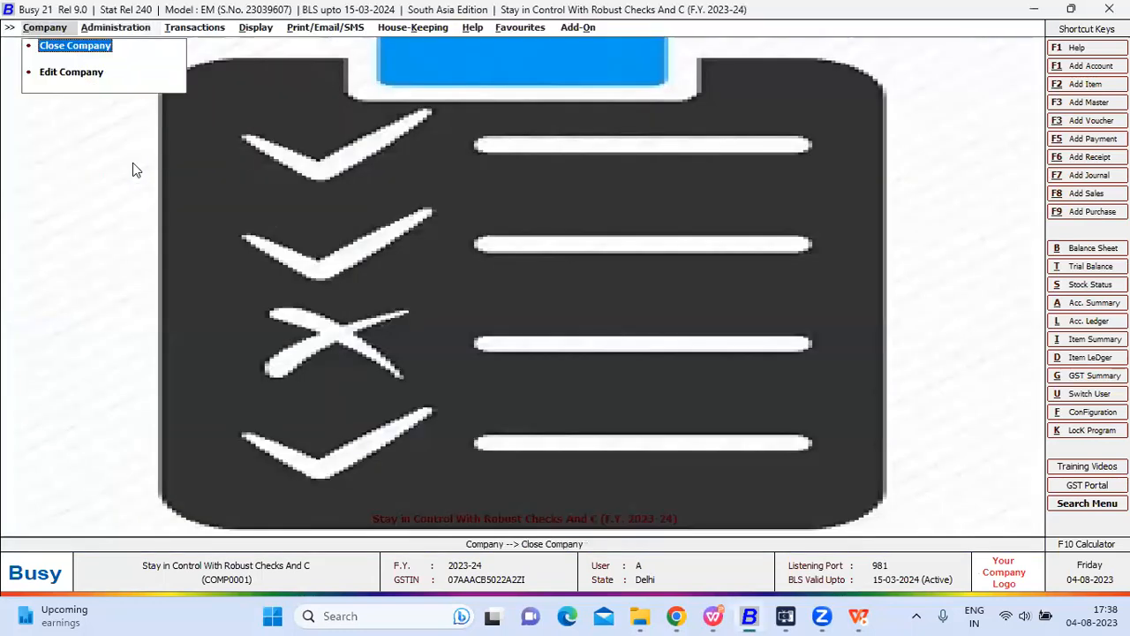
- Approve the pending Cooker item master
key(Return)
key(Return)
key(Return)
key(Return)
key(Return)
key(Return)
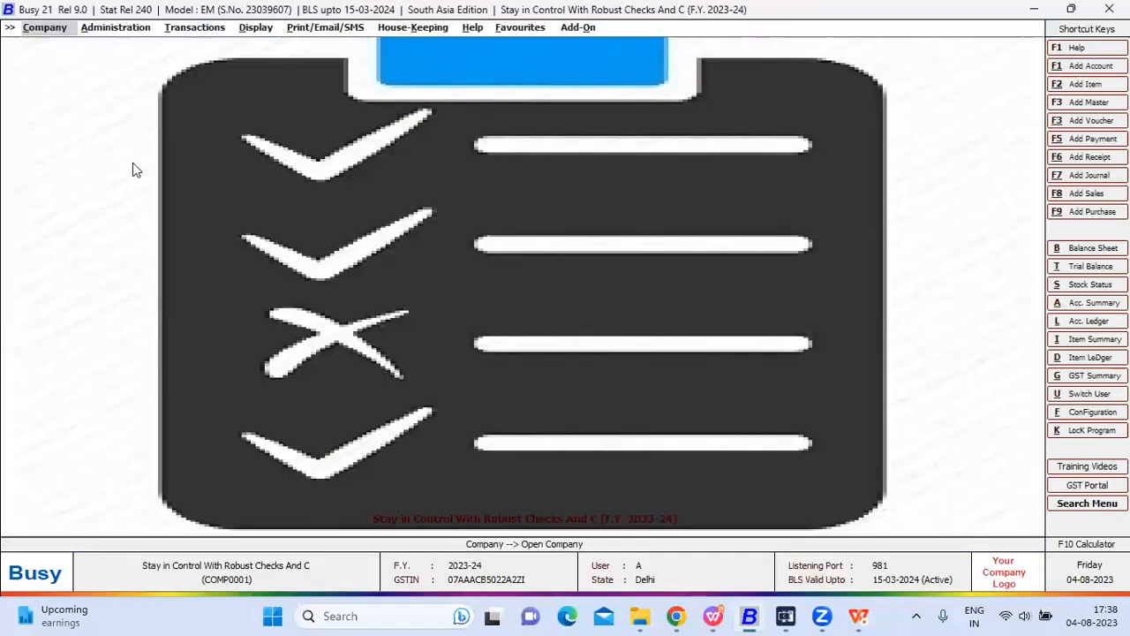
key(Right)
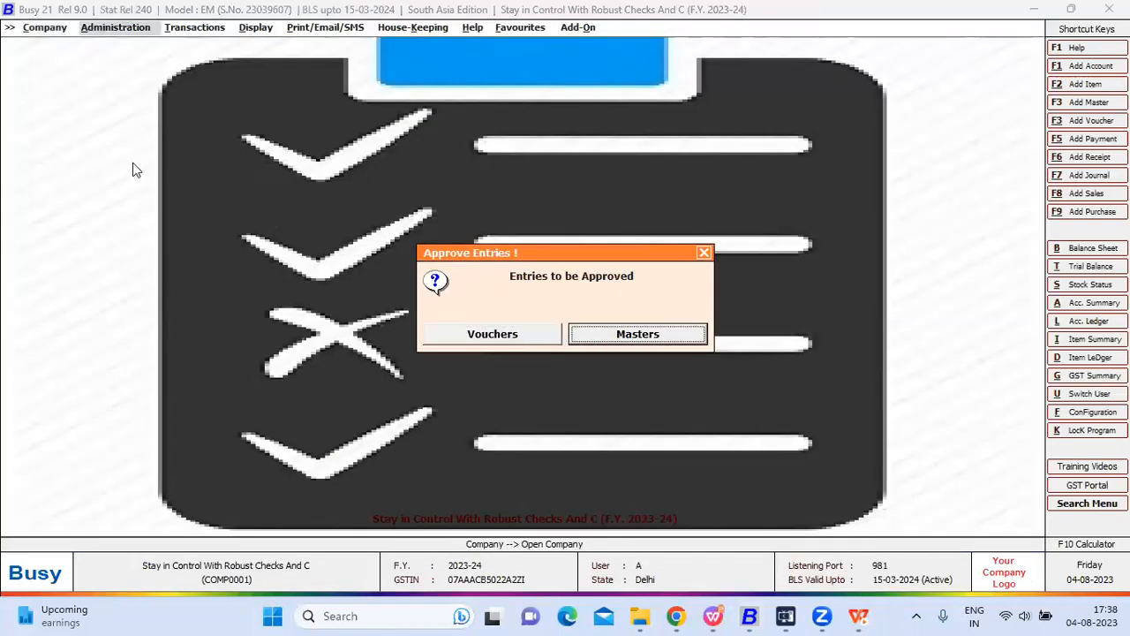
key(Return)
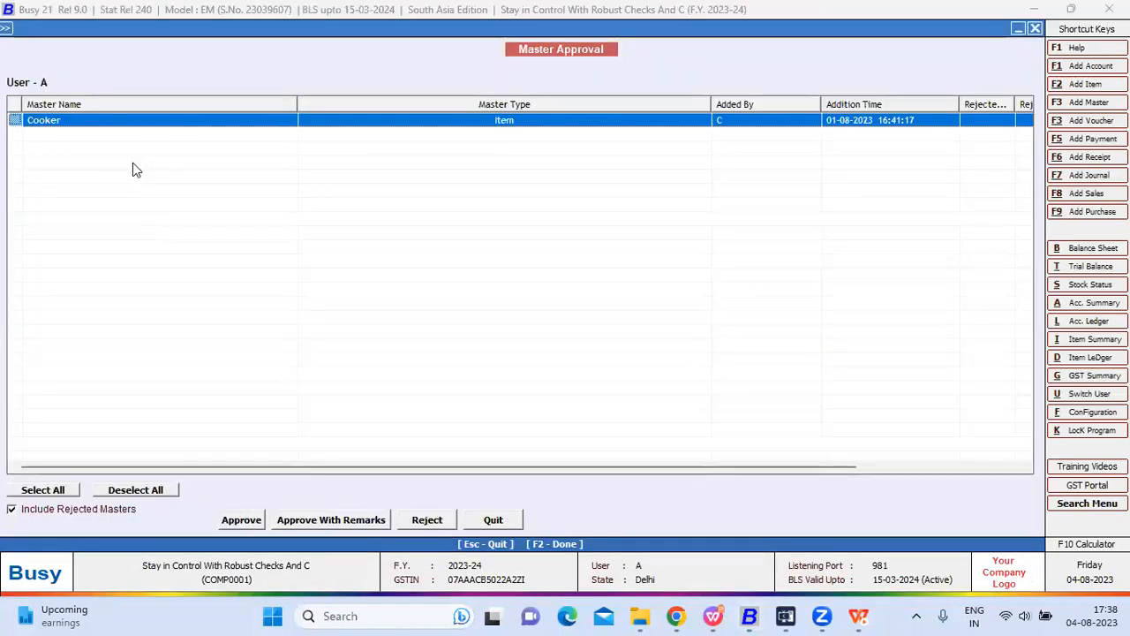
click(15, 122)
click(247, 524)
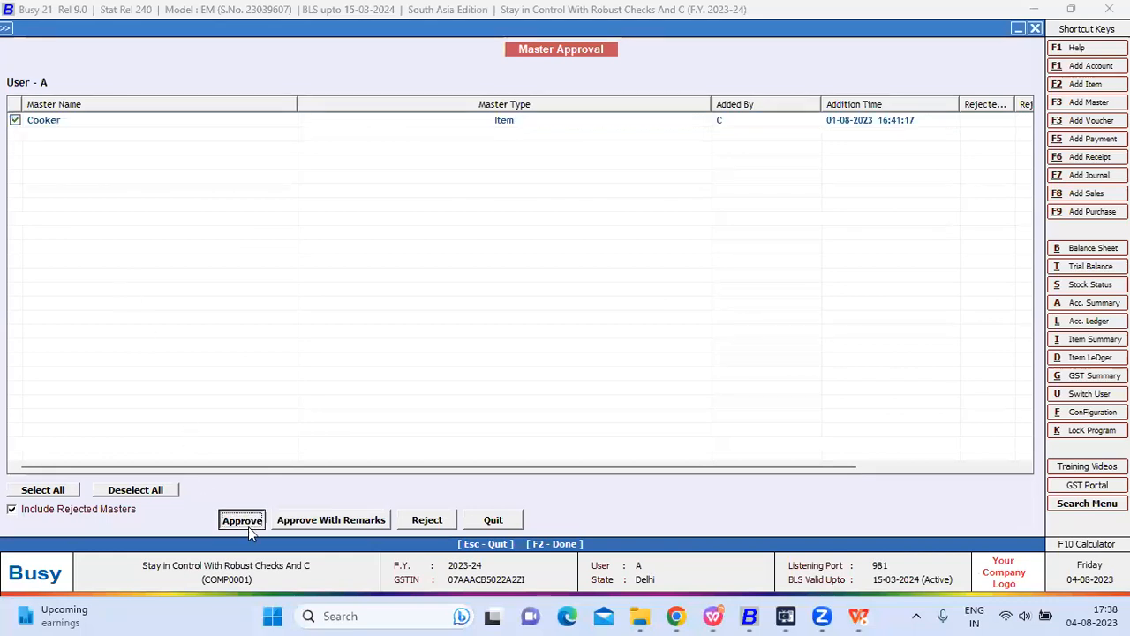
key(Escape)
- Close the company and log back in to reopen it
key(Left)
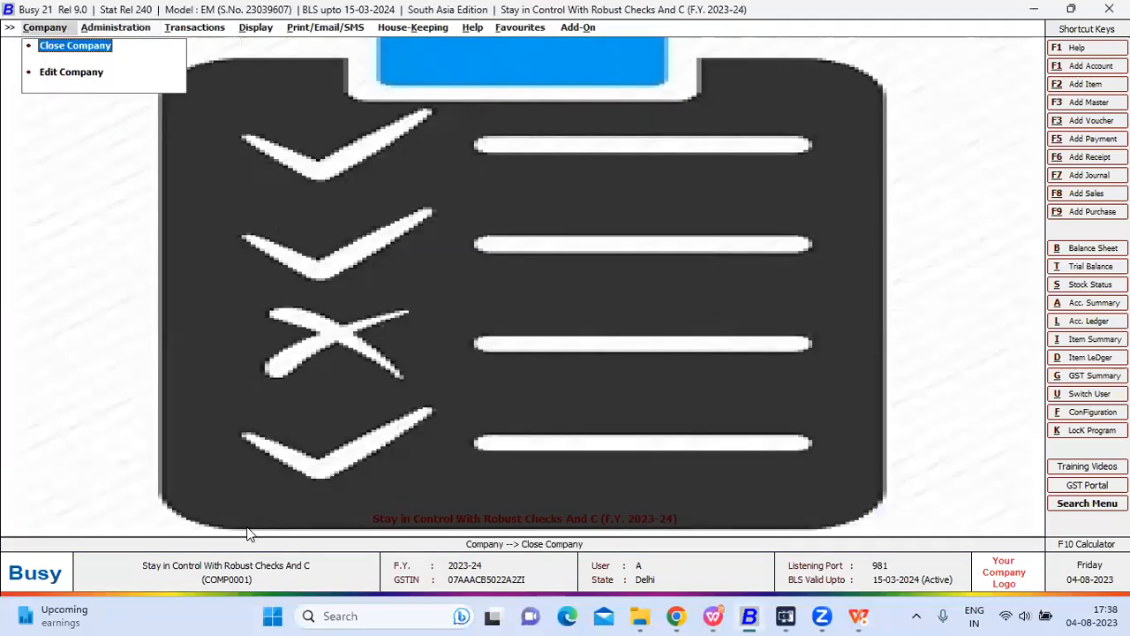
key(Return)
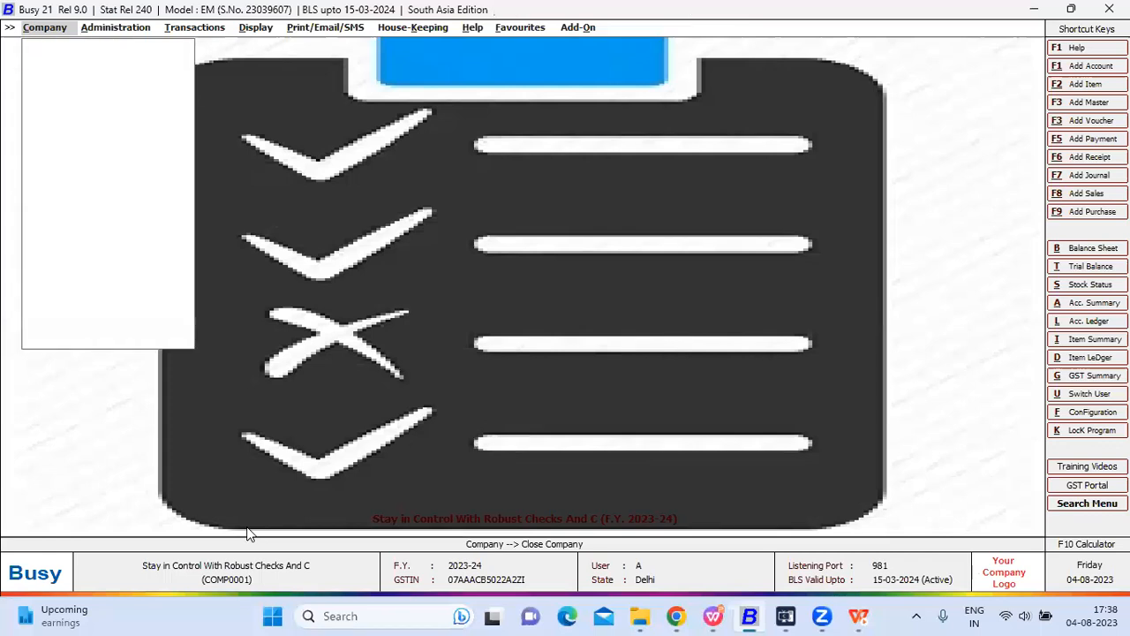
key(Return)
key(Return)
key(Return)
key(Return)
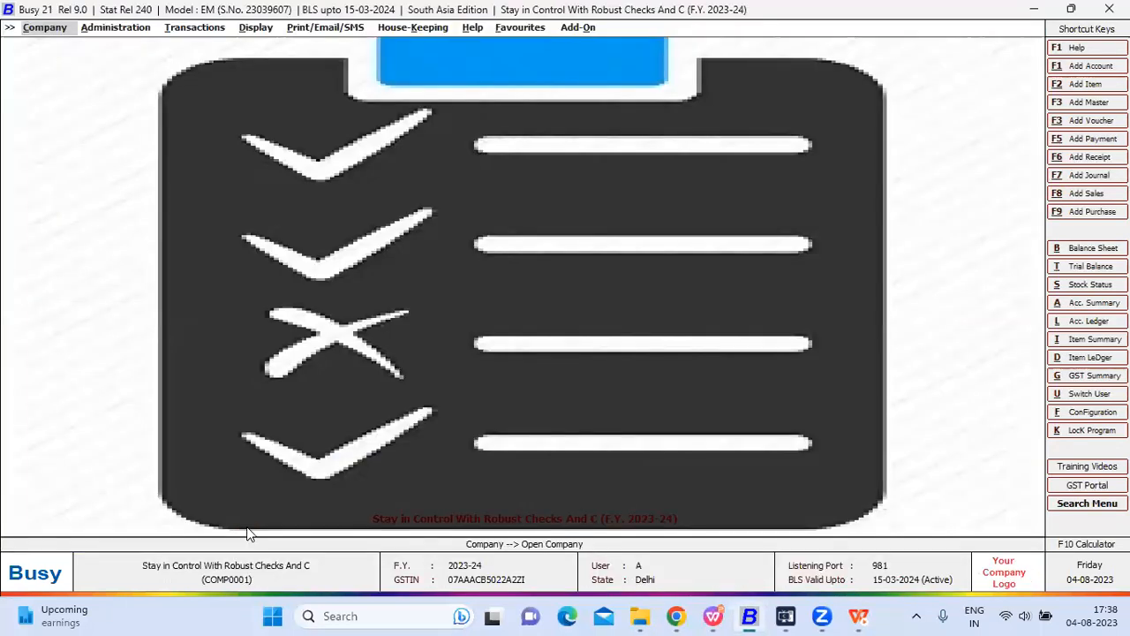
- Skip the approval entries prompt and open the Enterprise Features settings
key(Return)
key(Right)
key(Down)
key(Return)
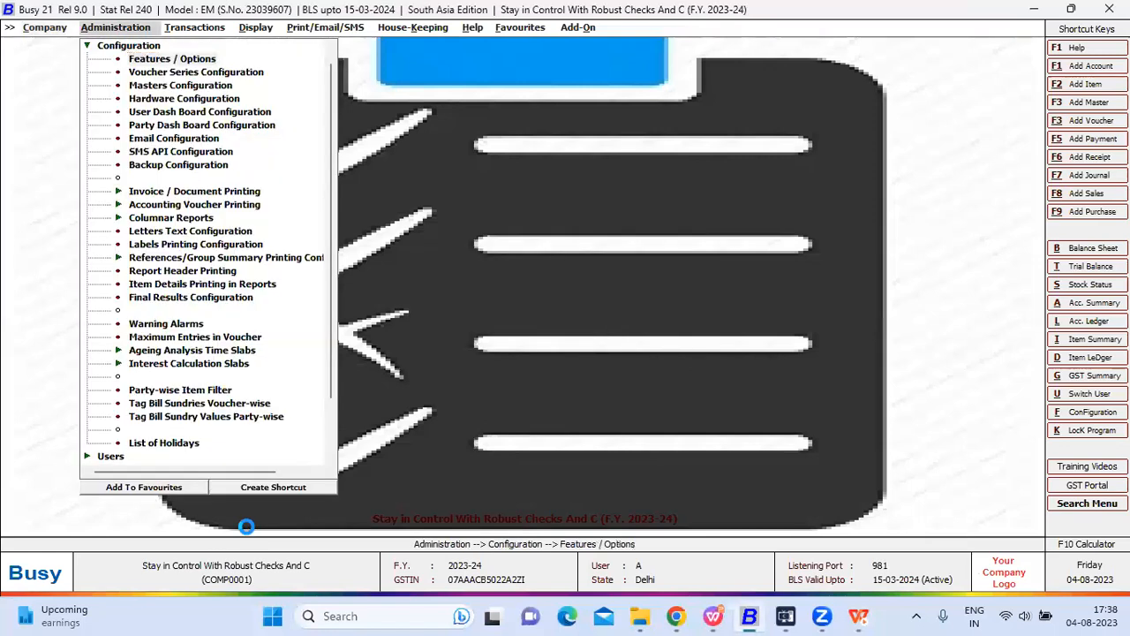
key(Return)
key(Up)
key(Return)
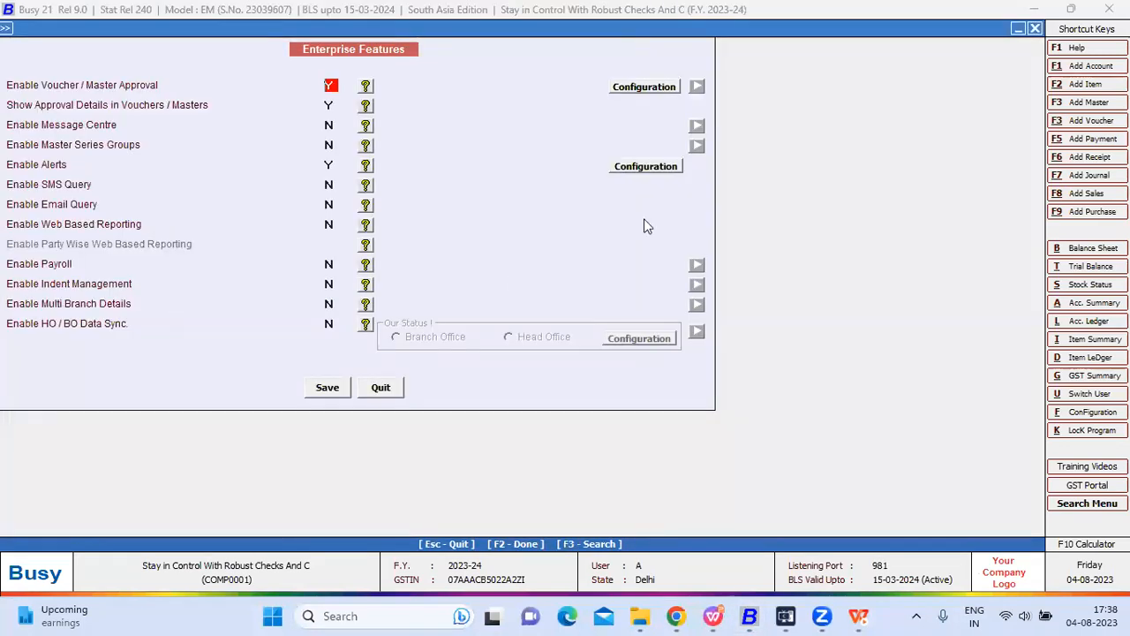
- Set the Item masters' selective-approval Condition 1 to Opening Balance >= 100.00 and save it
click(655, 88)
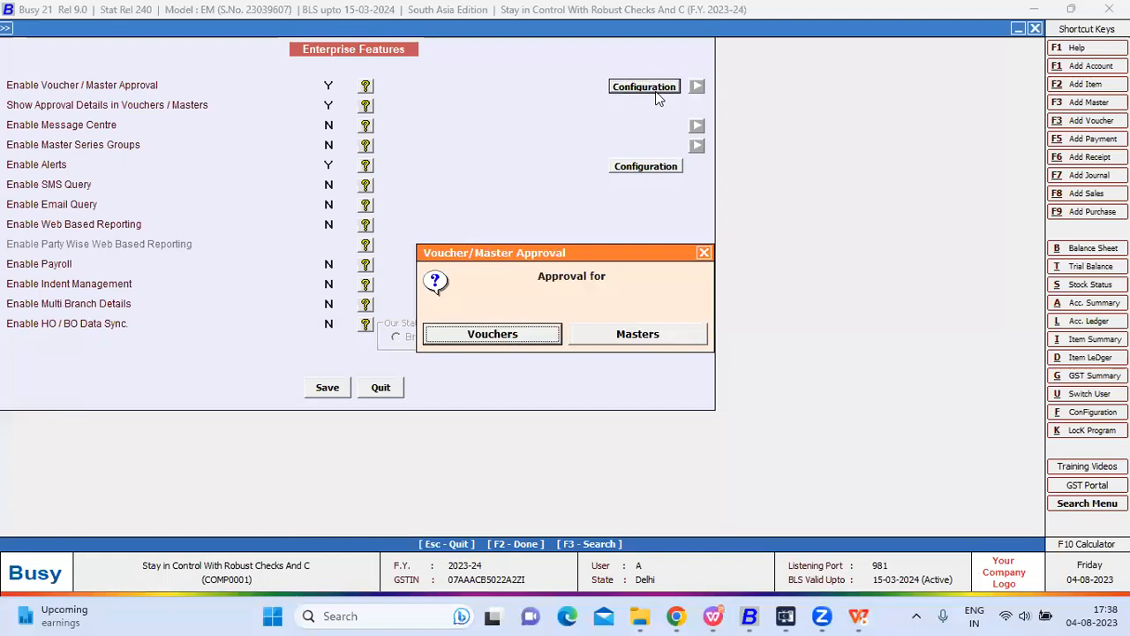
click(642, 333)
click(538, 112)
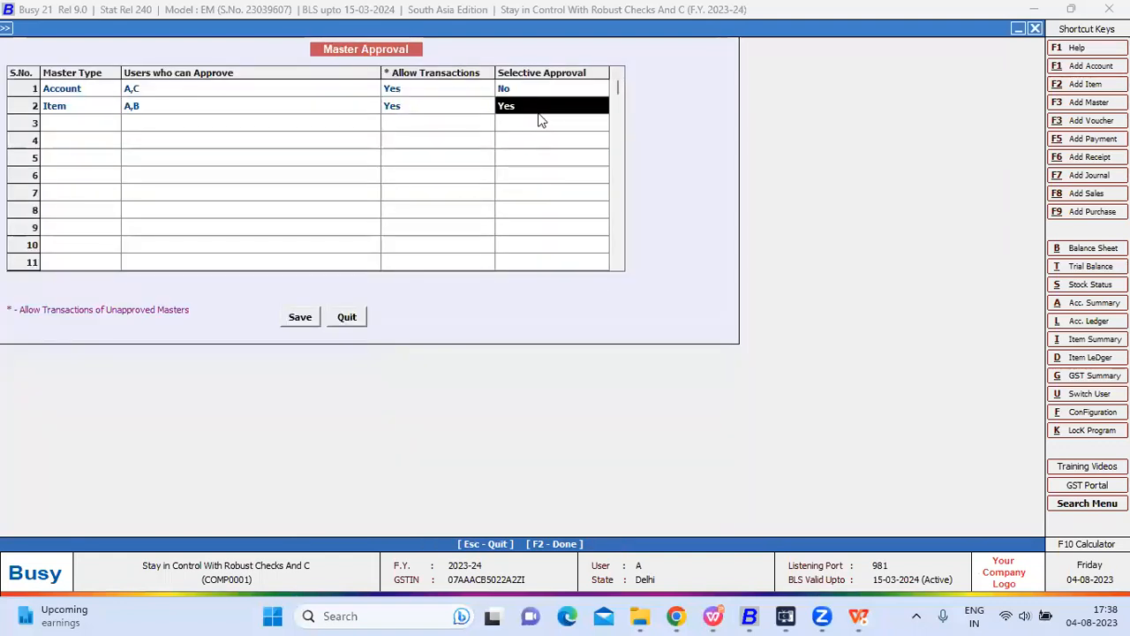
key(Return)
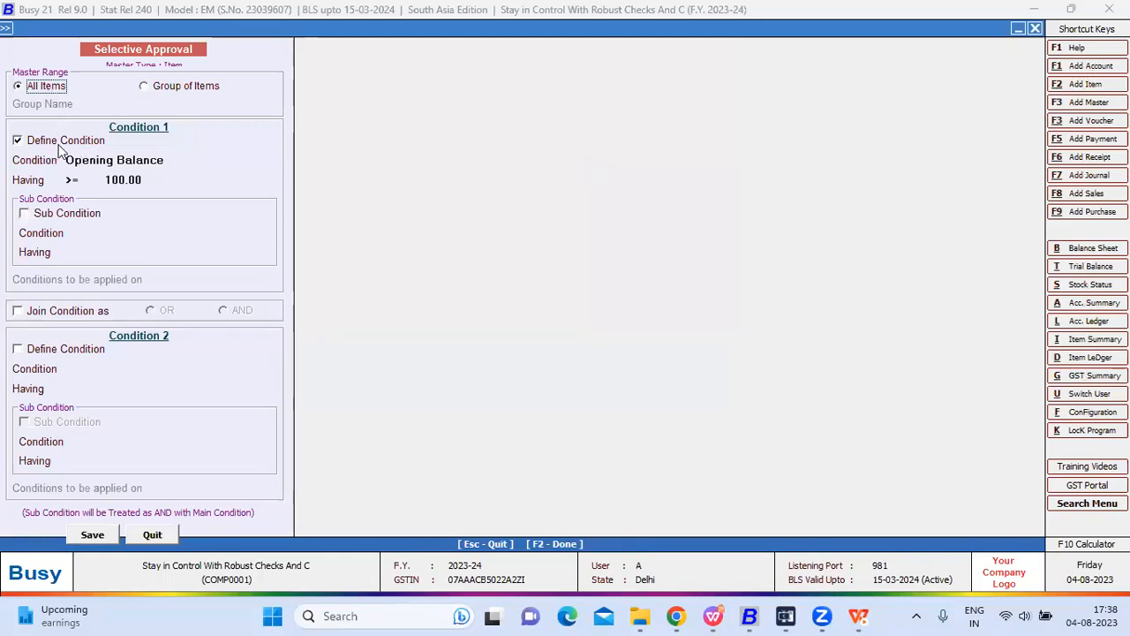
click(107, 161)
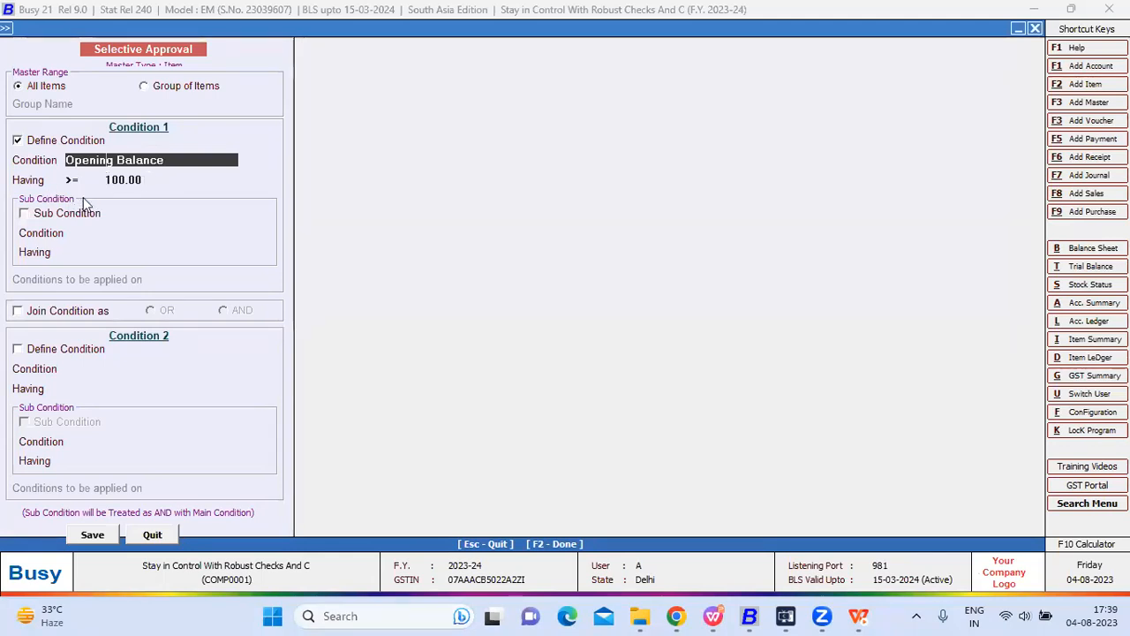
click(91, 534)
key(Escape)
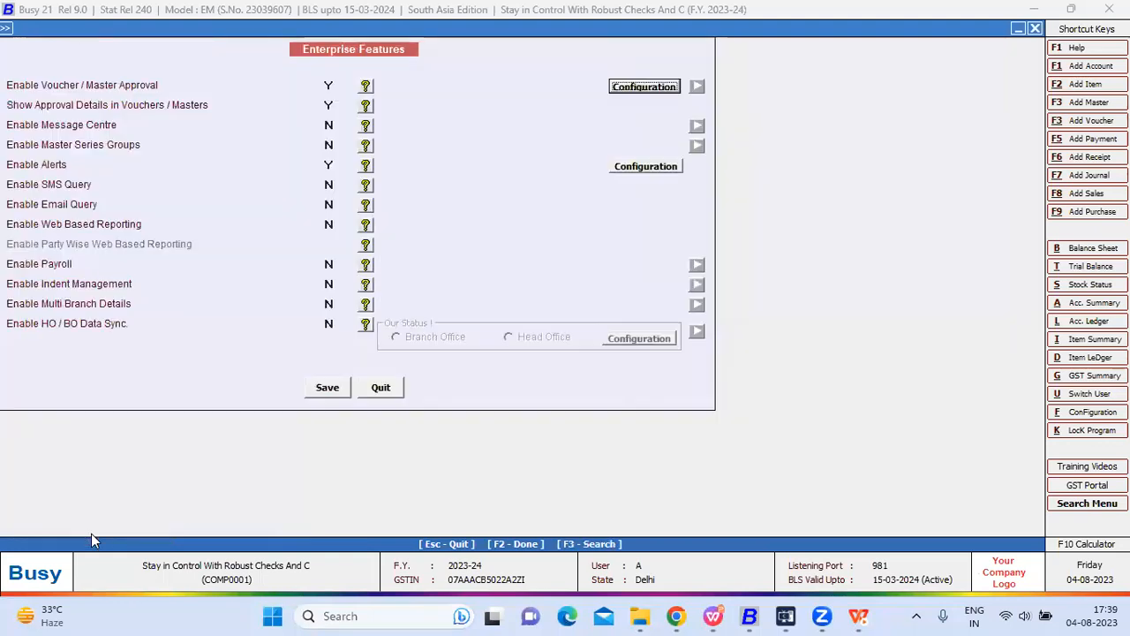
- Save the Master Approval and Enterprise Features settings
click(660, 89)
click(630, 336)
click(302, 320)
click(328, 388)
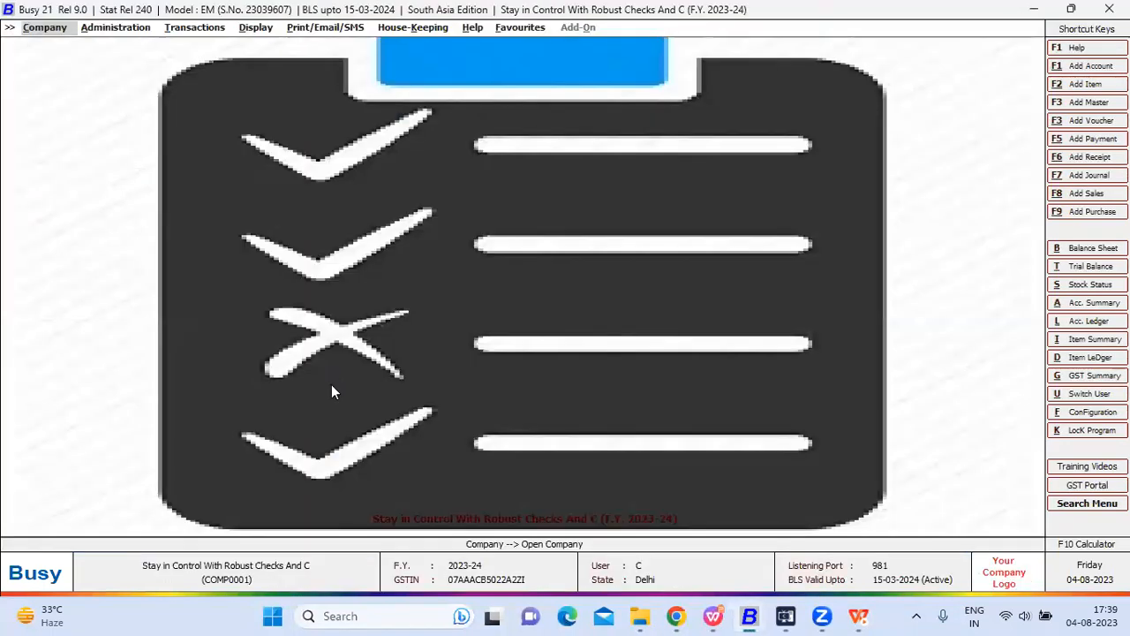
- Log in as user C, decline viewing approval entries, and reach Masters > Item > Add
key(Right)
key(Return)
key(Return)
key(Down)
key(Down)
key(Down)
key(Return)
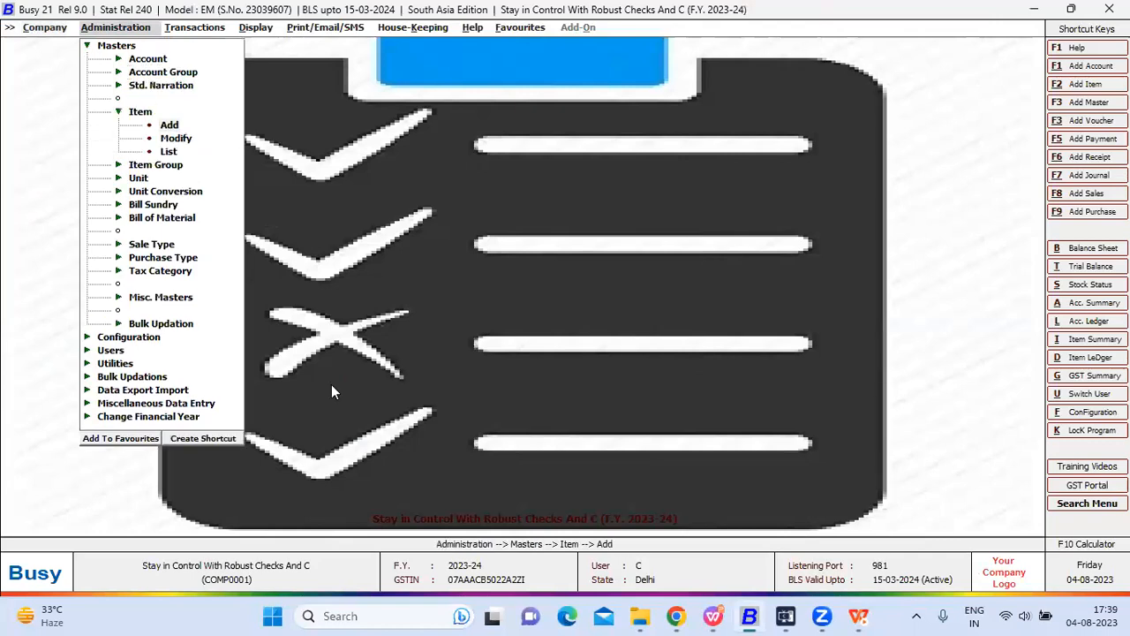
key(Return)
- Save item 99 in group General with unit Pcs. and opening stock 99
text(99)
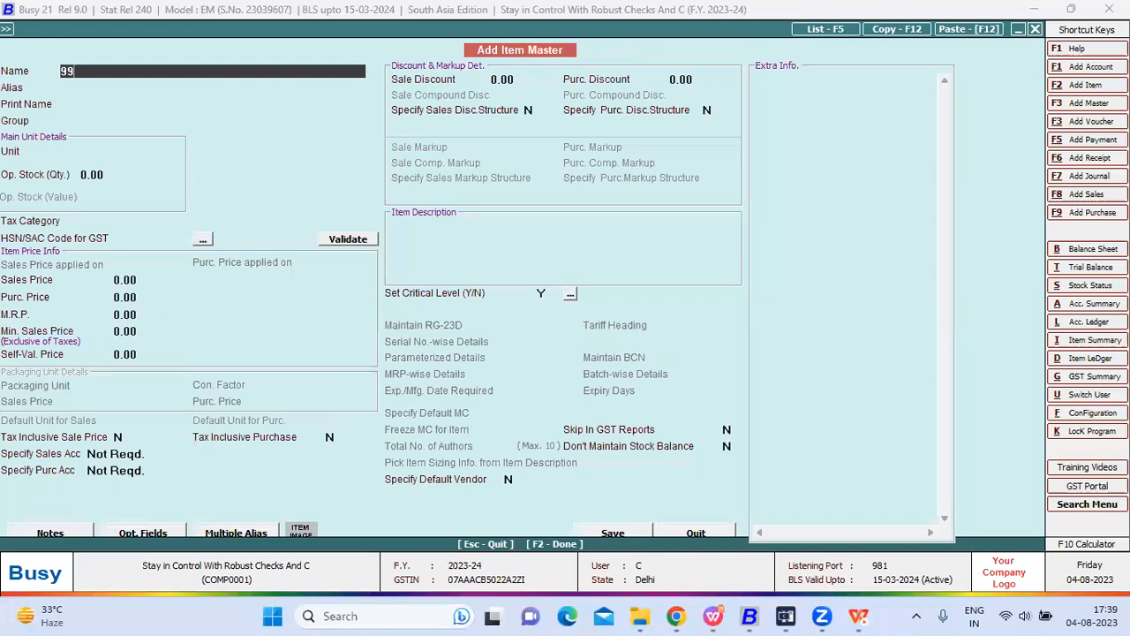
key(Return)
key(Return)
key(Return)
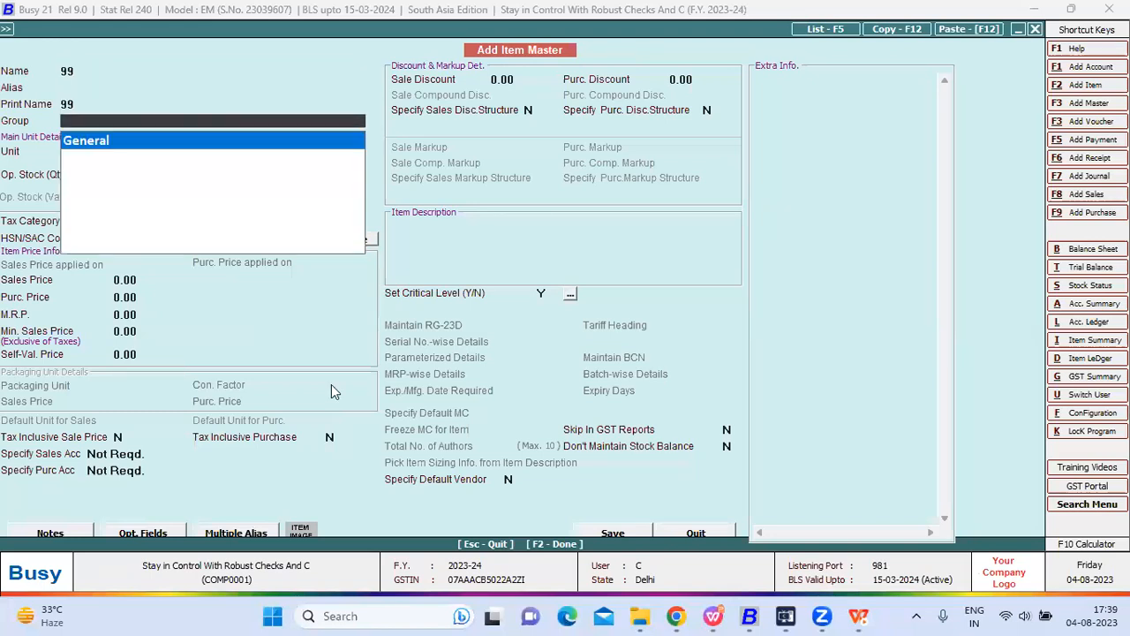
key(Return)
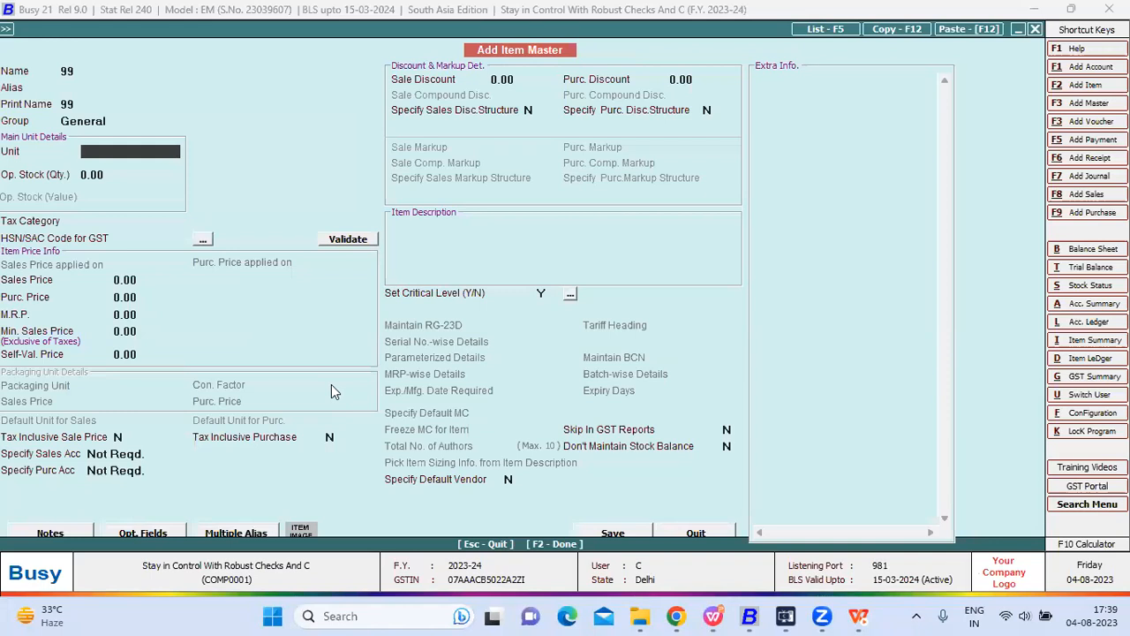
text(pc)
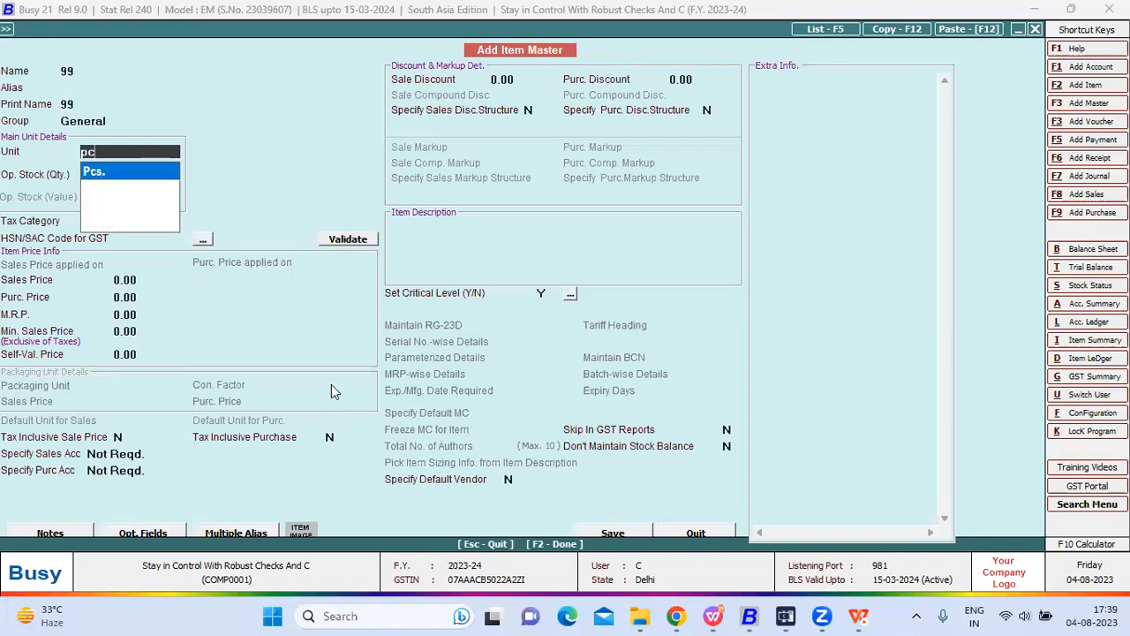
key(Return)
text(99)
key(Return)
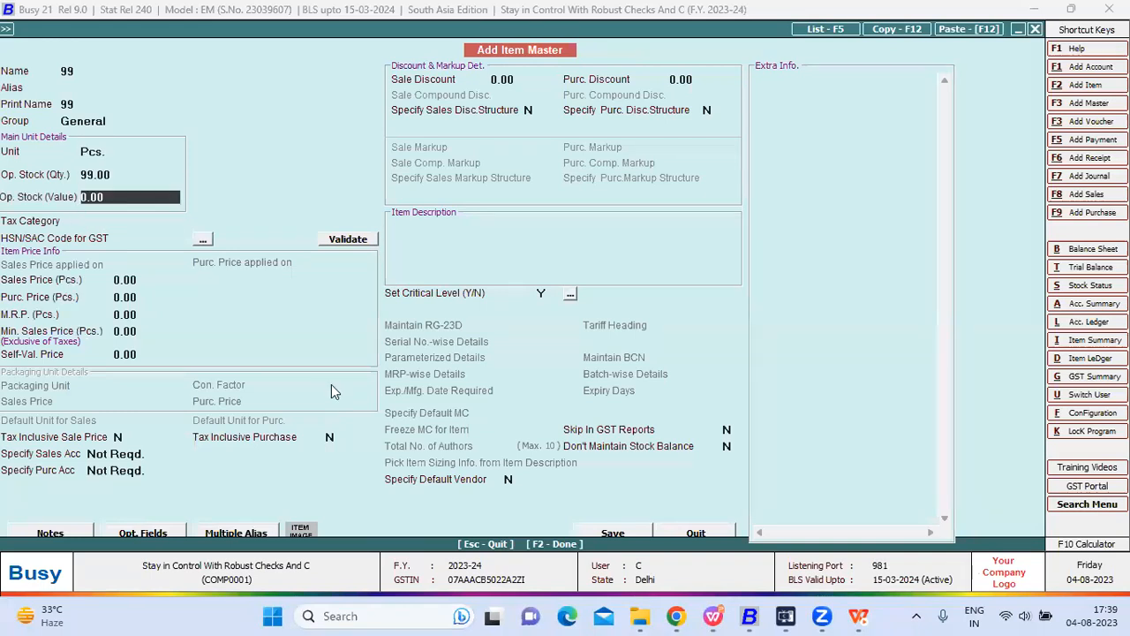
key(Return)
key(Left)
key(Return)
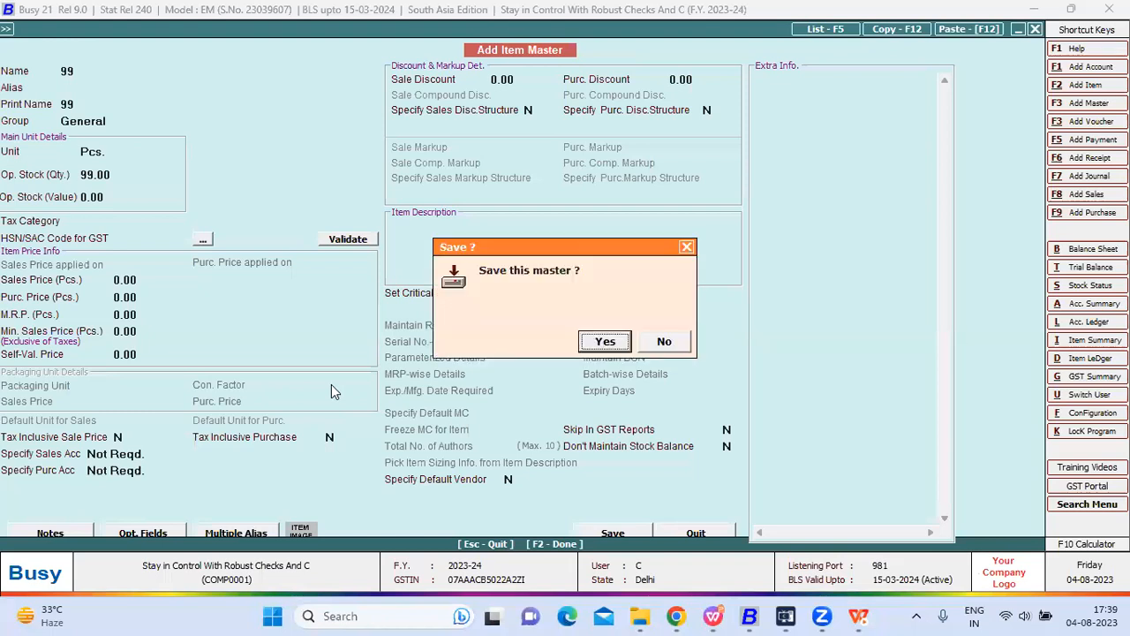
key(Return)
- Save item 100 with opening stock 100, dismissing the HSN/SAC warning
text(100)
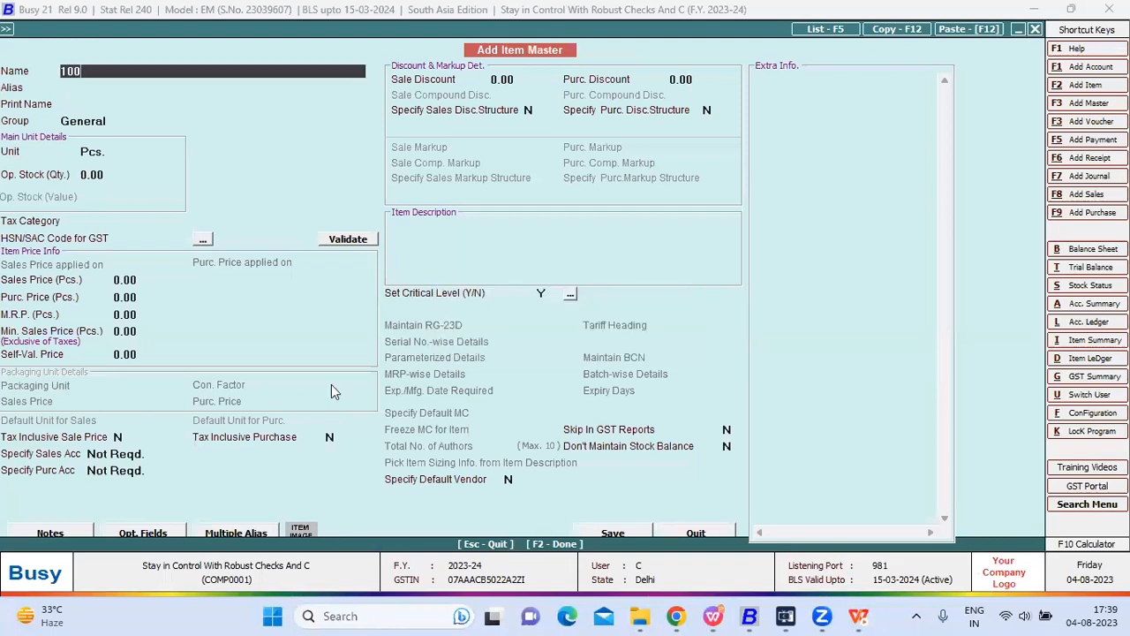
key(Return)
key(Return)
key(Return)
key(Return)
key(Return)
text(100)
key(Return)
key(F2)
key(Left)
key(Return)
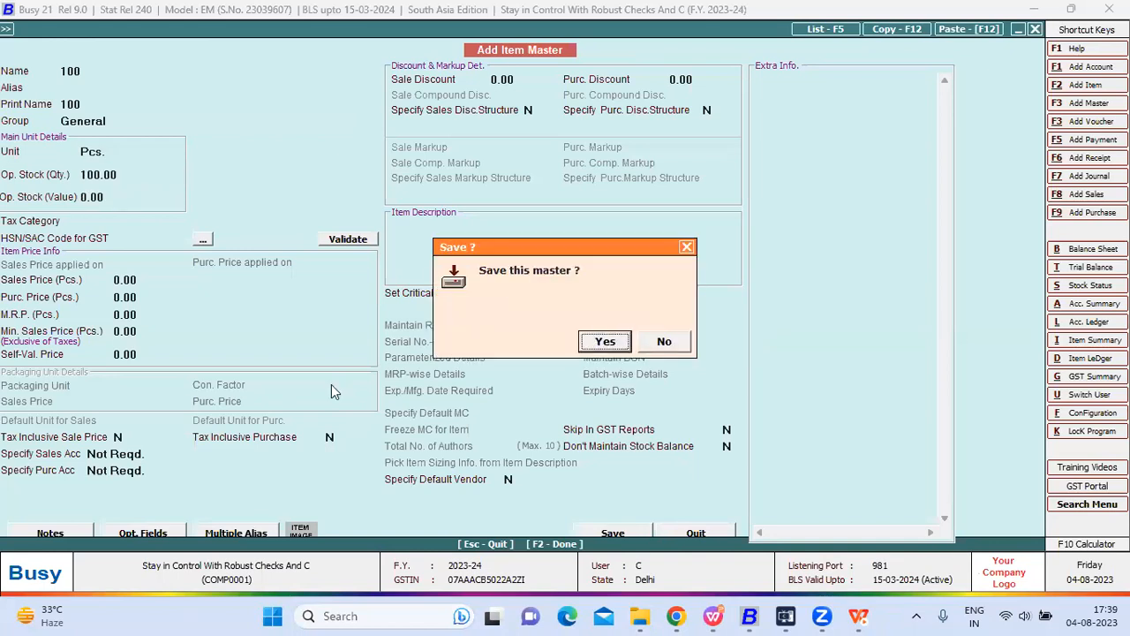
key(Return)
- Enter item 101 with opening stock 101 and leave item entry
text(101)
key(Return)
key(Return)
key(Return)
key(Return)
key(Return)
text(101)
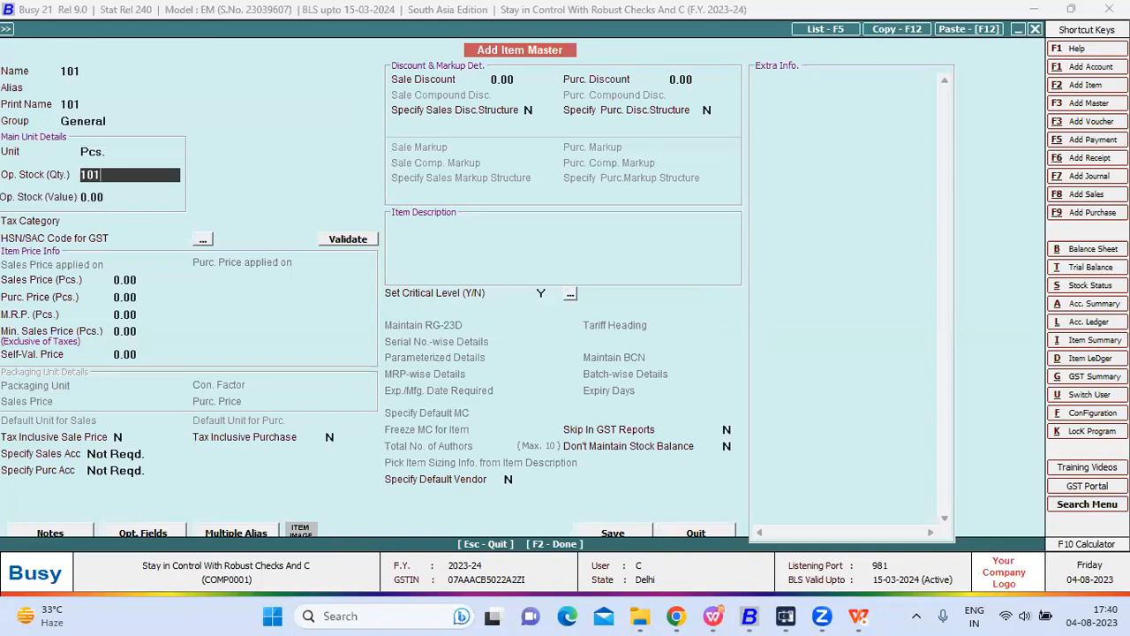
key(Return)
key(F2)
key(Left)
key(Return)
key(Return)
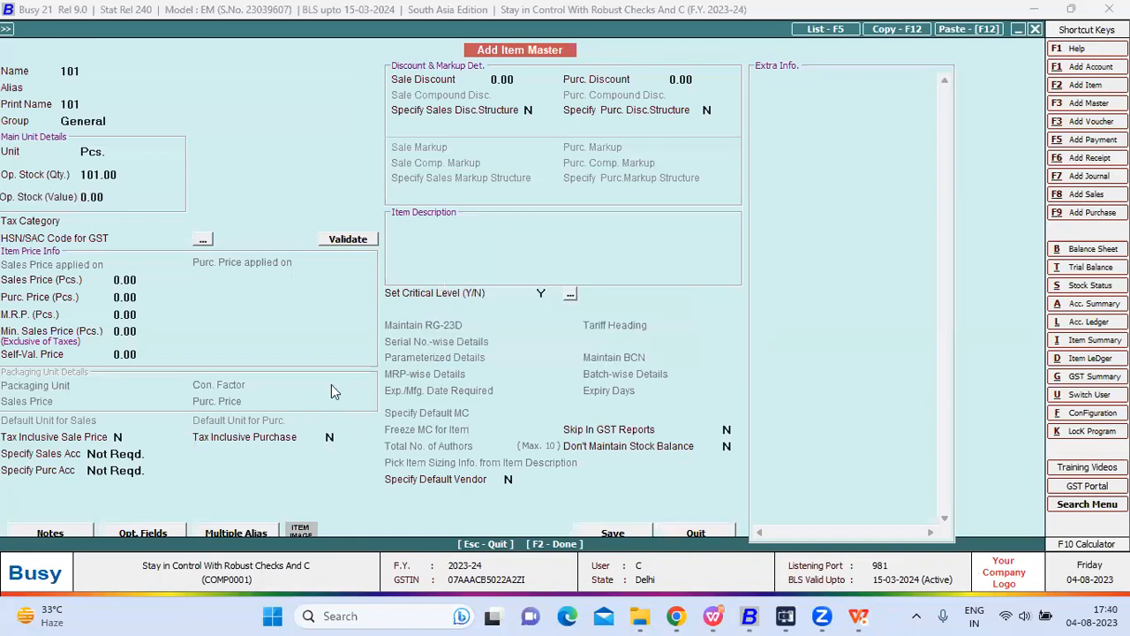
key(Escape)
key(Escape)
key(Escape)
key(Escape)
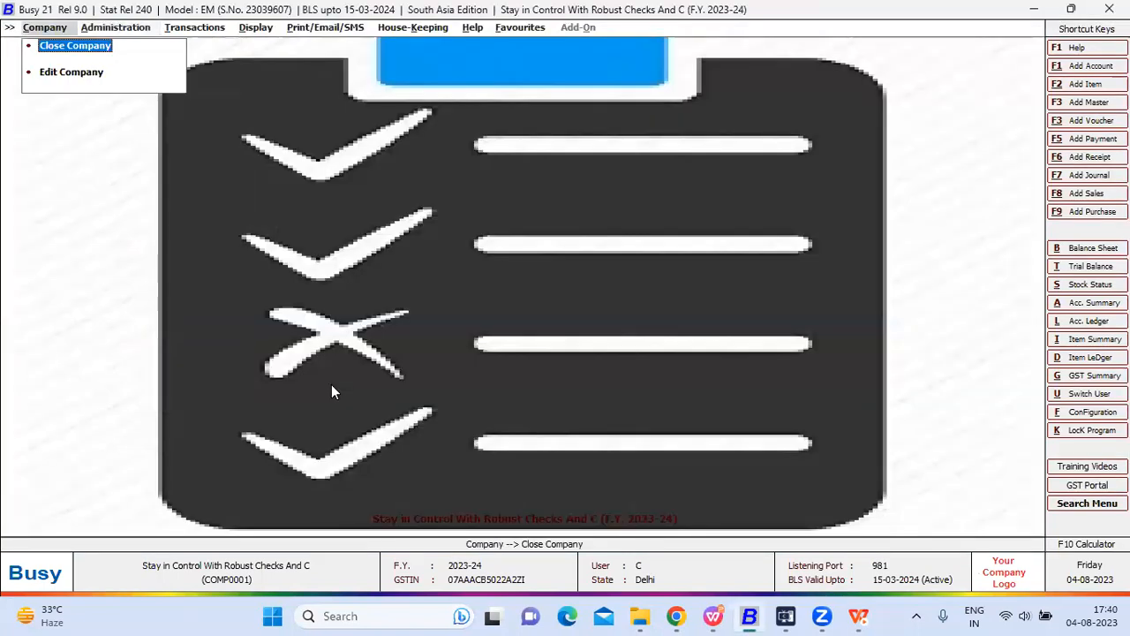
- Close and reopen the Stay in Control company, logging in as user A
key(Return)
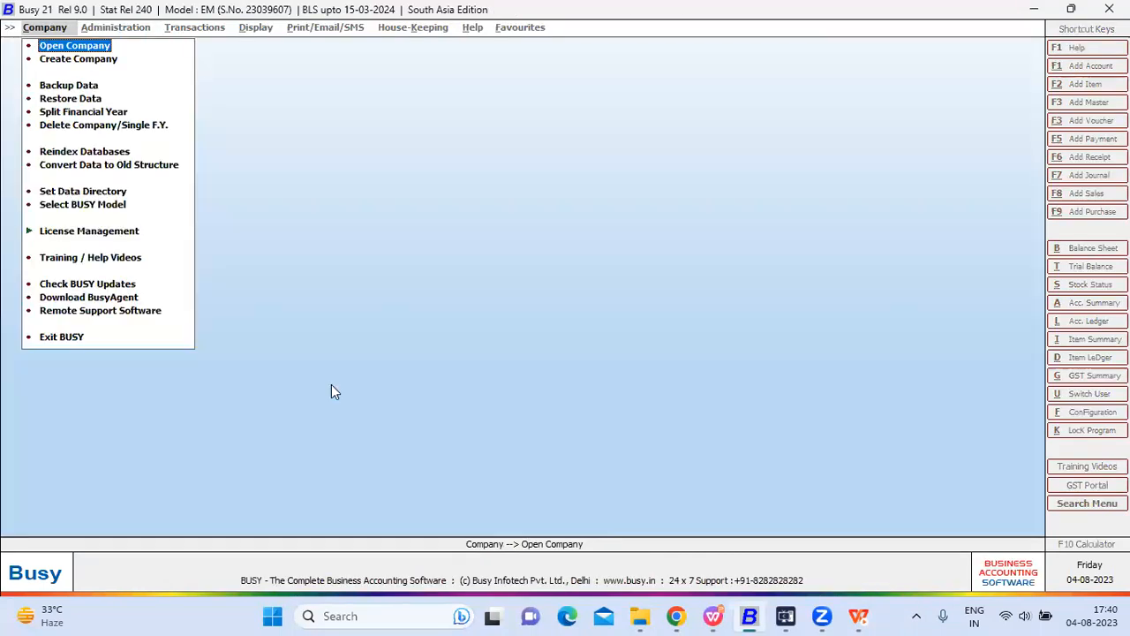
key(Return)
key(Return)
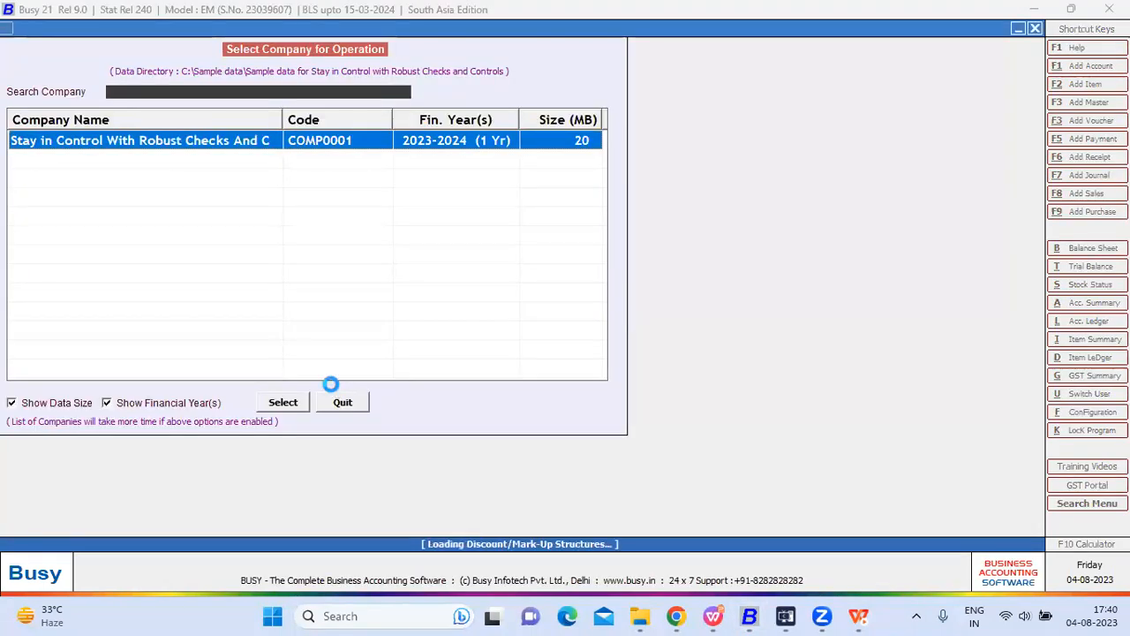
key(Return)
text(a)
key(Return)
key(Return)
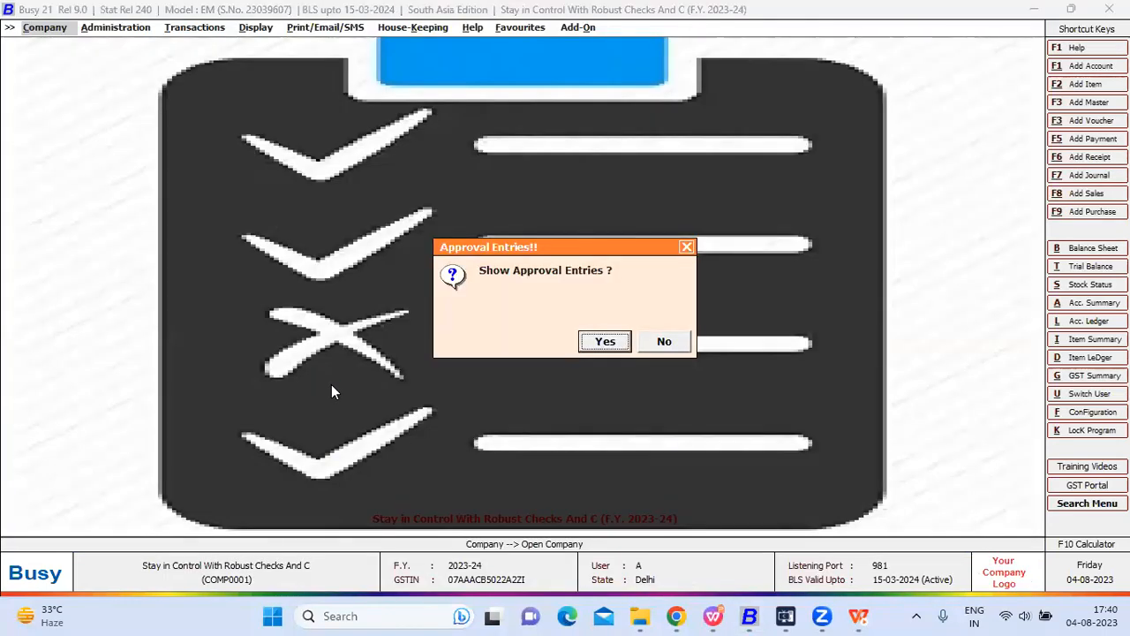
- Agree to show pending approval entries and open the Masters approval list
key(Return)
key(Right)
key(Return)
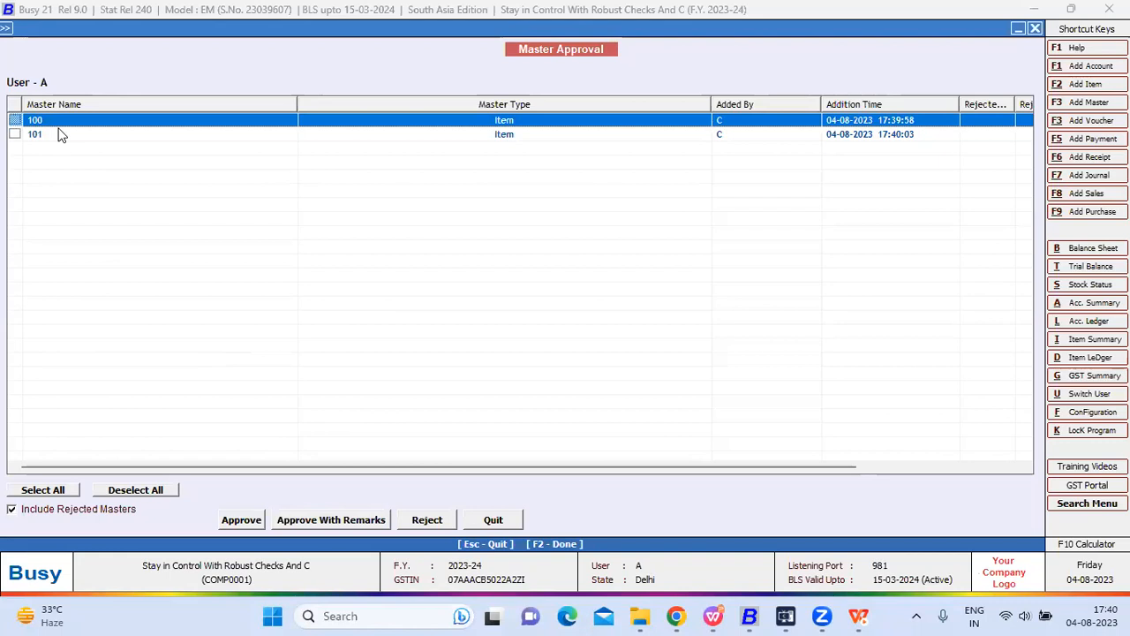
- Tick items 100 and 101 for approval and check item 100's opening stock of 100.00
click(14, 121)
click(12, 131)
click(11, 134)
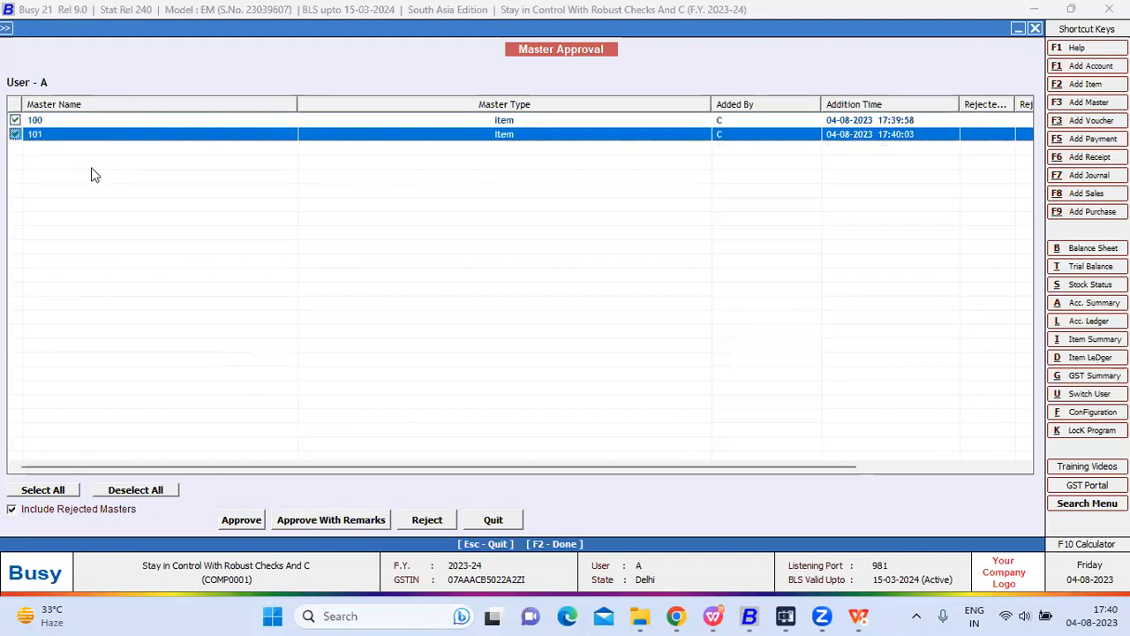
click(71, 124)
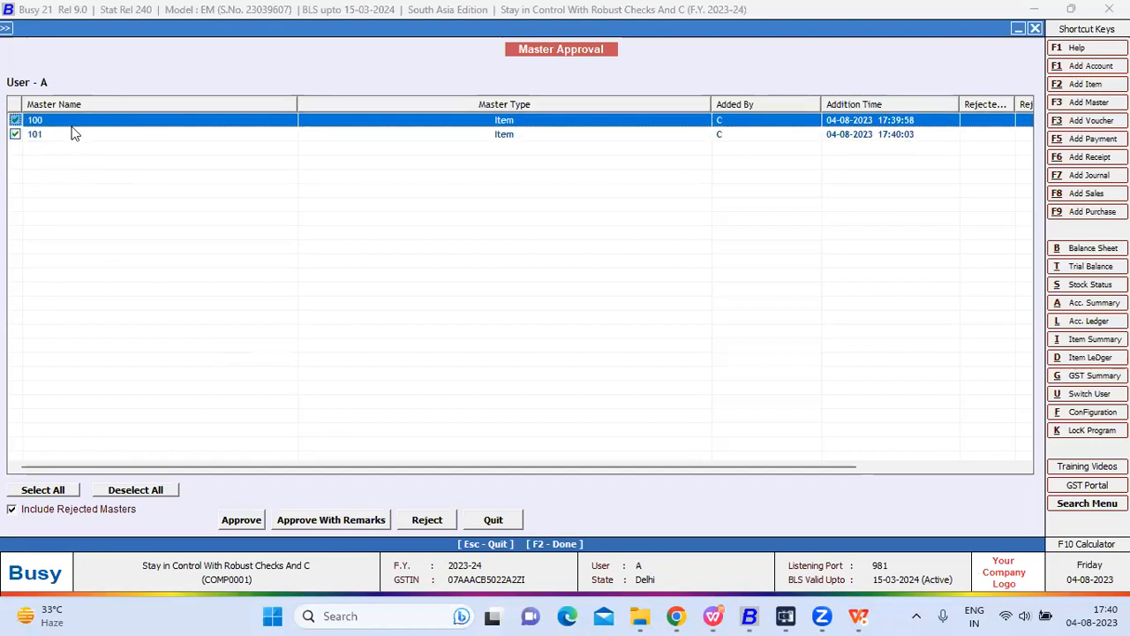
double_click(70, 122)
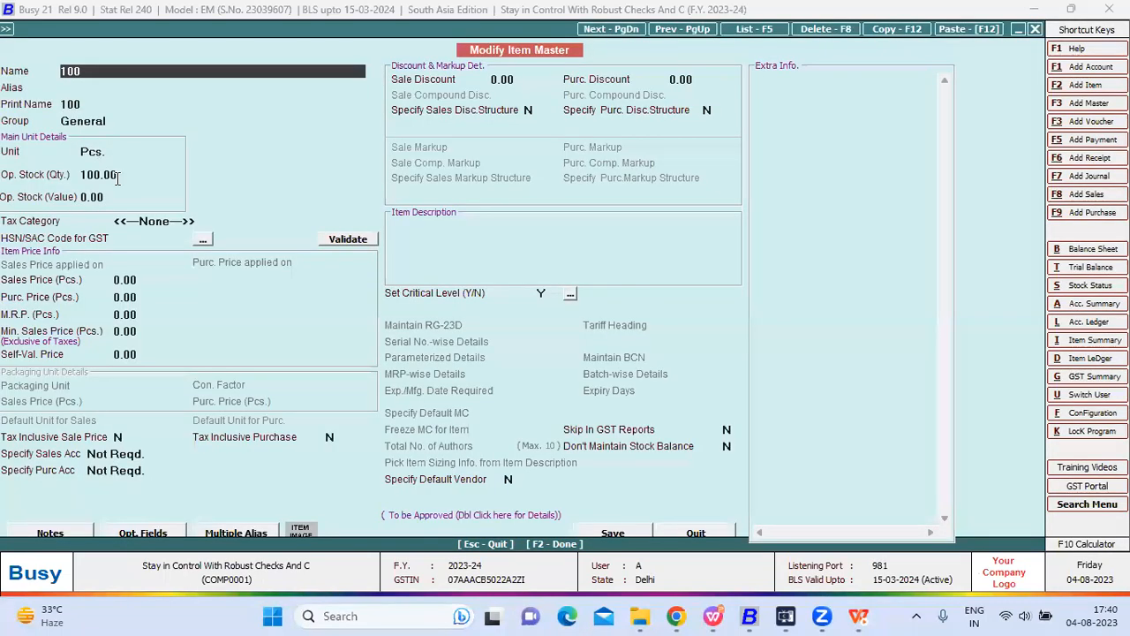
click(115, 177)
key(Escape)
- Verify item 101's opening stock of 101.00, then approve both pending masters
key(Down)
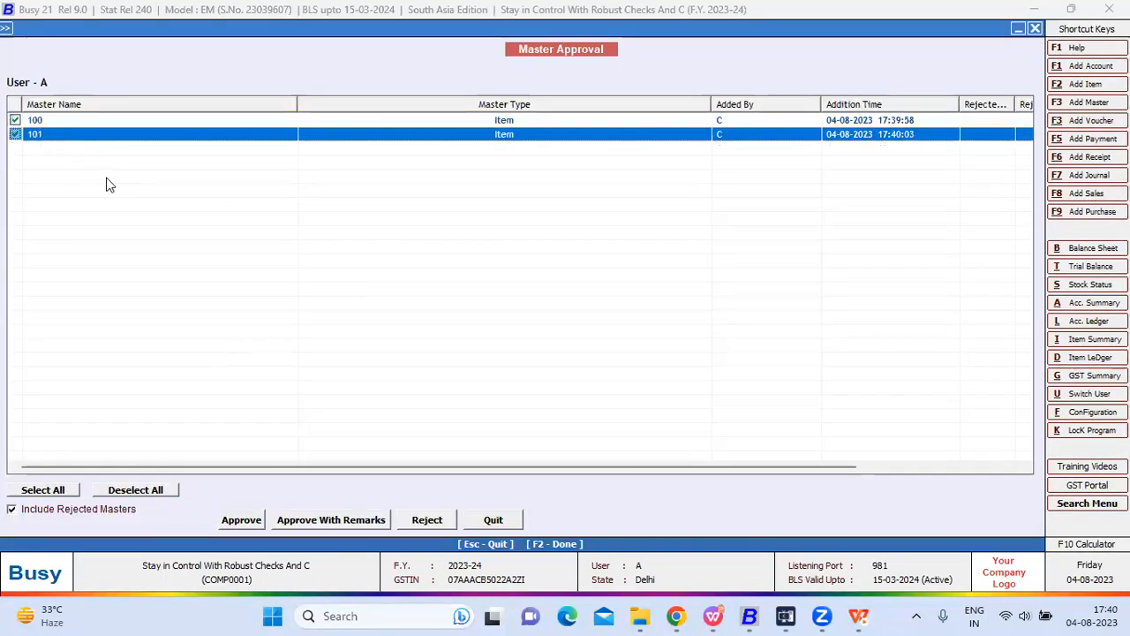
key(Return)
click(108, 179)
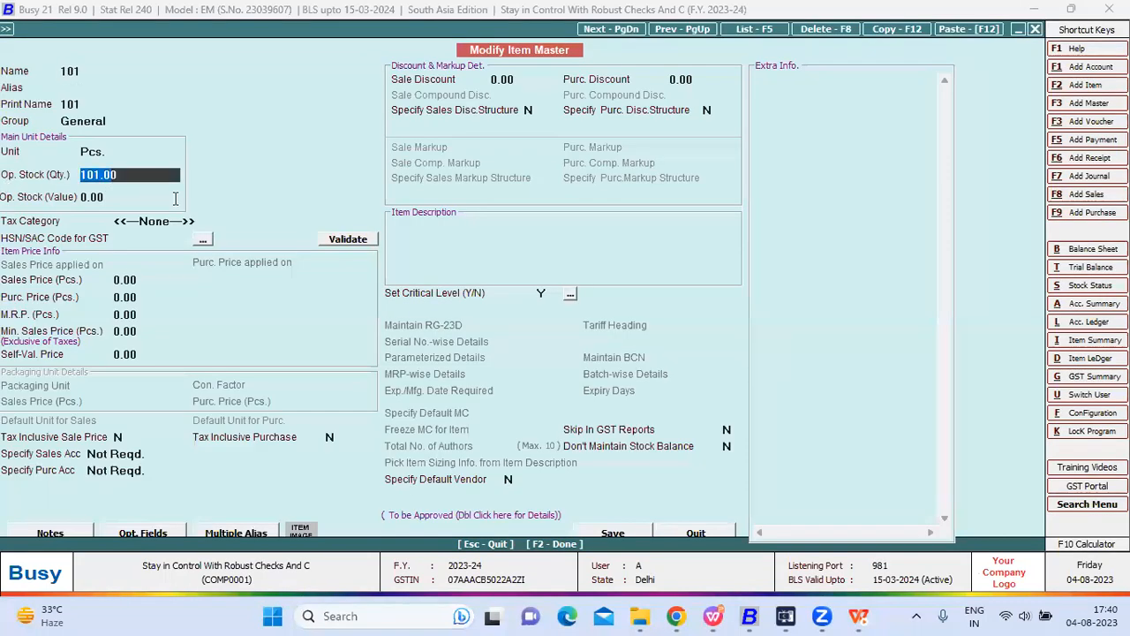
key(Escape)
key(Up)
key(Return)
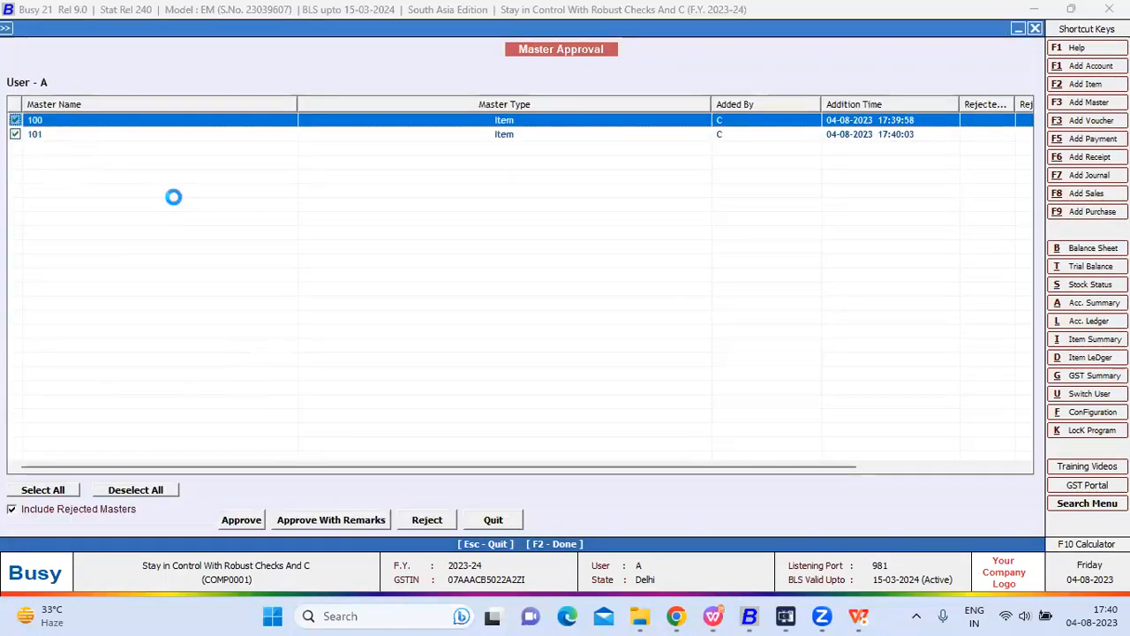
key(Escape)
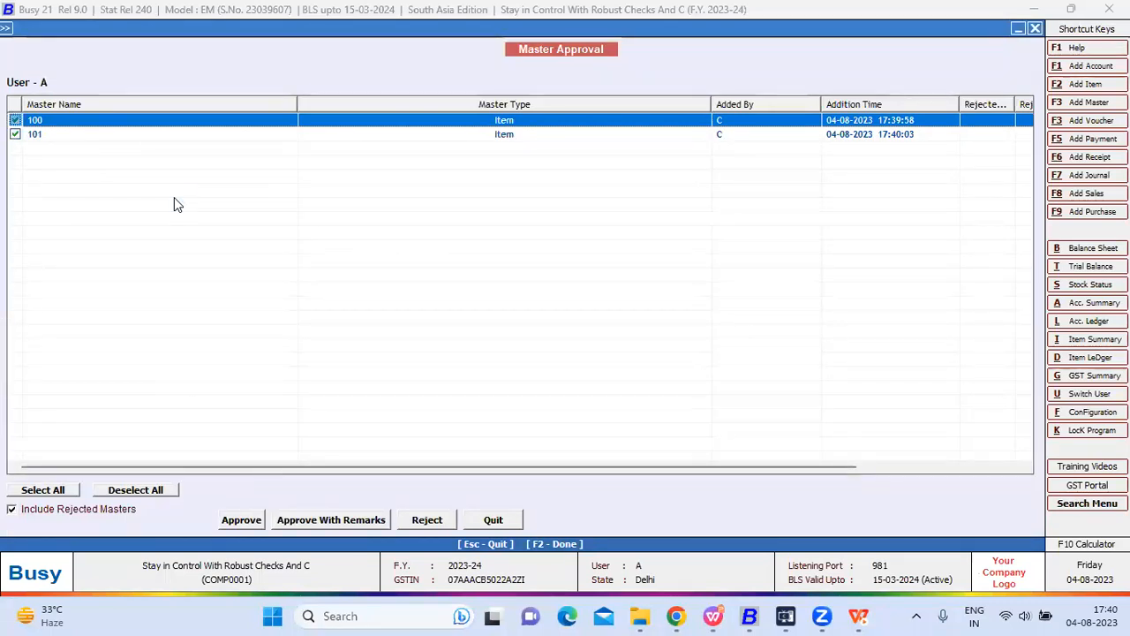
click(241, 520)
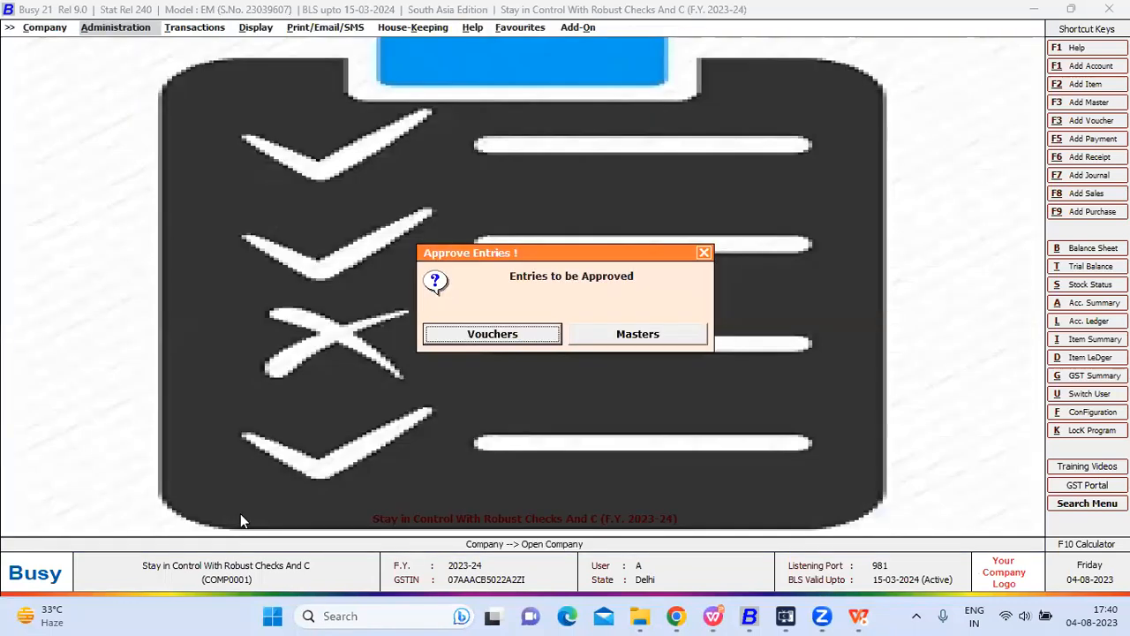
- Open Display > Check List > Voucher/Master Approval Report for Masters
key(Escape)
key(Right)
key(Left)
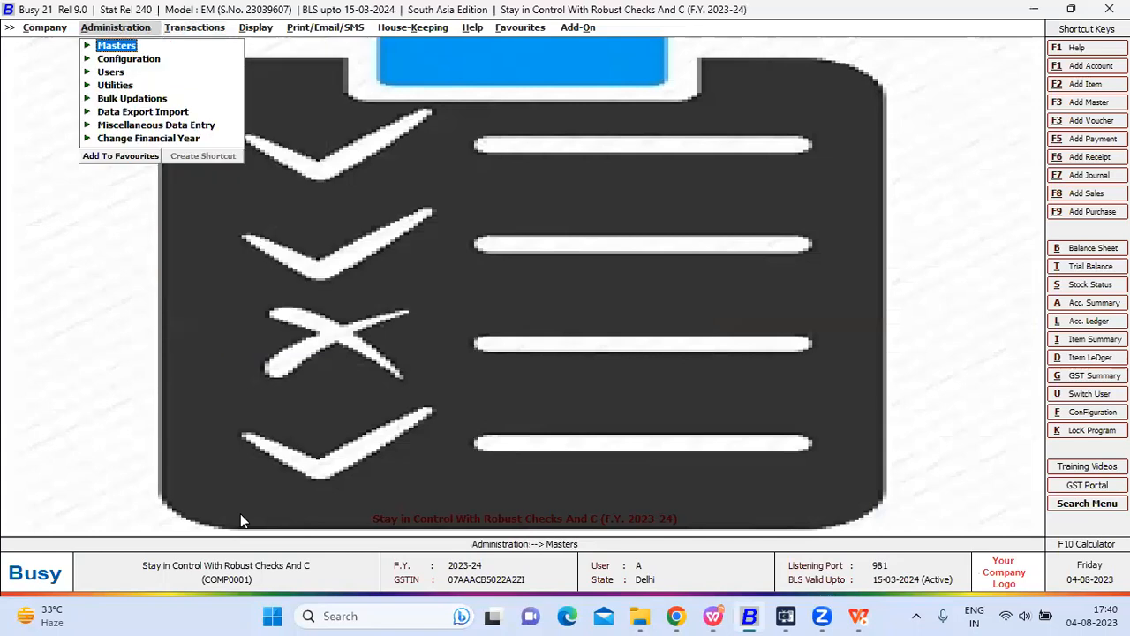
key(Right)
key(Left)
key(Up)
key(Right)
key(Right)
key(Down)
key(Down)
key(Down)
key(Down)
key(Down)
key(Down)
key(Down)
key(Down)
key(Down)
key(Down)
key(Down)
key(Down)
key(Down)
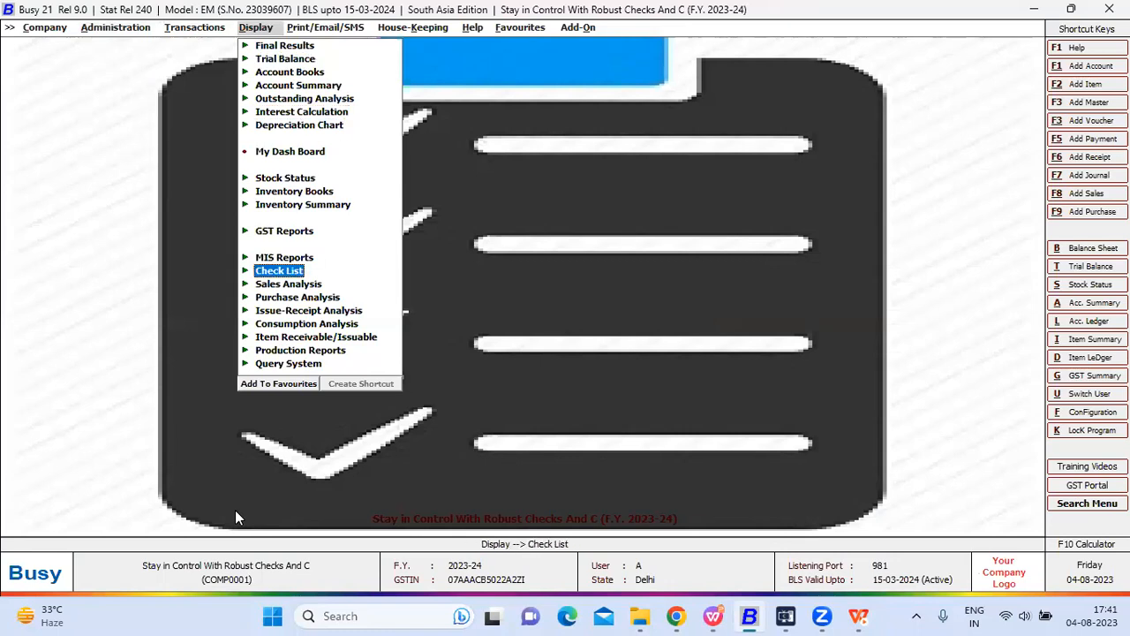
key(Return)
key(Down)
key(Down)
key(Down)
key(Return)
key(Right)
key(Return)
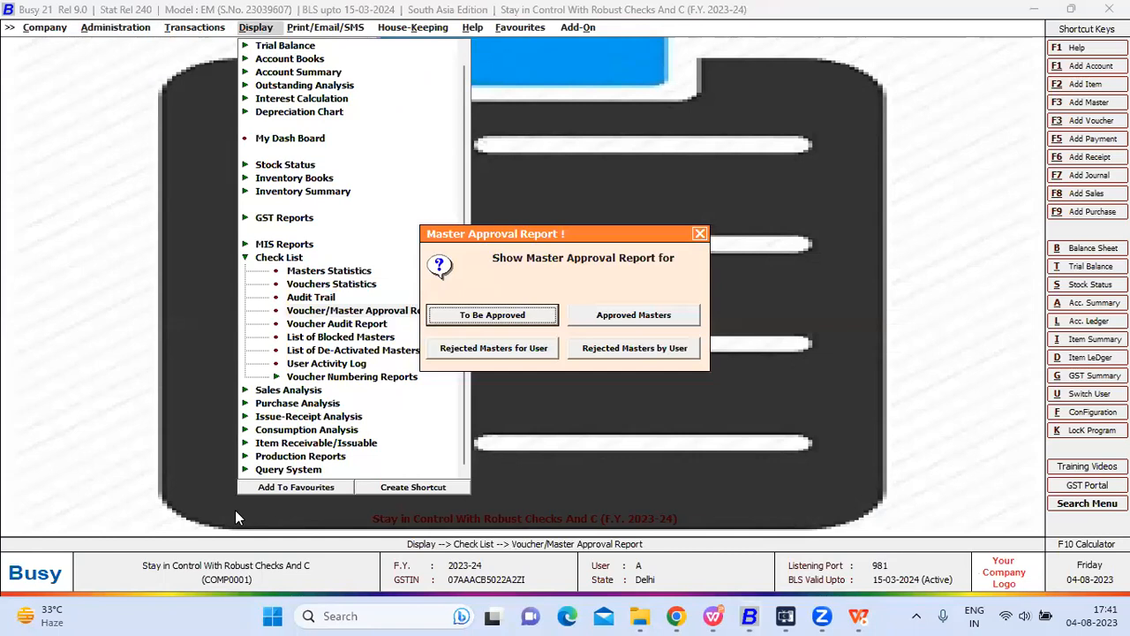
- Choose Approved Masters and accept the filter to list the approved masters
key(Right)
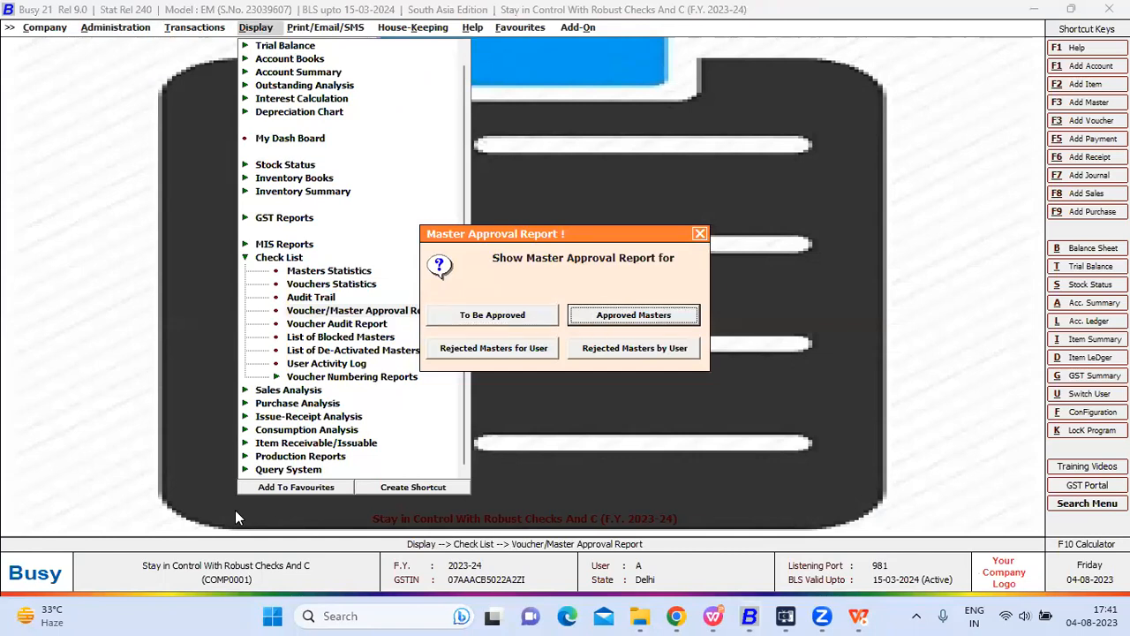
key(Right)
key(Right)
key(Left)
key(Up)
key(Down)
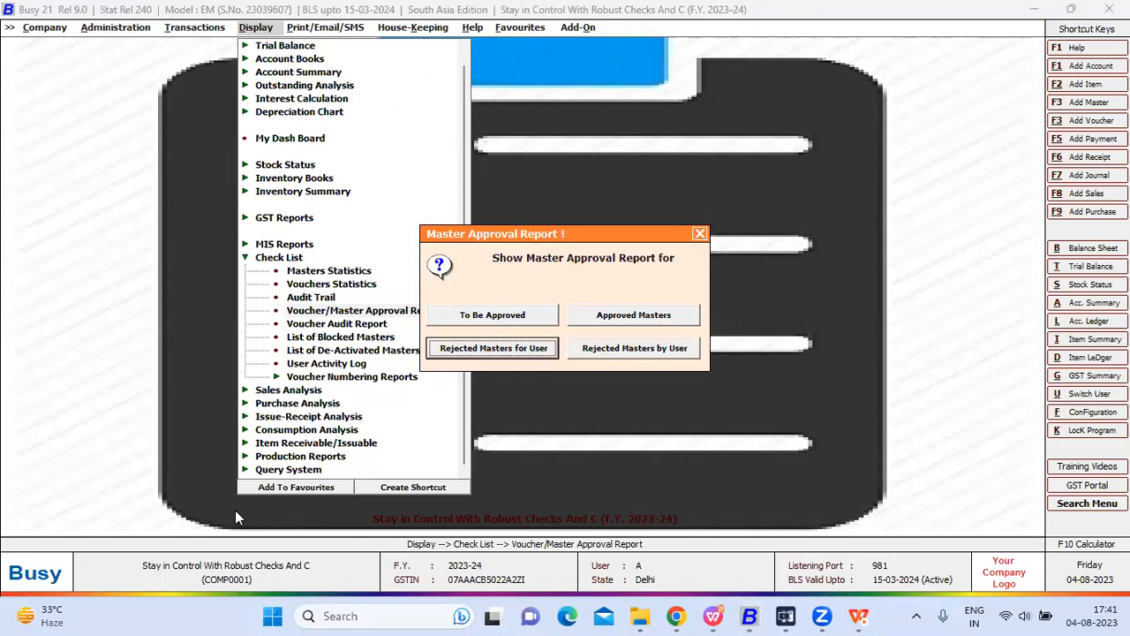
key(Up)
key(Return)
key(F2)
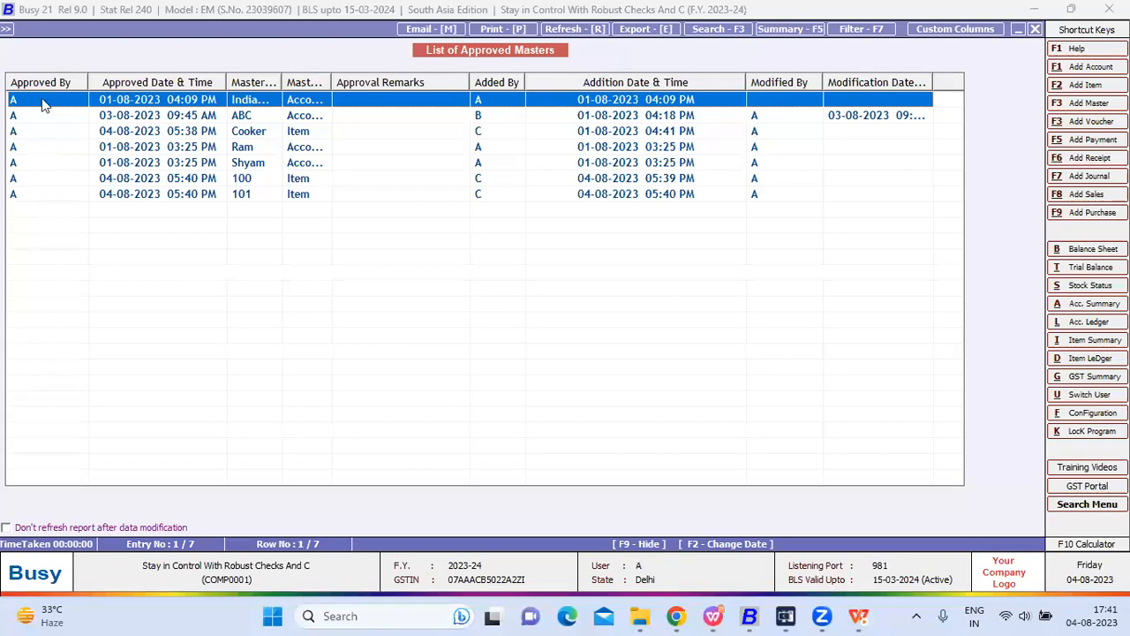
- Narrow the Approved By column and widen Master Name to show full names
drag(89, 82, 82, 82)
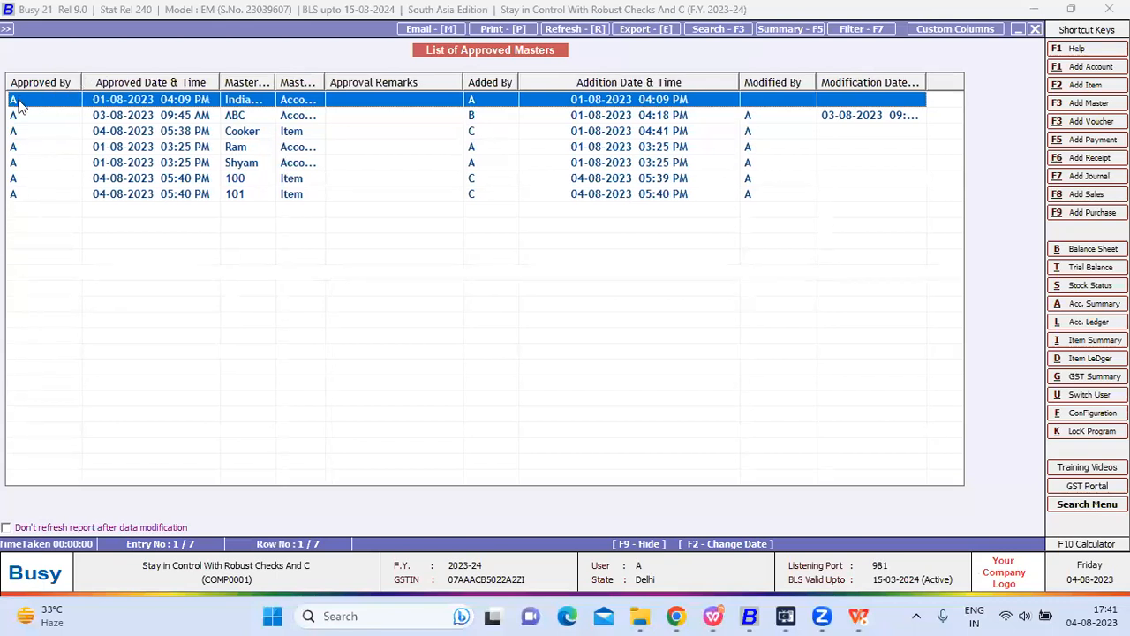
drag(27, 120, 30, 202)
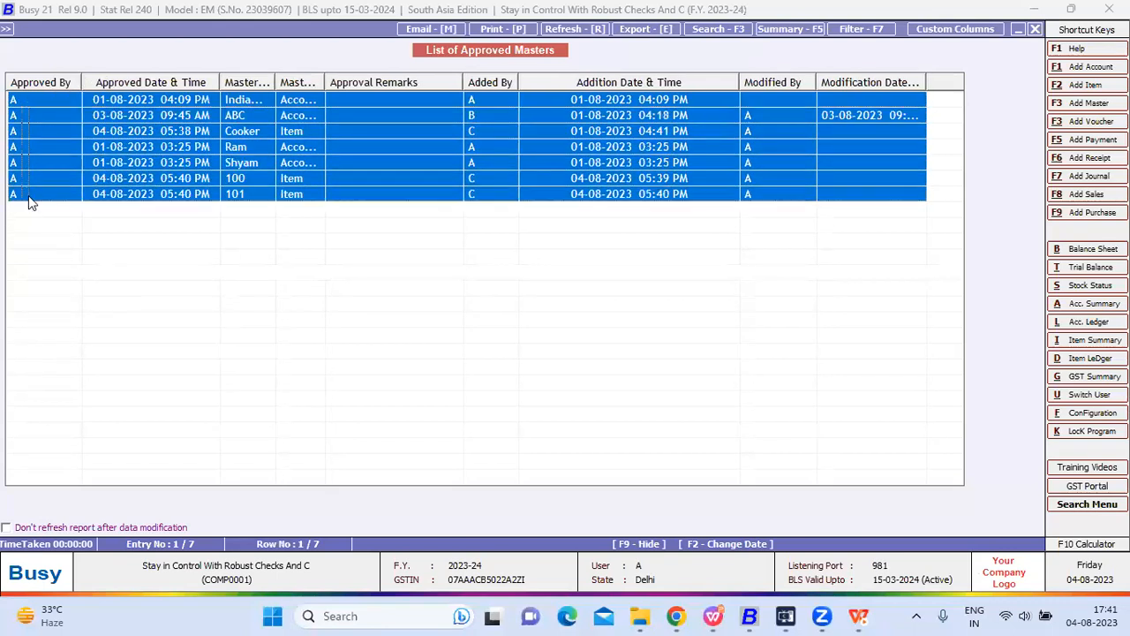
click(141, 115)
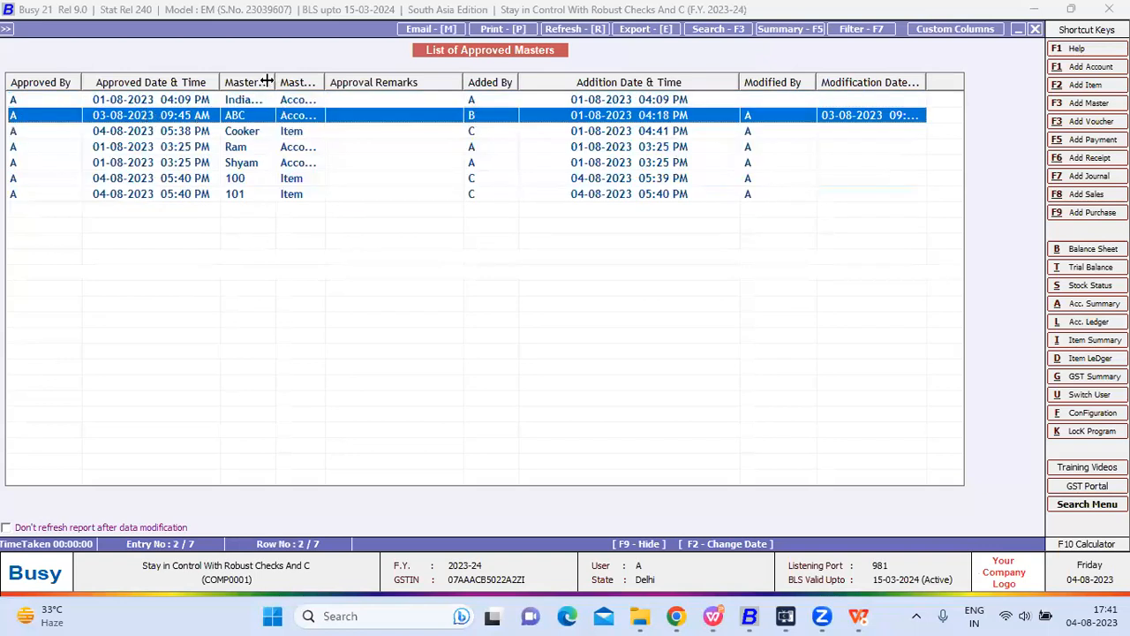
drag(270, 81, 385, 81)
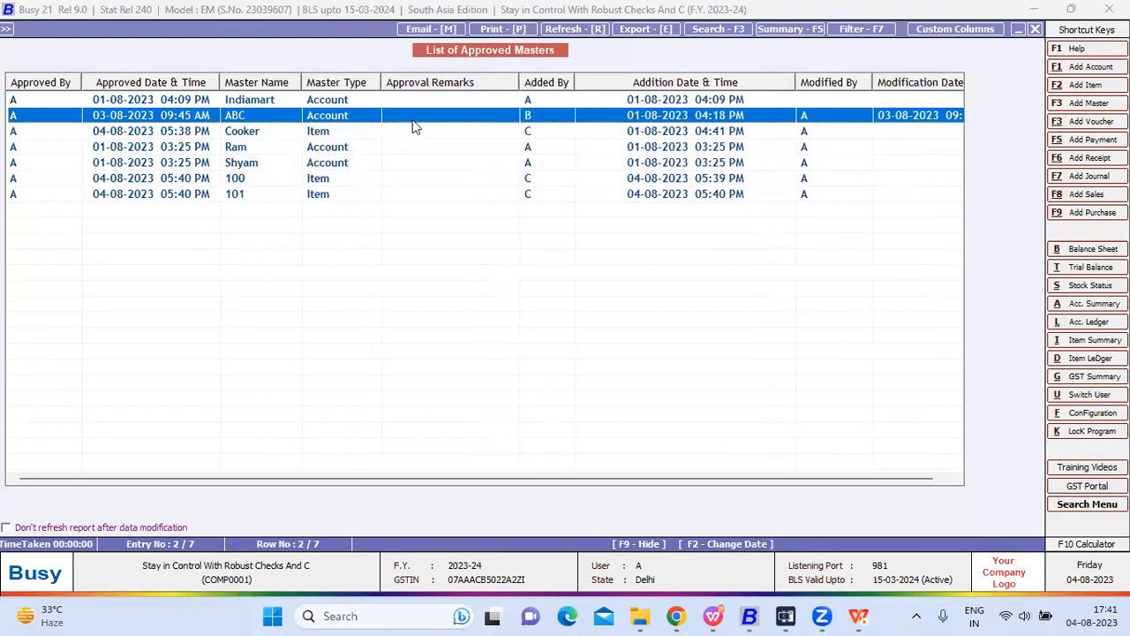
- Widen Added By, check the Indiamart, Shyam and ABC rows' modification dates, then close the report
click(452, 100)
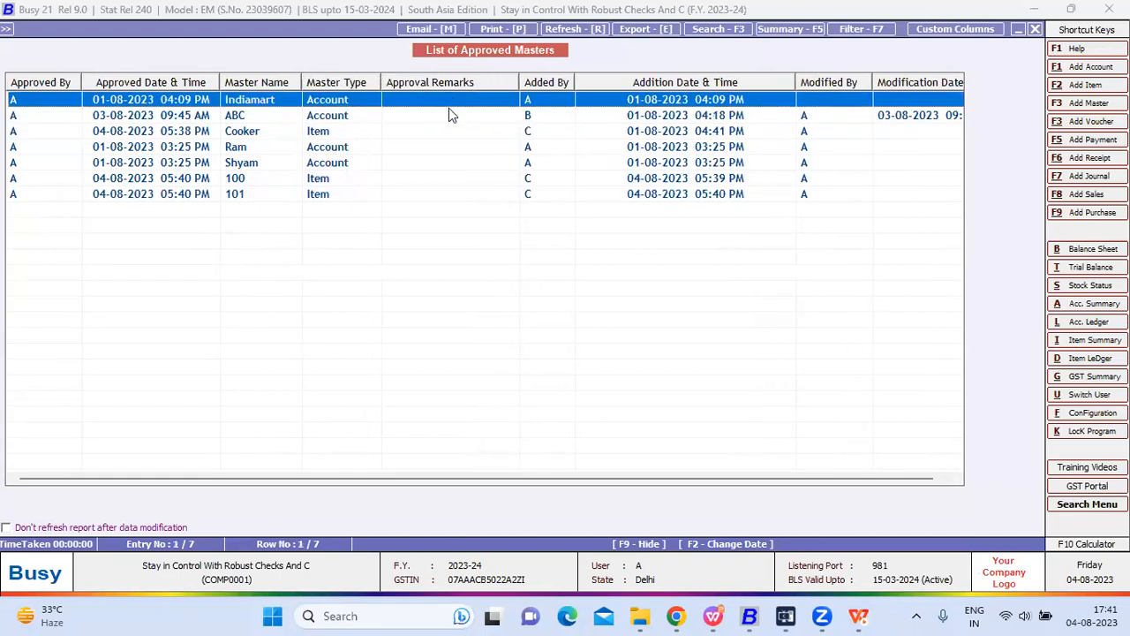
drag(575, 76, 580, 75)
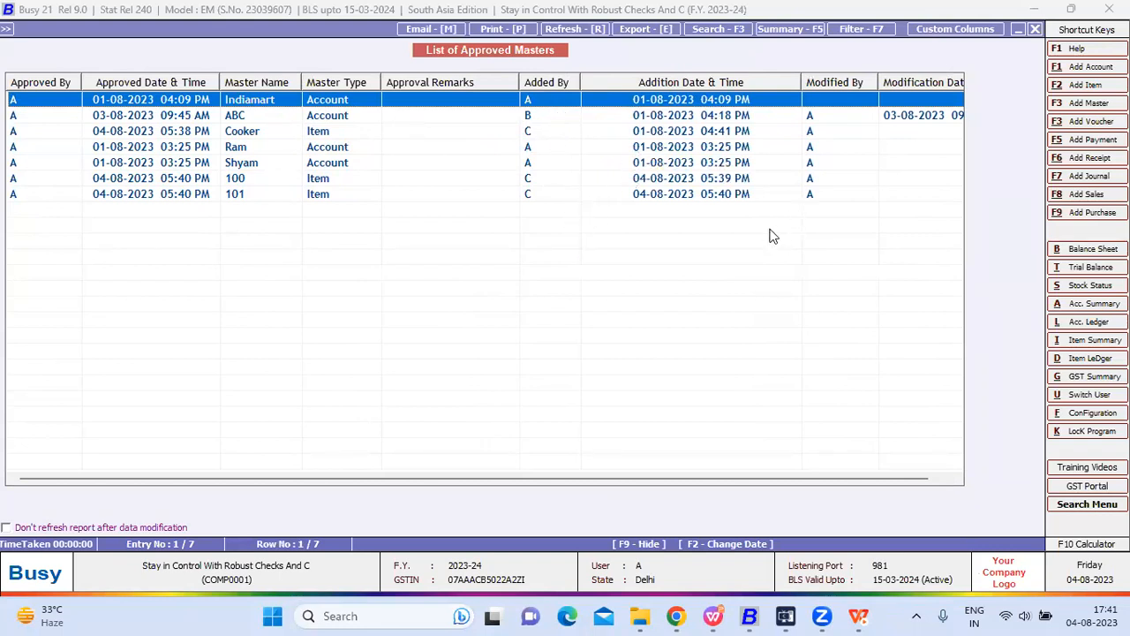
click(720, 167)
key(Right)
key(Right)
key(Right)
key(Right)
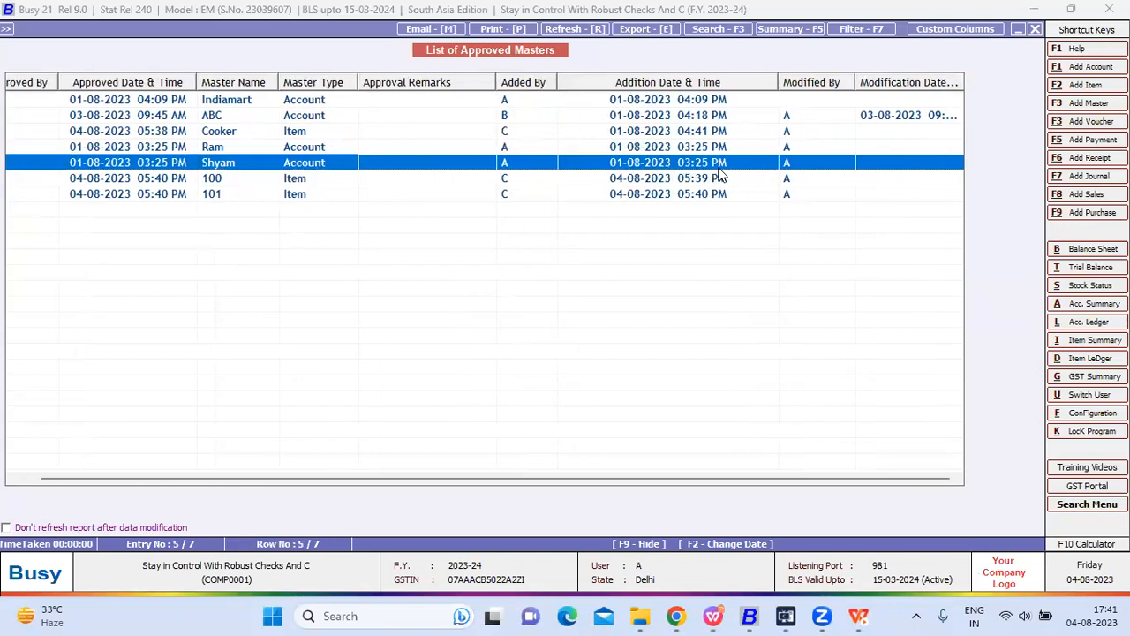
click(905, 116)
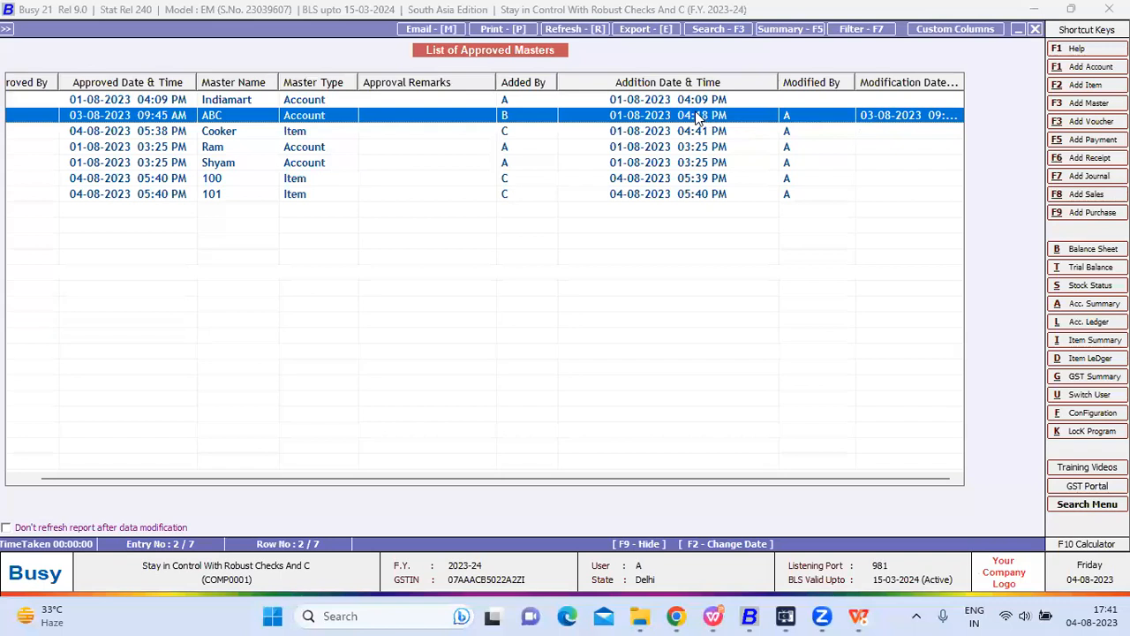
key(Escape)
key(Escape)
key(Escape)
key(Escape)
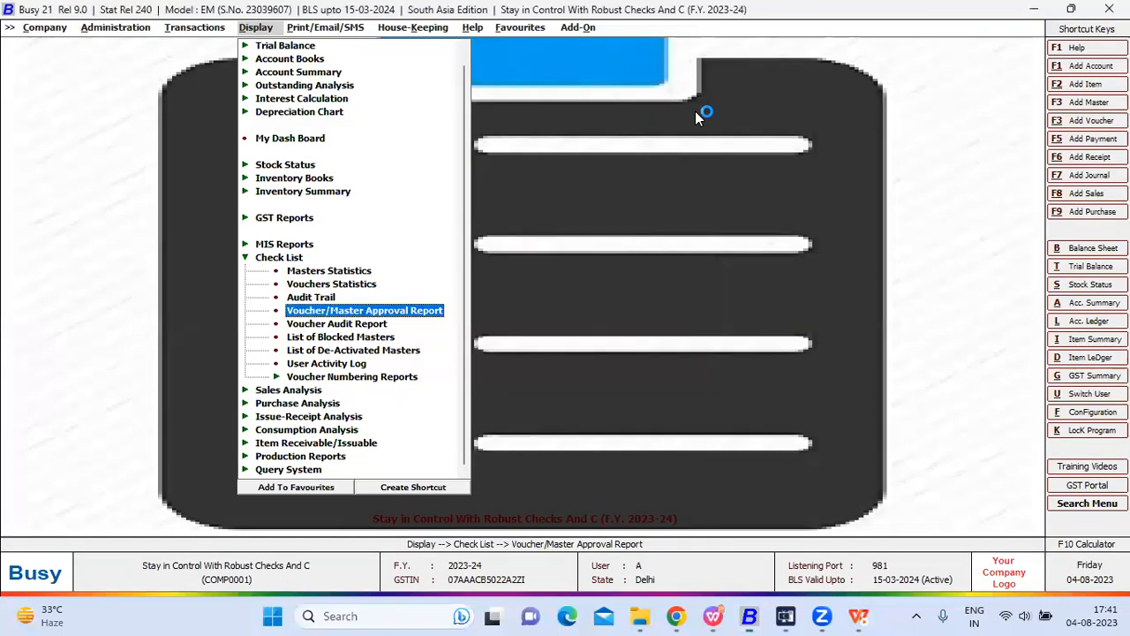
- Advance one slide in the WPS approval-workflow presentation, then return to Busy's Configuration menu
key(alt+Tab)
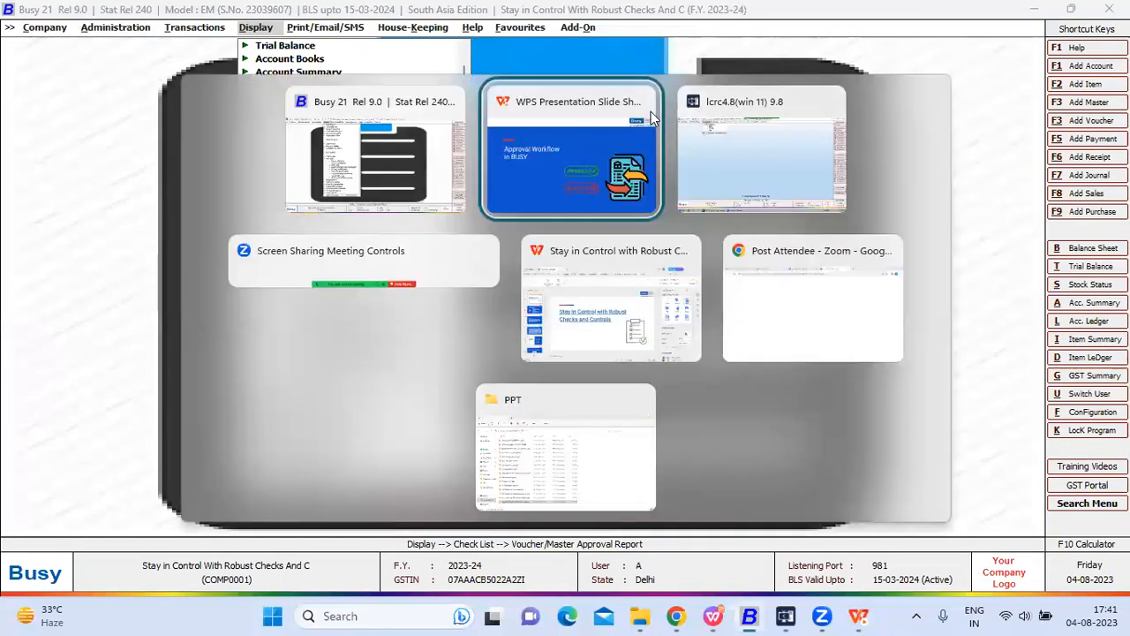
key(Right)
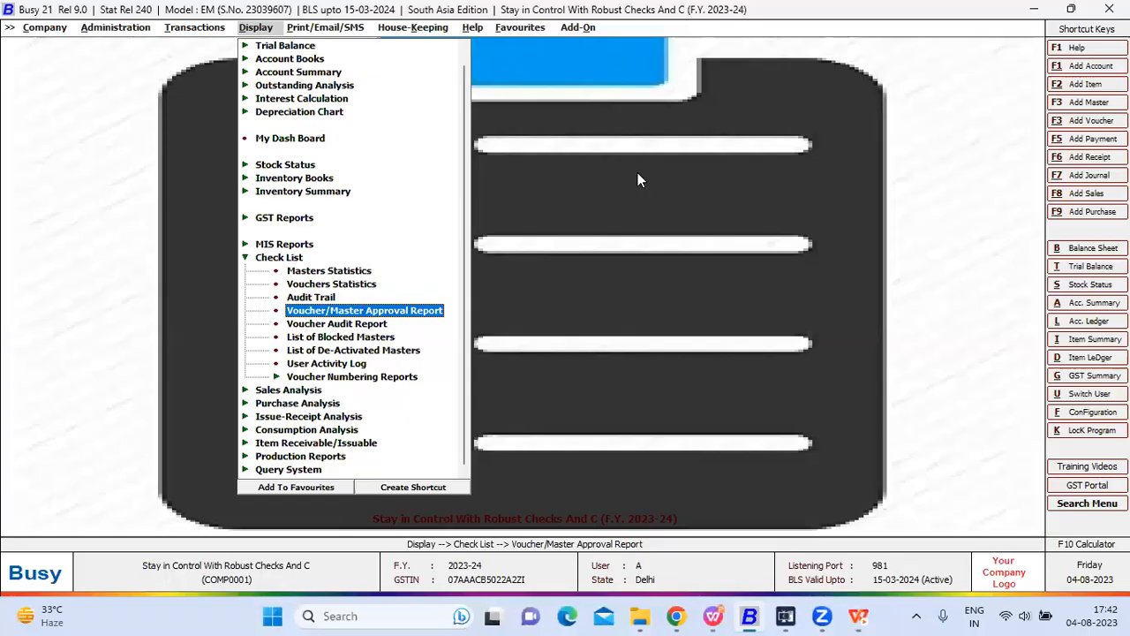
key(Left)
key(Left)
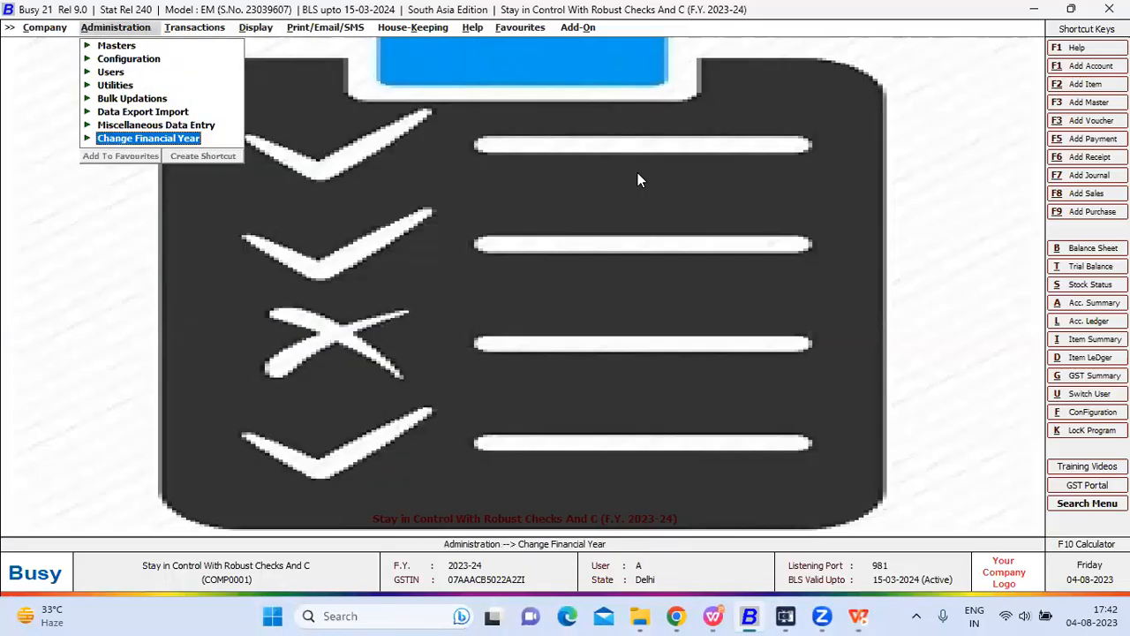
key(Down)
key(Down)
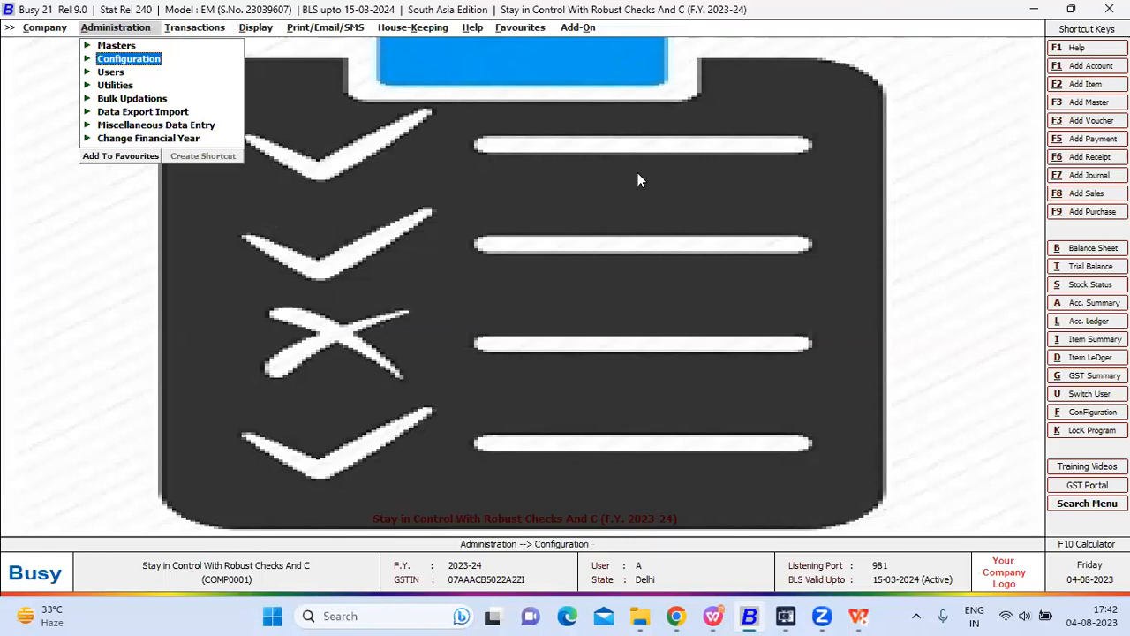
- In Features / Options > Enterprise Features set Enable Alerts to Y and open its Configuration
key(Return)
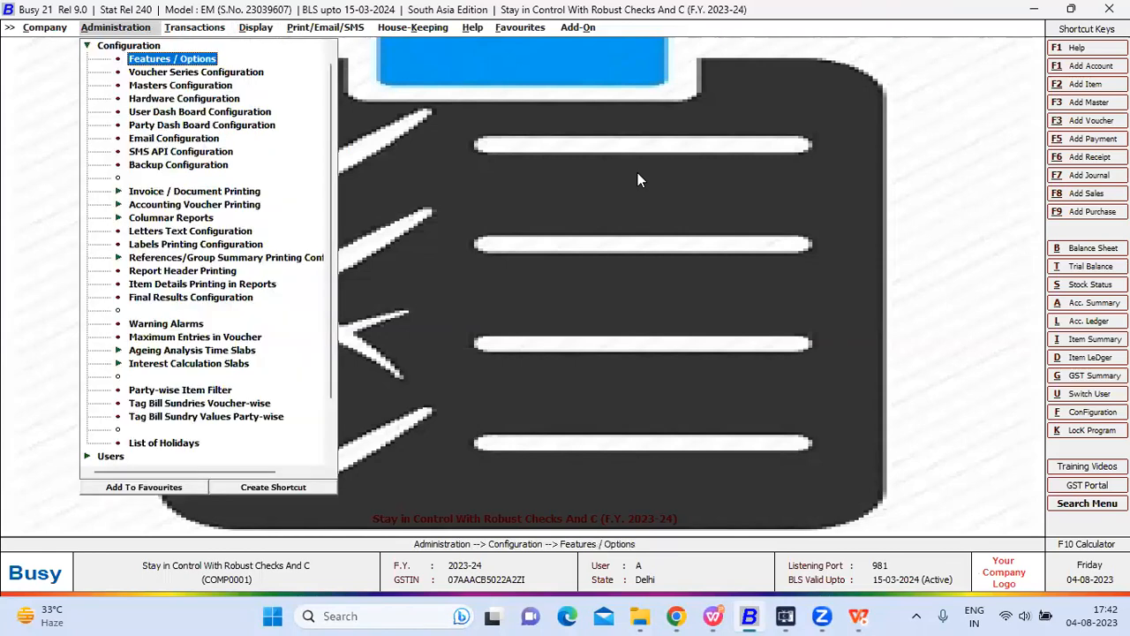
key(Return)
key(Up)
key(Up)
key(Return)
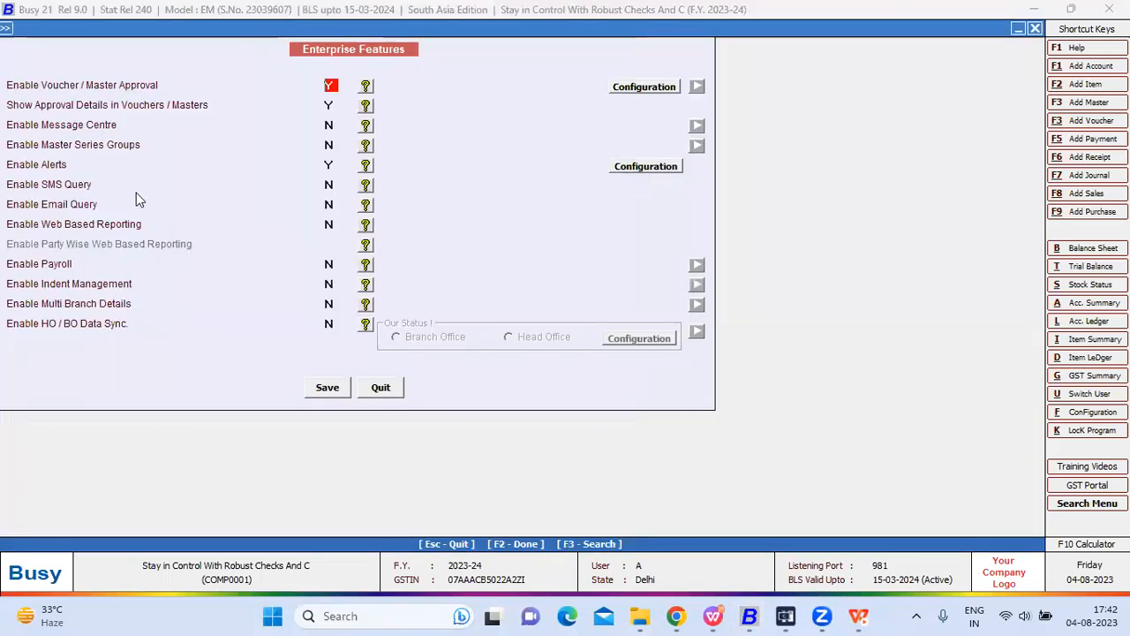
click(329, 164)
text(Y)
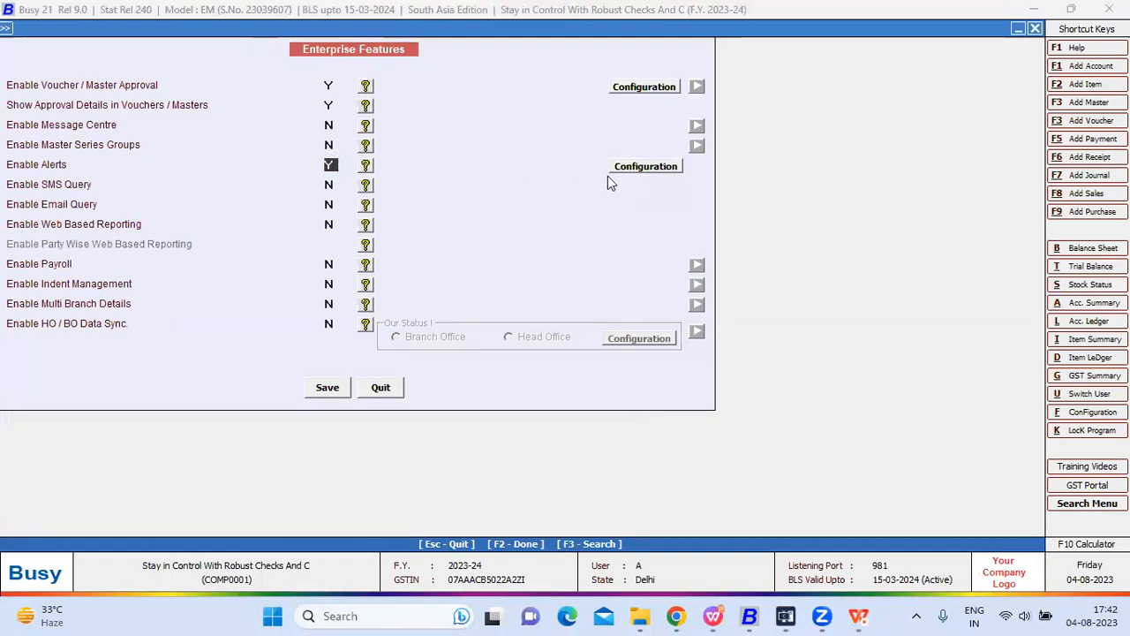
click(645, 166)
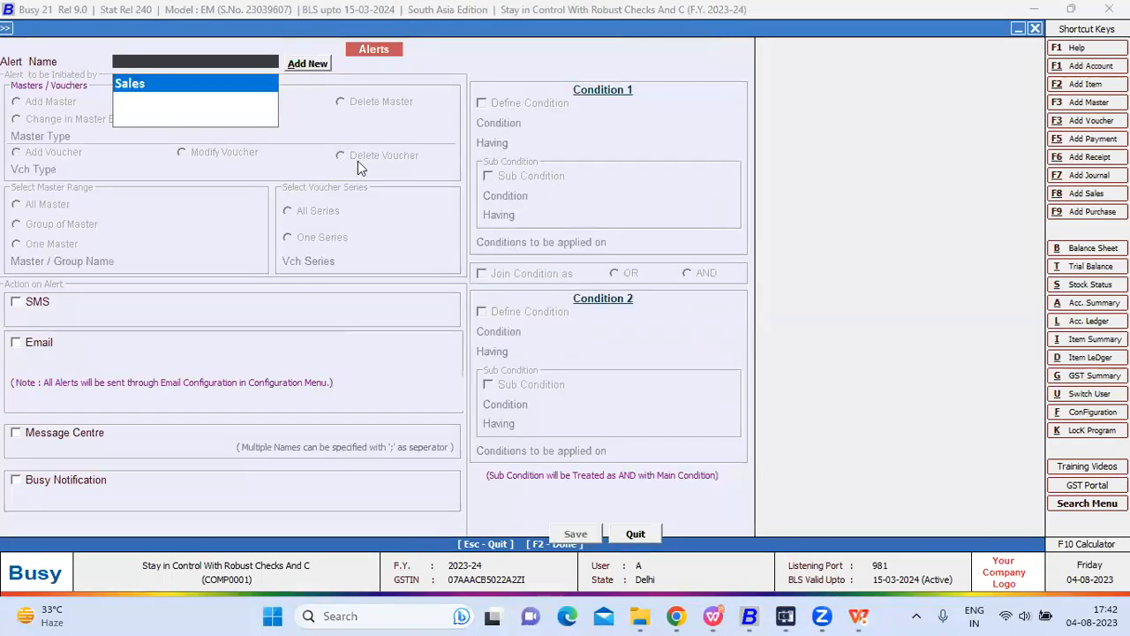
- Load the Sales alert with master type Account, trying SMS then unticking it after the Mobile No. warning
key(Return)
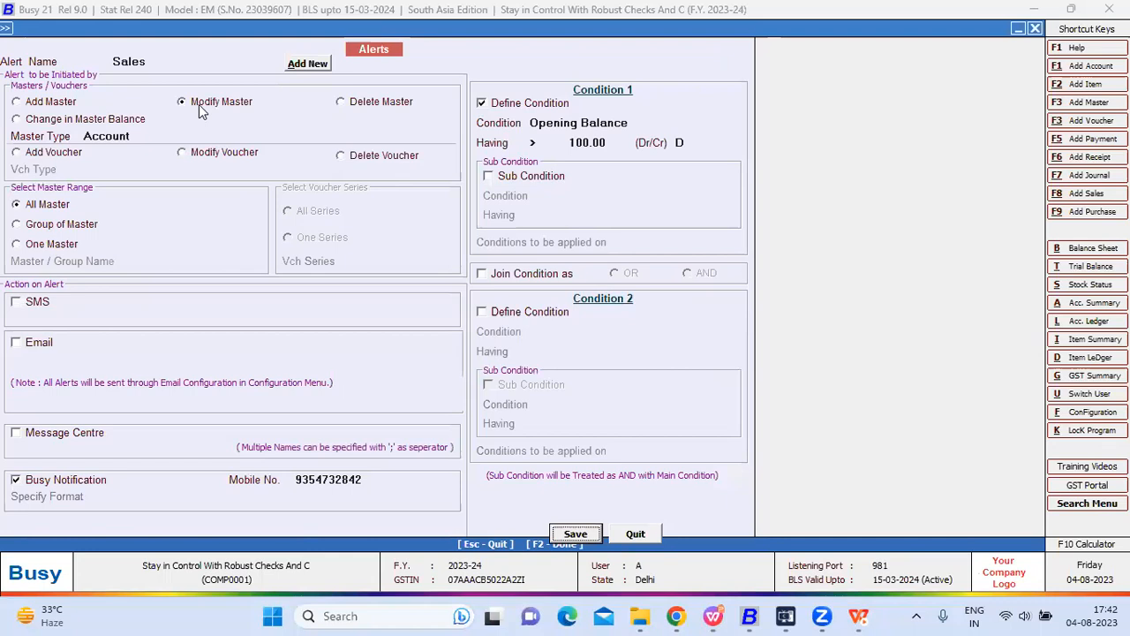
click(141, 135)
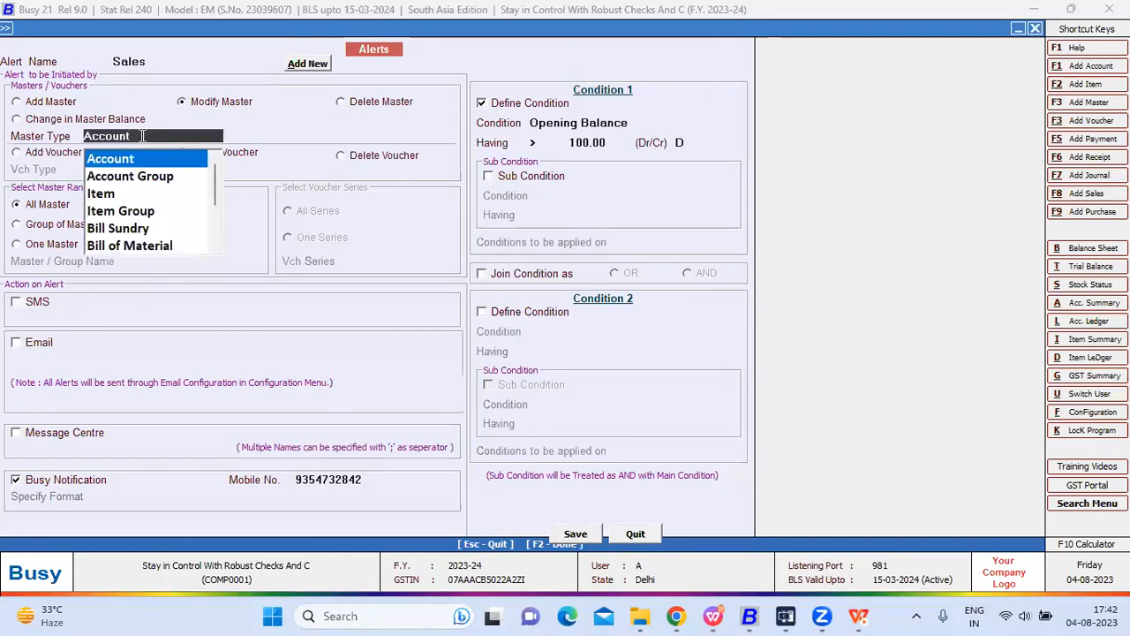
key(Return)
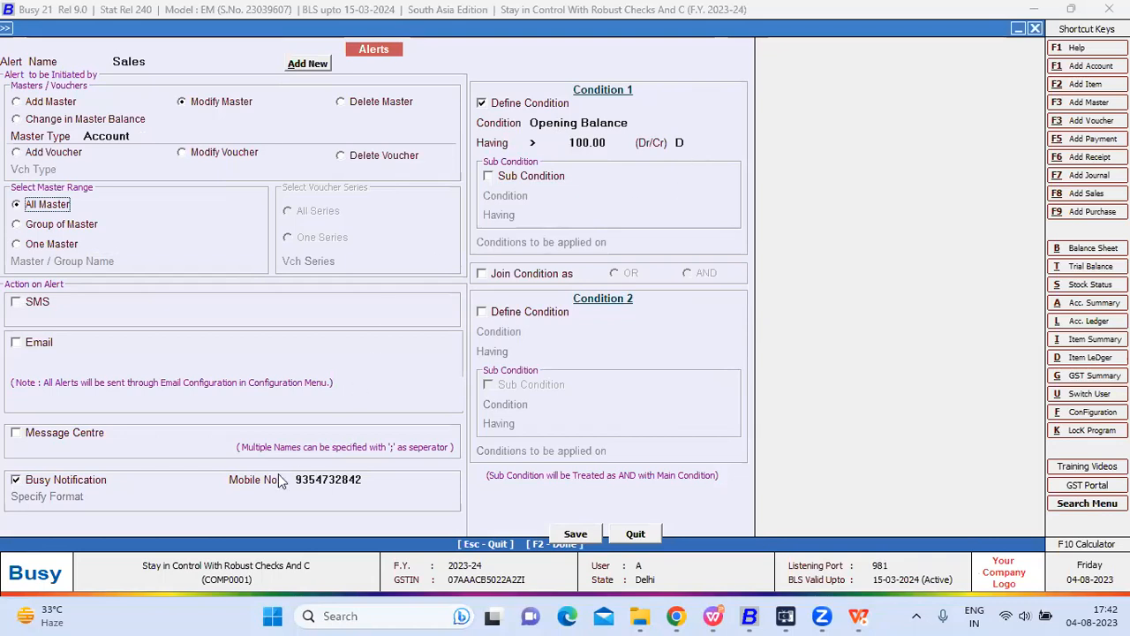
click(37, 302)
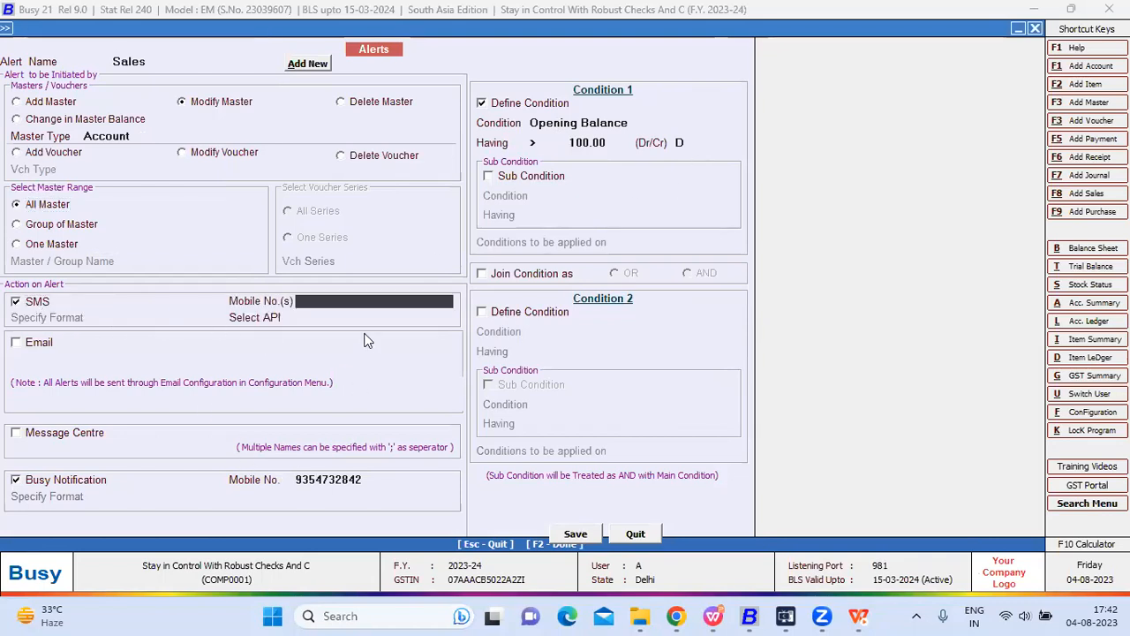
key(Return)
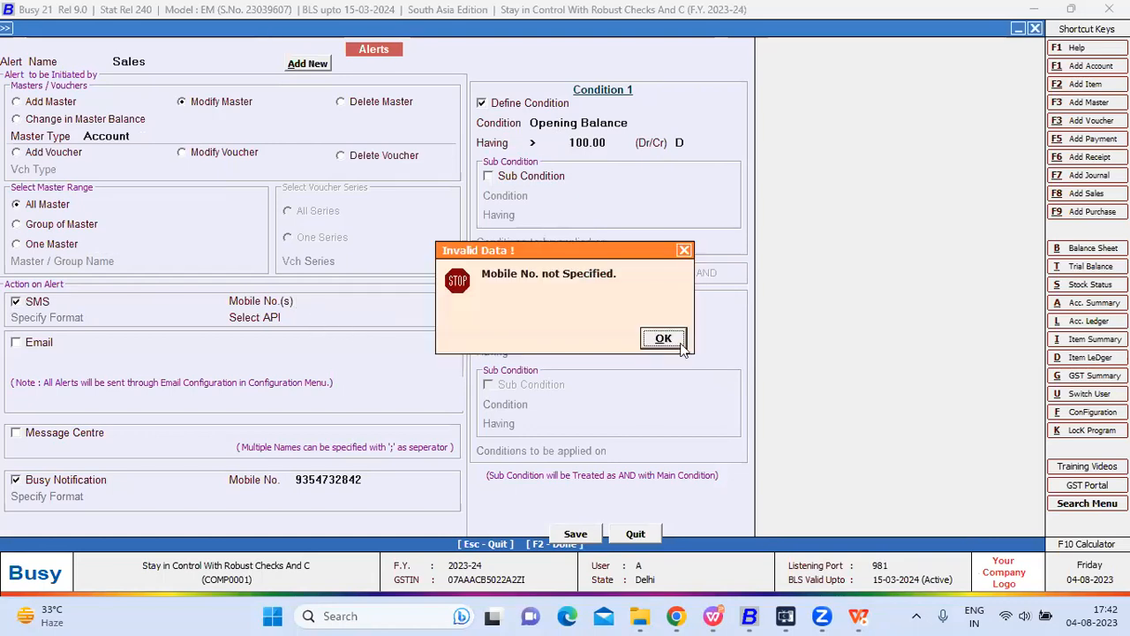
key(Return)
click(36, 305)
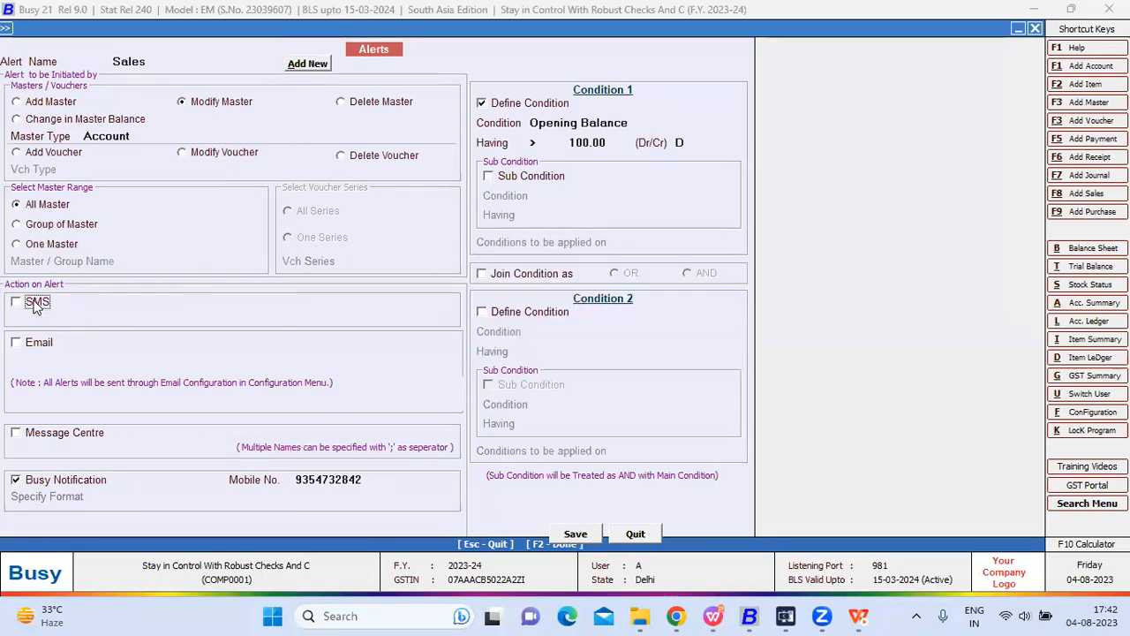
- Add Email delivery with the recipient's e-mail address, leave Message Centre off, and save the Sales alert
click(43, 346)
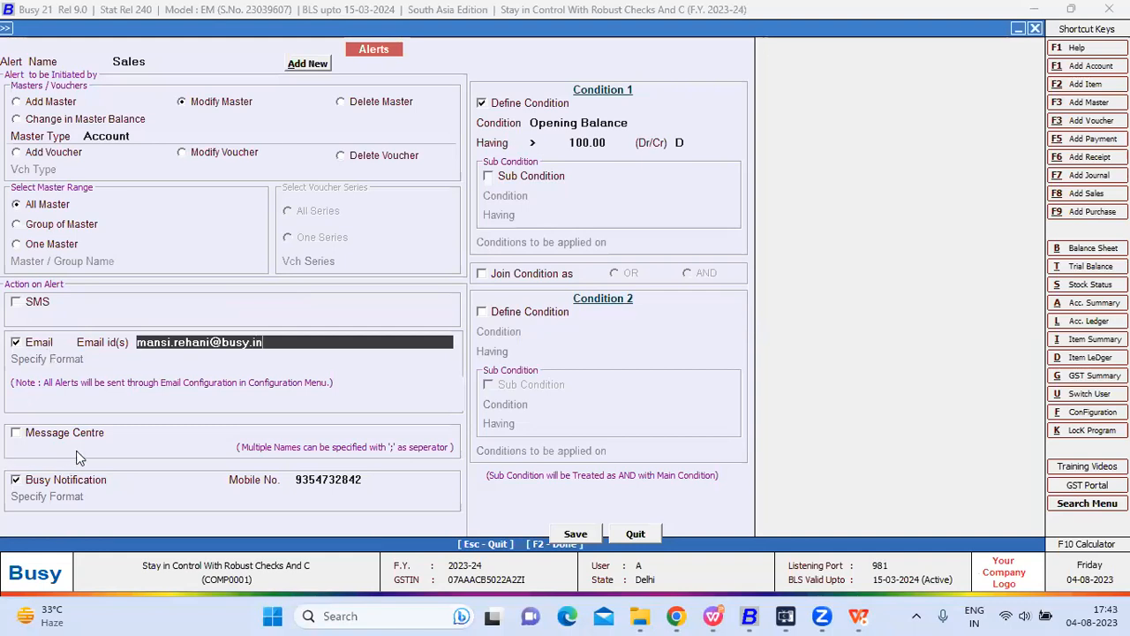
click(76, 436)
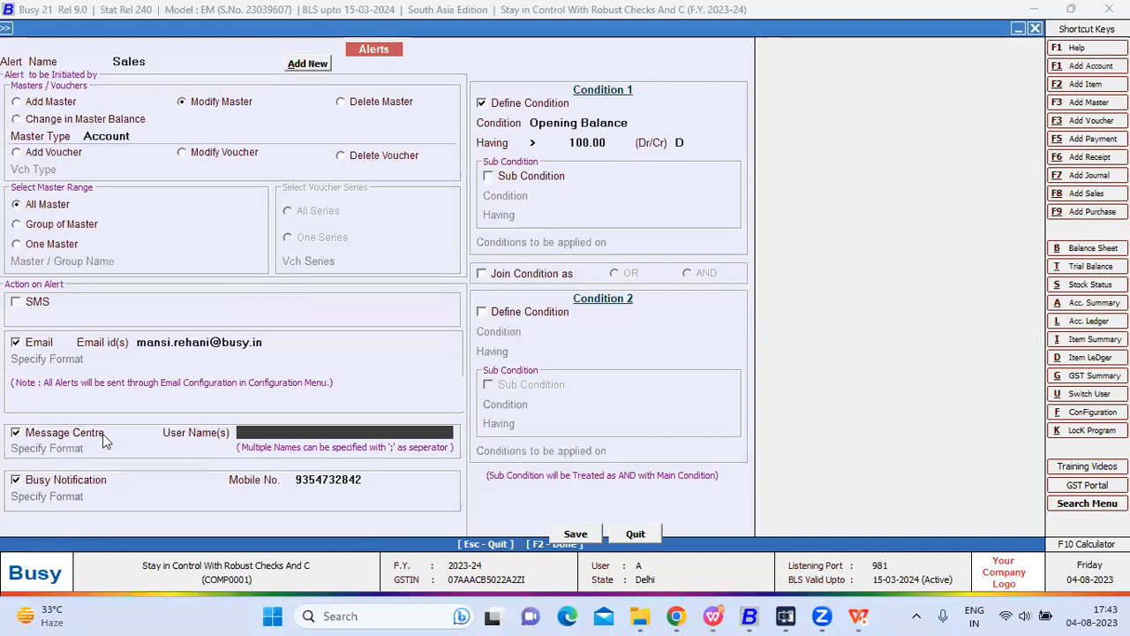
click(103, 434)
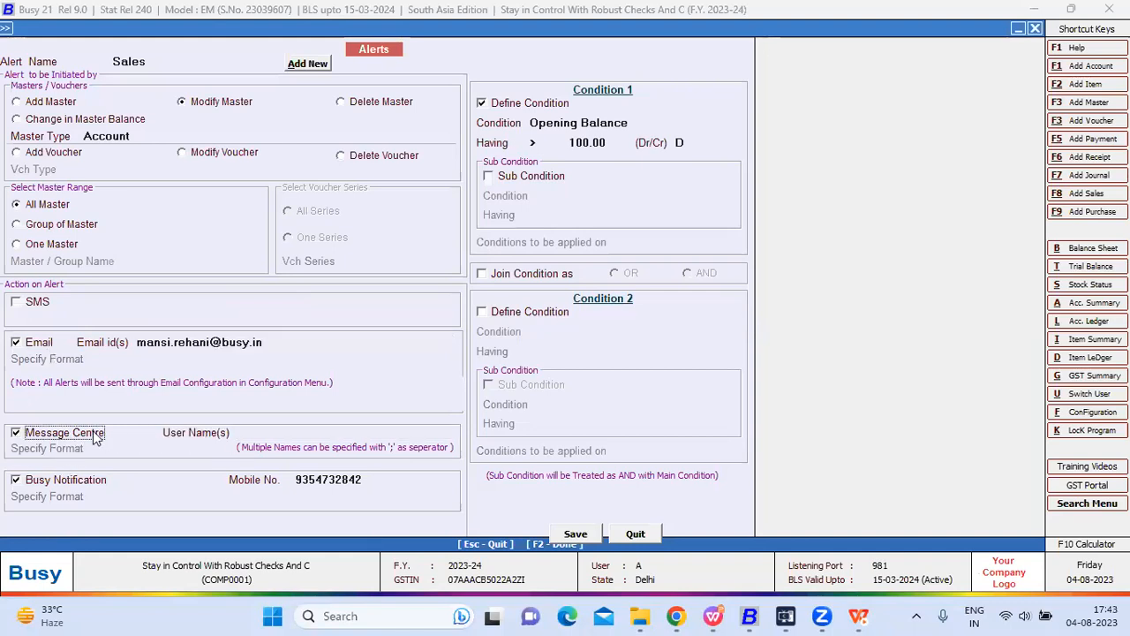
click(382, 478)
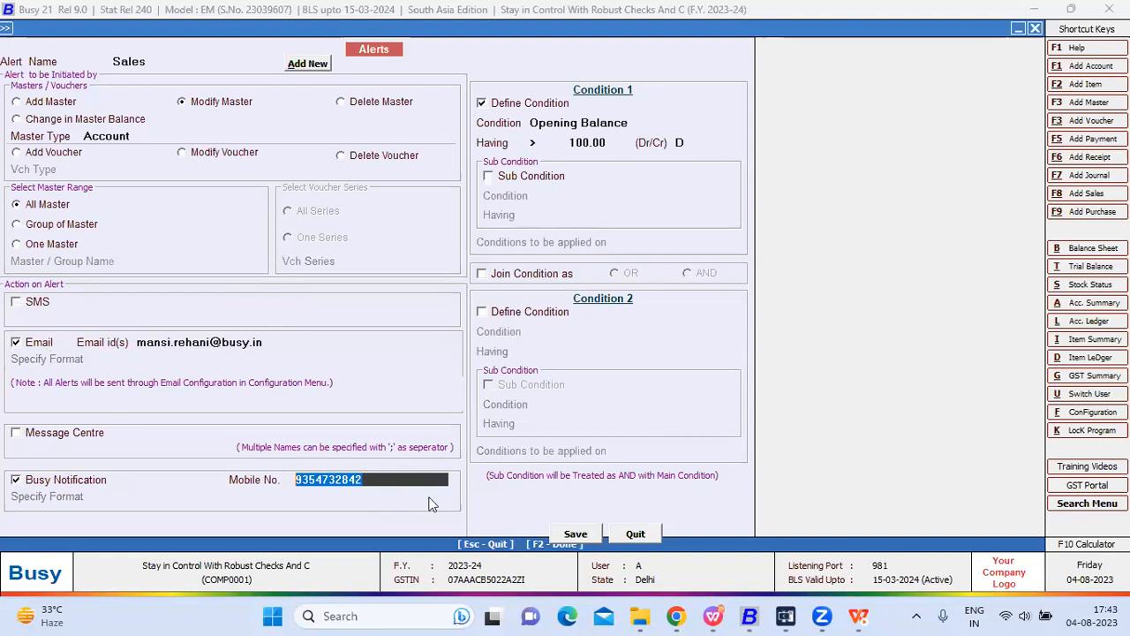
click(575, 535)
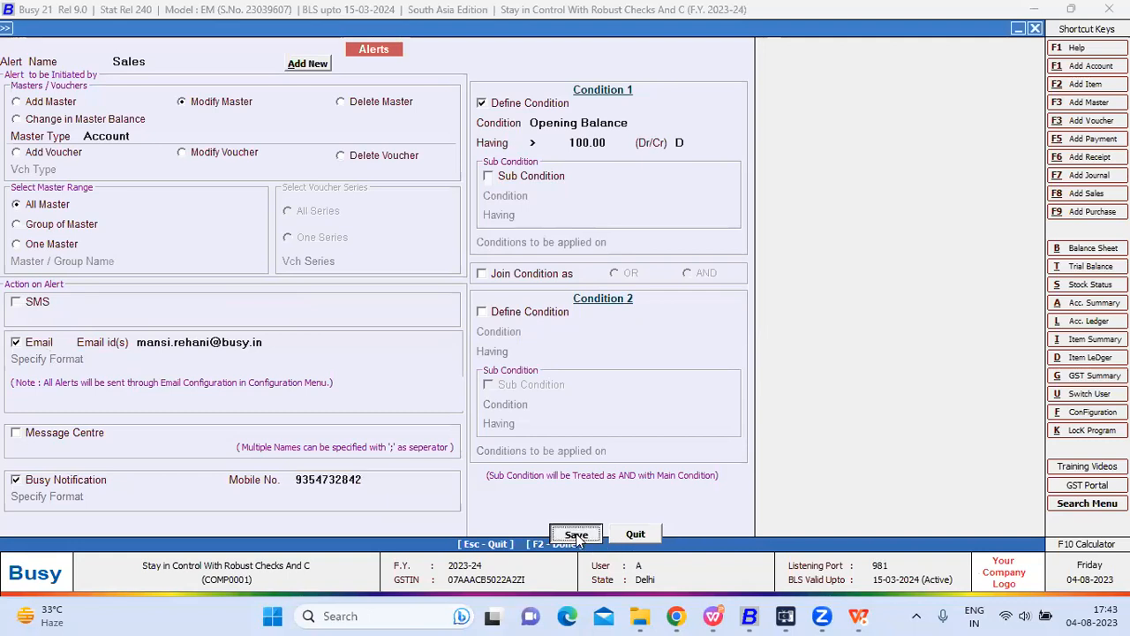
click(647, 338)
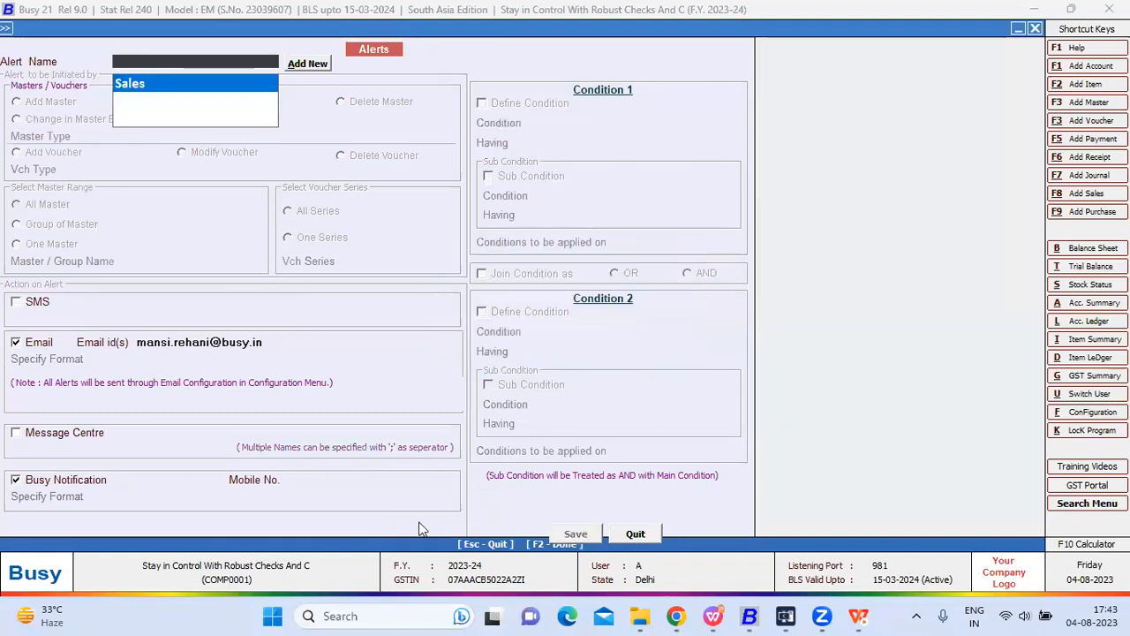
- Reload and re-save the Sales alert, then exit to Features / Options
key(Return)
key(F2)
key(Return)
key(Escape)
key(Escape)
key(Escape)
- Open General options and review the company's BDEP Configuration login details
key(Return)
key(Down)
key(Down)
key(Return)
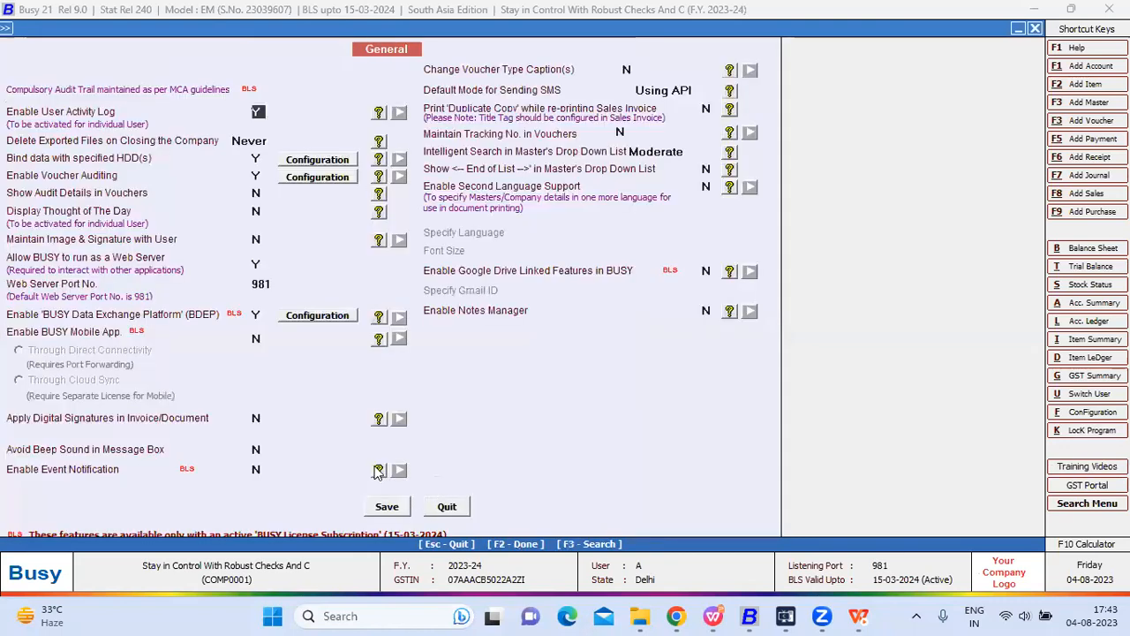
click(316, 316)
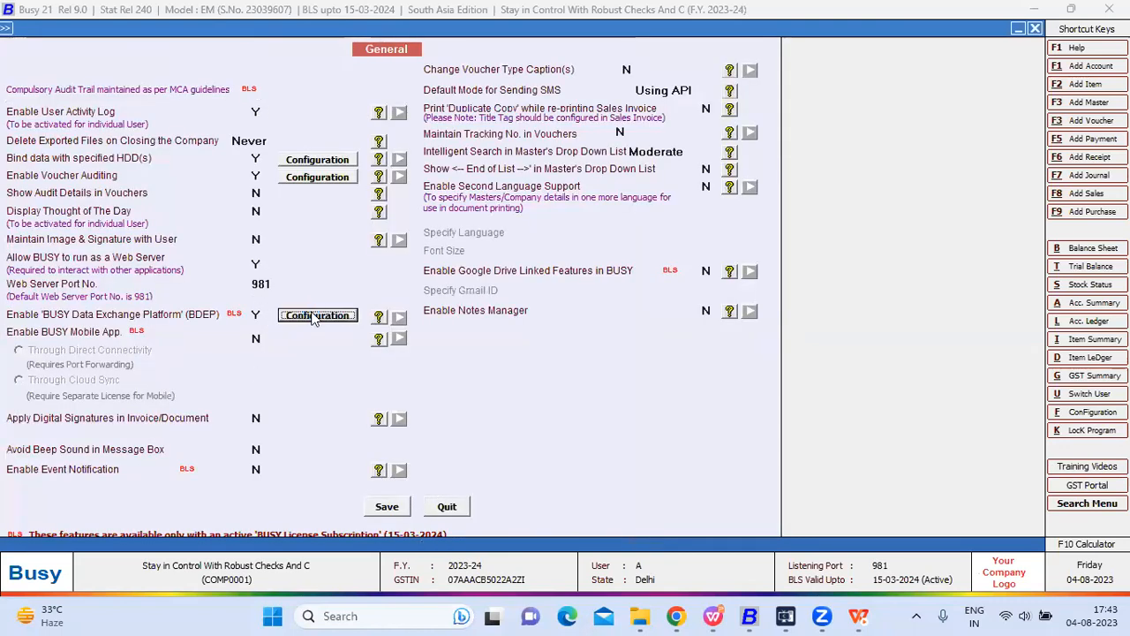
click(477, 170)
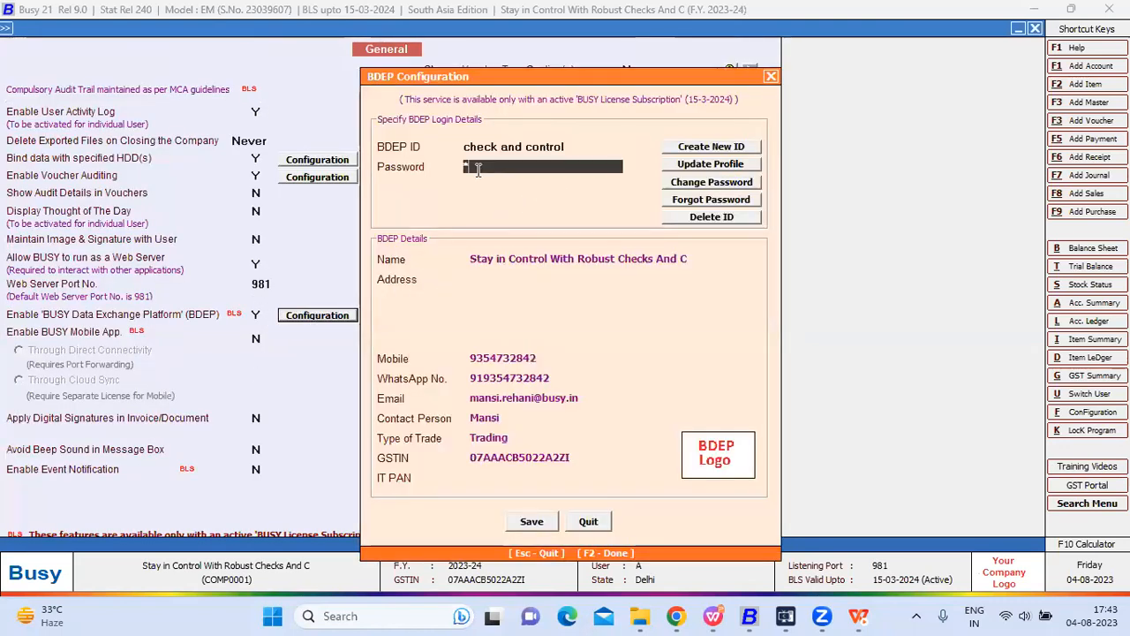
key(Escape)
key(Escape)
key(Escape)
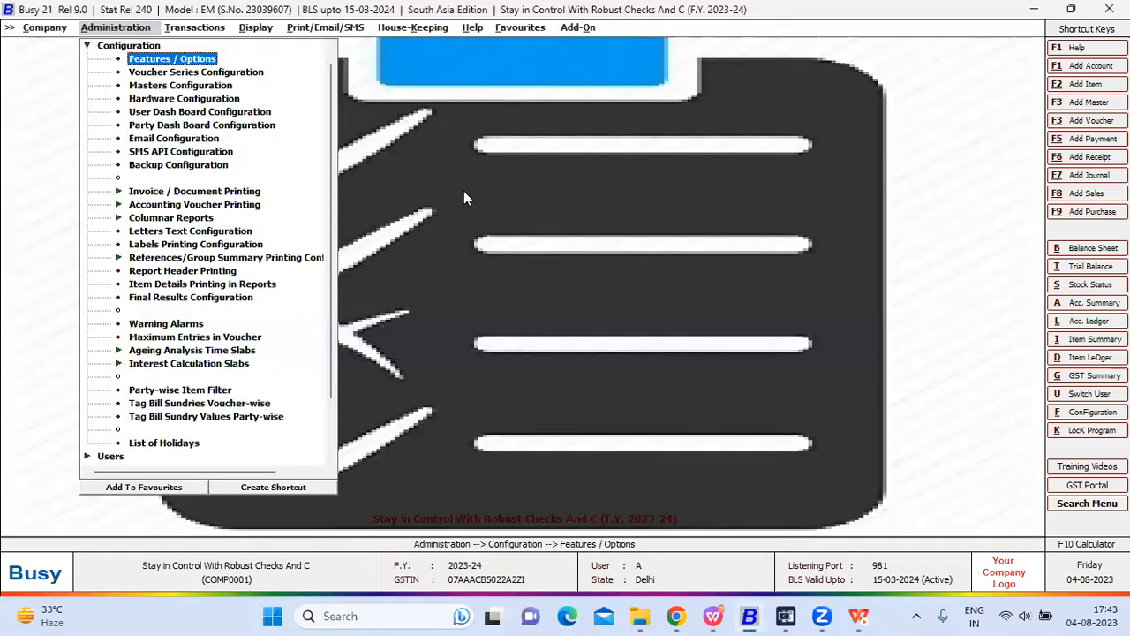
- Open the existing sales voucher for modification in Busy 21
key(Right)
key(Return)
key(Down)
key(Return)
key(Return)
key(Return)
key(Return)
key(Return)
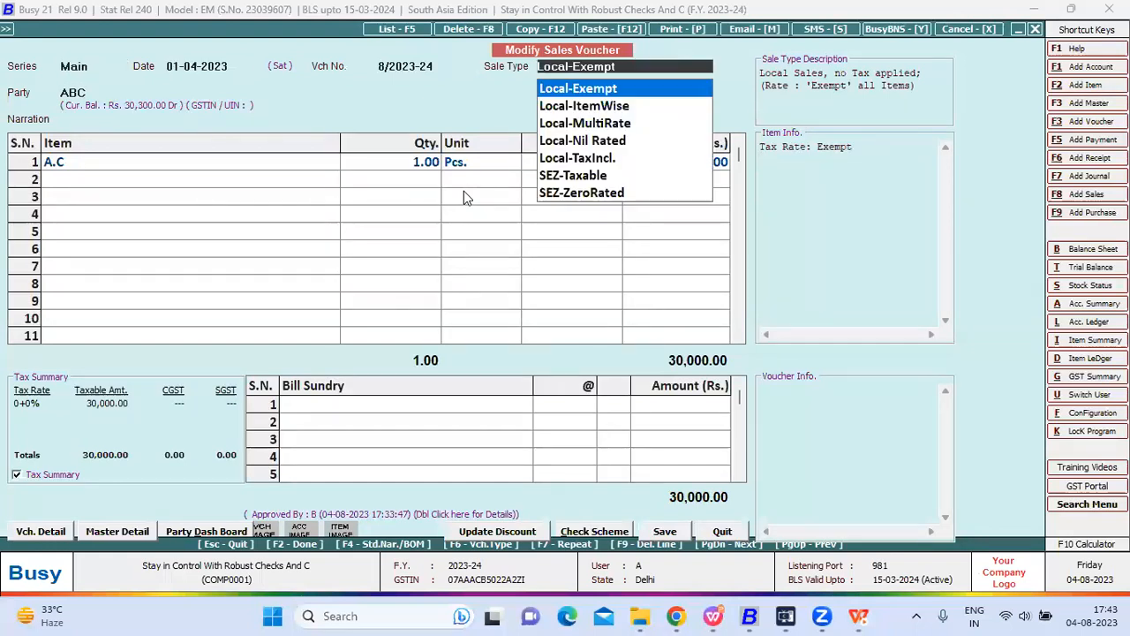
key(Return)
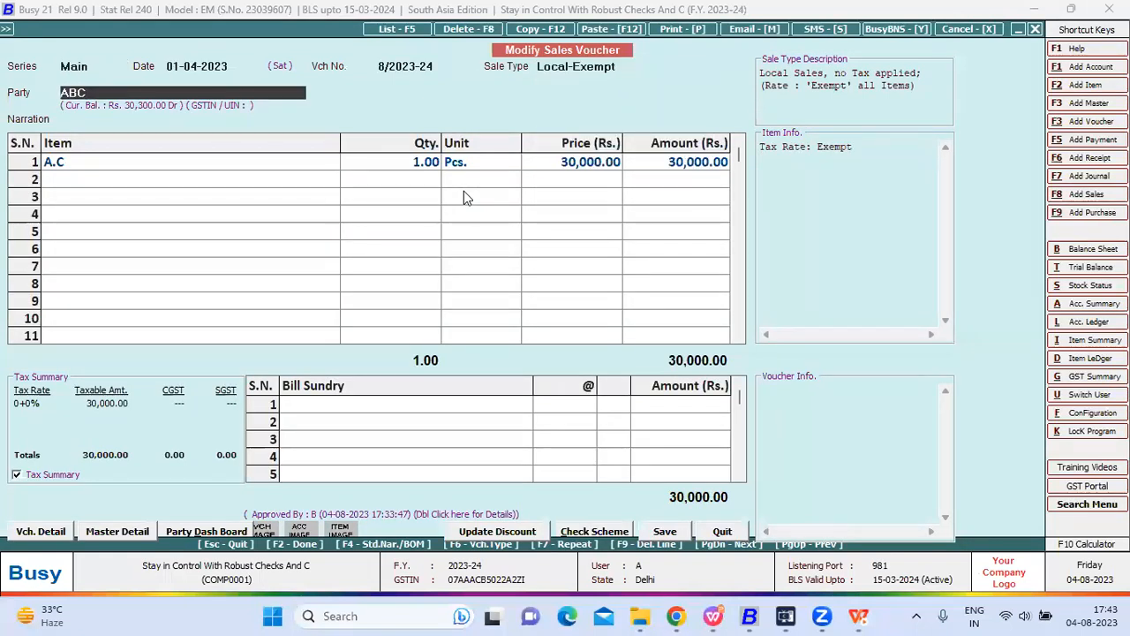
- Change party ABC's opening balance from 300.00 to 400.00 and save the account
key(alt+m)
key(Return)
key(Return)
key(Return)
key(Return)
text(400)
key(Return)
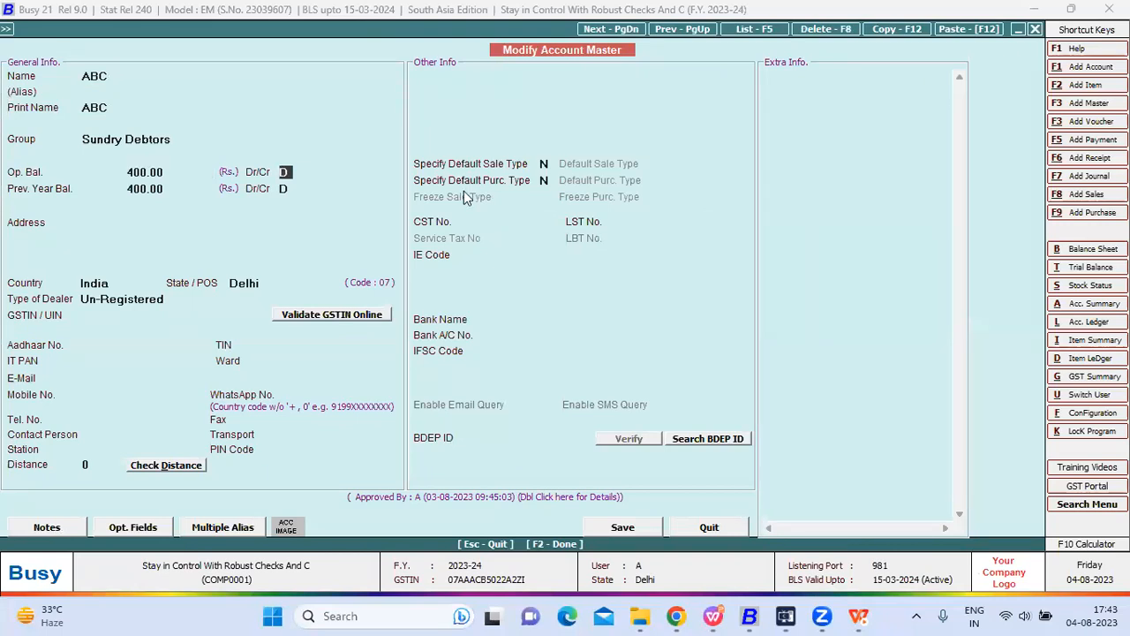
key(Return)
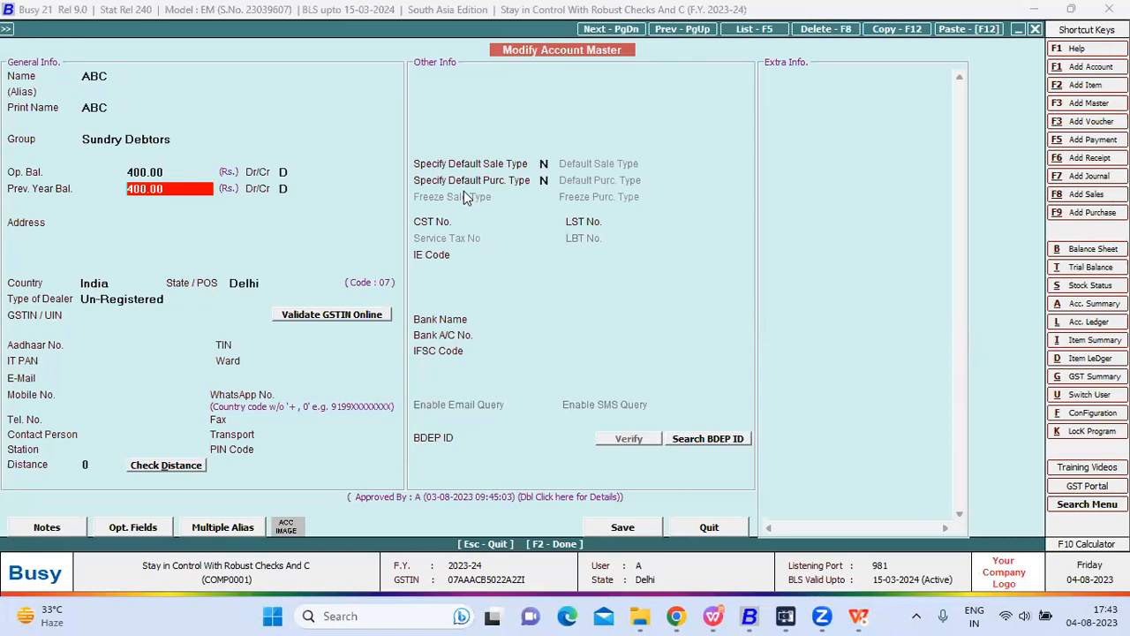
key(F2)
key(Return)
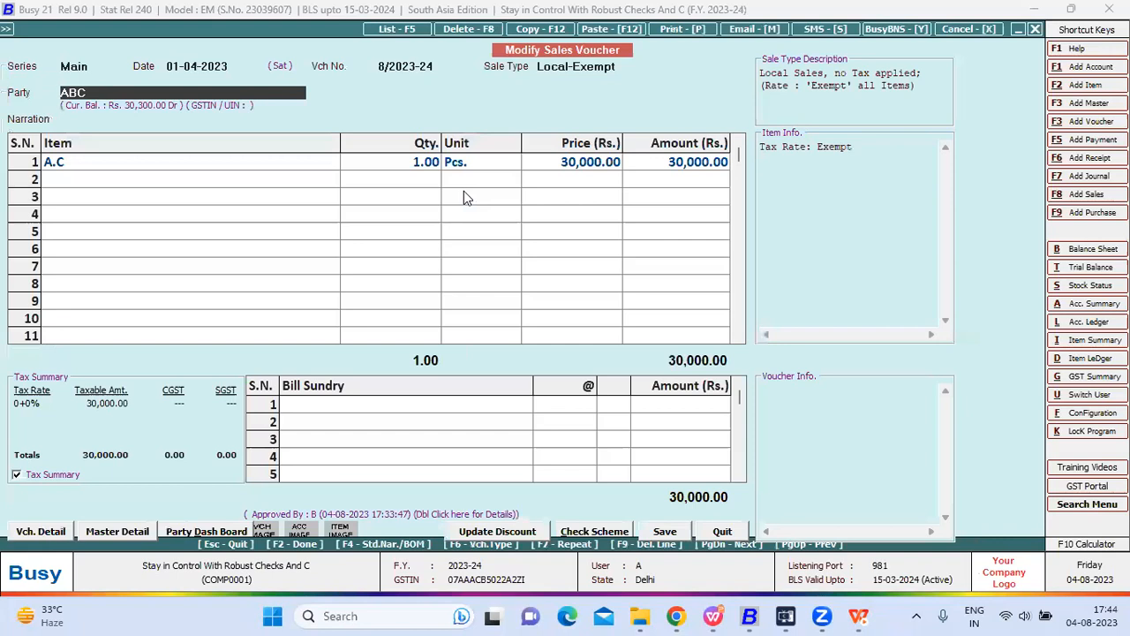
- Reselect ABC as the party, re-save the sales voucher without printing, and show the desktop
text(abc)
key(Return)
key(F2)
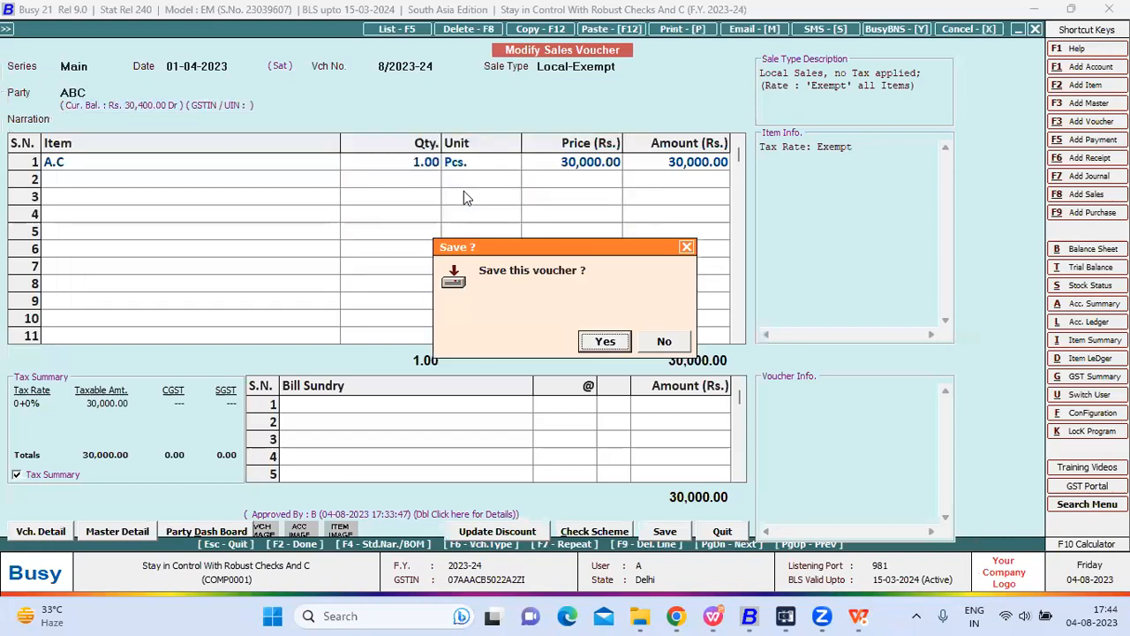
key(Return)
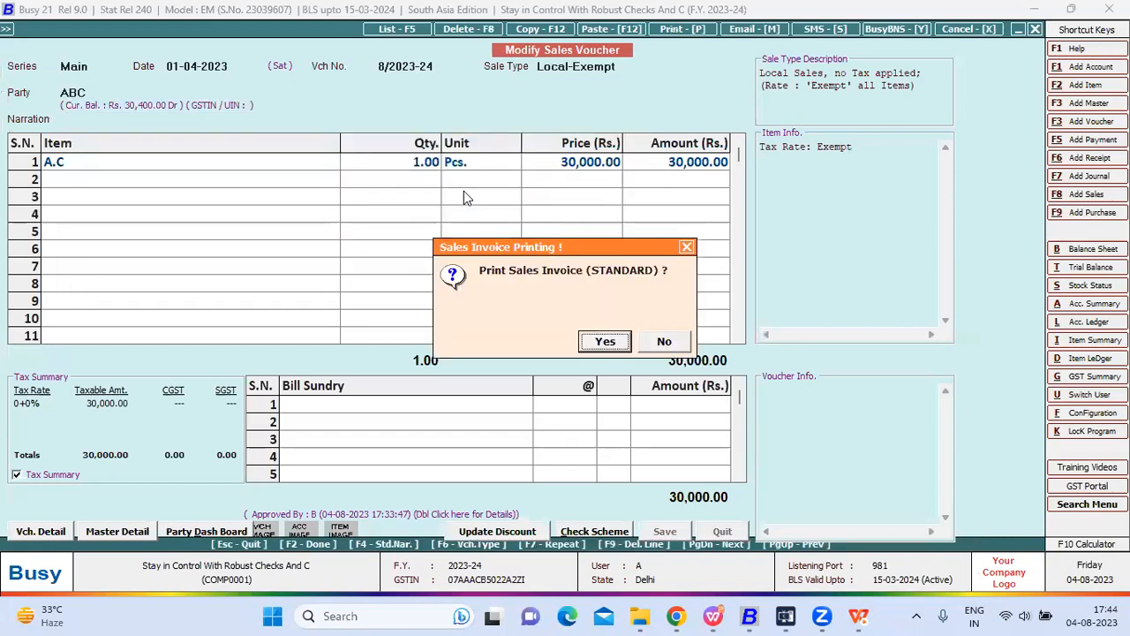
key(n)
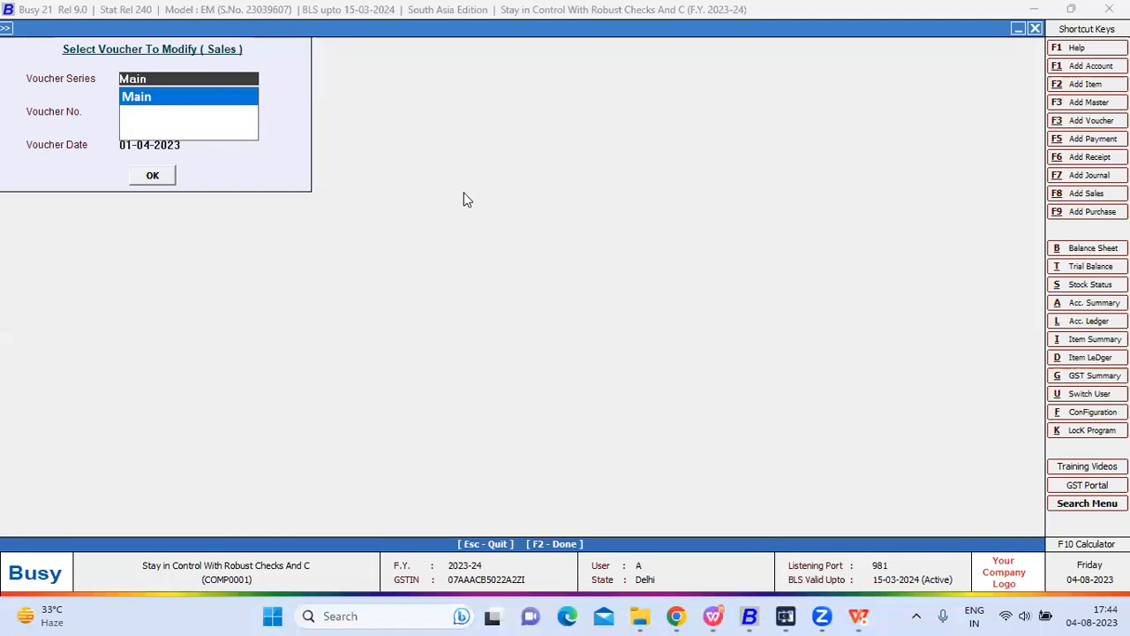
key(super+d)
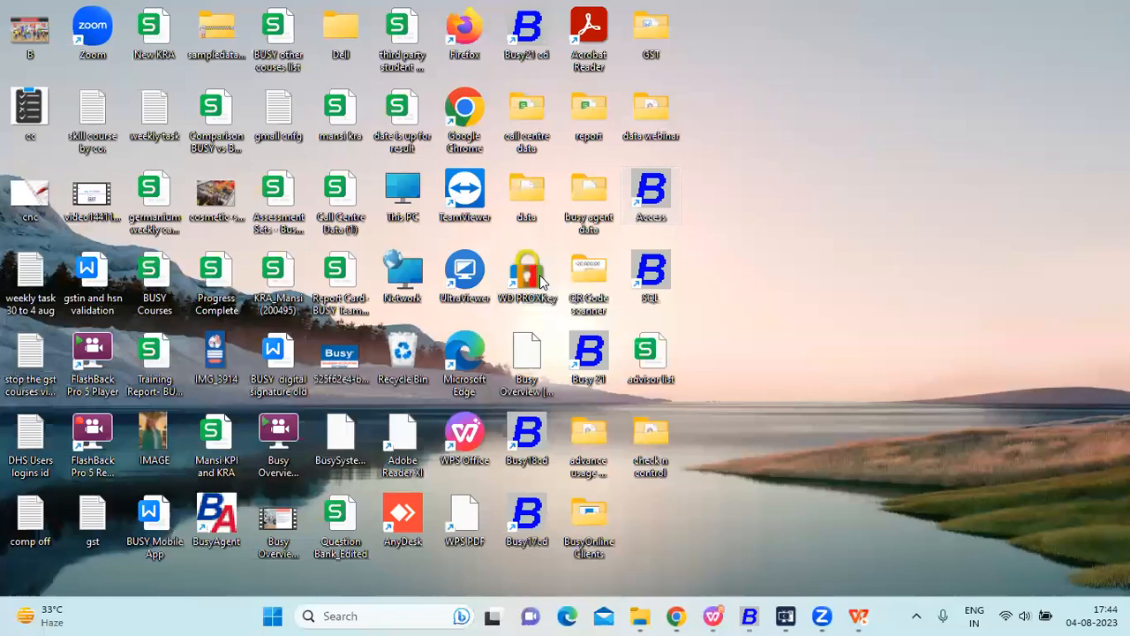
- Launch AnyDesk from its desktop icon
double_click(399, 519)
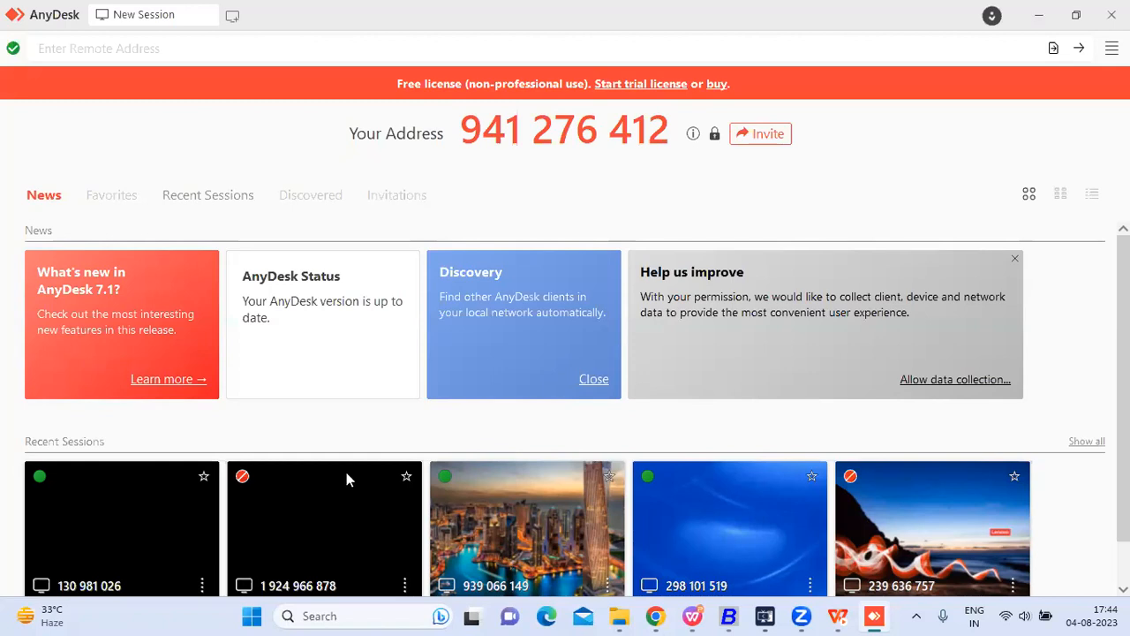
- Enter the phone's AnyDesk address in the remote address field and connect
click(97, 48)
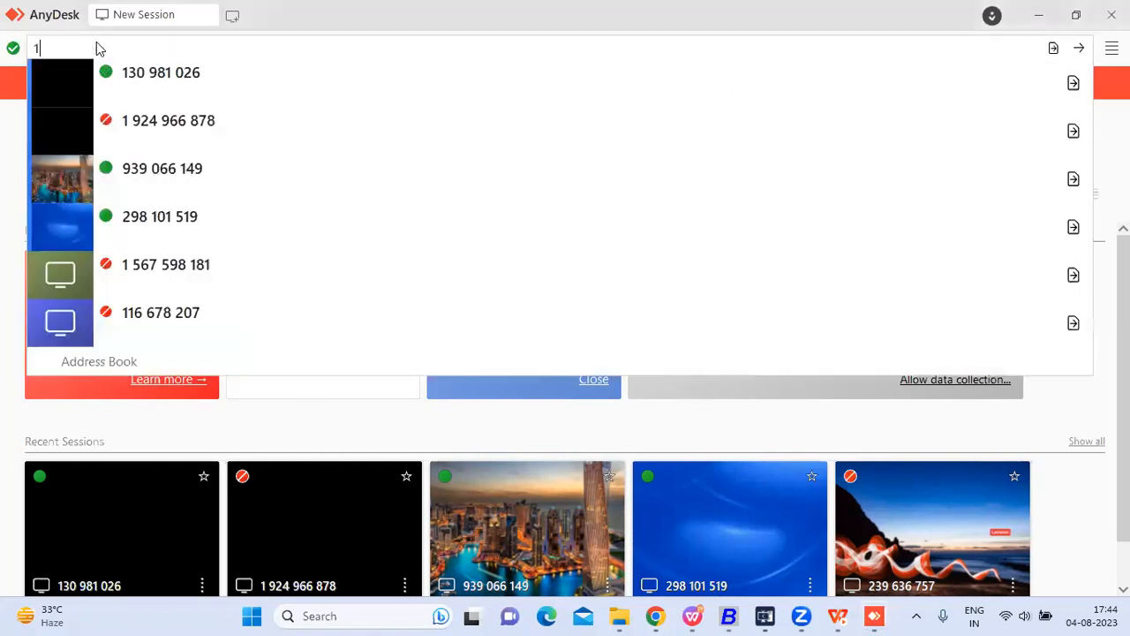
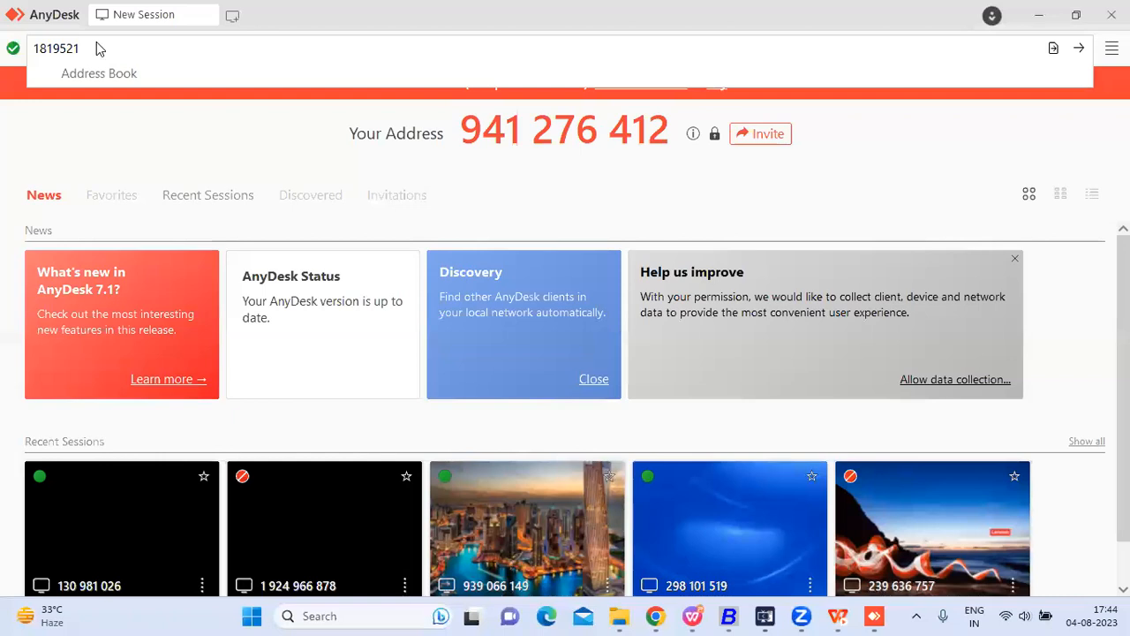
key(Return)
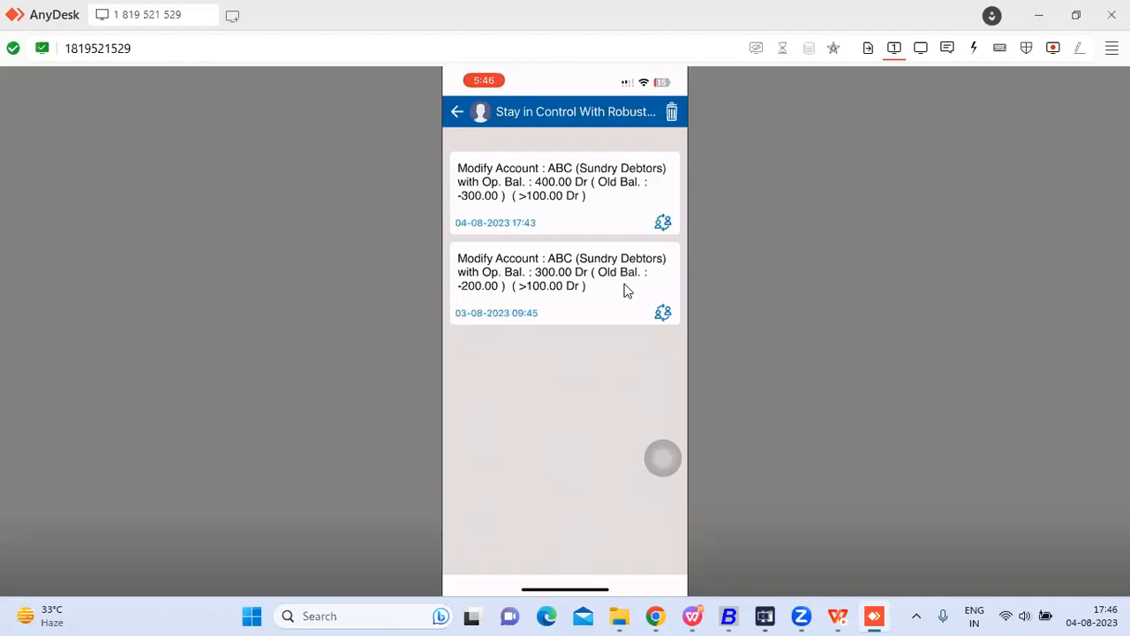
- After viewing the ABC opening balance alert on the phone, close AnyDesk
click(1111, 14)
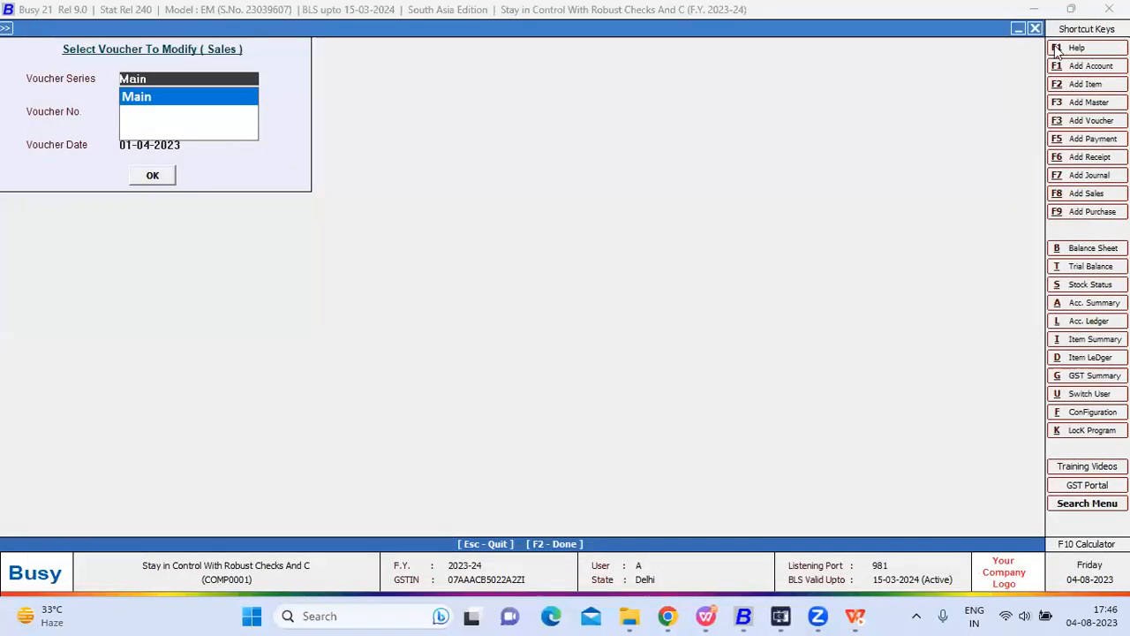